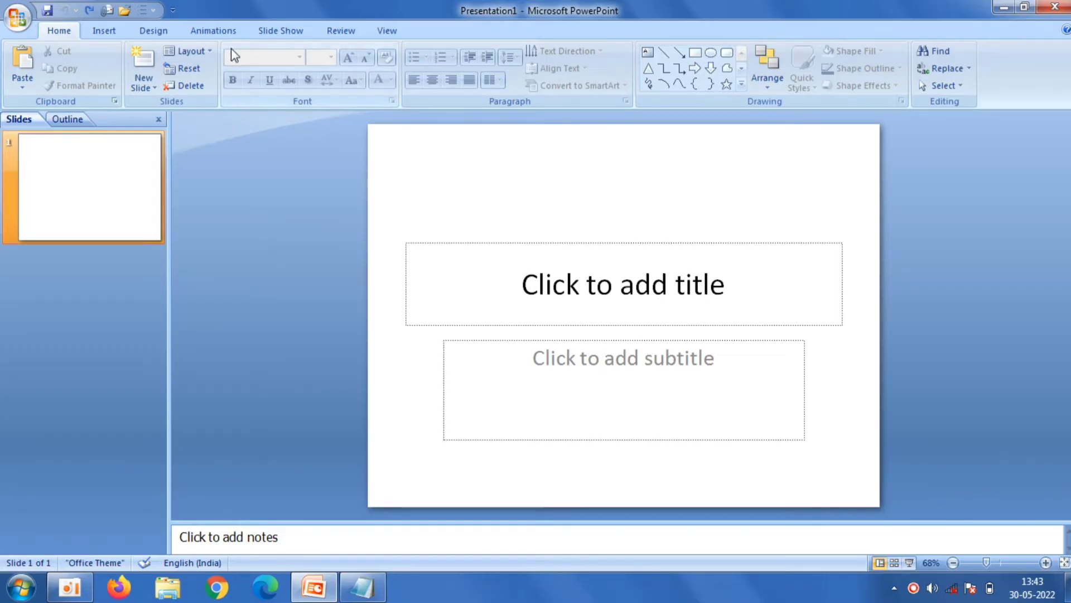
Step: Apply the Concourse theme with orange Custom 8 colours and delete the original slide
{"action": "left_click", "coordinate": [151, 30]}
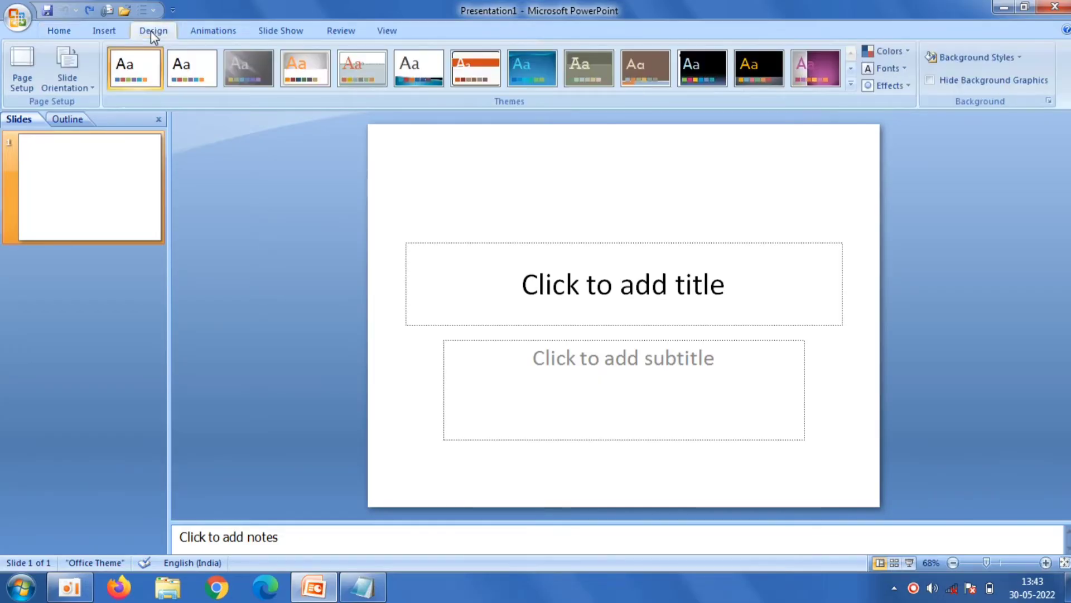
{"action": "left_click", "coordinate": [432, 78]}
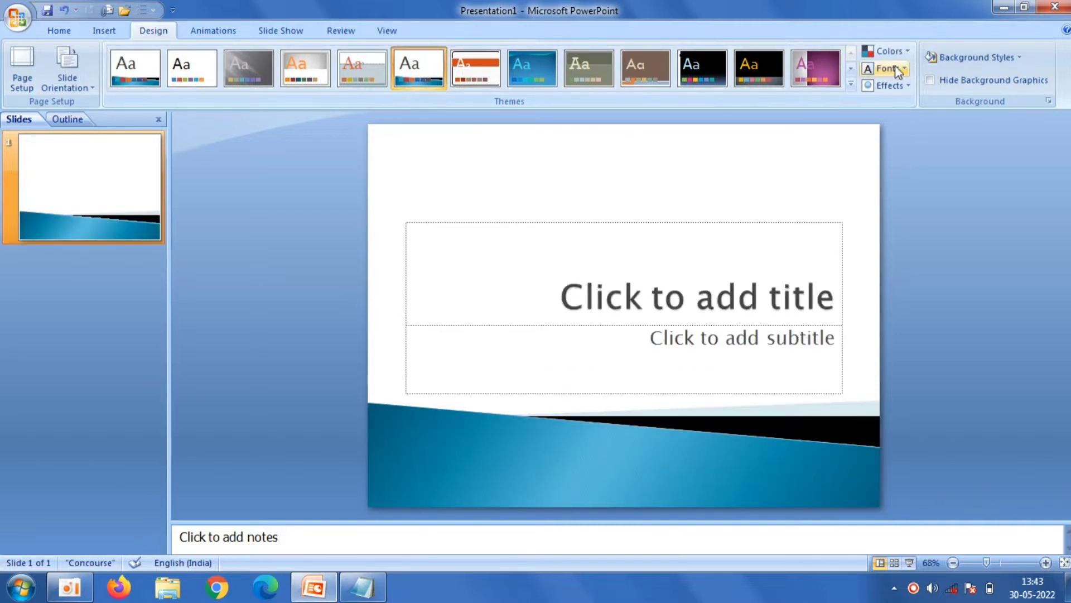
{"action": "left_click", "coordinate": [887, 51]}
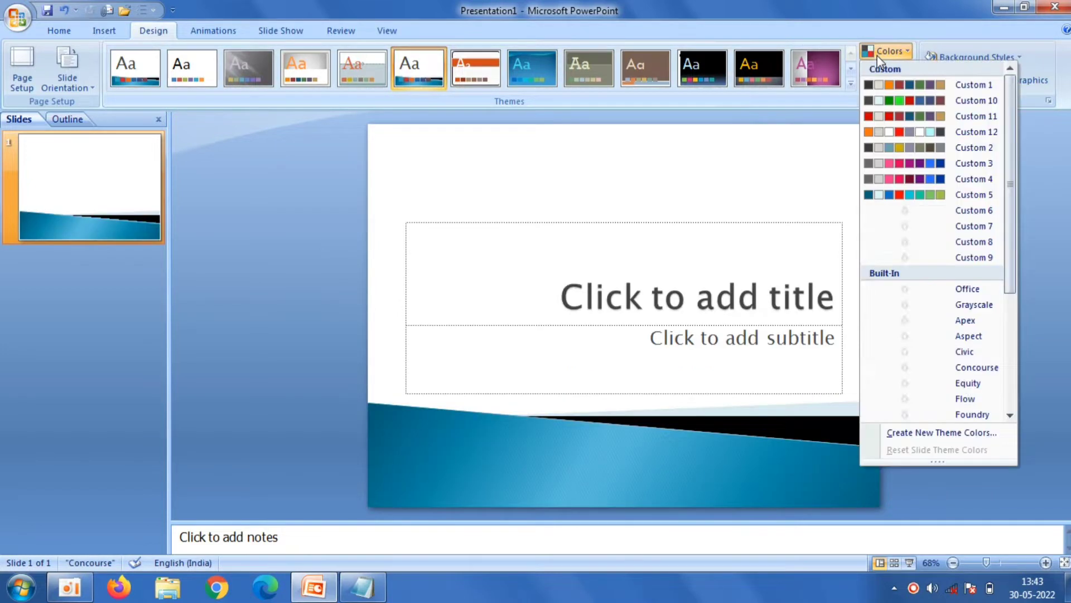
{"action": "left_click", "coordinate": [953, 244]}
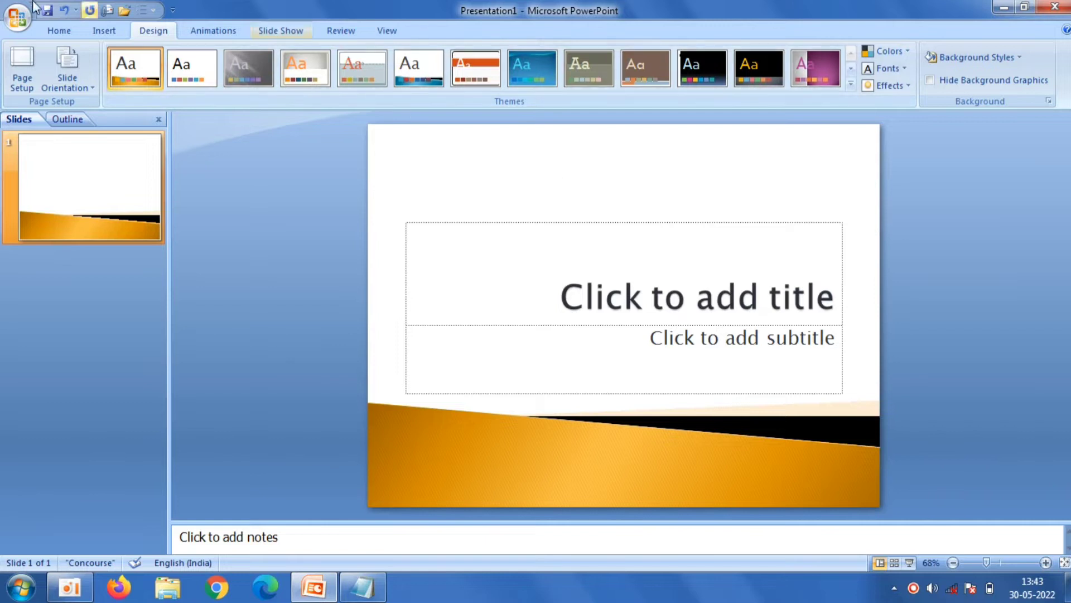
{"action": "left_click", "coordinate": [50, 32]}
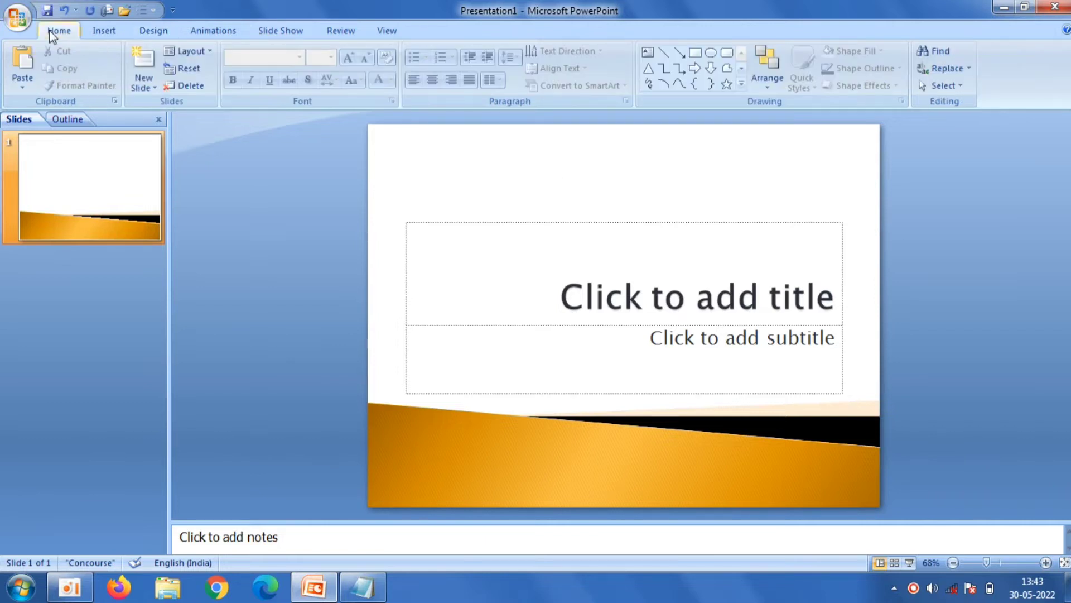
{"action": "left_click", "coordinate": [190, 86]}
Step: Add a Title Only slide with a plain white background style
{"action": "left_click", "coordinate": [149, 91]}
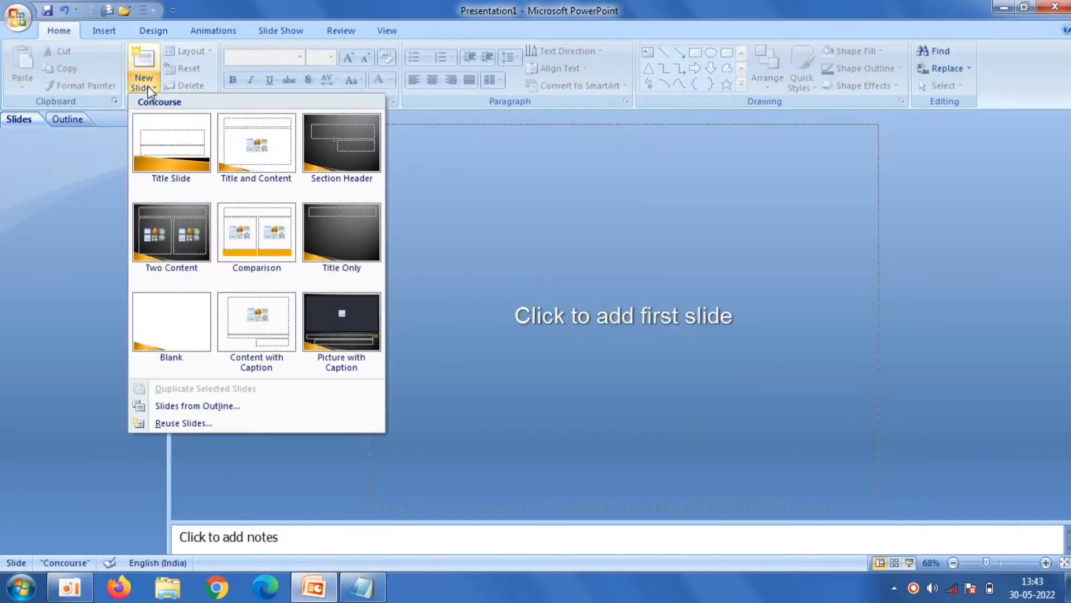
{"action": "left_click", "coordinate": [360, 263]}
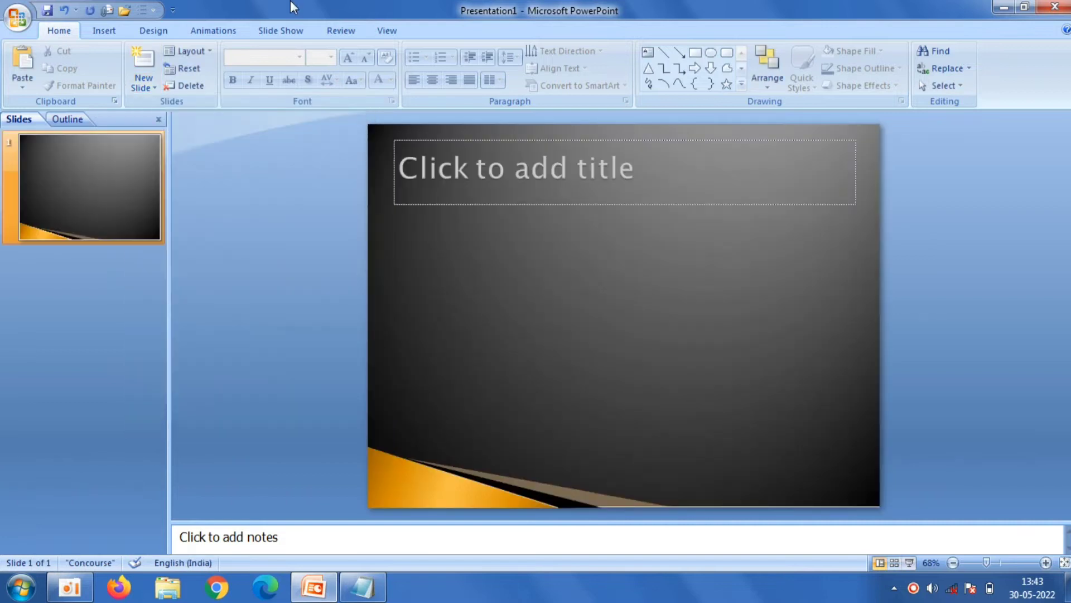
{"action": "left_click", "coordinate": [165, 33]}
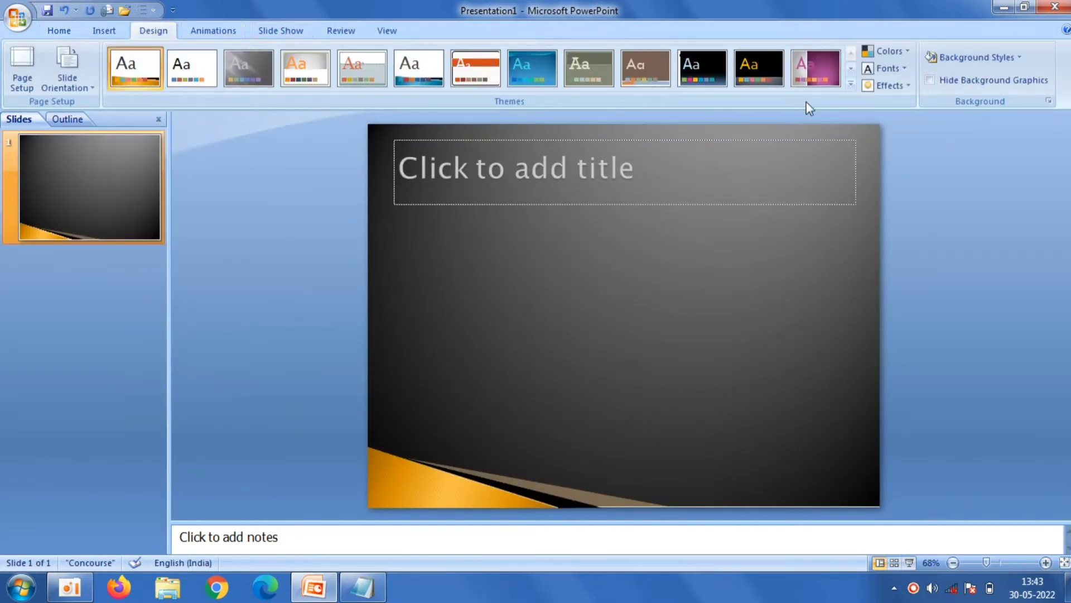
{"action": "left_click", "coordinate": [966, 56]}
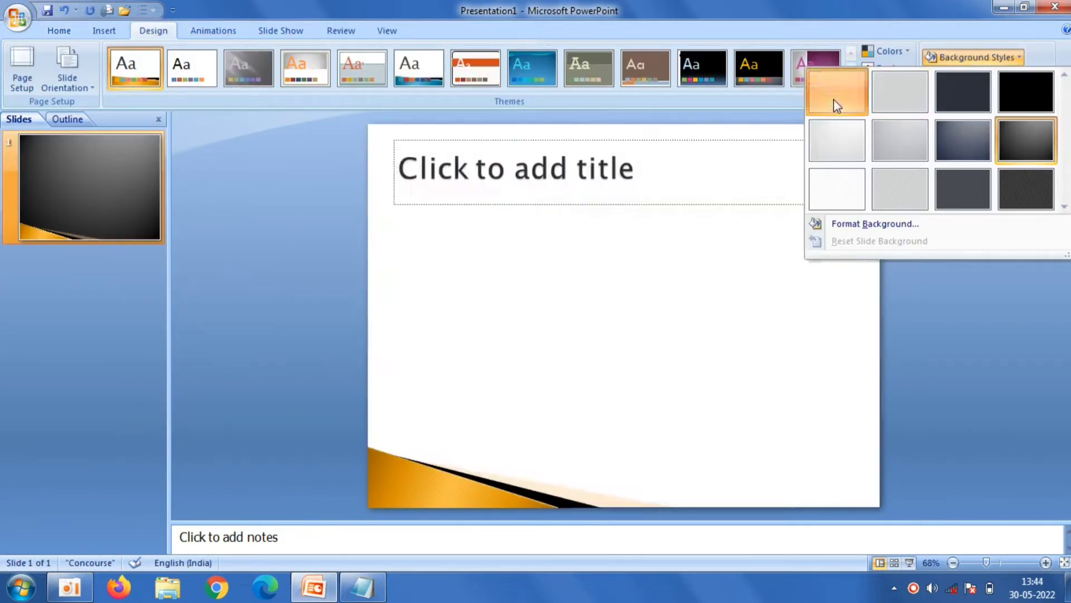
{"action": "left_click", "coordinate": [833, 98]}
{"action": "left_click", "coordinate": [645, 167]}
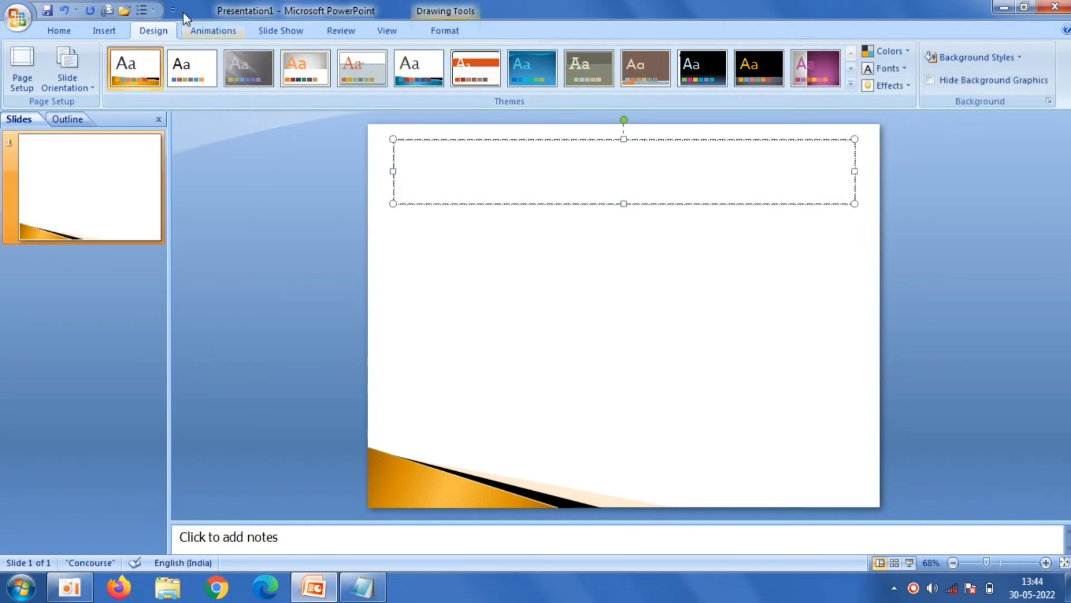
{"action": "left_click", "coordinate": [58, 31]}
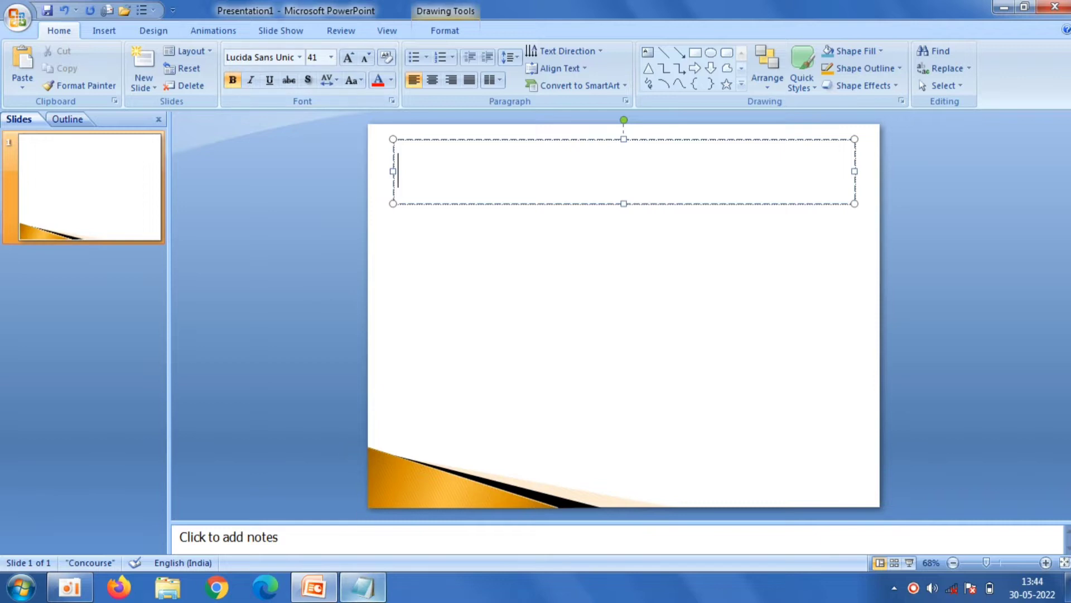
Step: Copy the ROAD SAFETY heading from the Notepad notes for the title box
{"action": "left_click", "coordinate": [362, 587]}
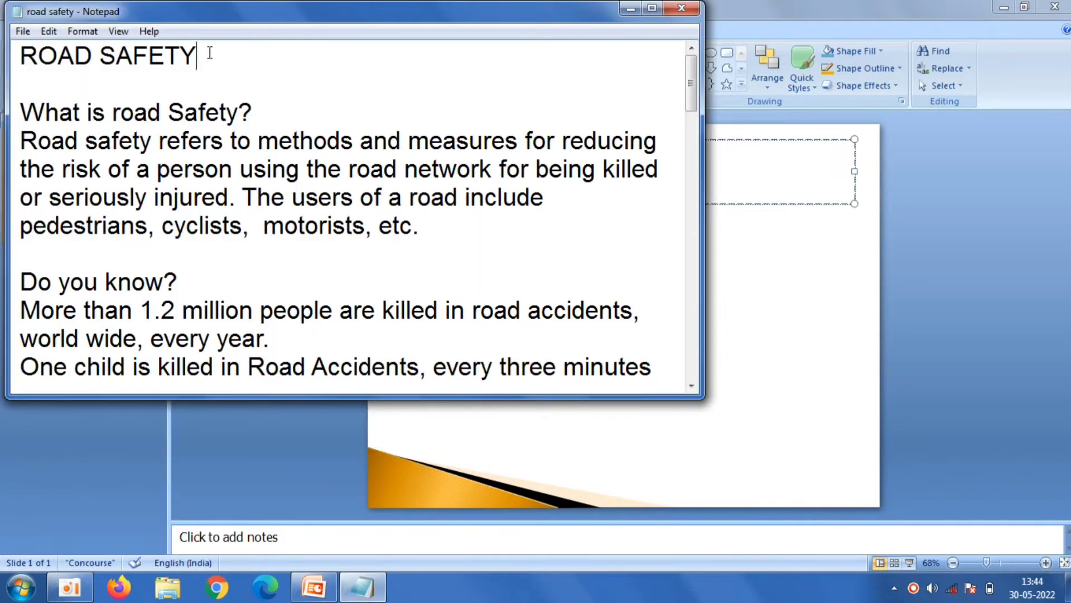
{"action": "left_click_drag", "start_coordinate": [210, 53], "coordinate": [11, 51]}
{"action": "right_click", "coordinate": [25, 52]}
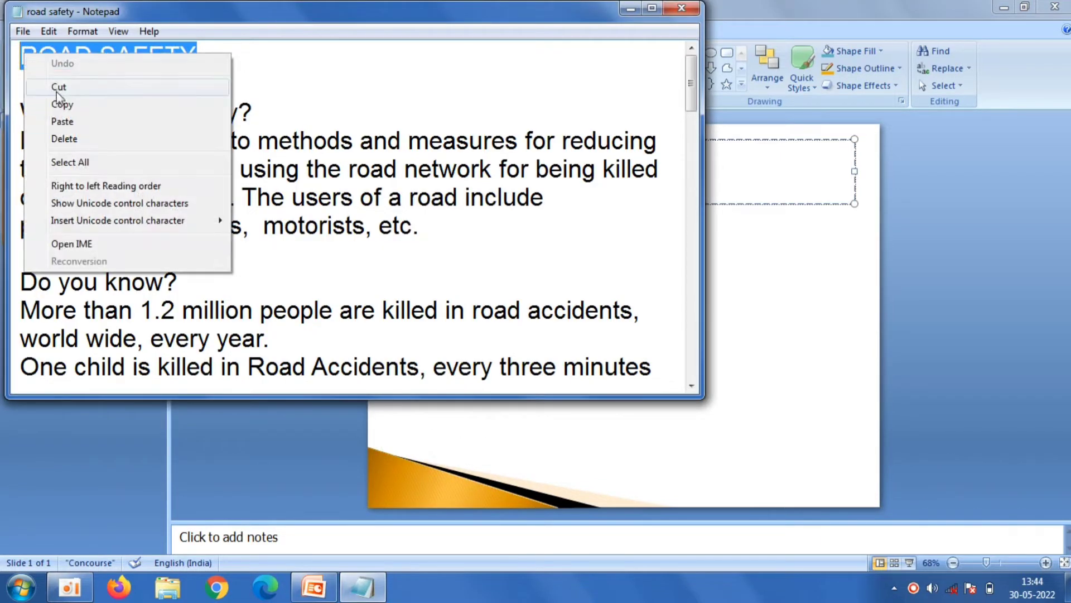
{"action": "left_click", "coordinate": [61, 102]}
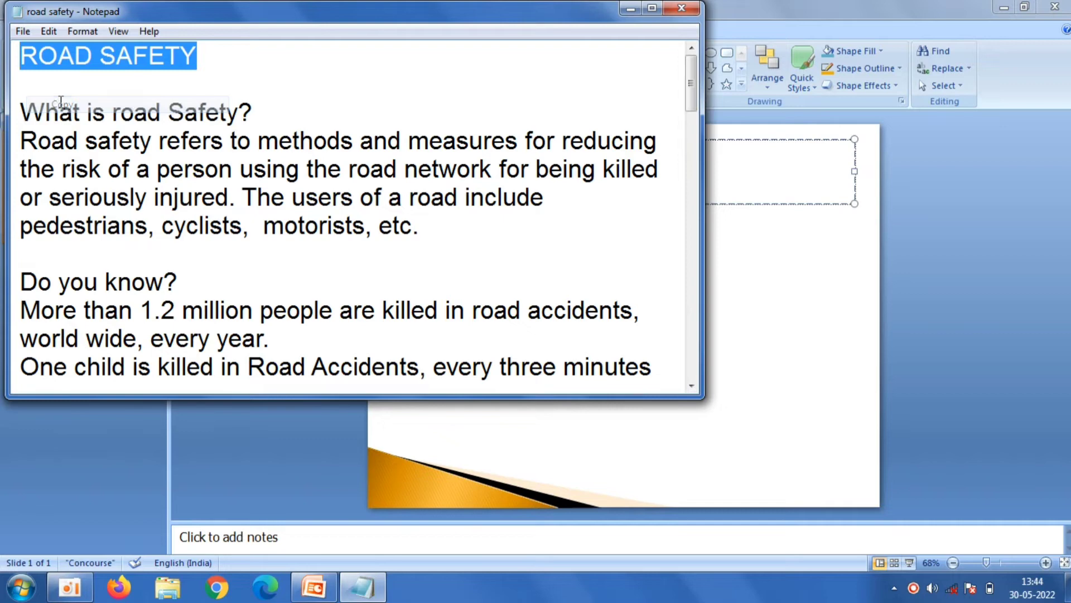
{"action": "left_click", "coordinate": [759, 191]}
{"action": "right_click", "coordinate": [614, 184]}
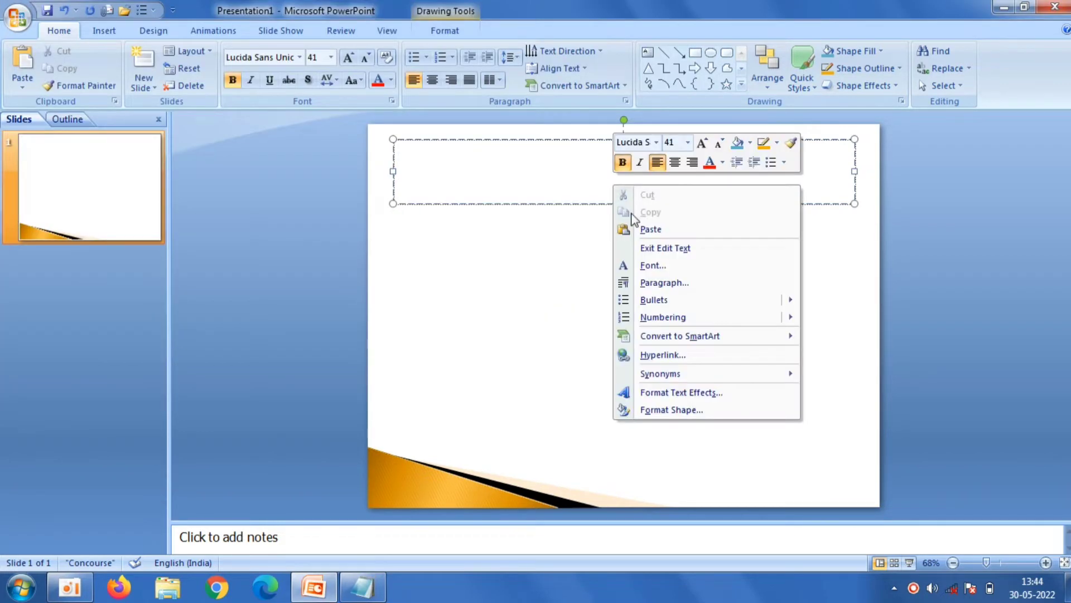
Step: Paste ROAD SAFETY as the title in 80-point Arial Rounded MT Bold, shifted slightly lower
{"action": "left_click", "coordinate": [633, 229]}
{"action": "left_click_drag", "start_coordinate": [615, 180], "coordinate": [372, 174]}
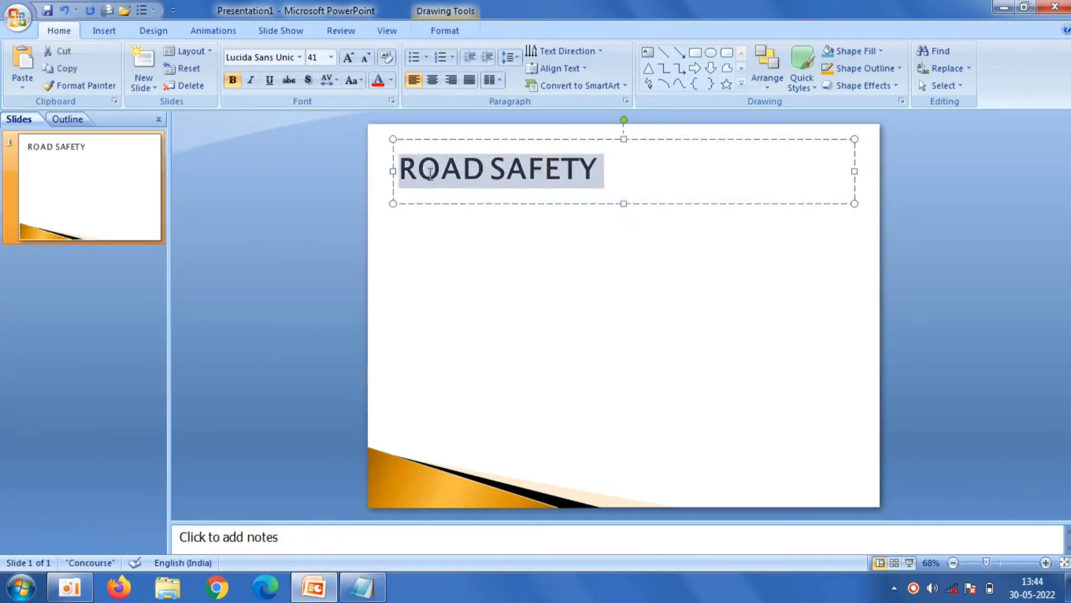
{"action": "left_click", "coordinate": [332, 57]}
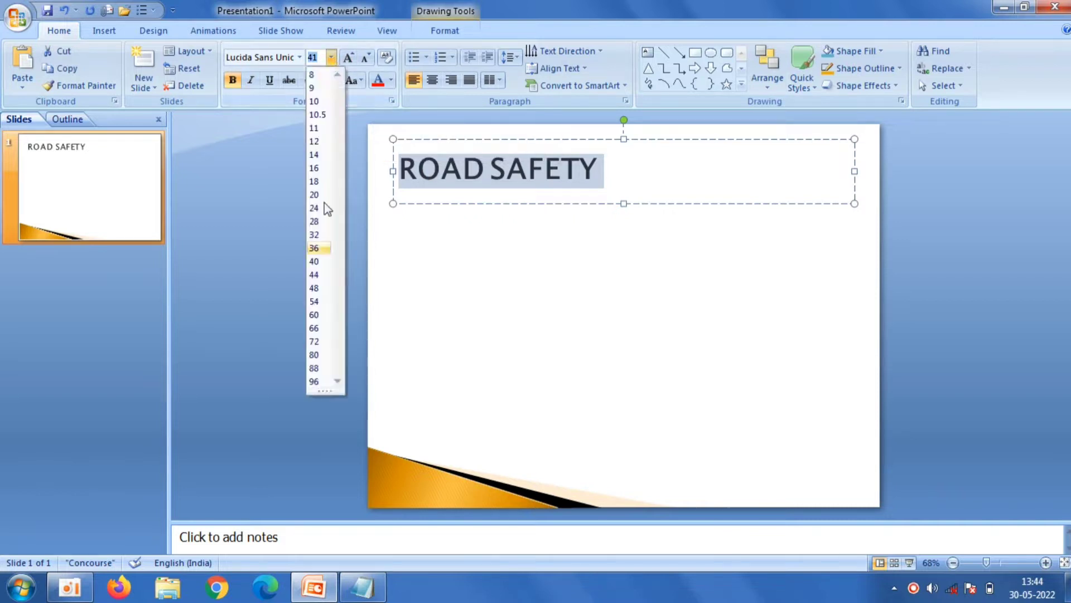
{"action": "left_click", "coordinate": [314, 355]}
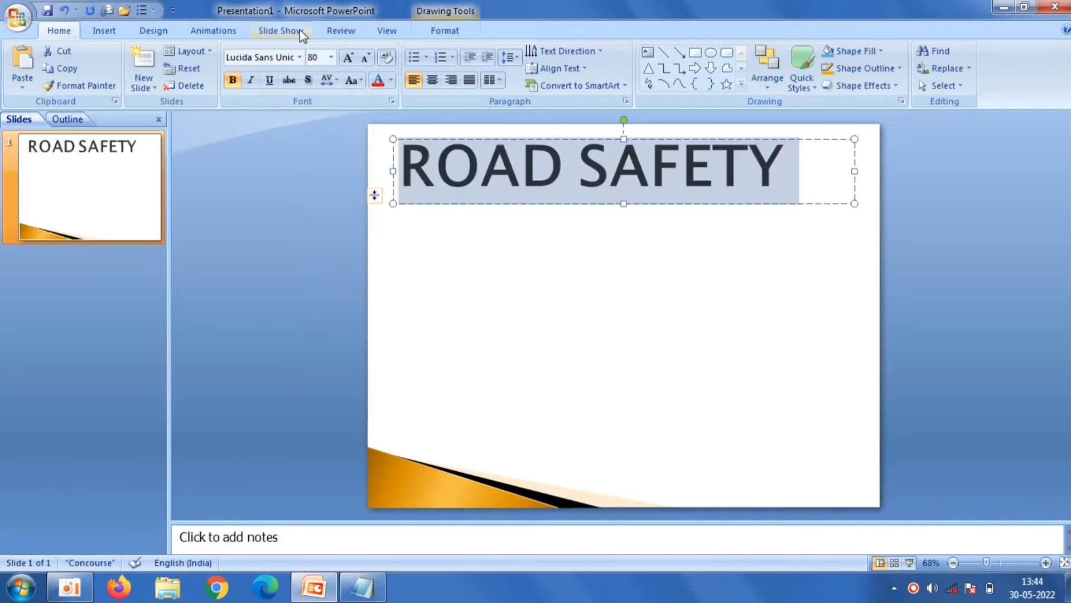
{"action": "left_click", "coordinate": [298, 55]}
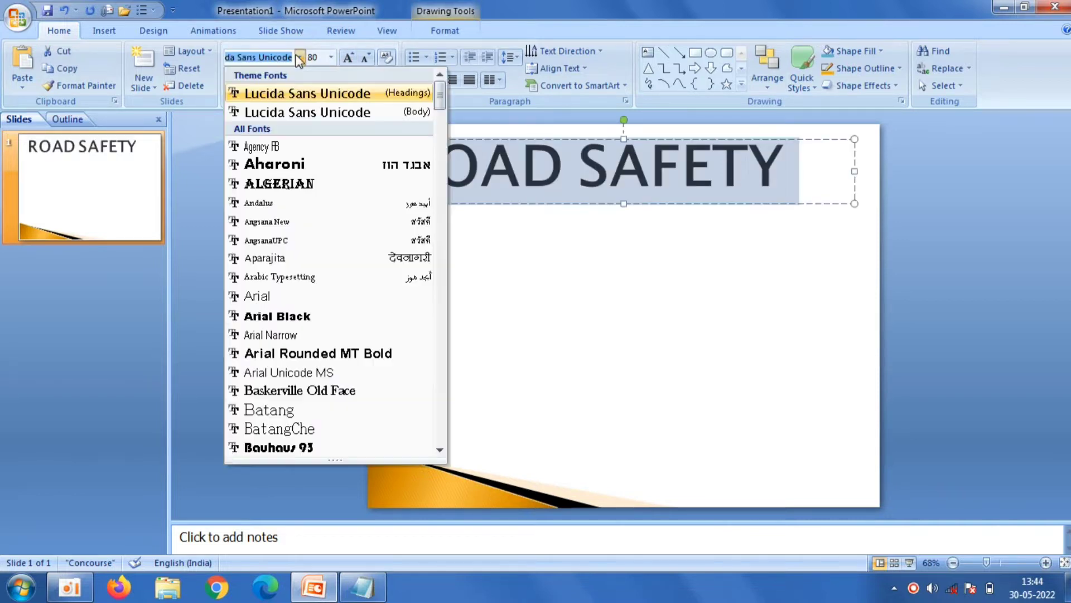
{"action": "left_click", "coordinate": [339, 355]}
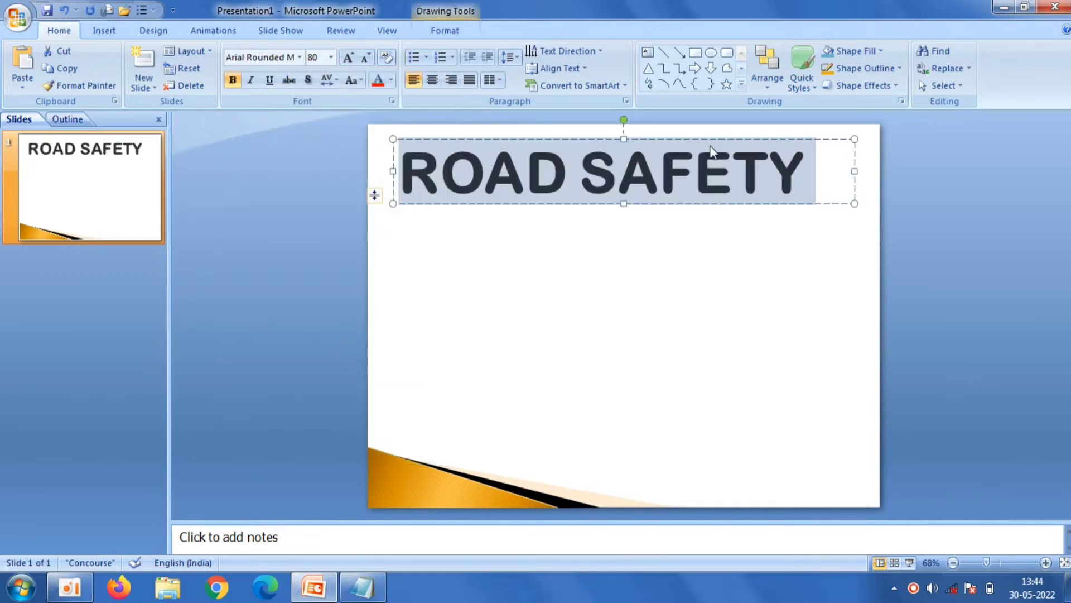
{"action": "left_click_drag", "start_coordinate": [710, 140], "coordinate": [698, 162]}
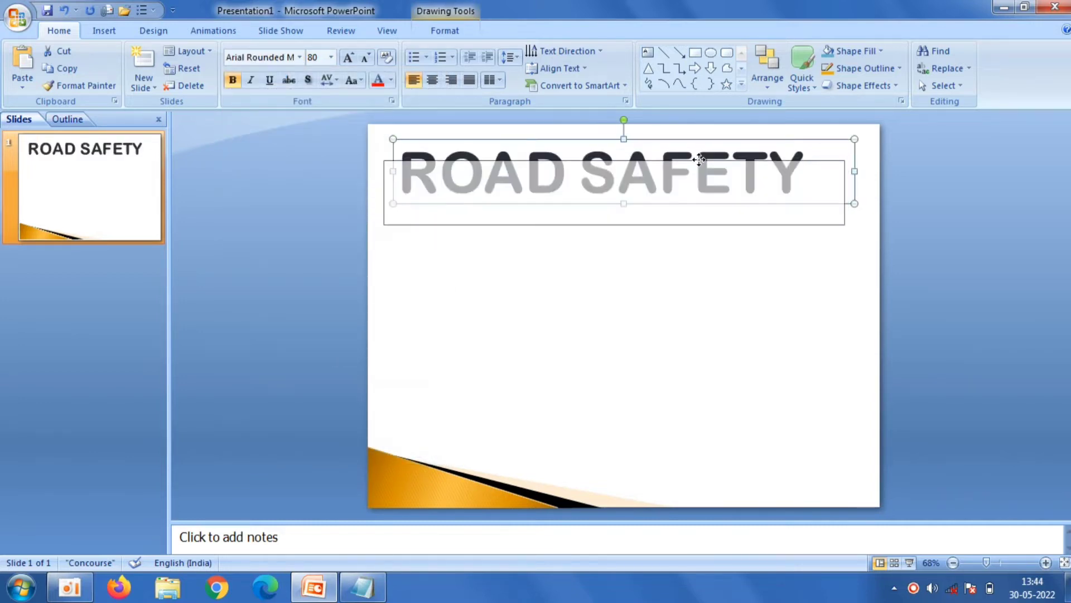
{"action": "left_click", "coordinate": [354, 135]}
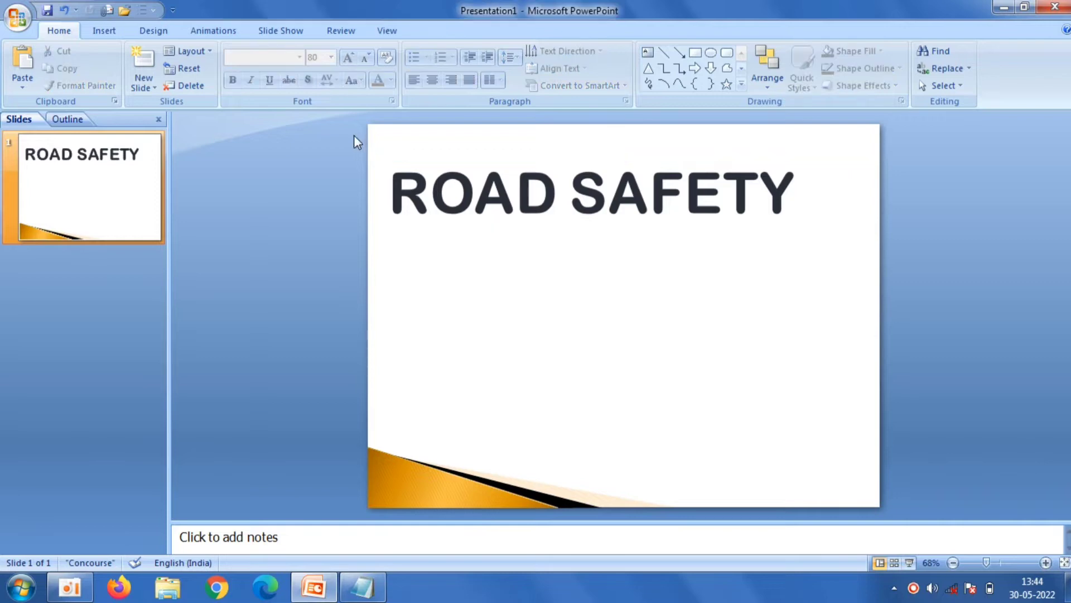
Step: Insert the cartoon road-worker picture top-right and shrink it to 3.37 cm by 2.54 cm
{"action": "left_click", "coordinate": [101, 31]}
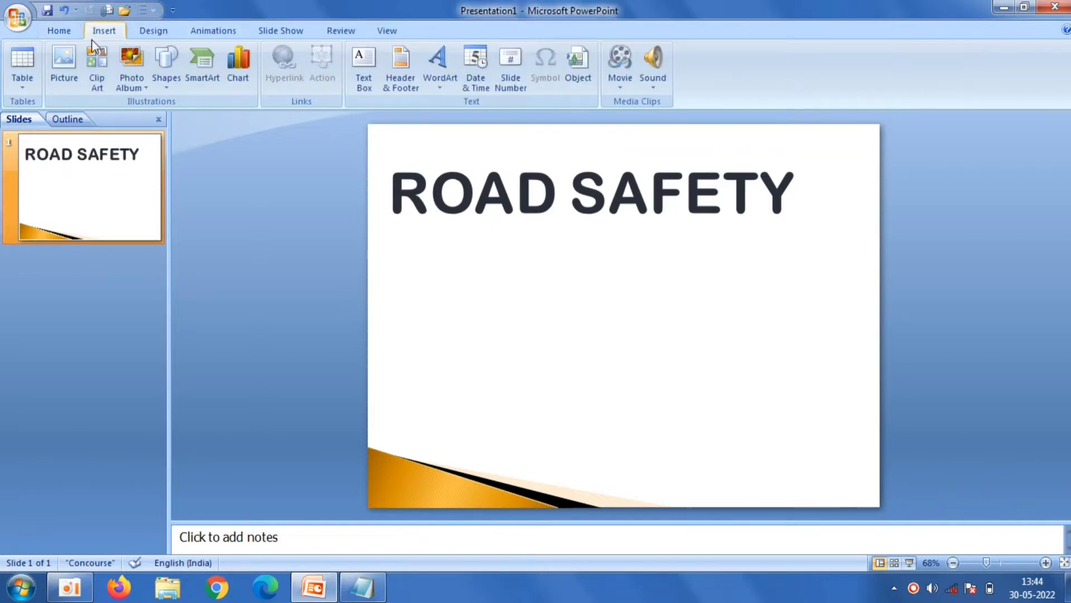
{"action": "left_click", "coordinate": [63, 62]}
{"action": "double_click", "coordinate": [485, 189]}
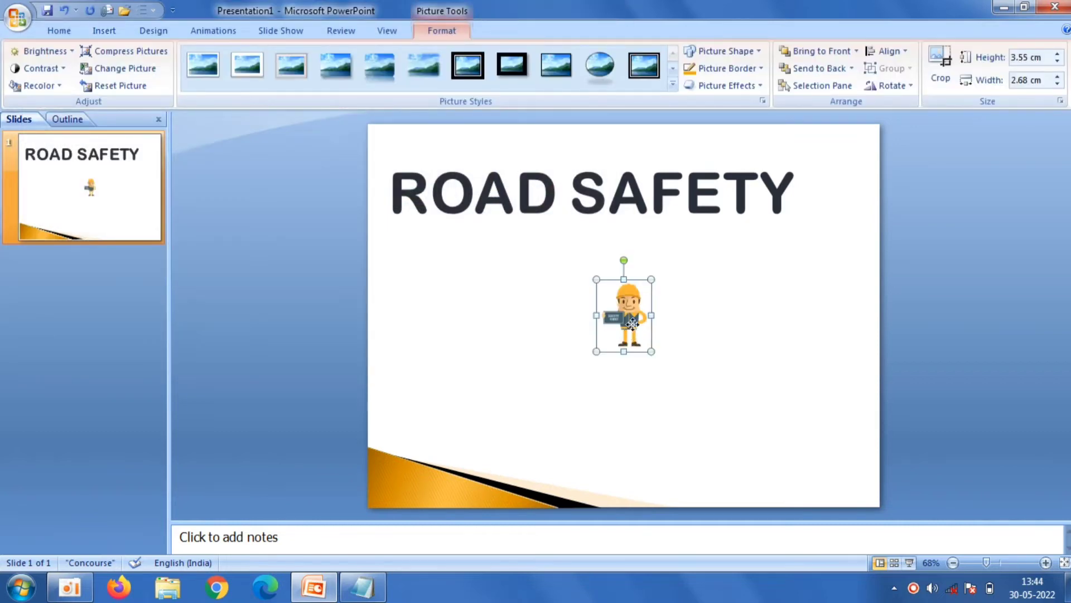
{"action": "mouse_move", "coordinate": [632, 324]}
{"action": "left_mouse_down"}
{"action": "mouse_move", "coordinate": [844, 182]}
{"action": "mouse_move", "coordinate": [831, 173]}
{"action": "left_mouse_up"}
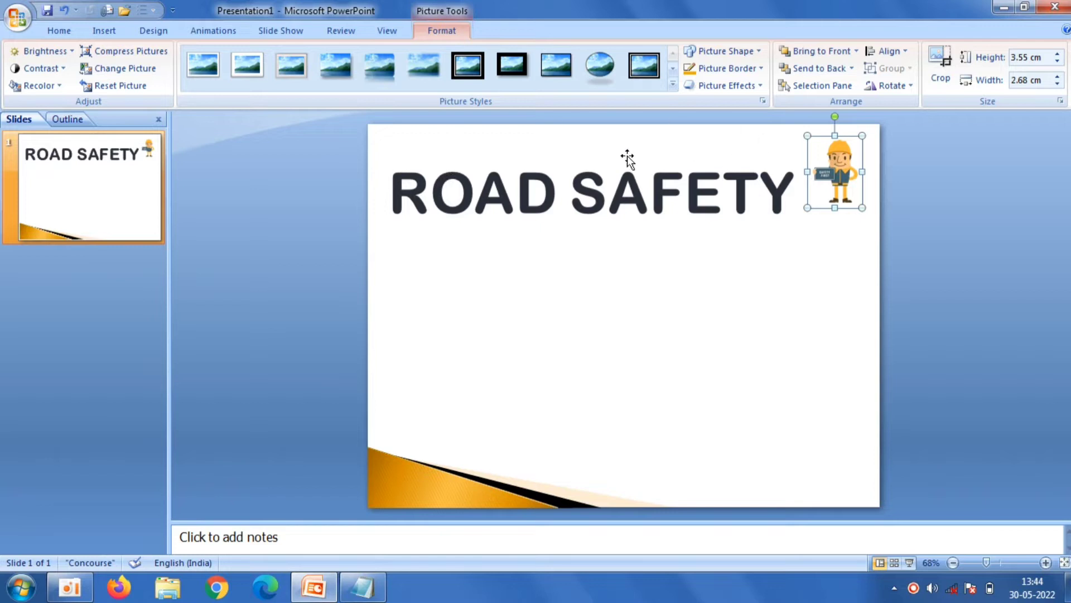
{"action": "left_click", "coordinate": [387, 163]}
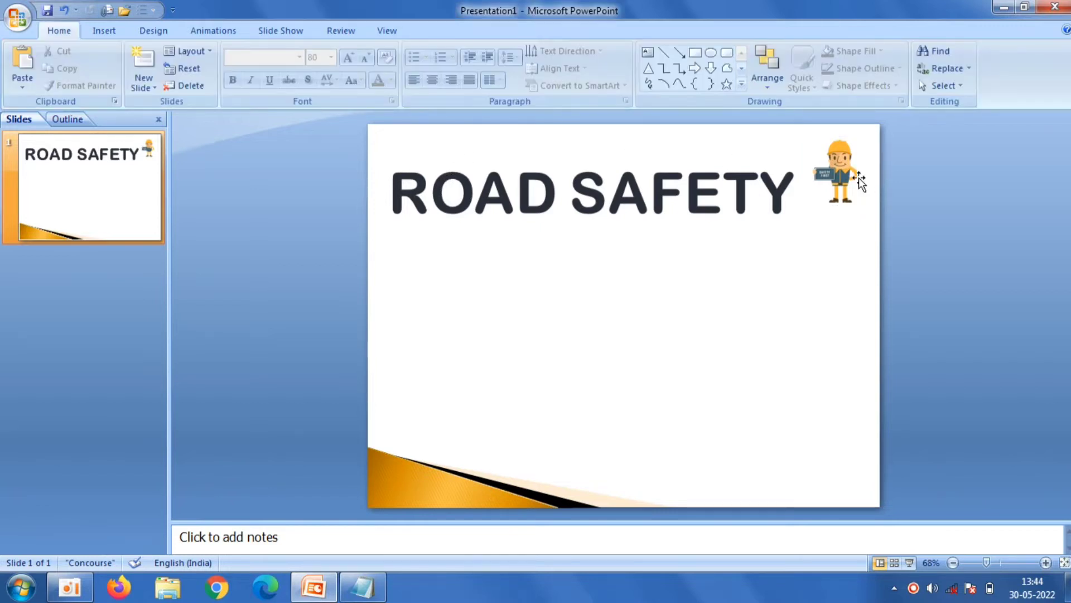
{"action": "left_click", "coordinate": [845, 174]}
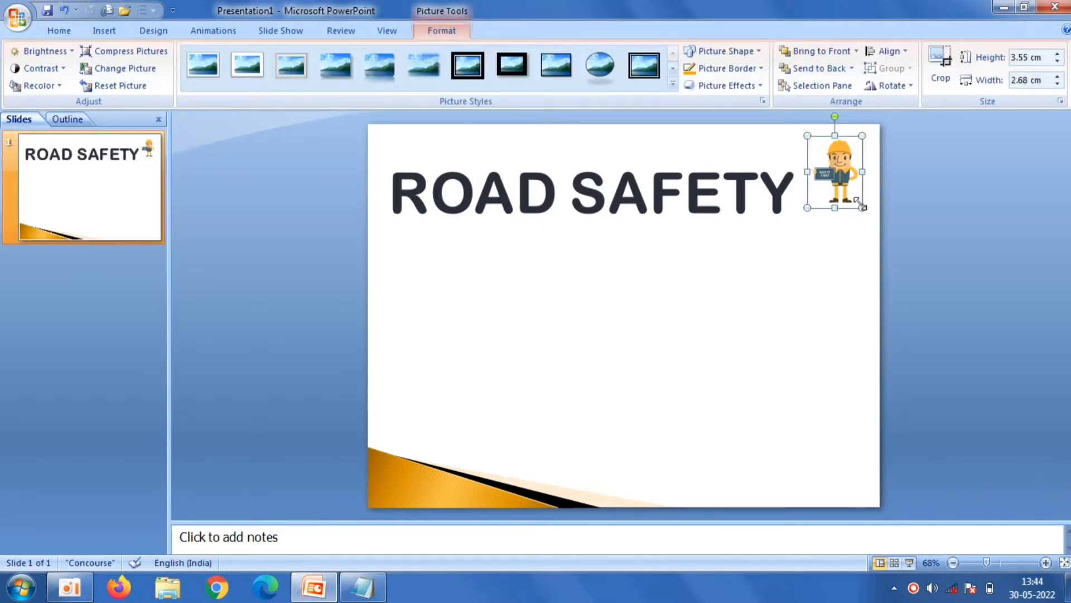
{"action": "left_click_drag", "start_coordinate": [862, 208], "coordinate": [843, 170]}
{"action": "left_click", "coordinate": [387, 133]}
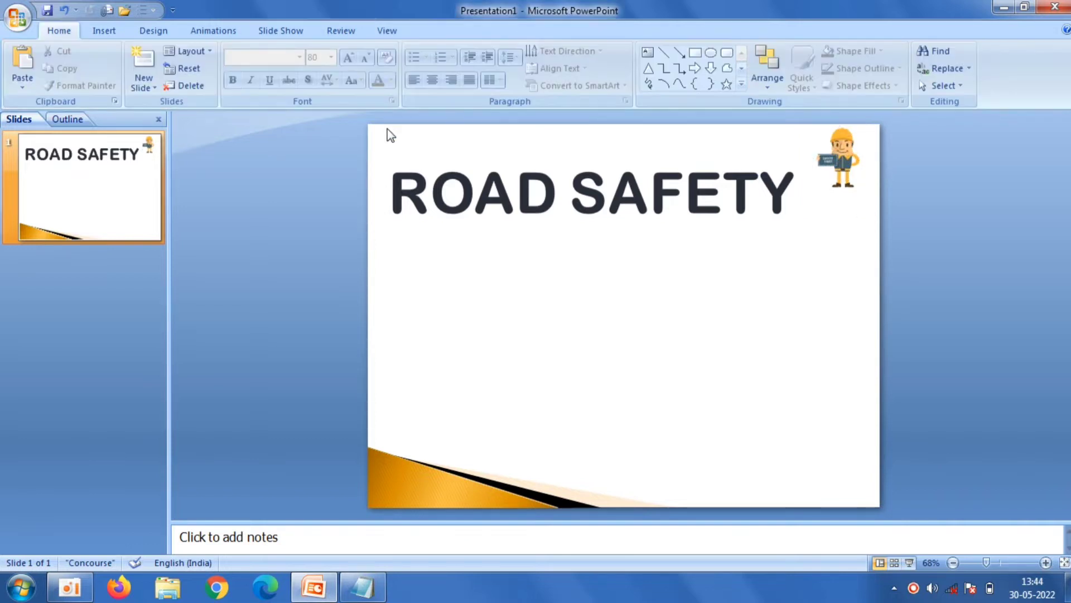
Step: Insert the mechanic traffic-cone picture, shrink it to 6.55 by 6.92 cm, and place it right-middle
{"action": "left_click", "coordinate": [103, 31]}
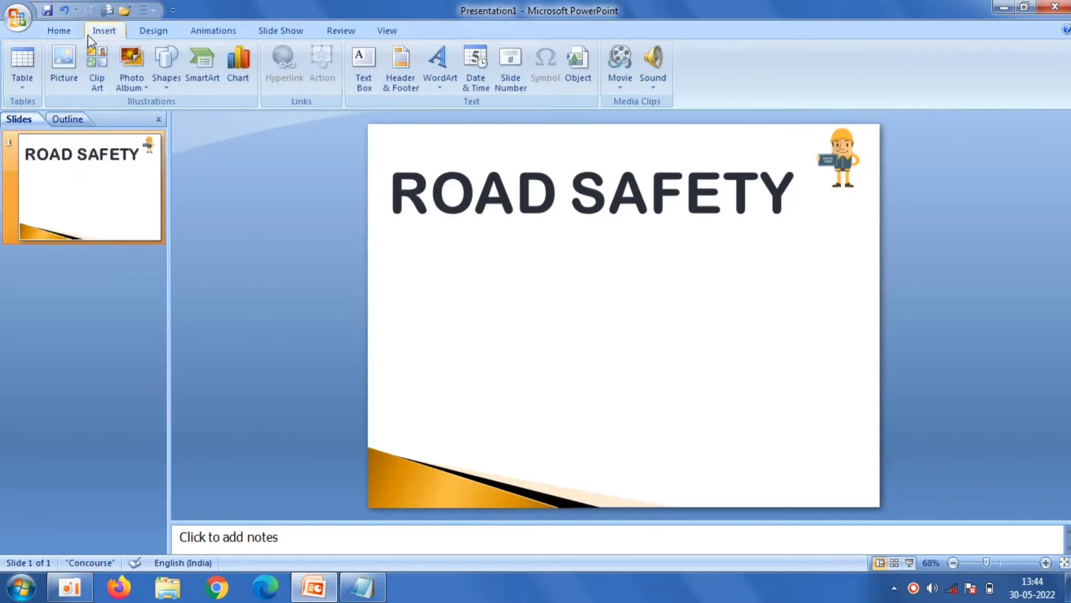
{"action": "left_click", "coordinate": [62, 63]}
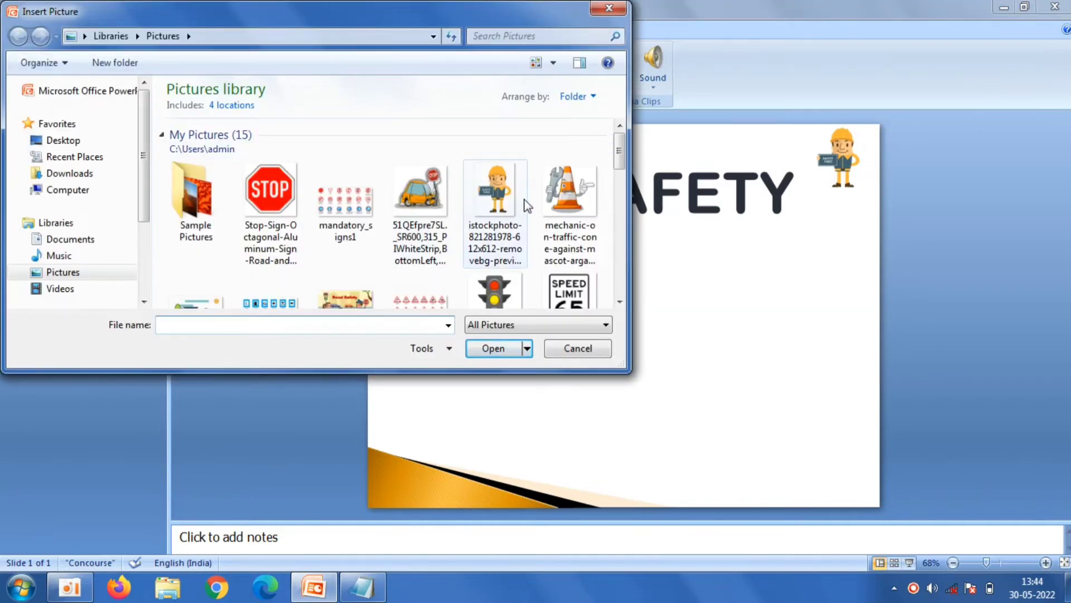
{"action": "double_click", "coordinate": [552, 206]}
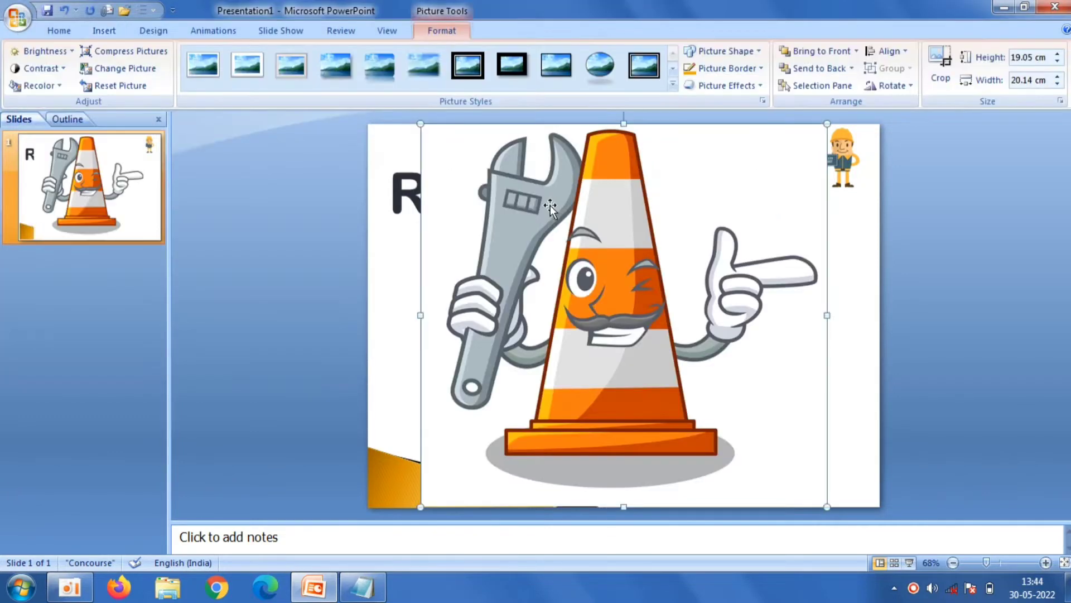
{"action": "left_click_drag", "start_coordinate": [420, 123], "coordinate": [687, 374]}
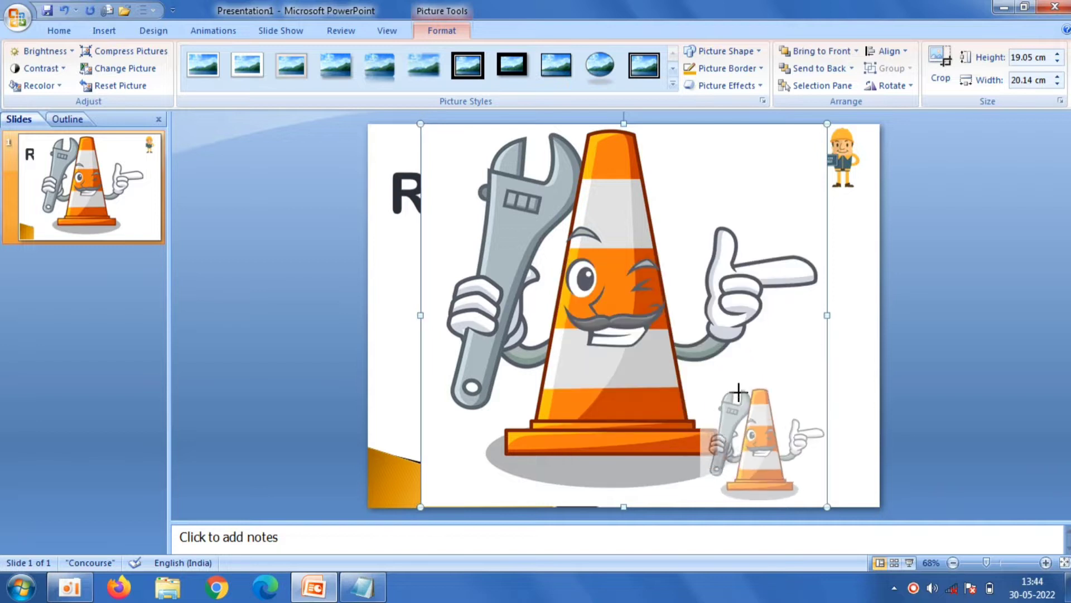
{"action": "left_click_drag", "start_coordinate": [761, 440], "coordinate": [805, 344]}
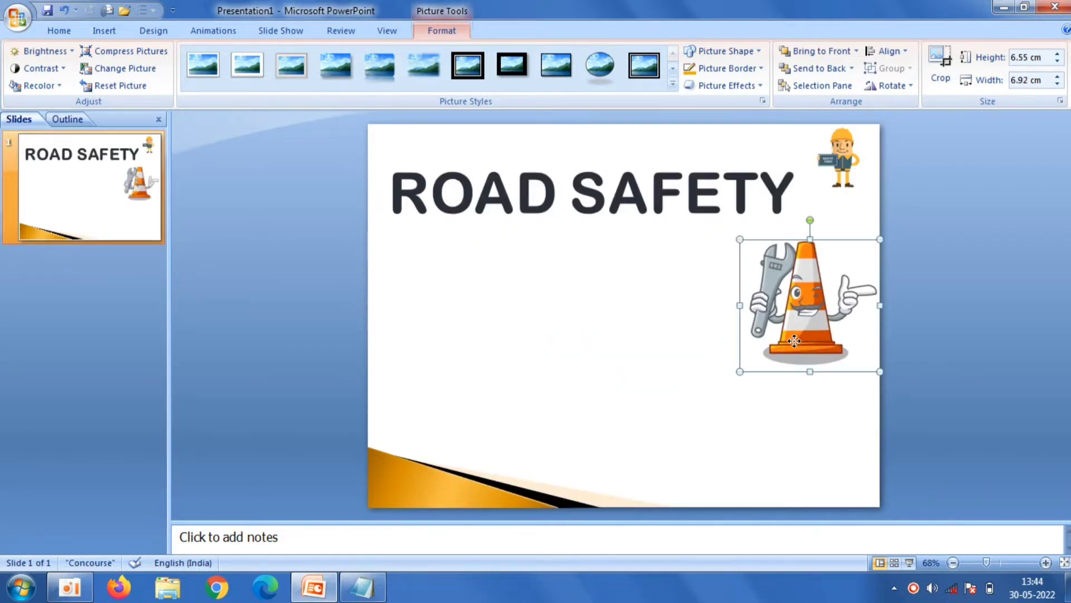
{"action": "left_click", "coordinate": [353, 281]}
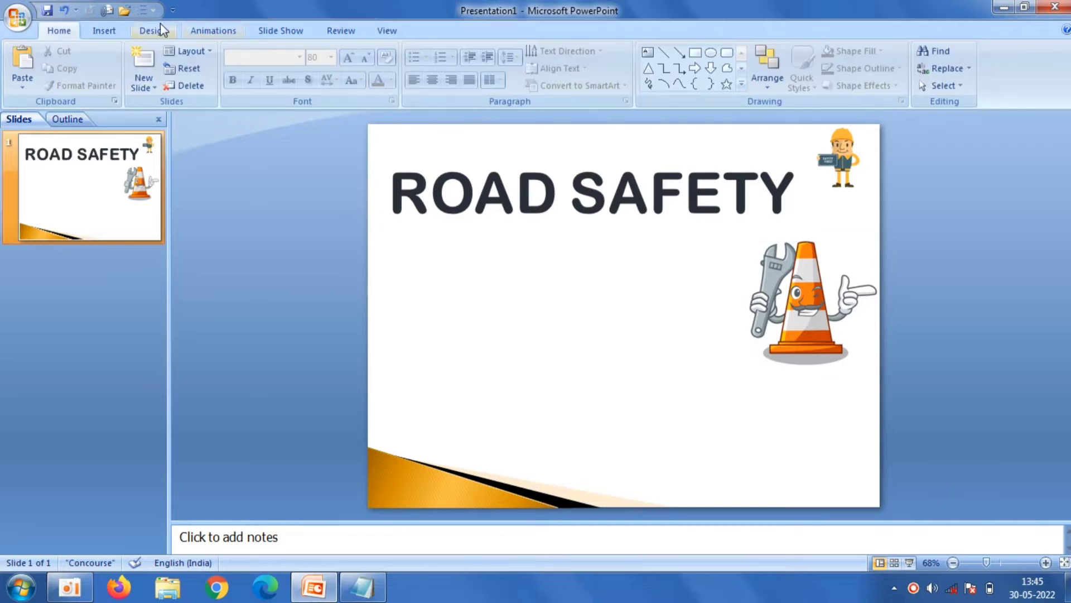
Step: Insert the Roadworks picture at 6.86 by 12.21 cm on the left under the title
{"action": "left_click", "coordinate": [110, 31]}
{"action": "left_click", "coordinate": [63, 61]}
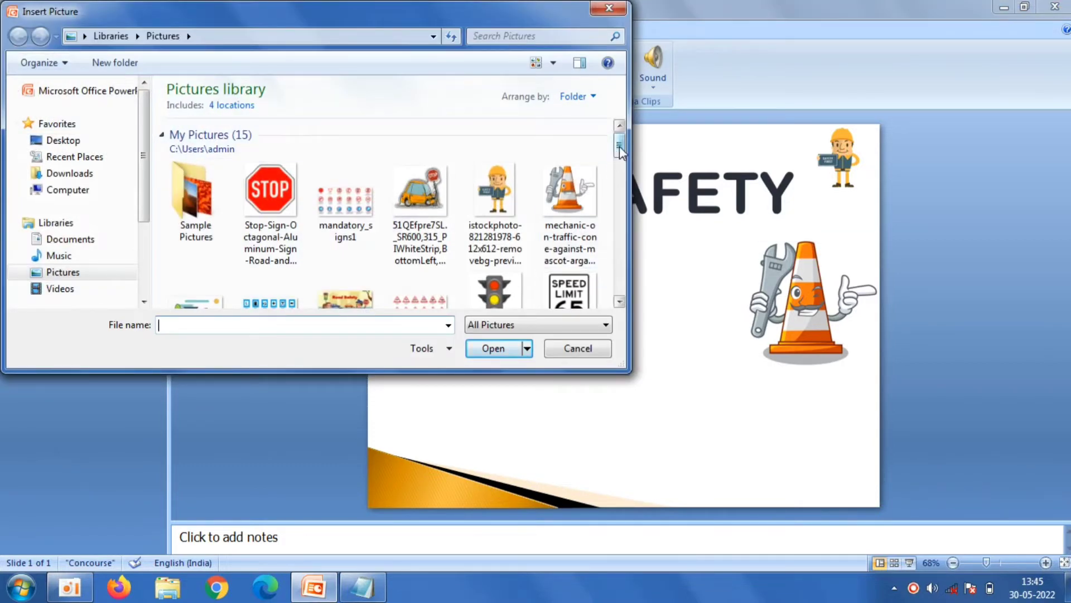
{"action": "scroll", "coordinate": [620, 151], "scroll_direction": "down", "scroll_amount": 5}
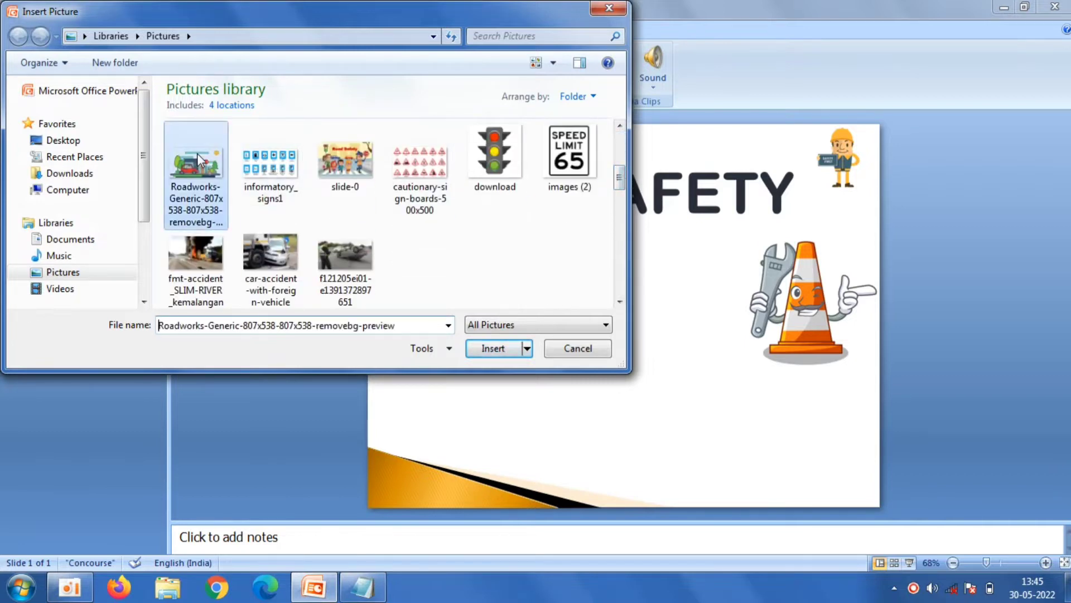
{"action": "double_click", "coordinate": [196, 153]}
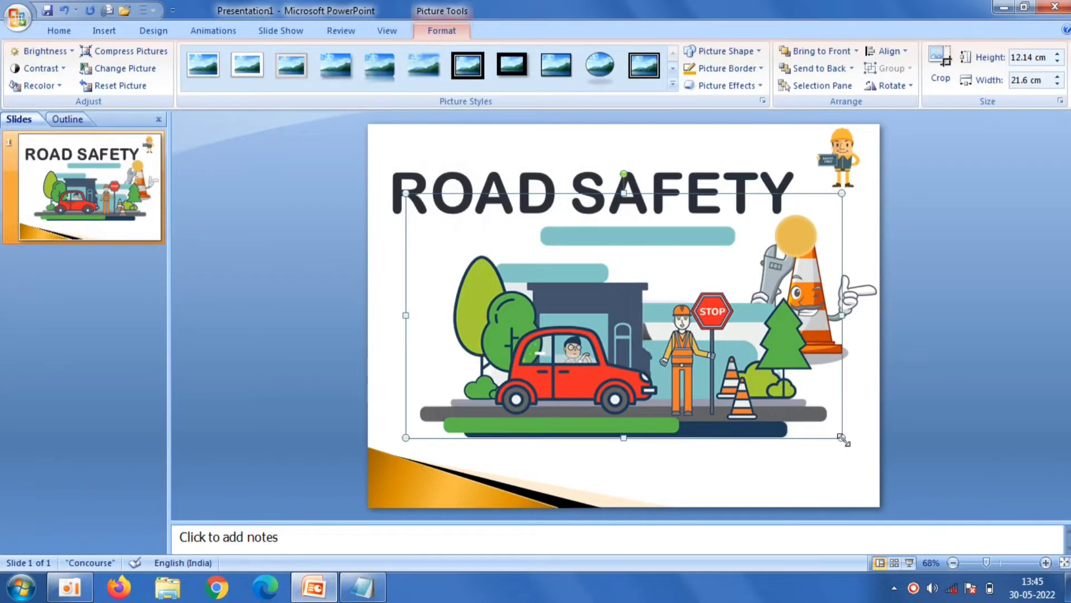
{"action": "left_click_drag", "start_coordinate": [842, 438], "coordinate": [653, 331]}
{"action": "left_click_drag", "start_coordinate": [508, 255], "coordinate": [486, 277]}
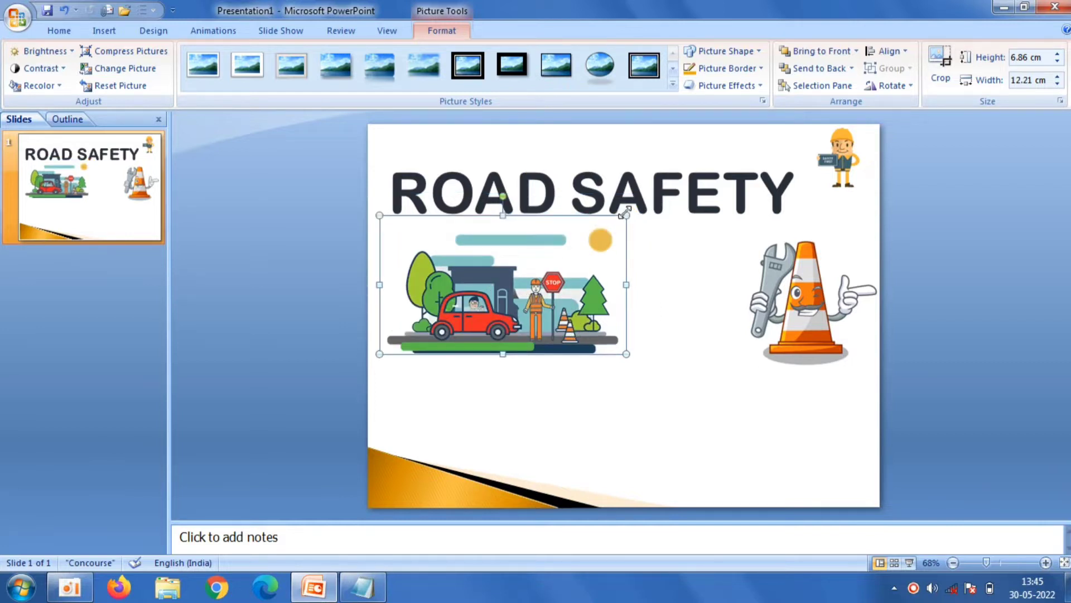
{"action": "left_click_drag", "start_coordinate": [618, 221], "coordinate": [615, 222]}
Step: Insert the slide-0 children-crossing picture, resized and placed at the slide's bottom right
{"action": "left_click", "coordinate": [326, 213]}
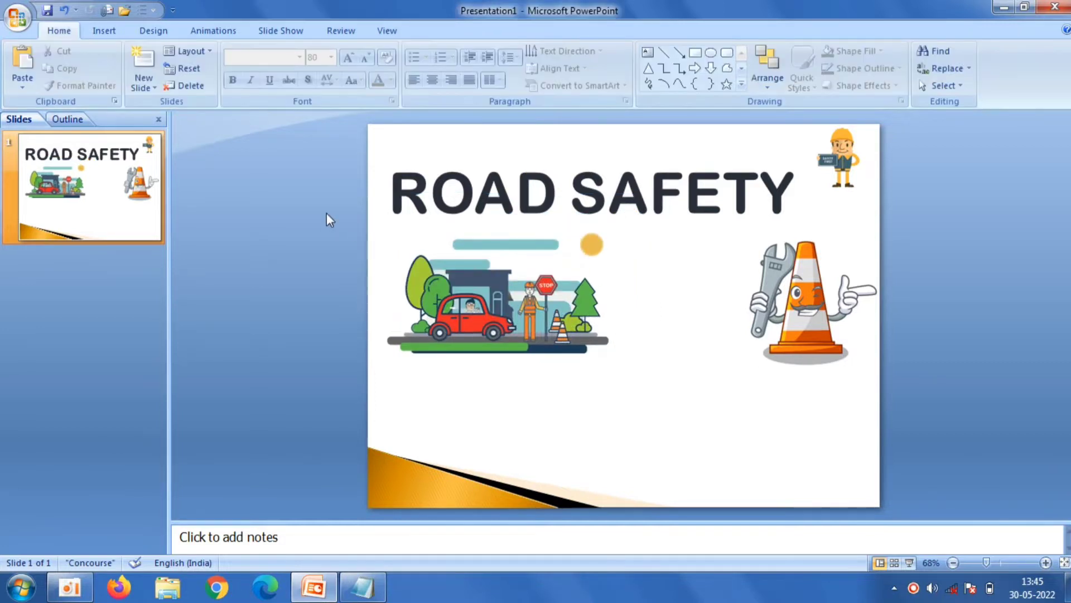
{"action": "left_click", "coordinate": [113, 29]}
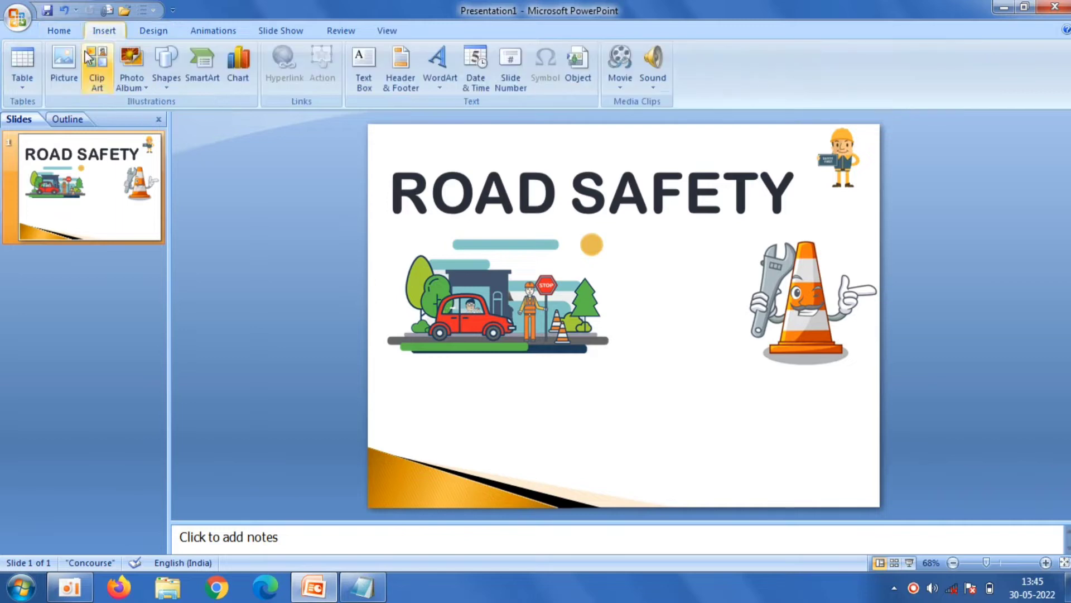
{"action": "left_click", "coordinate": [64, 65]}
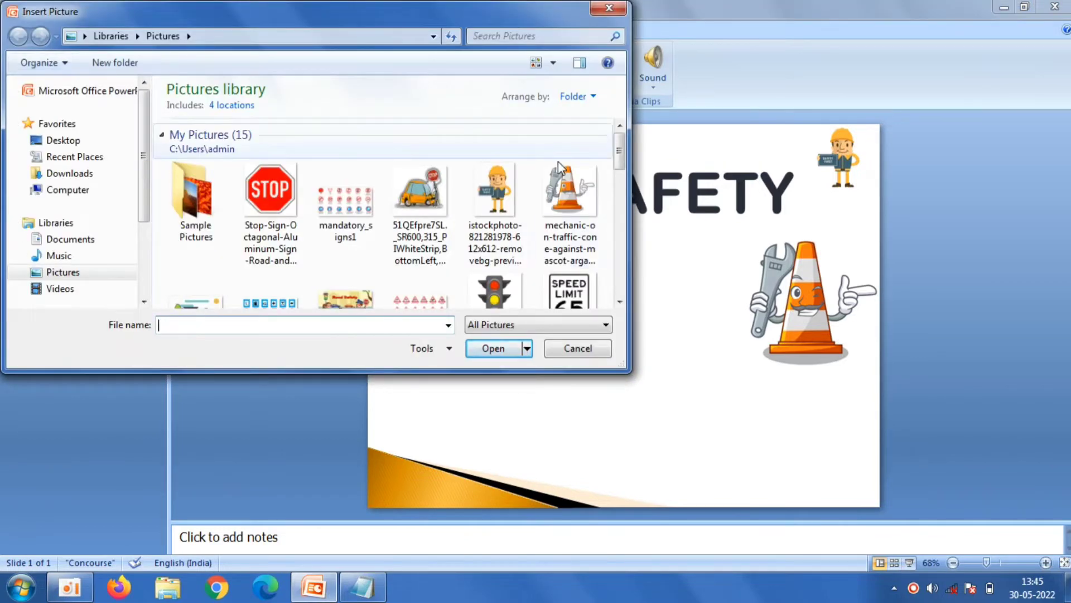
{"action": "scroll", "coordinate": [615, 168], "scroll_direction": "down", "scroll_amount": 2}
{"action": "left_click", "coordinate": [371, 244]}
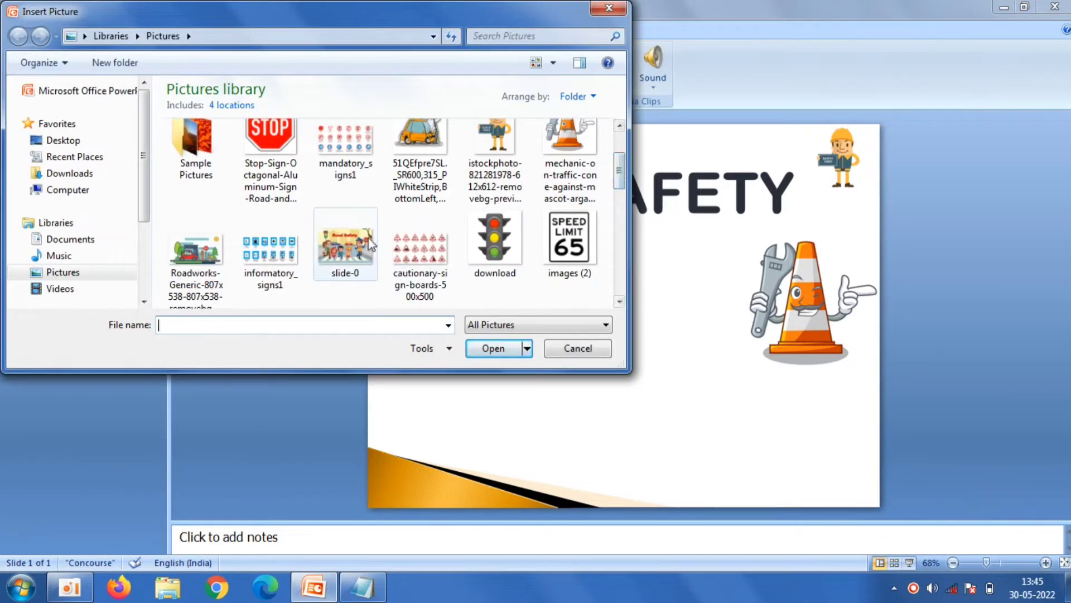
{"action": "left_click", "coordinate": [483, 357]}
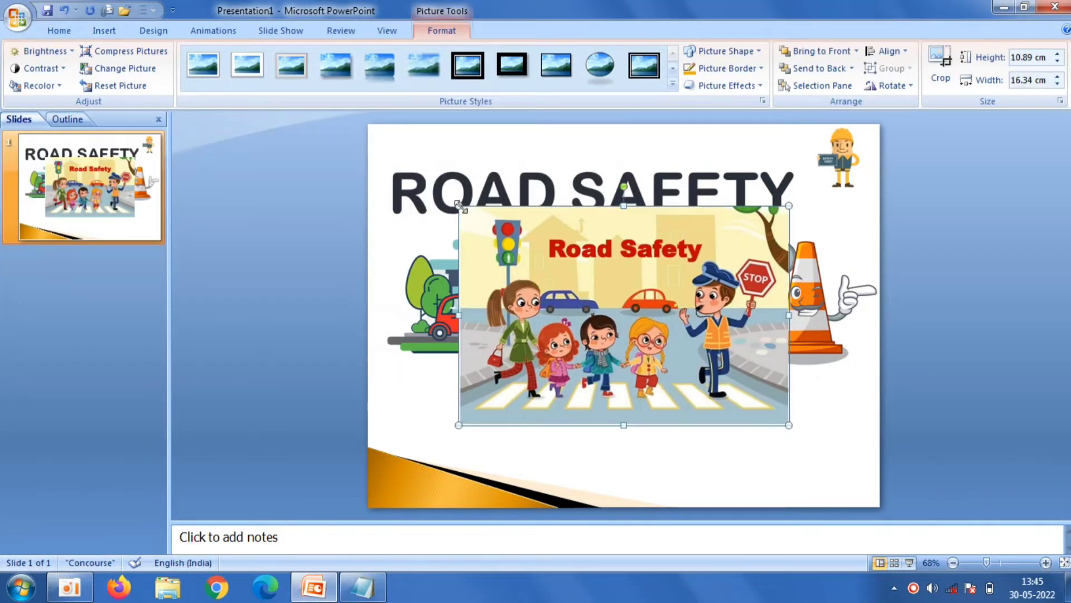
{"action": "left_click_drag", "start_coordinate": [460, 205], "coordinate": [595, 295]}
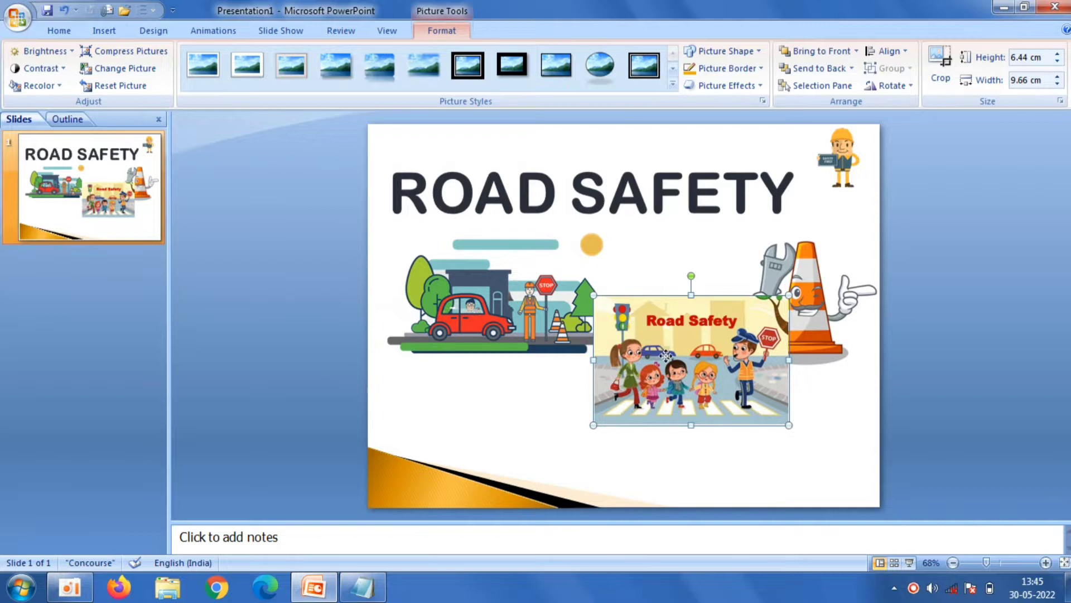
{"action": "left_click_drag", "start_coordinate": [666, 355], "coordinate": [684, 418]}
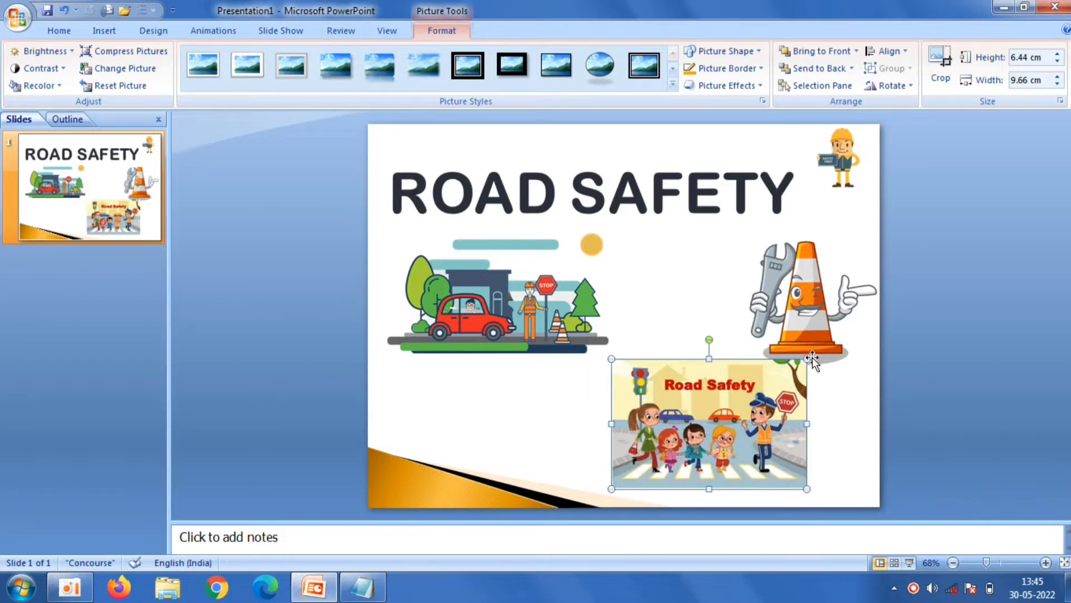
{"action": "left_click_drag", "start_coordinate": [807, 359], "coordinate": [787, 371]}
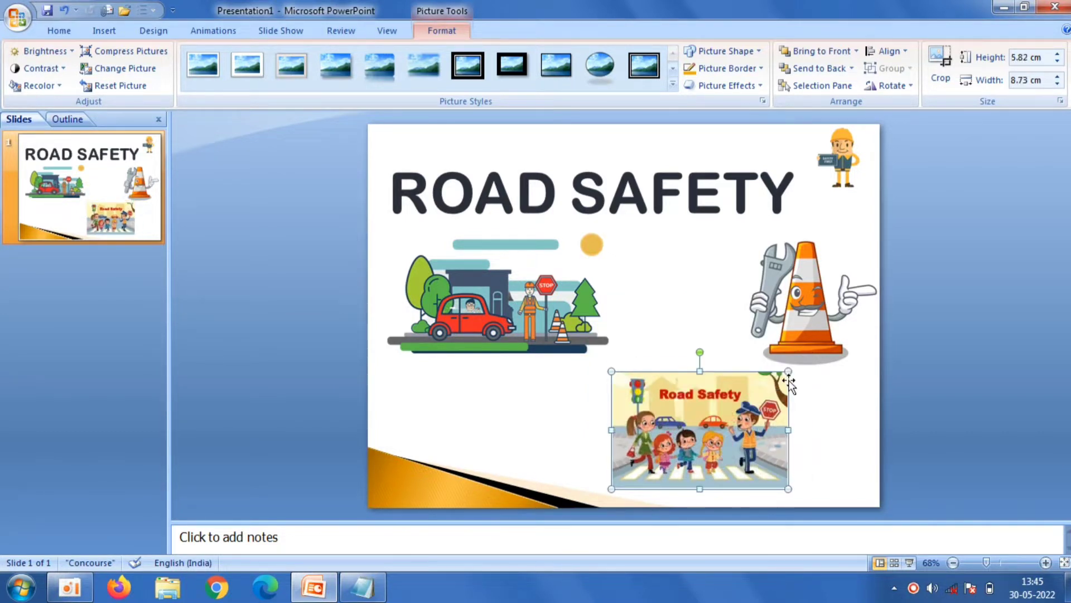
{"action": "left_click_drag", "start_coordinate": [757, 419], "coordinate": [778, 419]}
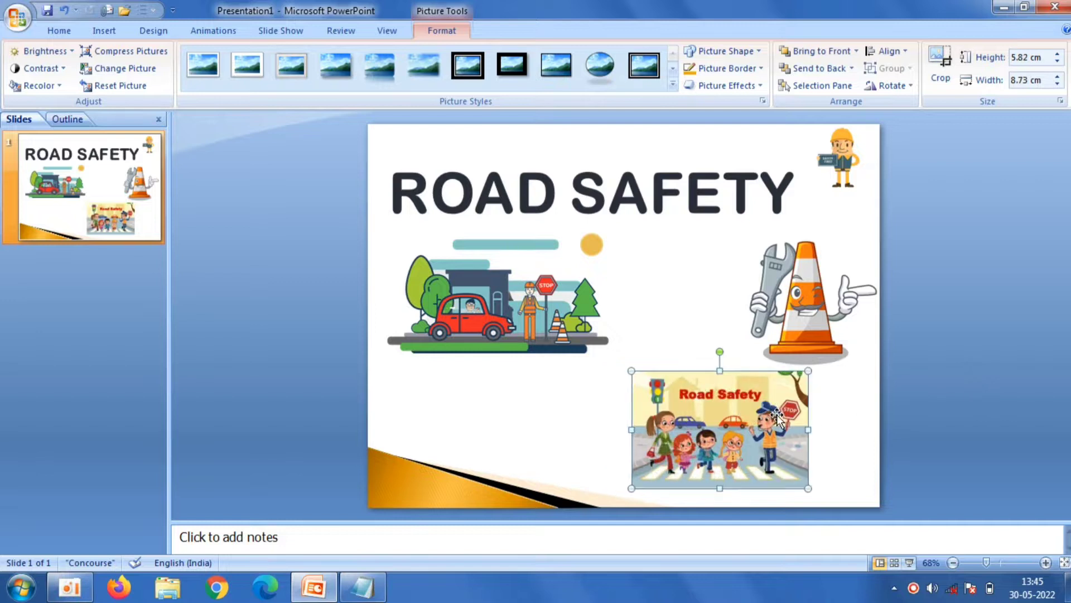
Step: Shrink and raise the cone picture slightly, then slightly enlarge the children-crossing picture
{"action": "left_click", "coordinate": [827, 288]}
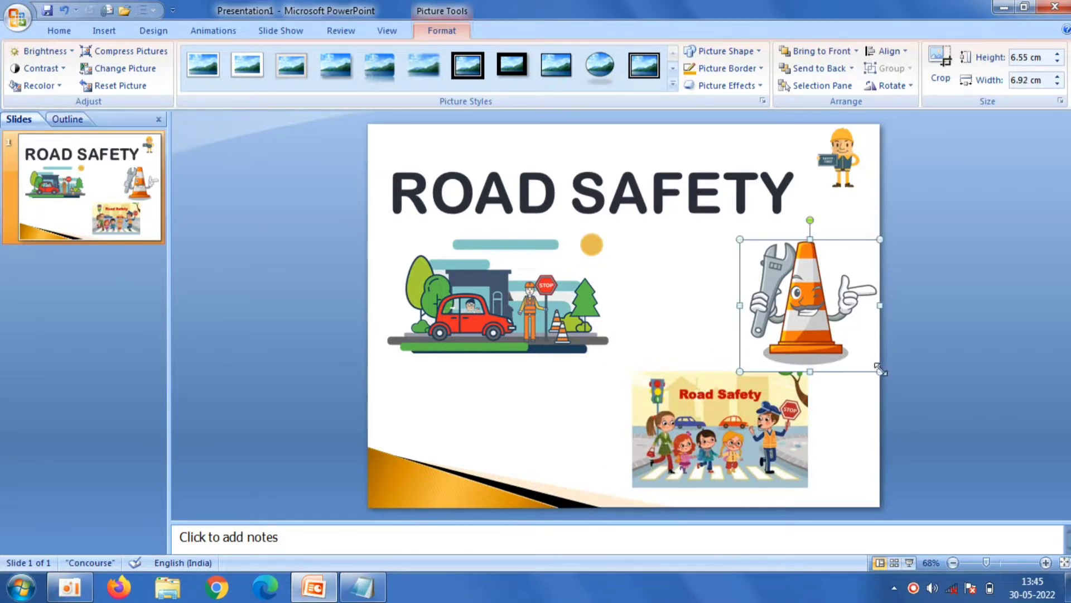
{"action": "left_click_drag", "start_coordinate": [879, 370], "coordinate": [862, 355]}
{"action": "left_click_drag", "start_coordinate": [801, 308], "coordinate": [801, 289]}
{"action": "left_click", "coordinate": [789, 426]}
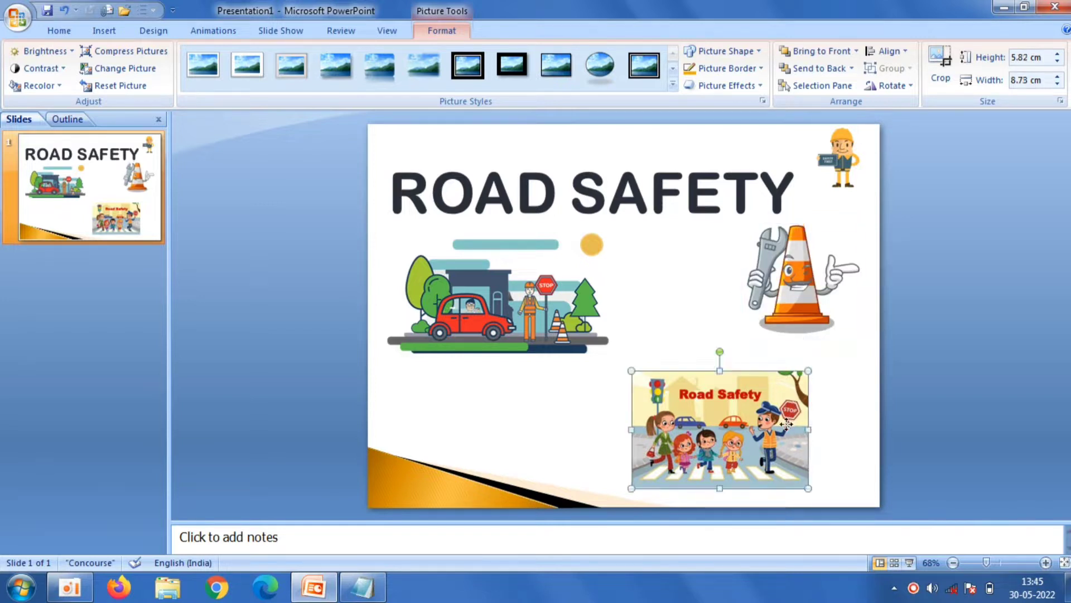
{"action": "left_click_drag", "start_coordinate": [809, 366], "coordinate": [820, 364]}
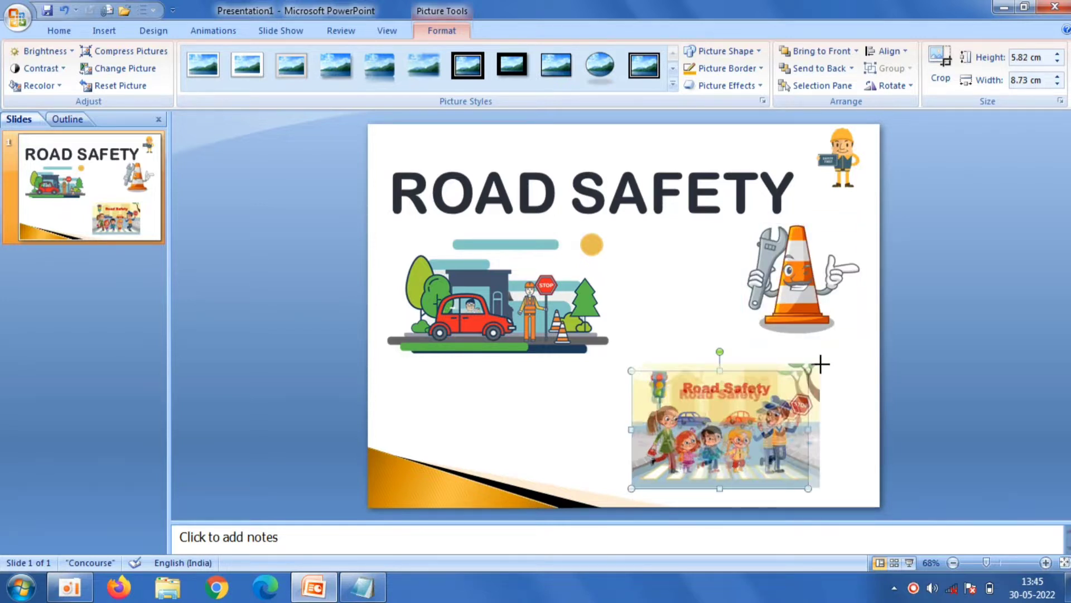
{"action": "left_click", "coordinate": [948, 349]}
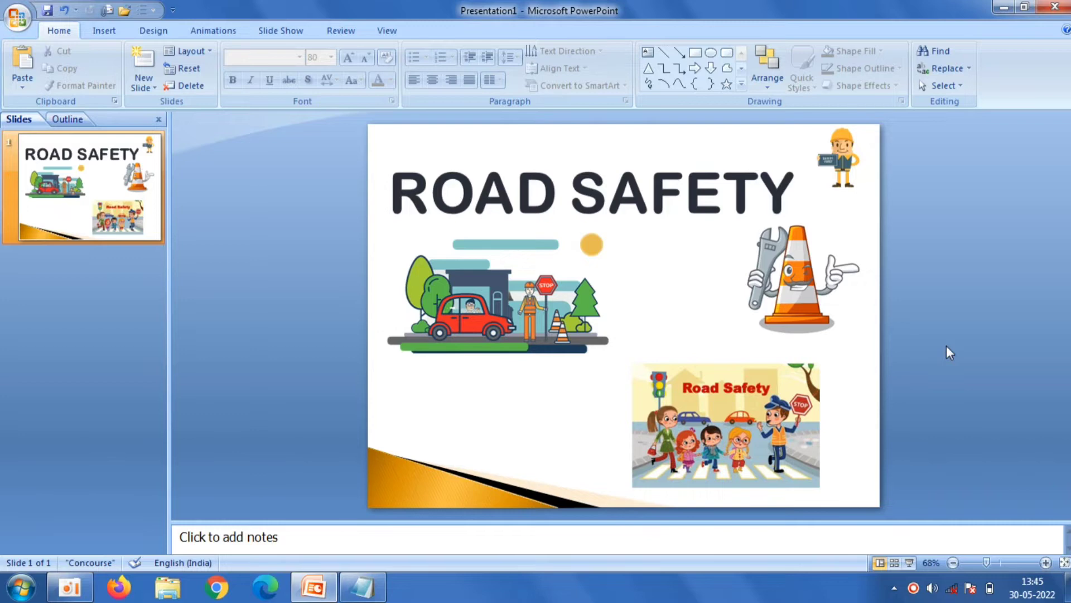
Step: Add a Title and Content slide titled 'What is road Safety?' copied from Notepad
{"action": "left_click", "coordinate": [147, 88]}
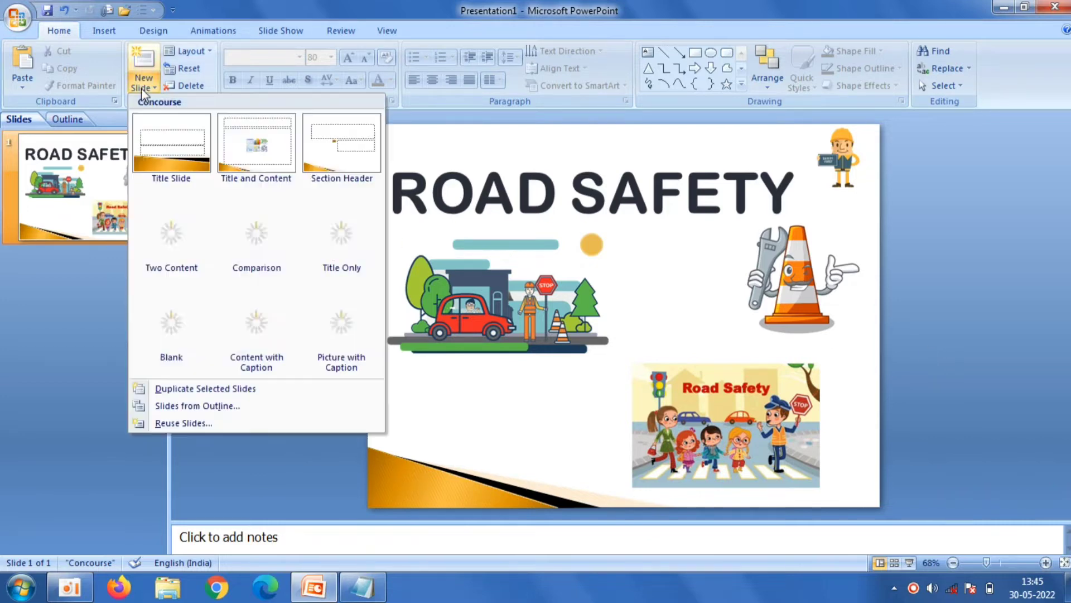
{"action": "left_click", "coordinate": [269, 192]}
{"action": "left_click", "coordinate": [457, 173]}
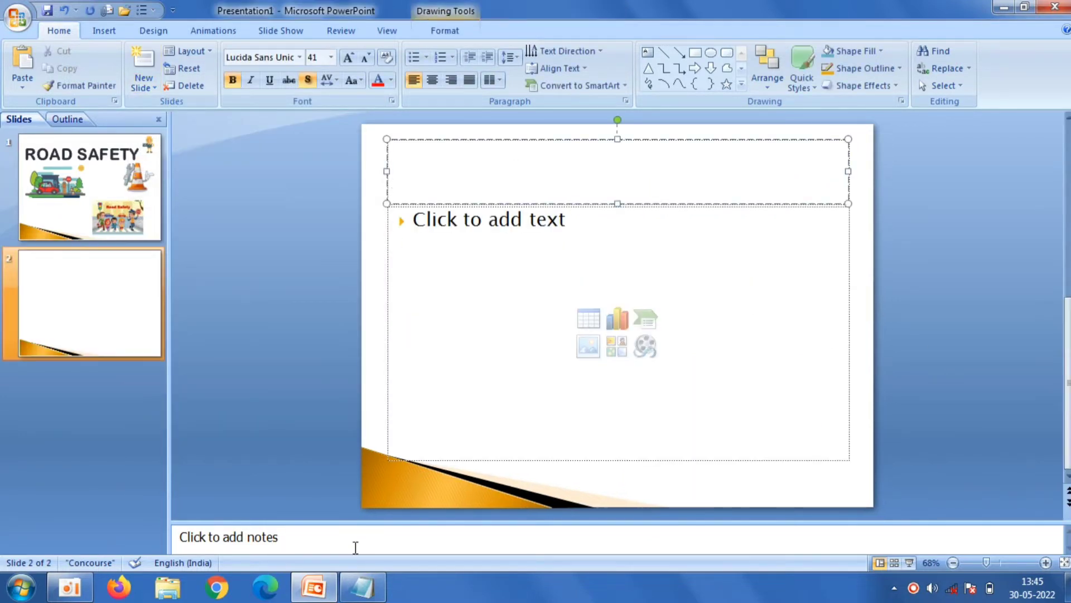
{"action": "left_click", "coordinate": [362, 587]}
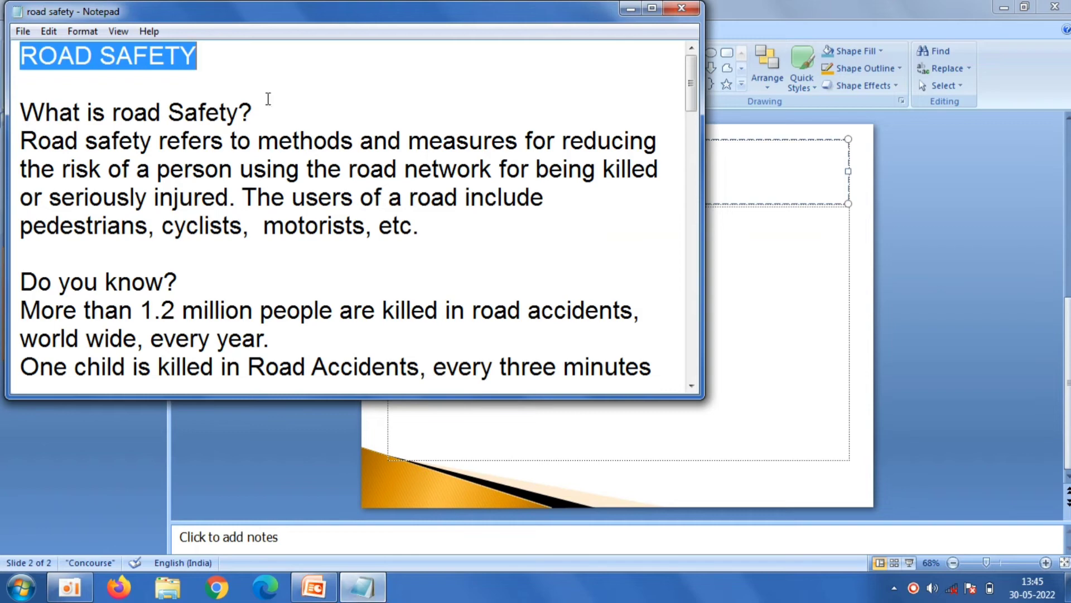
{"action": "left_click_drag", "start_coordinate": [261, 109], "coordinate": [22, 109]}
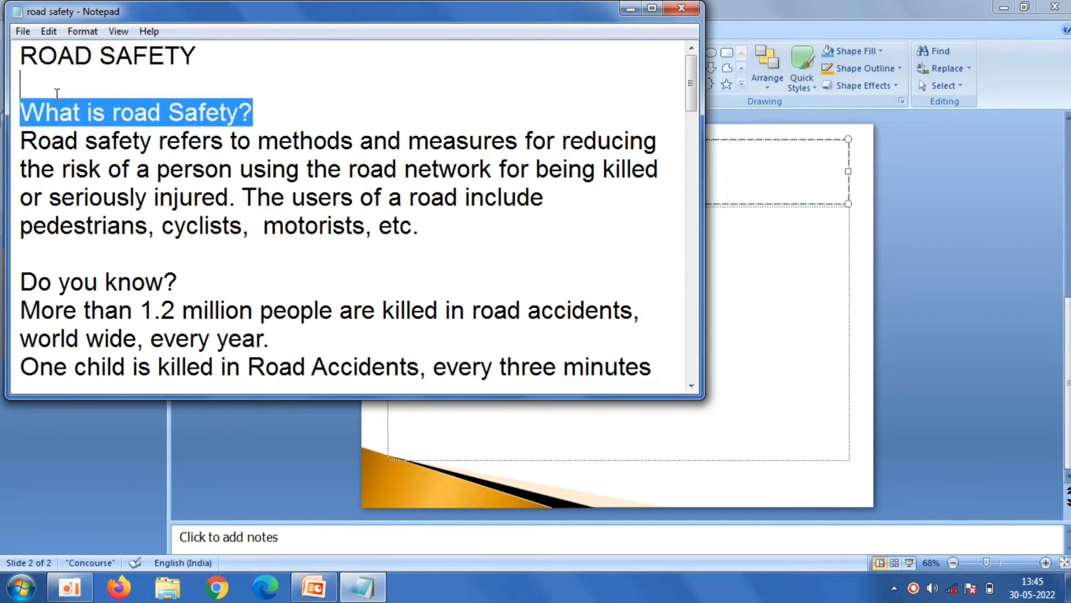
{"action": "right_click", "coordinate": [25, 115]}
{"action": "left_click", "coordinate": [56, 165]}
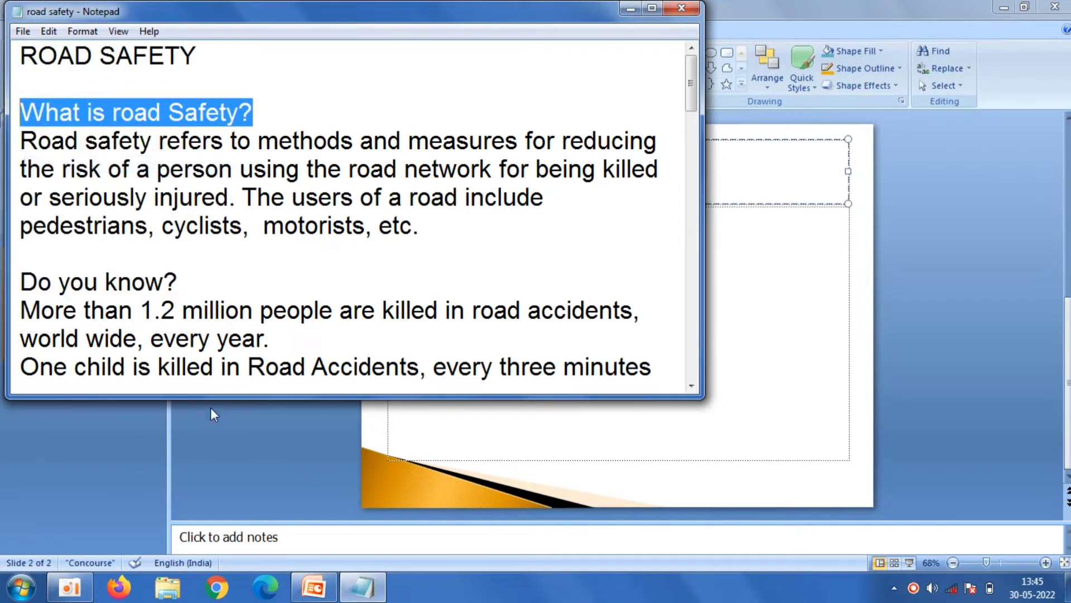
{"action": "left_click", "coordinate": [229, 429]}
{"action": "right_click", "coordinate": [465, 177]}
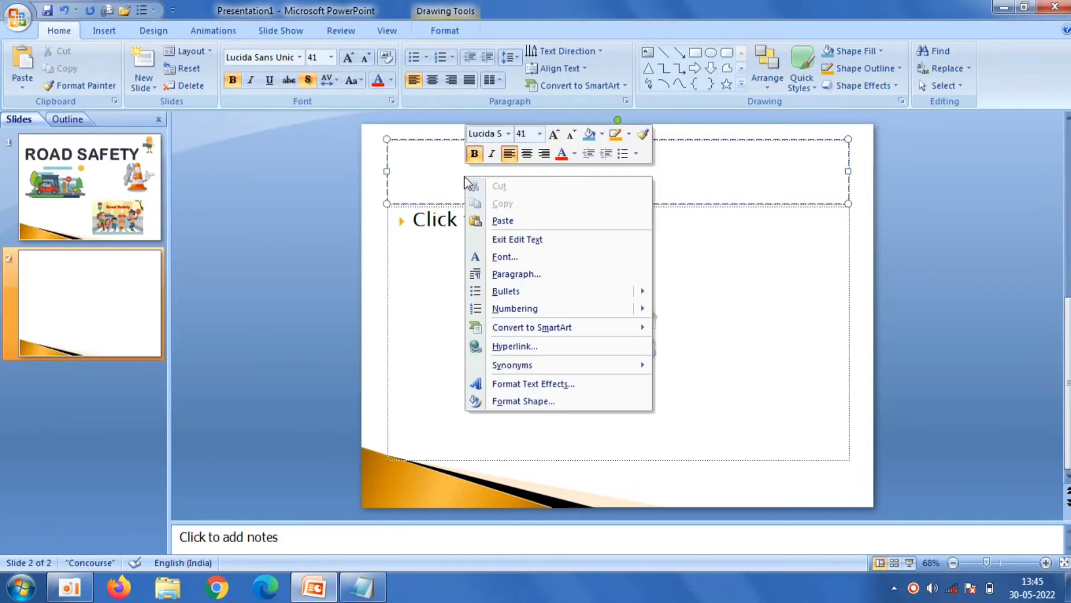
{"action": "left_click", "coordinate": [481, 219]}
Step: Paste the road-safety definition paragraph into the body without a bullet and indented
{"action": "left_click", "coordinate": [434, 274]}
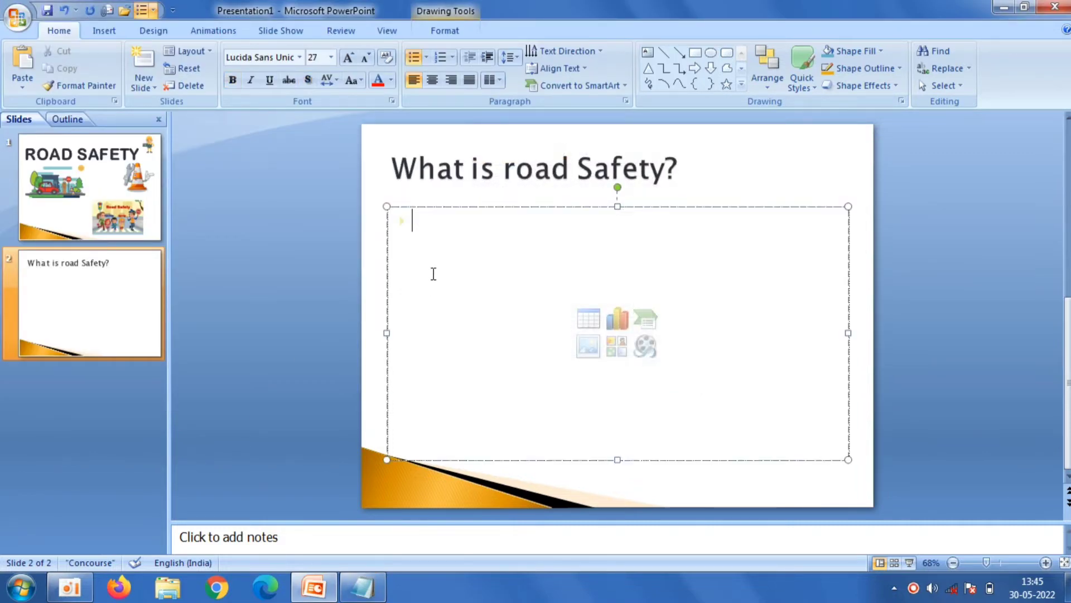
{"action": "left_click", "coordinate": [362, 587]}
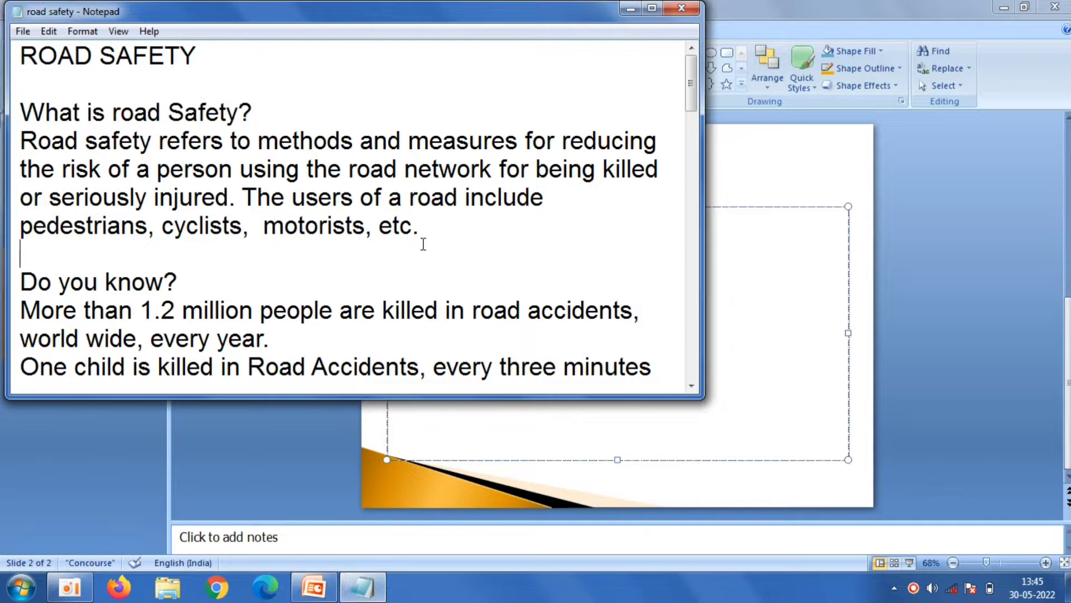
{"action": "left_click_drag", "start_coordinate": [20, 254], "coordinate": [5, 132]}
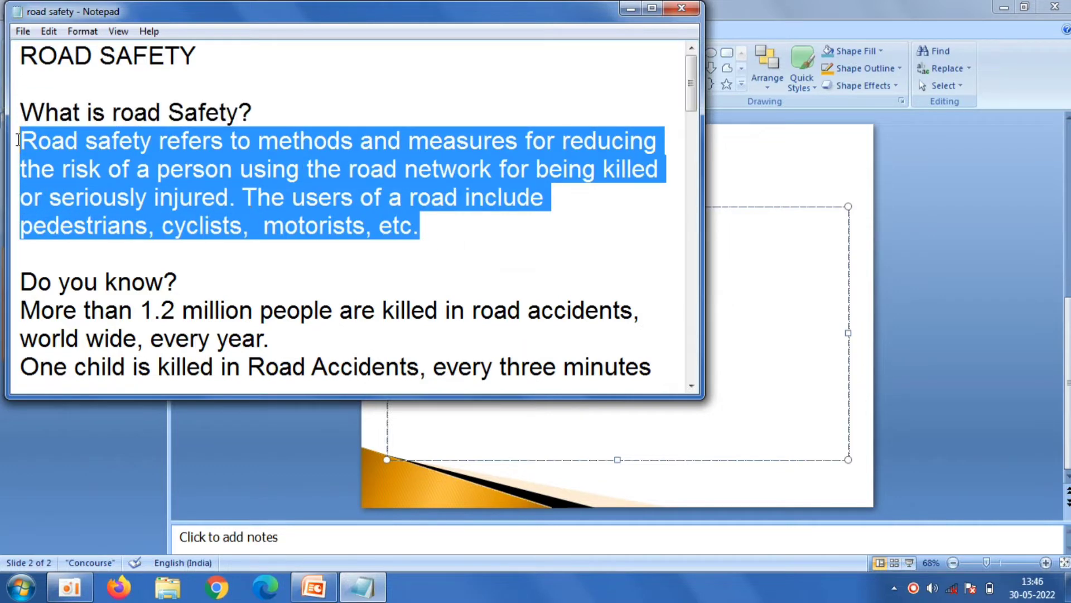
{"action": "right_click", "coordinate": [65, 149]}
{"action": "left_click", "coordinate": [99, 203]}
{"action": "left_click", "coordinate": [412, 314]}
{"action": "right_click", "coordinate": [413, 314]}
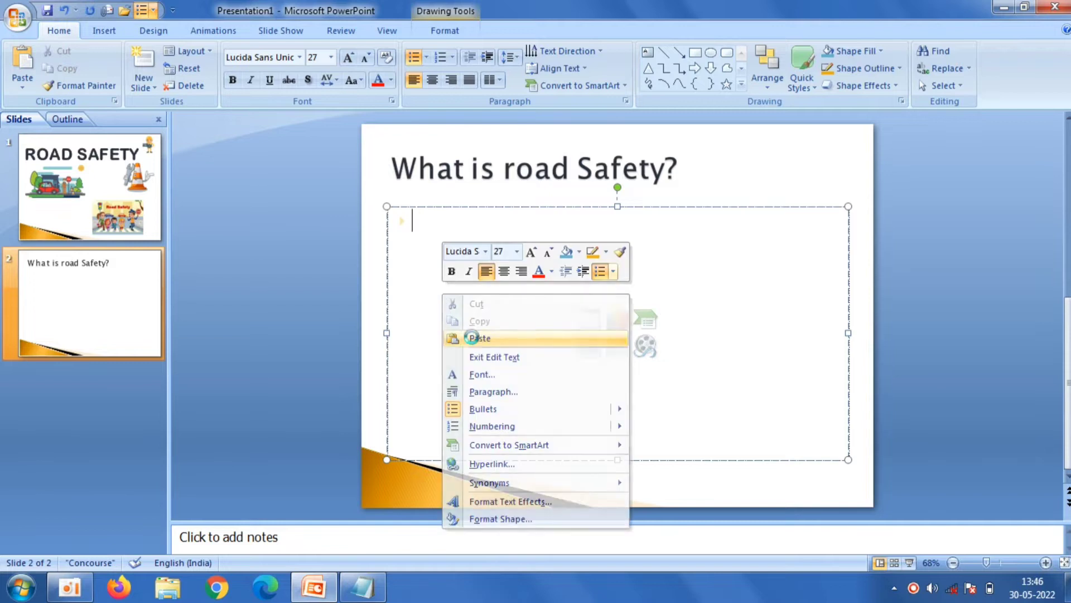
{"action": "left_click", "coordinate": [472, 337]}
{"action": "left_click", "coordinate": [415, 226]}
{"action": "key", "text": "BackSpace"}
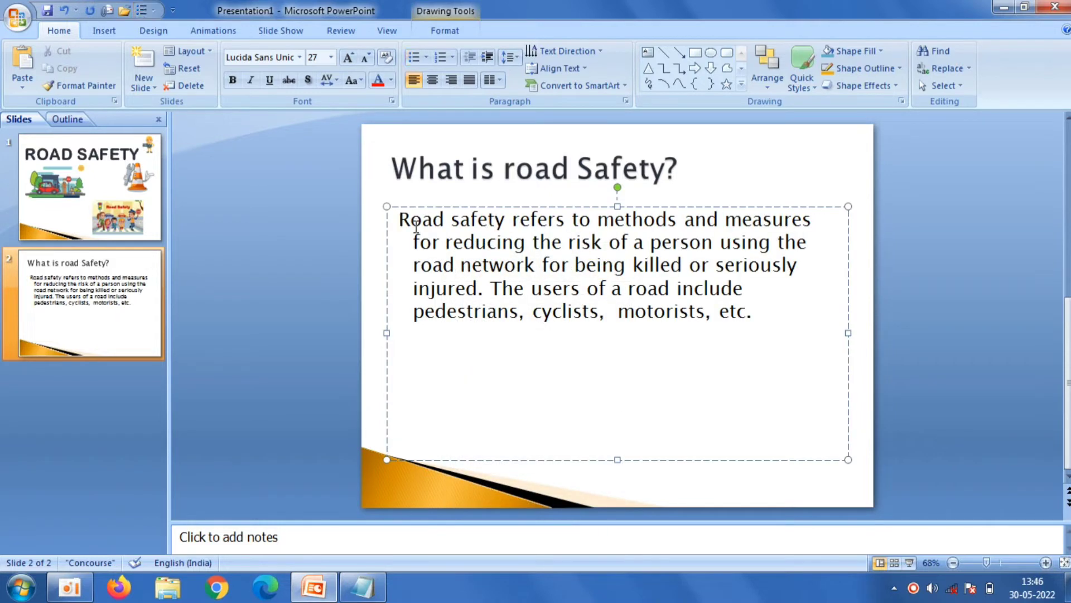
{"action": "key", "text": "Tab"}
{"action": "key", "text": "Tab"}
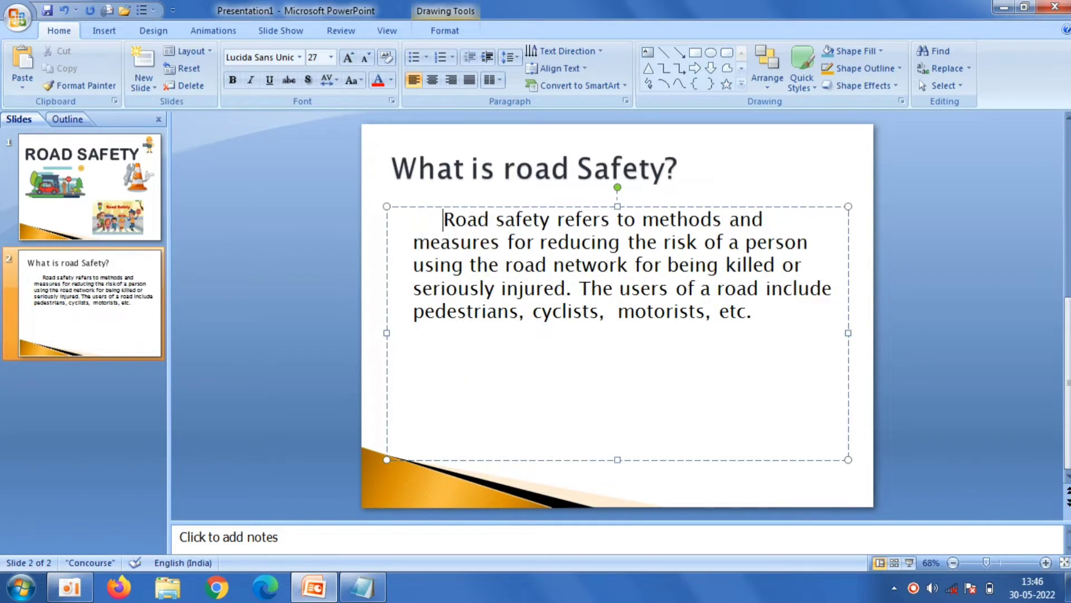
{"action": "left_click", "coordinate": [183, 181]}
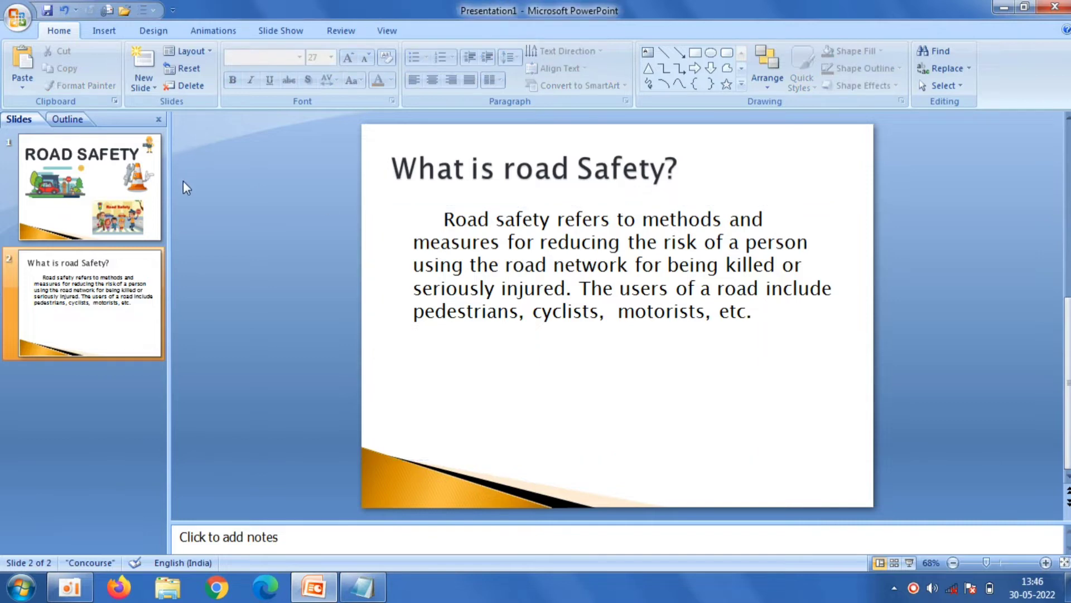
Step: Insert the Speed Limit 65 sign picture at the slide's lower right
{"action": "left_click", "coordinate": [108, 31]}
{"action": "left_click", "coordinate": [66, 69]}
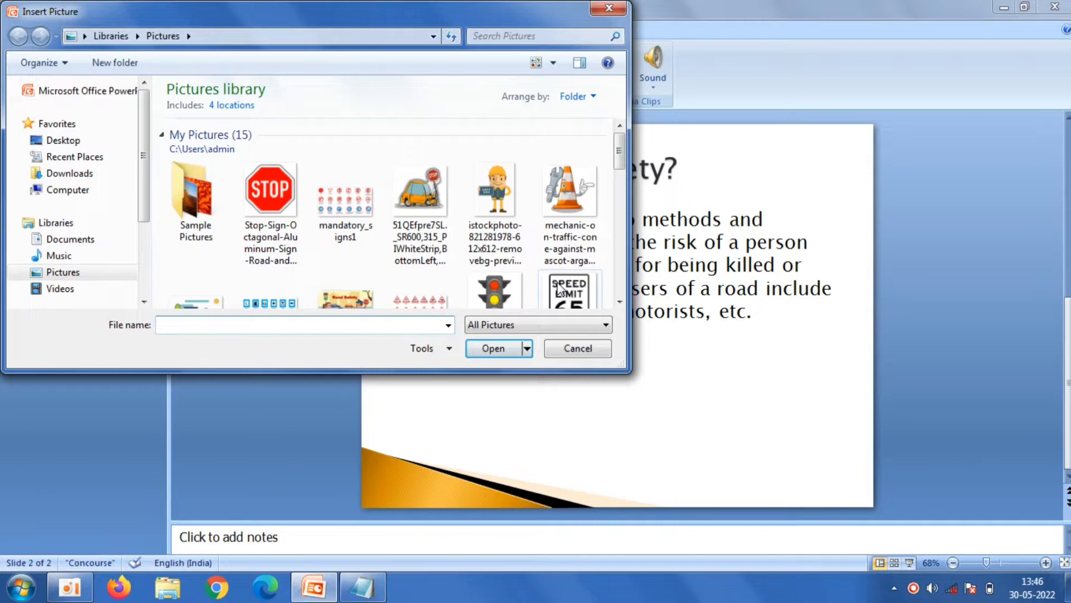
{"action": "left_click", "coordinate": [558, 288]}
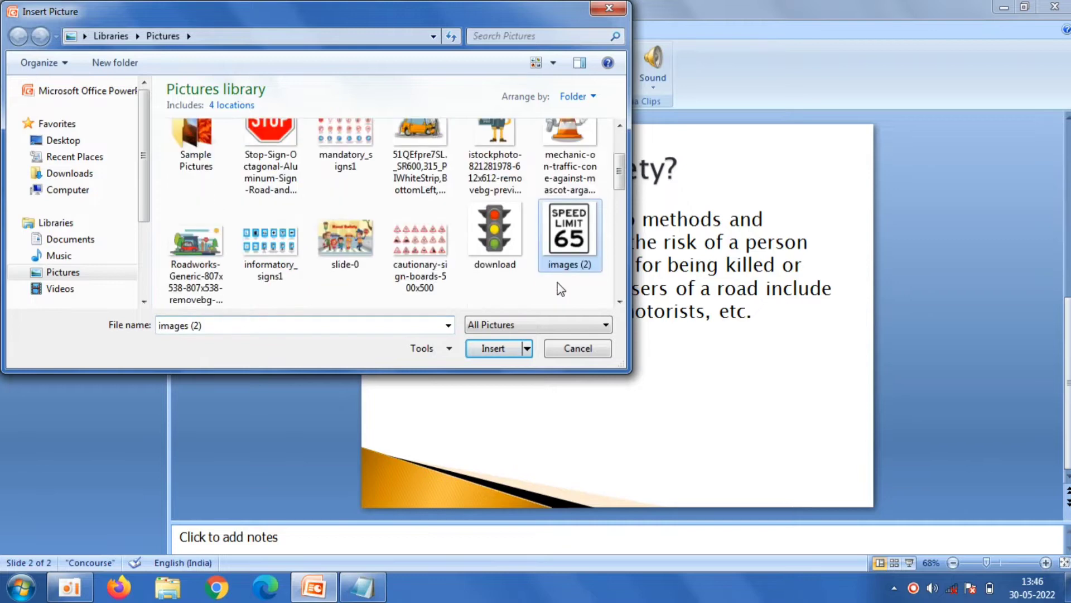
{"action": "left_click", "coordinate": [509, 347]}
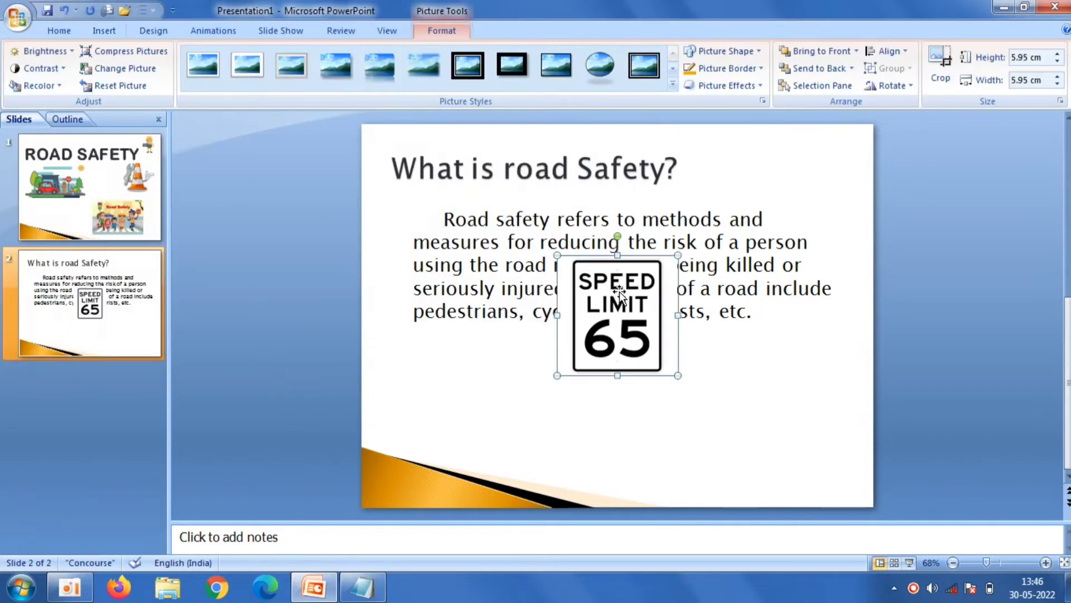
{"action": "left_click_drag", "start_coordinate": [620, 292], "coordinate": [778, 387]}
{"action": "left_click", "coordinate": [960, 359]}
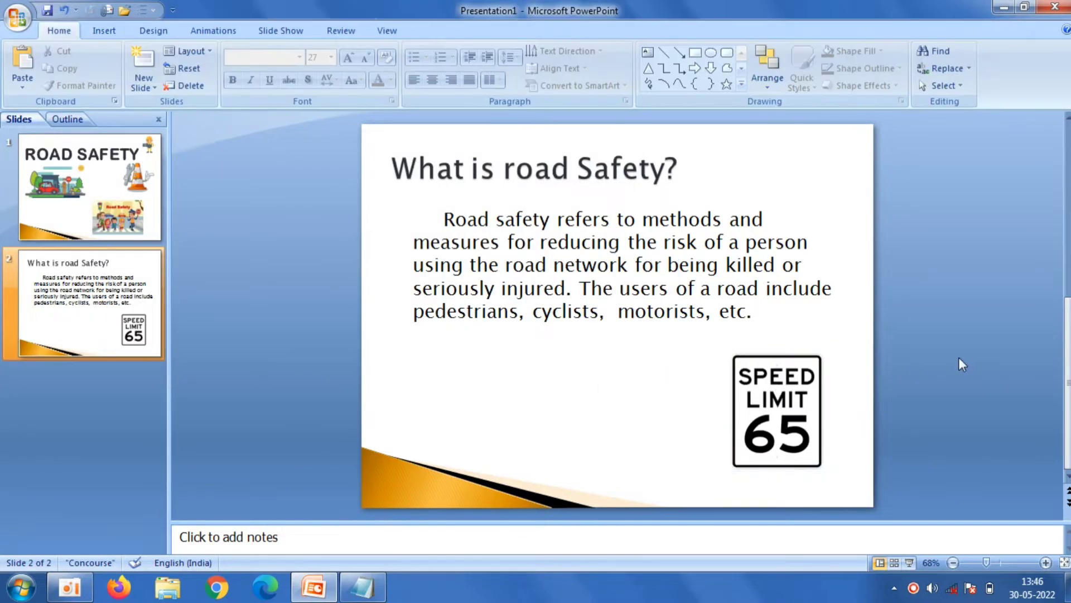
Step: Add a Title and Content slide titled 'Do you know?' pasted from the notes
{"action": "left_click", "coordinate": [154, 88]}
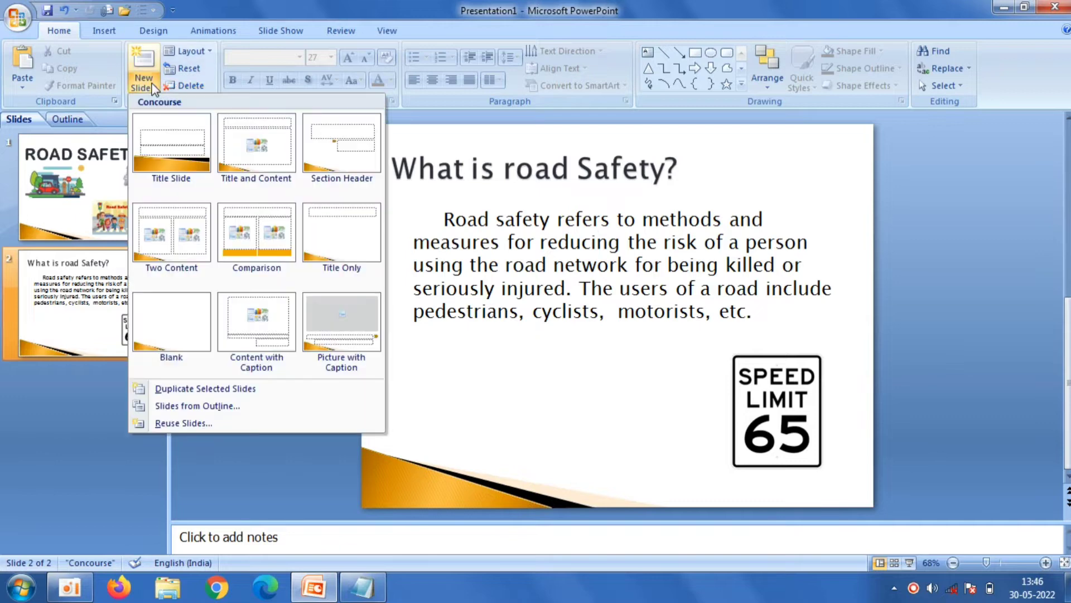
{"action": "left_click", "coordinate": [267, 176]}
{"action": "left_click", "coordinate": [463, 164]}
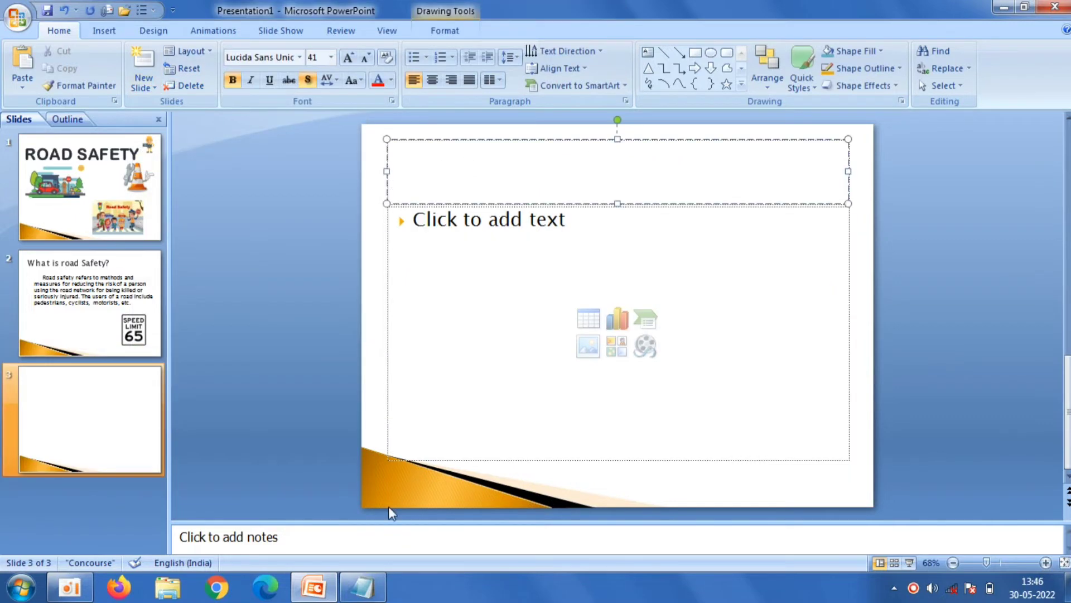
{"action": "left_click", "coordinate": [373, 596]}
{"action": "left_click_drag", "start_coordinate": [179, 281], "coordinate": [26, 281]}
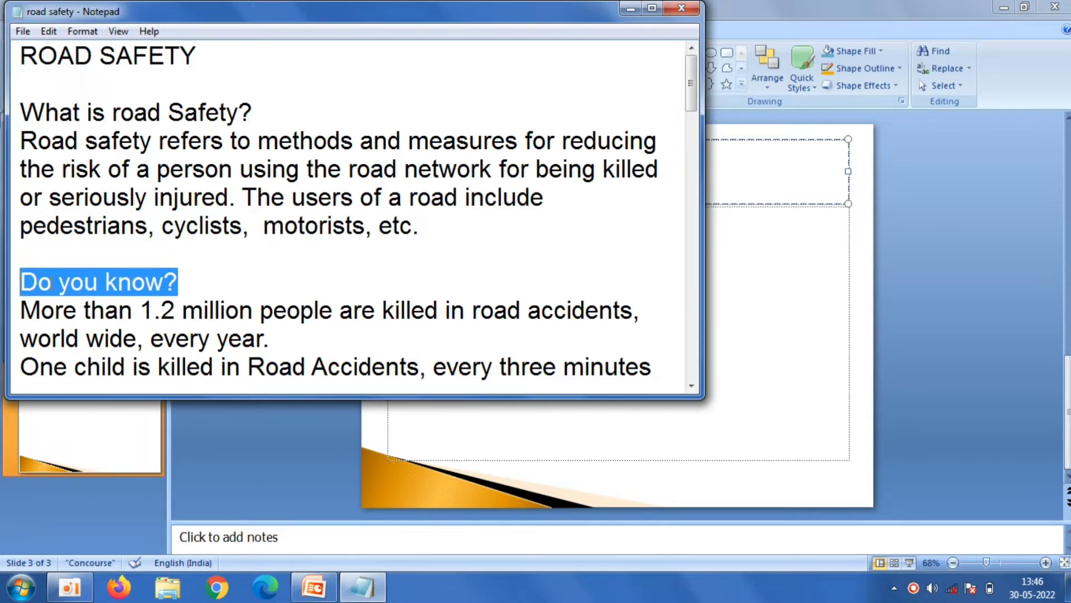
{"action": "right_click", "coordinate": [52, 282]}
{"action": "left_click", "coordinate": [85, 332]}
{"action": "key", "text": "alt+Tab"}
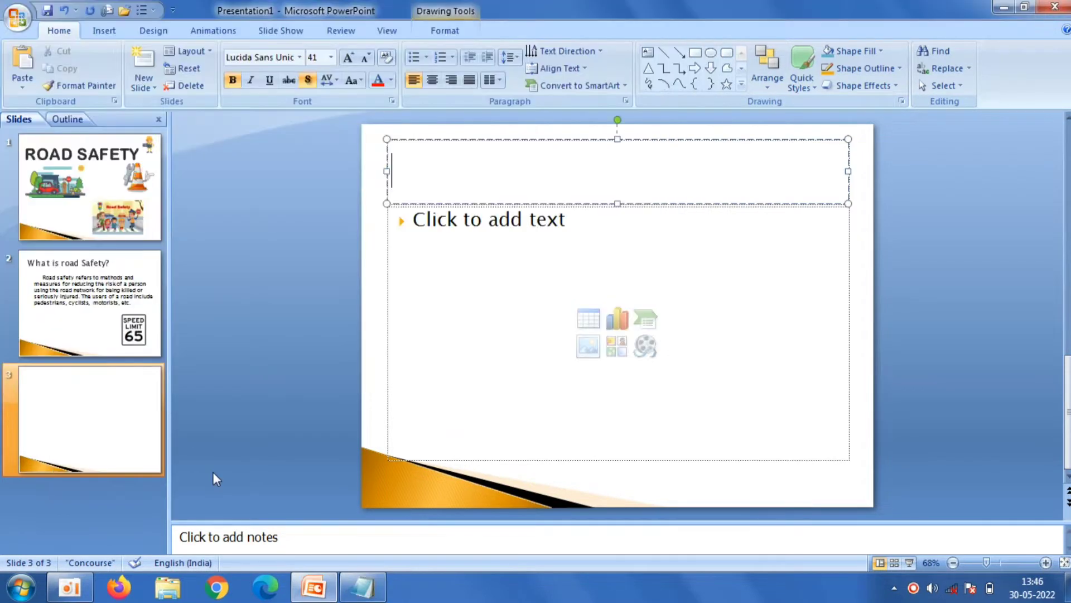
{"action": "right_click", "coordinate": [448, 155]}
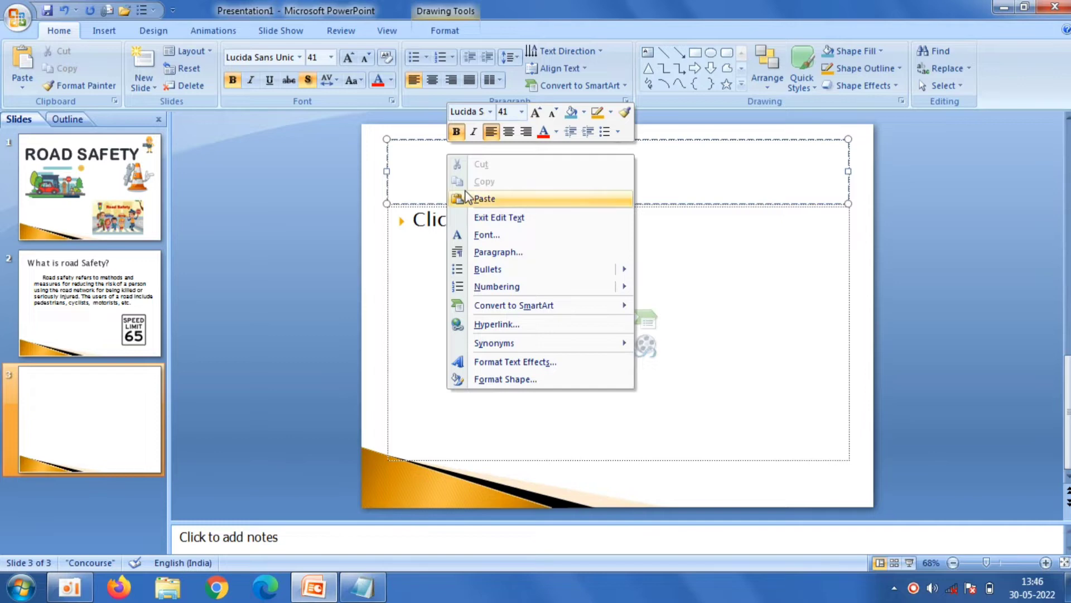
{"action": "left_click", "coordinate": [465, 199]}
Step: Paste the three road-accident facts into the body as bulleted points
{"action": "left_click", "coordinate": [363, 587]}
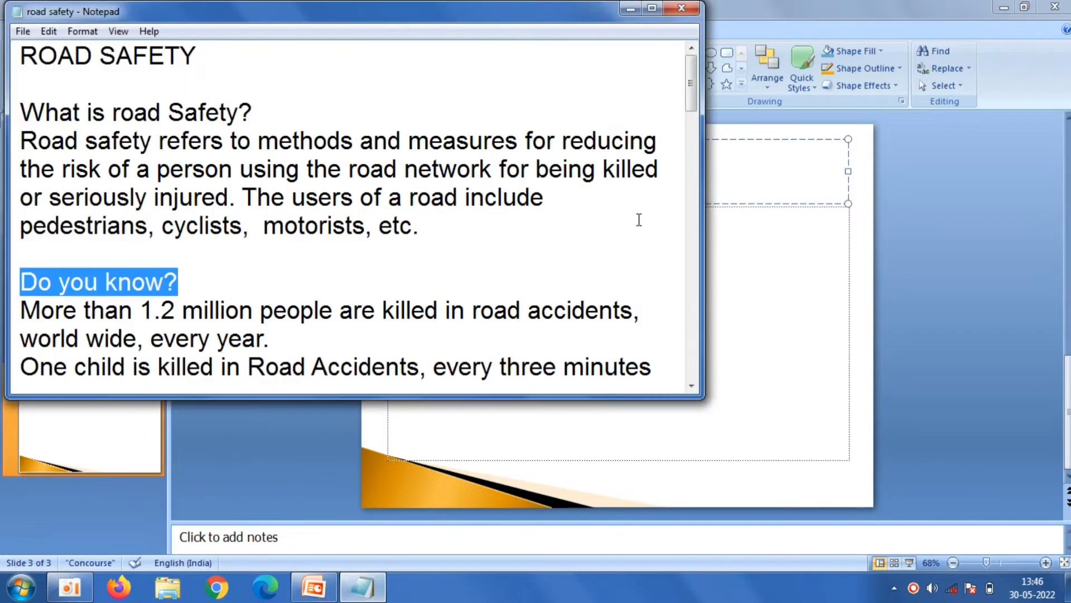
{"action": "left_click_drag", "start_coordinate": [692, 78], "coordinate": [691, 114]}
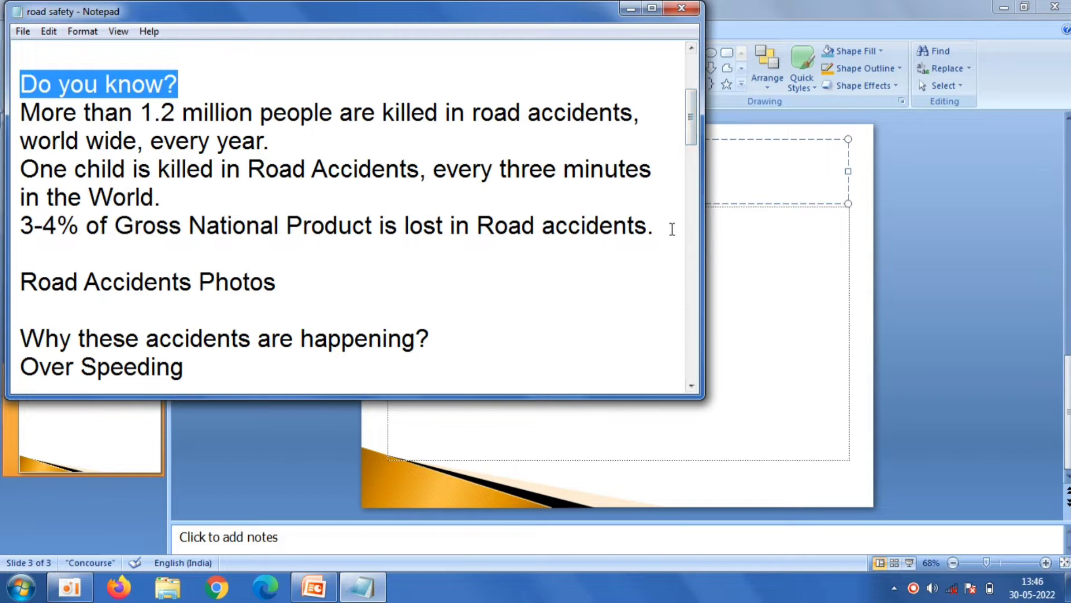
{"action": "mouse_move", "coordinate": [672, 230]}
{"action": "left_mouse_down"}
{"action": "mouse_move", "coordinate": [127, 121]}
{"action": "mouse_move", "coordinate": [56, 120]}
{"action": "left_mouse_up"}
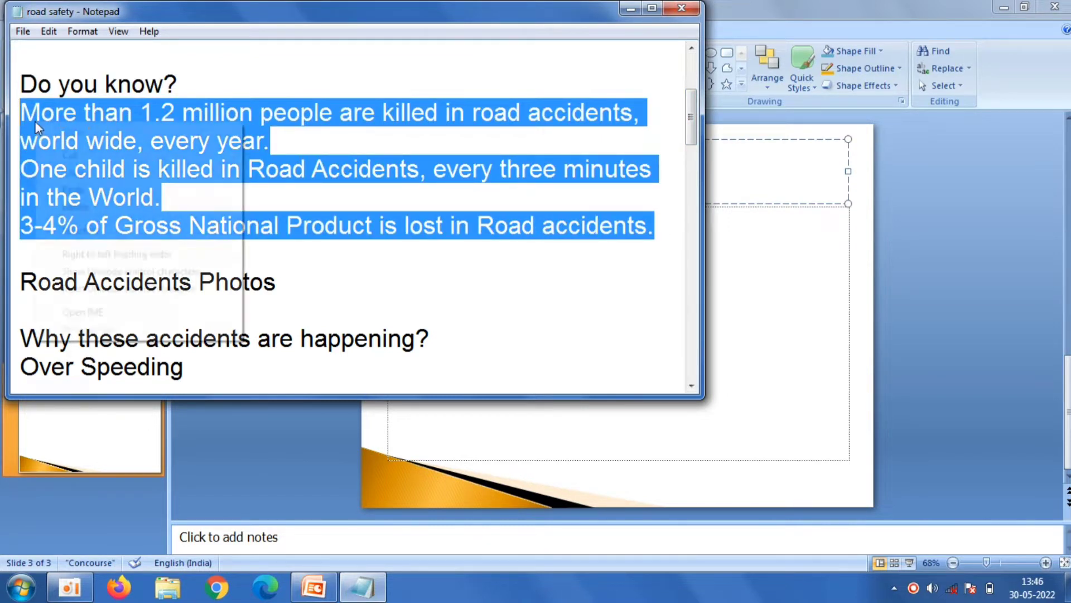
{"action": "right_click", "coordinate": [37, 119]}
{"action": "left_click", "coordinate": [83, 173]}
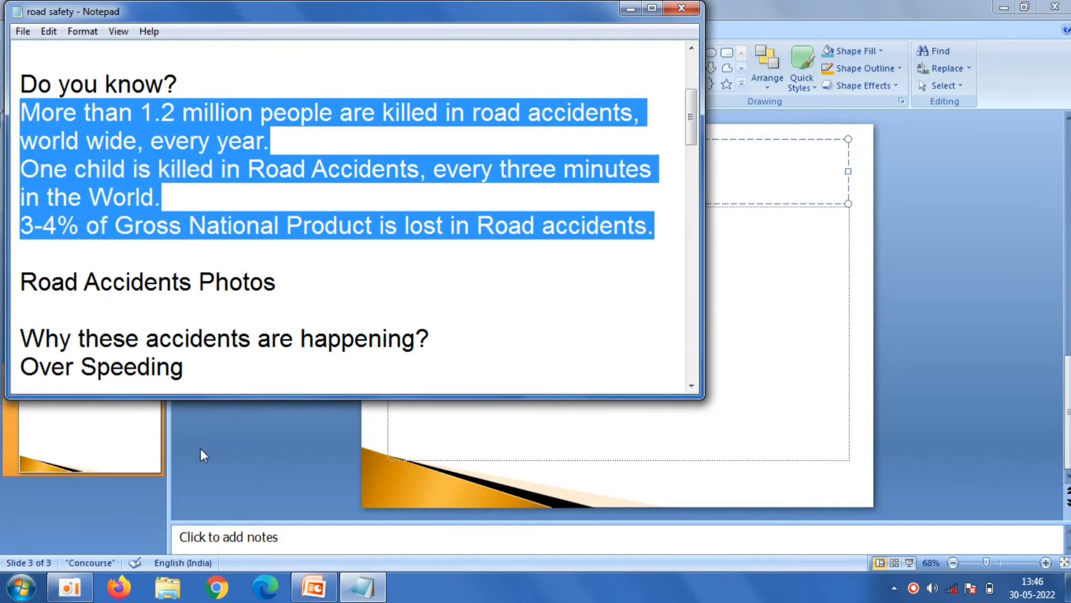
{"action": "left_click", "coordinate": [225, 423]}
{"action": "left_click", "coordinate": [459, 262]}
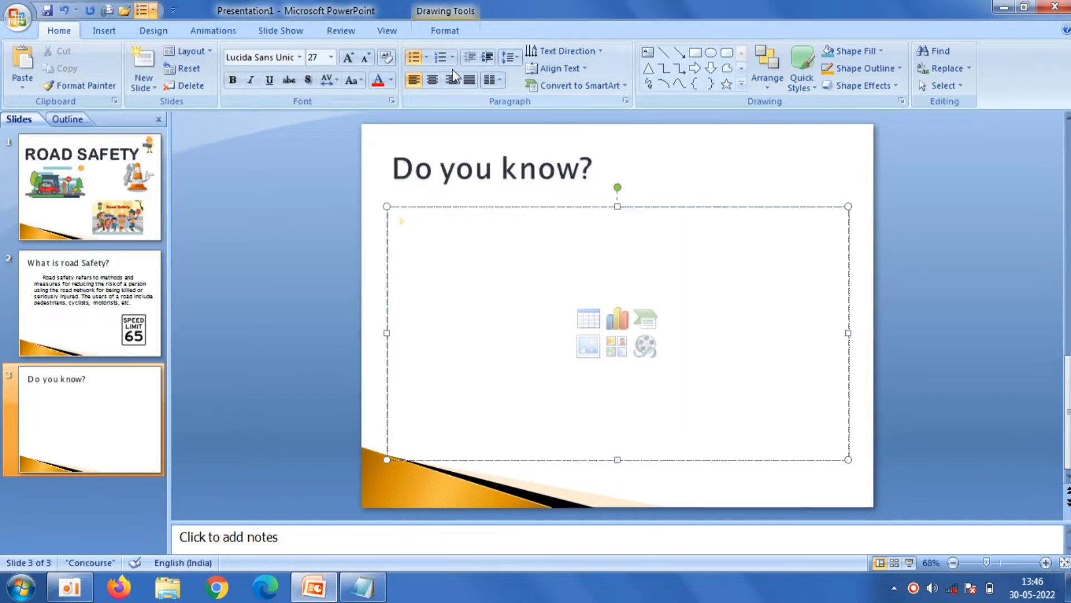
{"action": "left_click", "coordinate": [424, 61]}
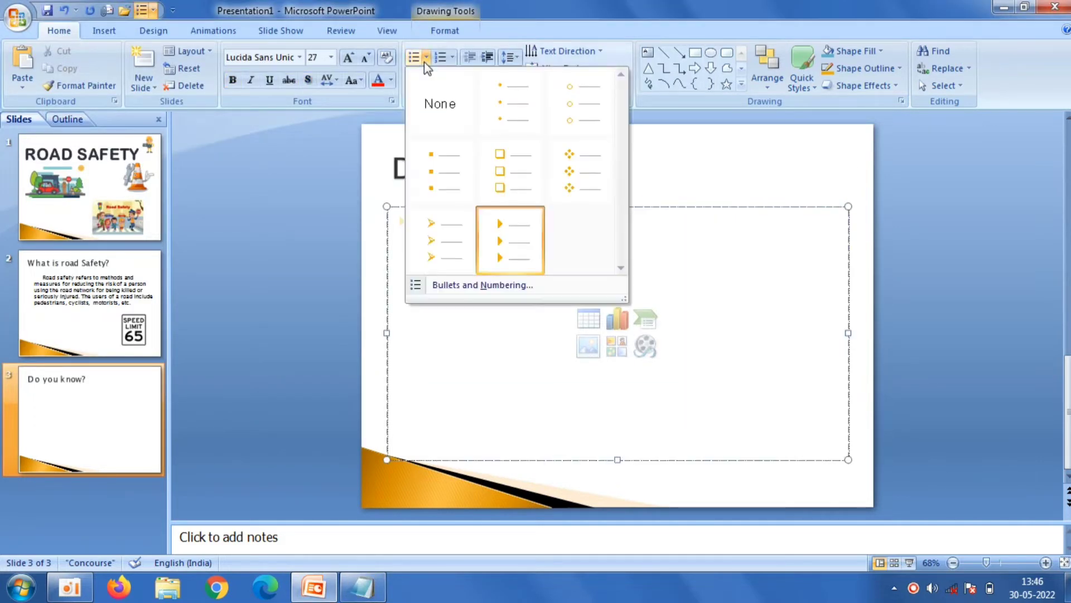
{"action": "left_click", "coordinate": [459, 185]}
{"action": "right_click", "coordinate": [458, 269]}
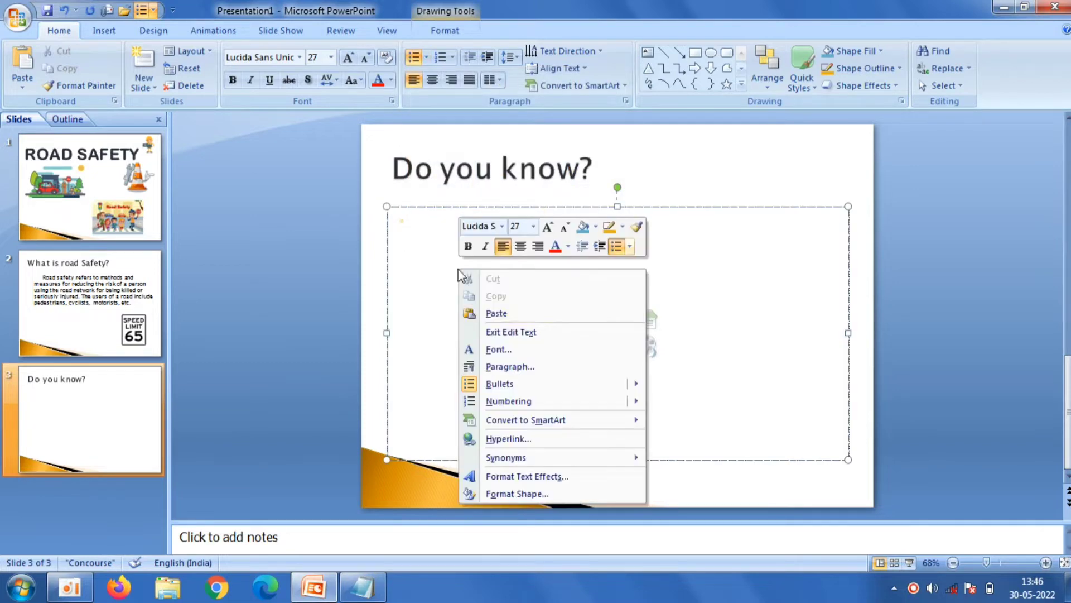
{"action": "left_click", "coordinate": [484, 313]}
{"action": "left_click", "coordinate": [259, 244]}
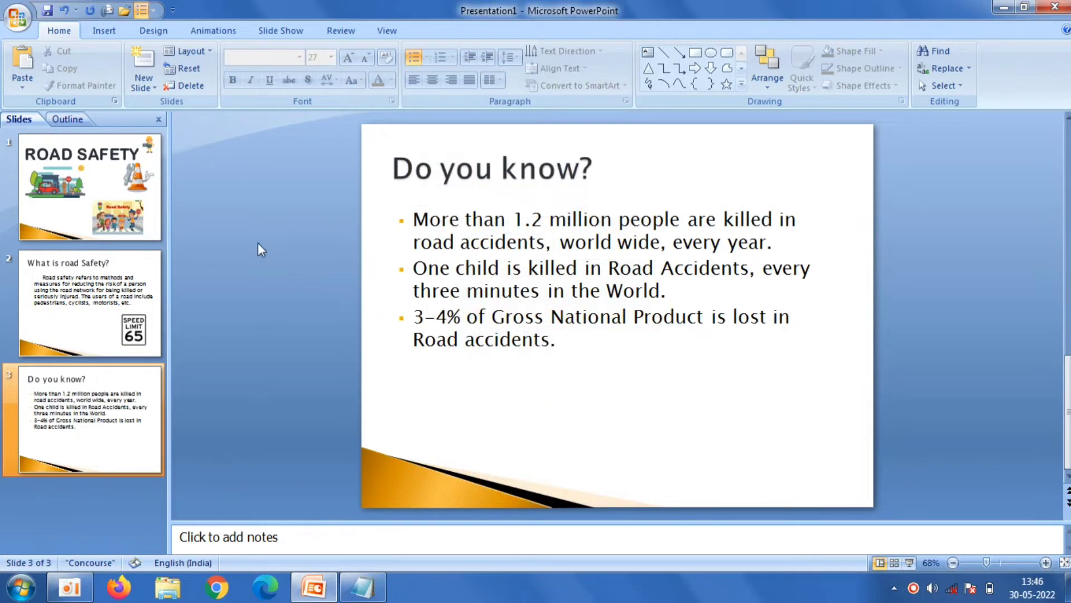
Step: Add a Title and Content slide titled 'Road Accidents Photos' copied from Notepad
{"action": "left_click", "coordinate": [144, 83]}
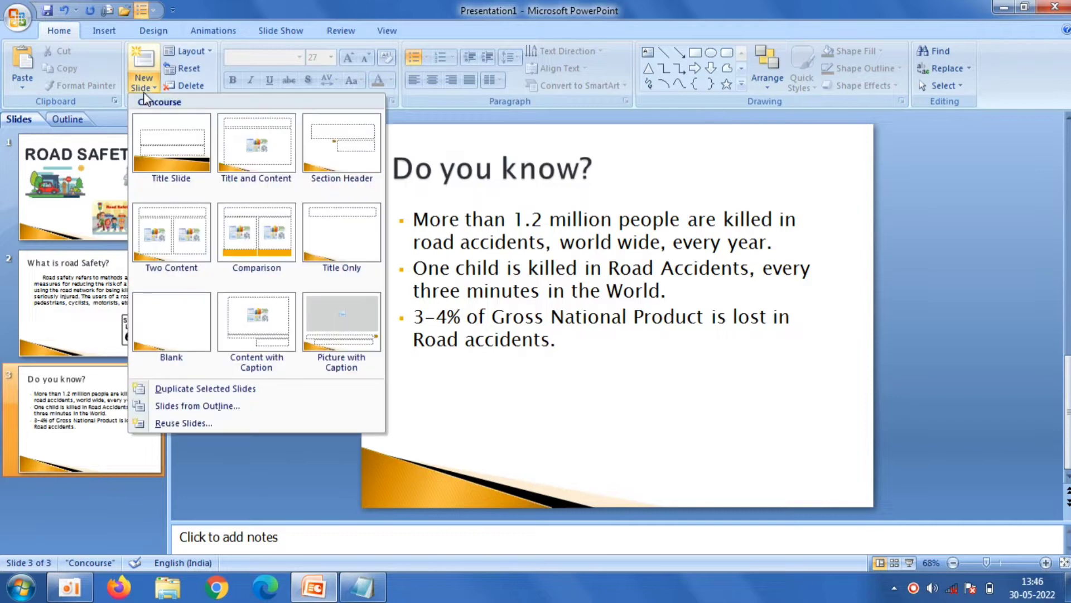
{"action": "left_click", "coordinate": [222, 166]}
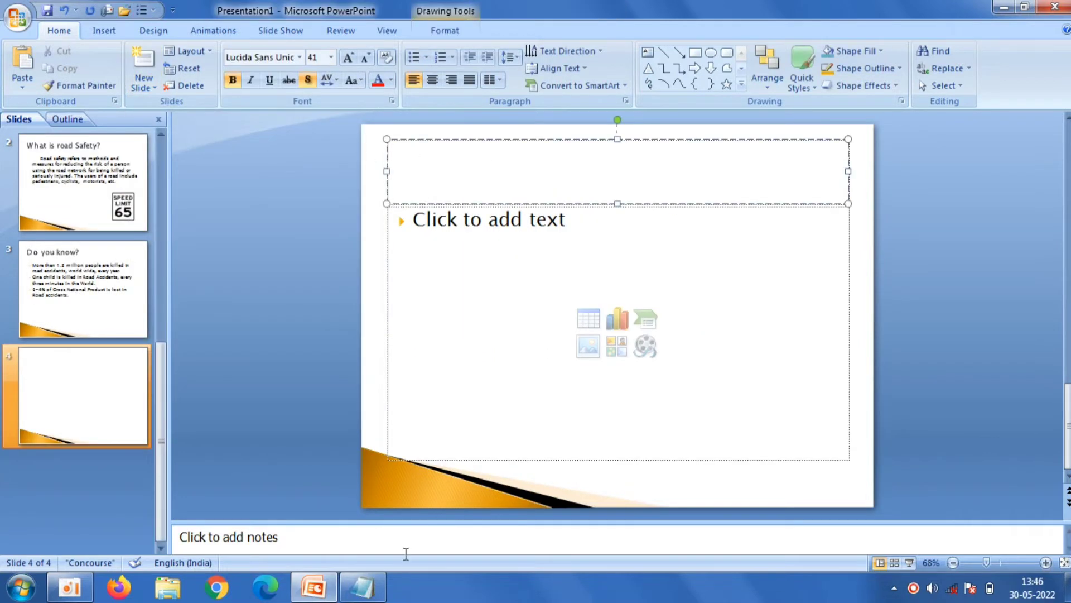
{"action": "left_click", "coordinate": [363, 587]}
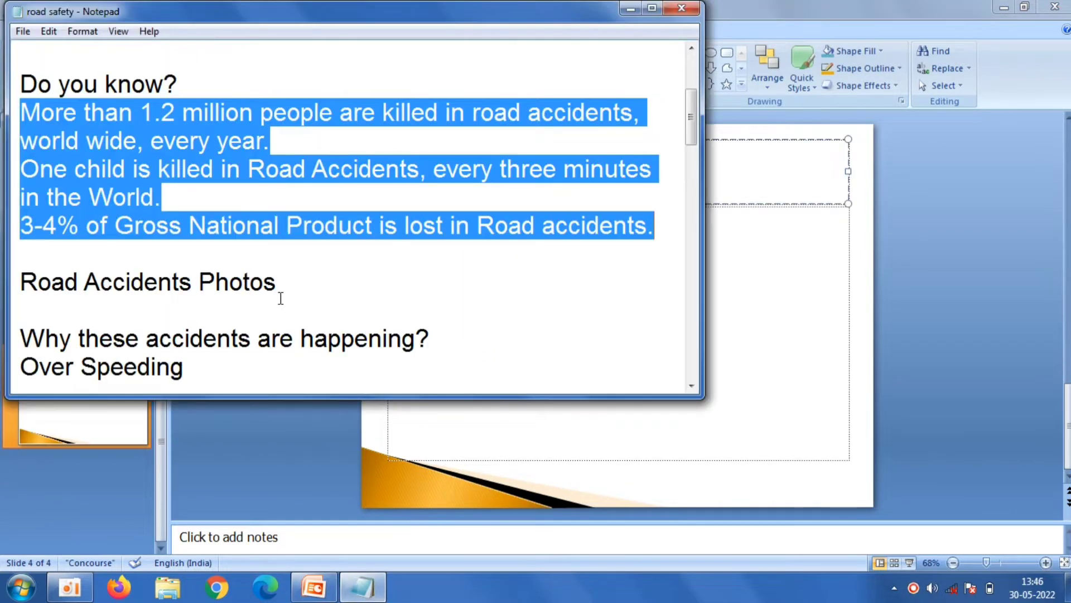
{"action": "left_click_drag", "start_coordinate": [281, 299], "coordinate": [20, 279]}
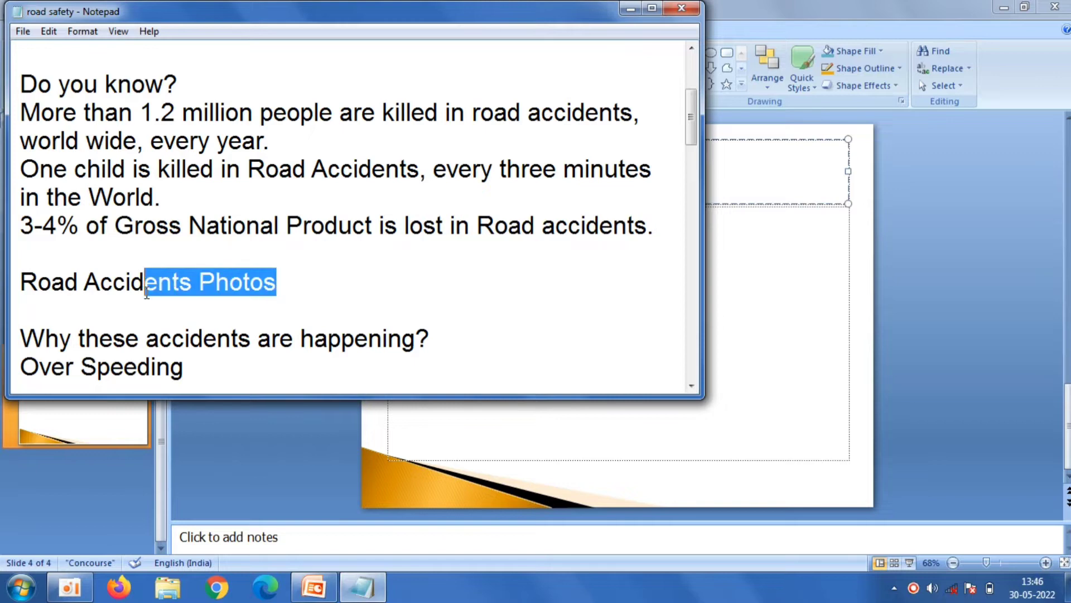
{"action": "right_click", "coordinate": [31, 279]}
{"action": "left_click", "coordinate": [56, 328]}
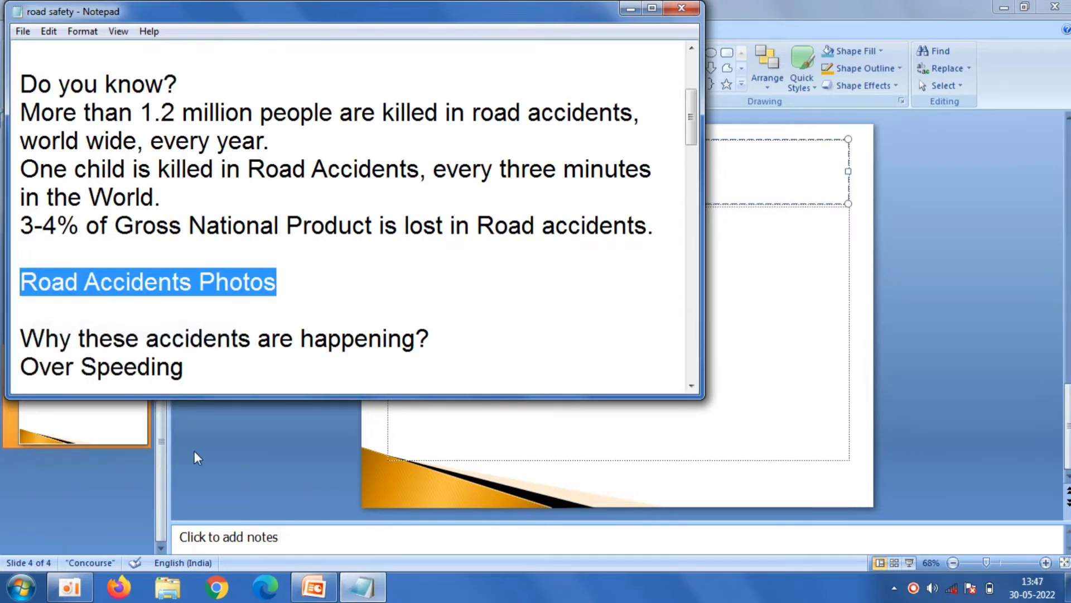
{"action": "left_click", "coordinate": [194, 451]}
{"action": "right_click", "coordinate": [430, 159]}
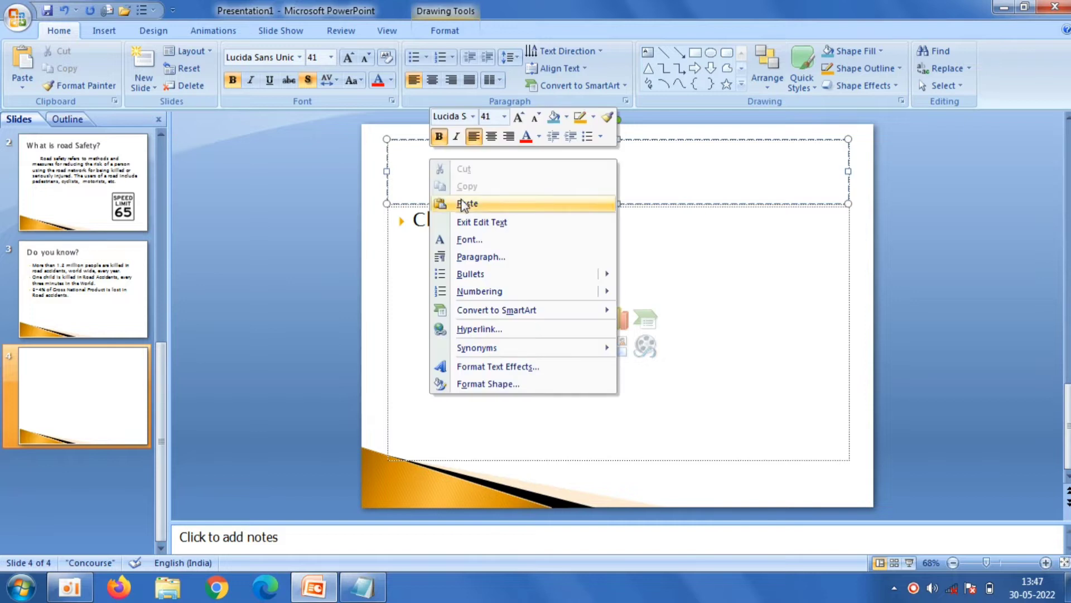
{"action": "left_click", "coordinate": [463, 204]}
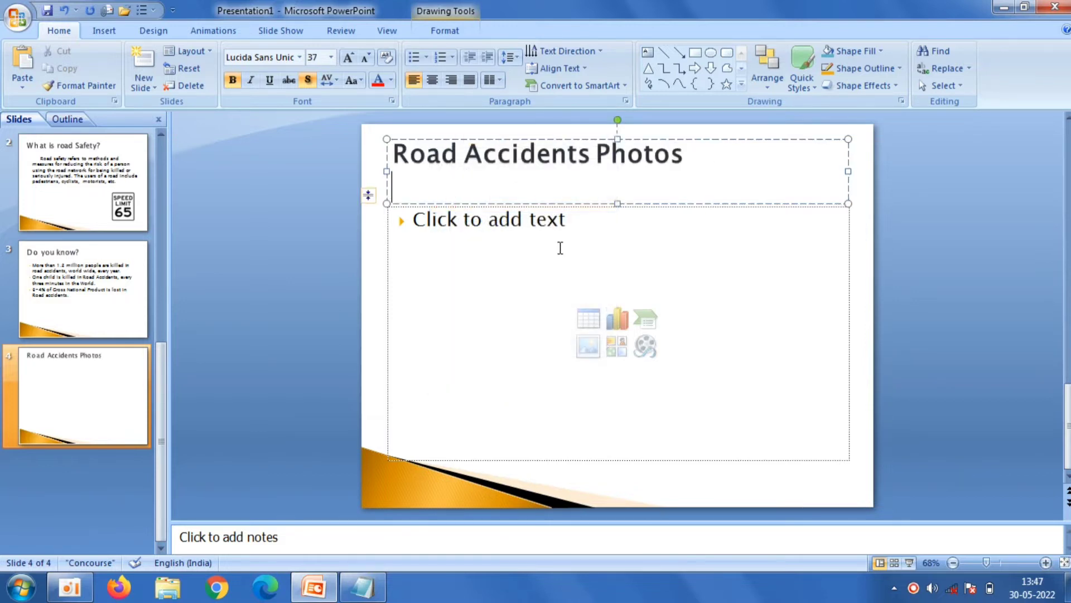
{"action": "key", "text": "BackSpace"}
Step: Insert photo f121205ei01 at 6.02 by 10.32 cm in the upper left
{"action": "left_click", "coordinate": [456, 256]}
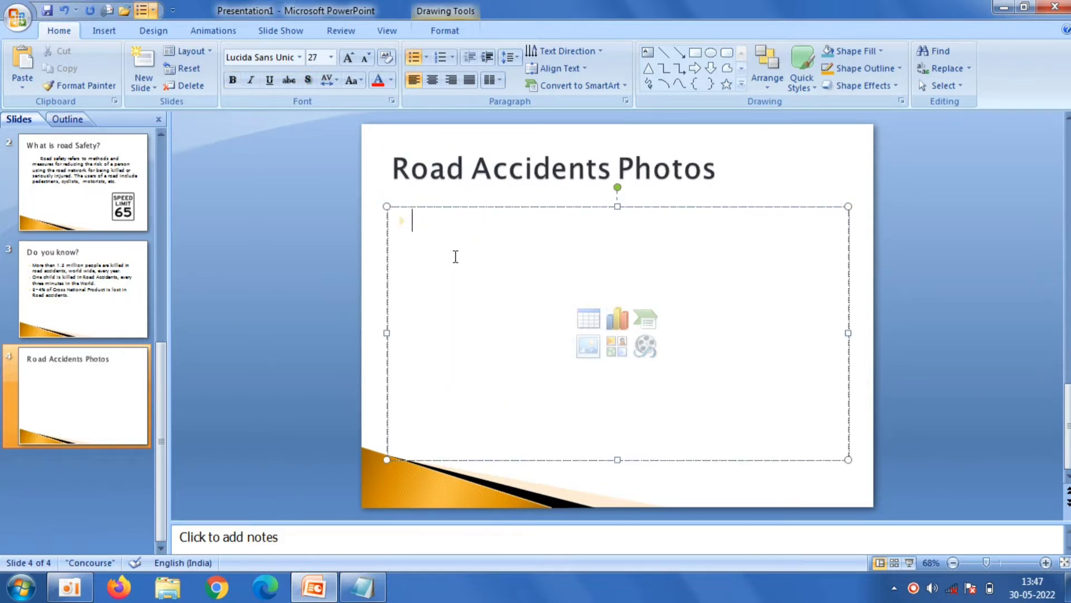
{"action": "left_click", "coordinate": [104, 32]}
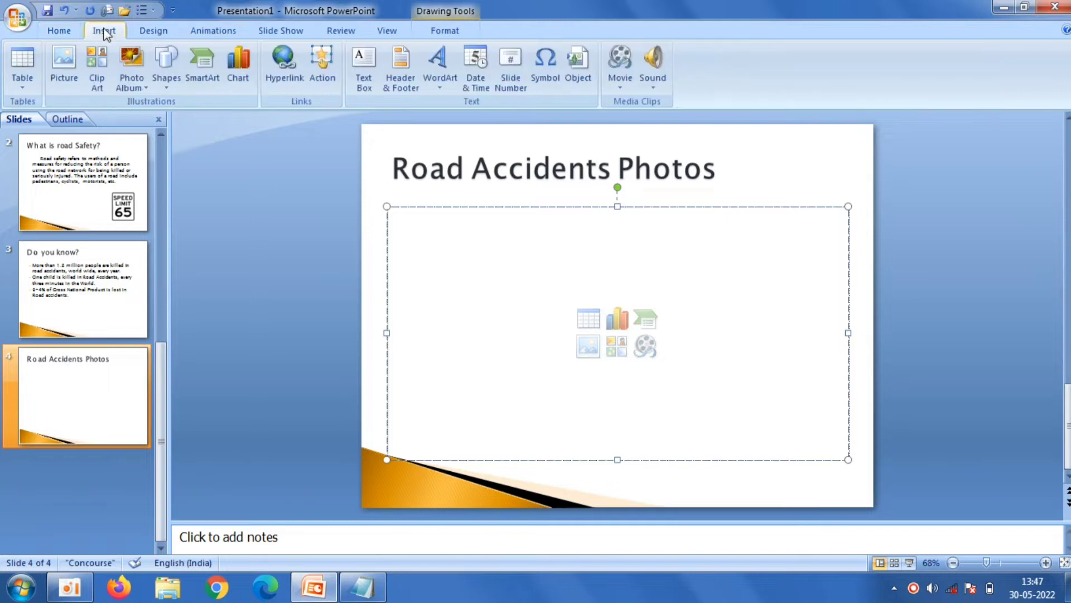
{"action": "left_click", "coordinate": [63, 62]}
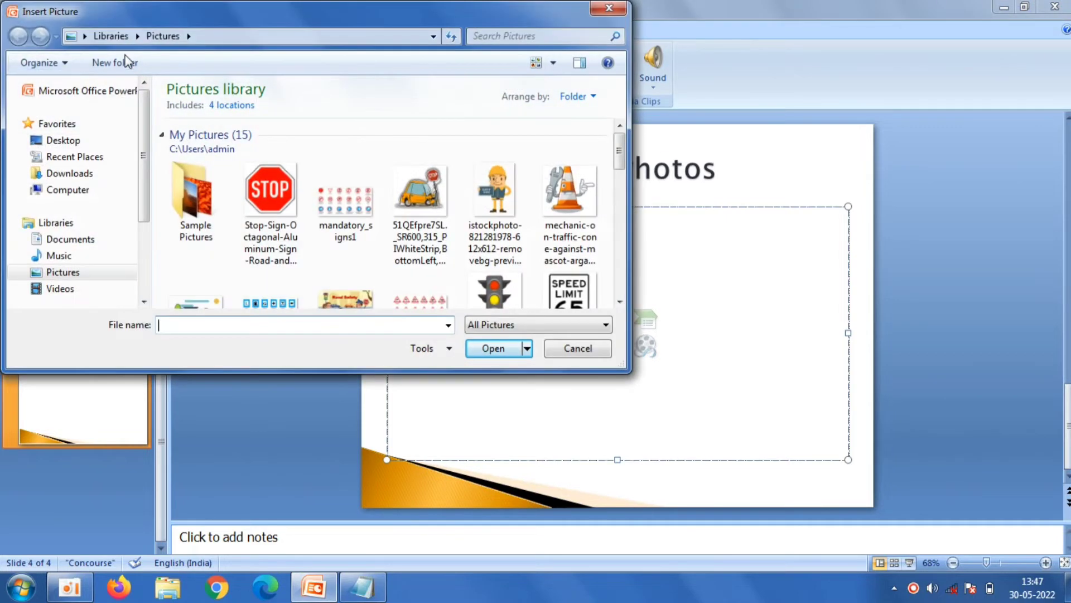
{"action": "left_click_drag", "start_coordinate": [617, 164], "coordinate": [610, 196]}
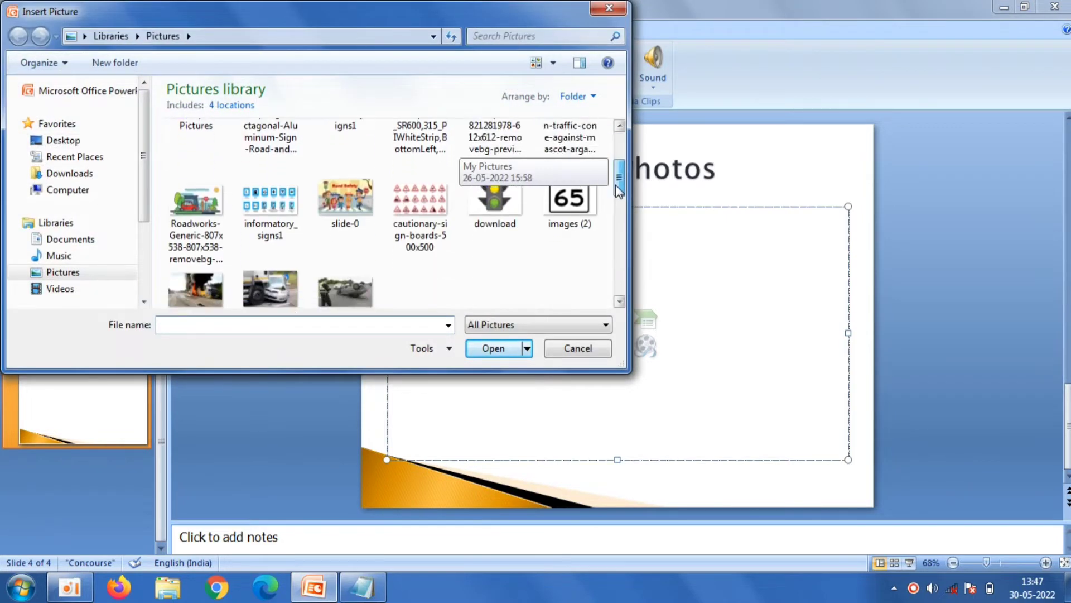
{"action": "double_click", "coordinate": [344, 234]}
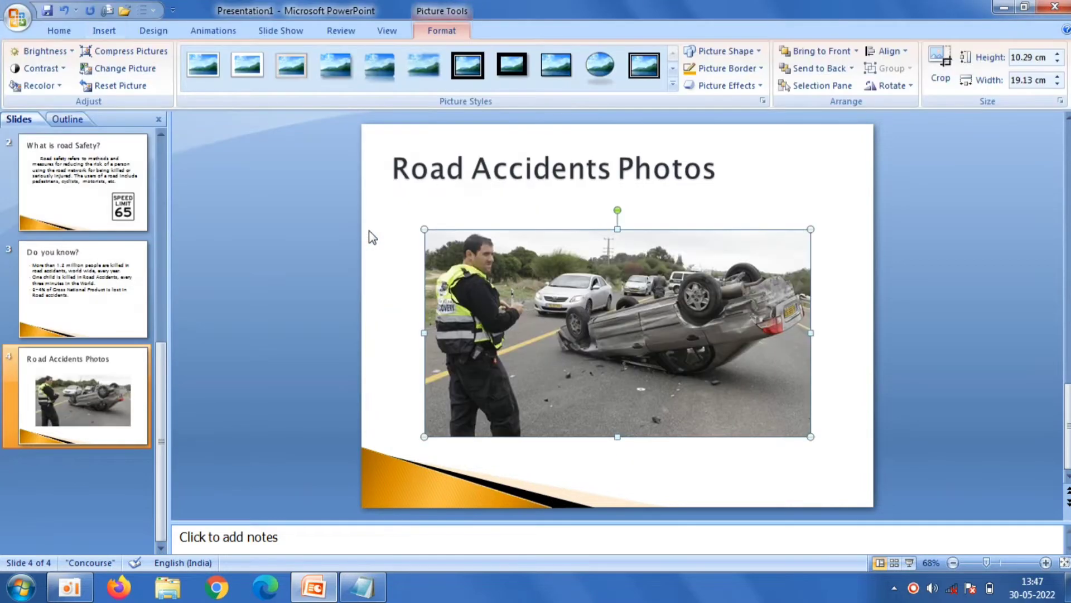
{"action": "left_click_drag", "start_coordinate": [424, 228], "coordinate": [584, 315]}
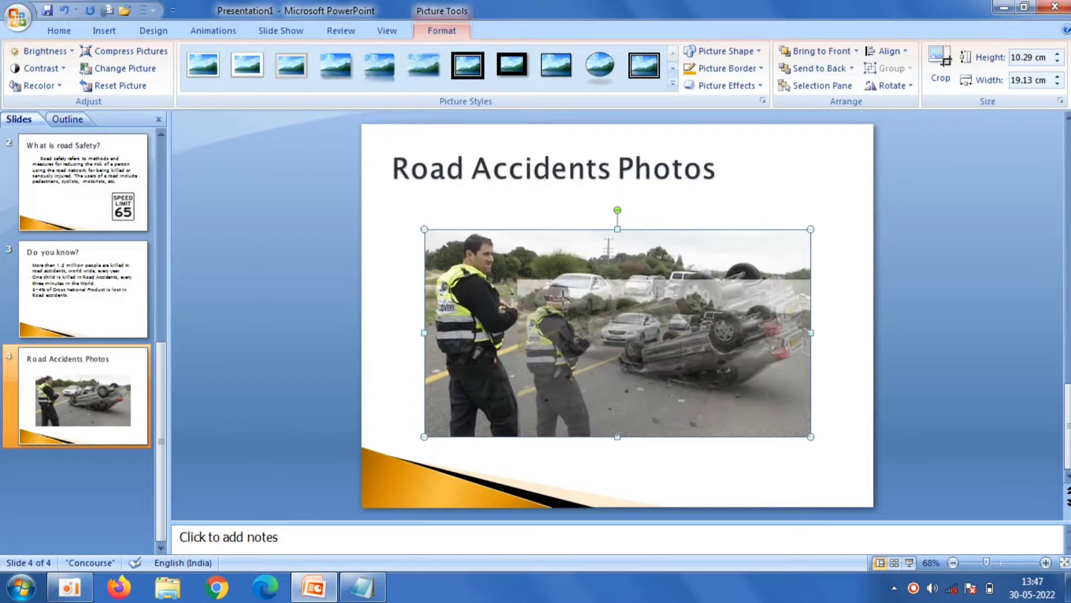
{"action": "mouse_move", "coordinate": [670, 378]}
{"action": "left_mouse_down"}
{"action": "mouse_move", "coordinate": [466, 287]}
{"action": "mouse_move", "coordinate": [481, 296]}
{"action": "left_mouse_up"}
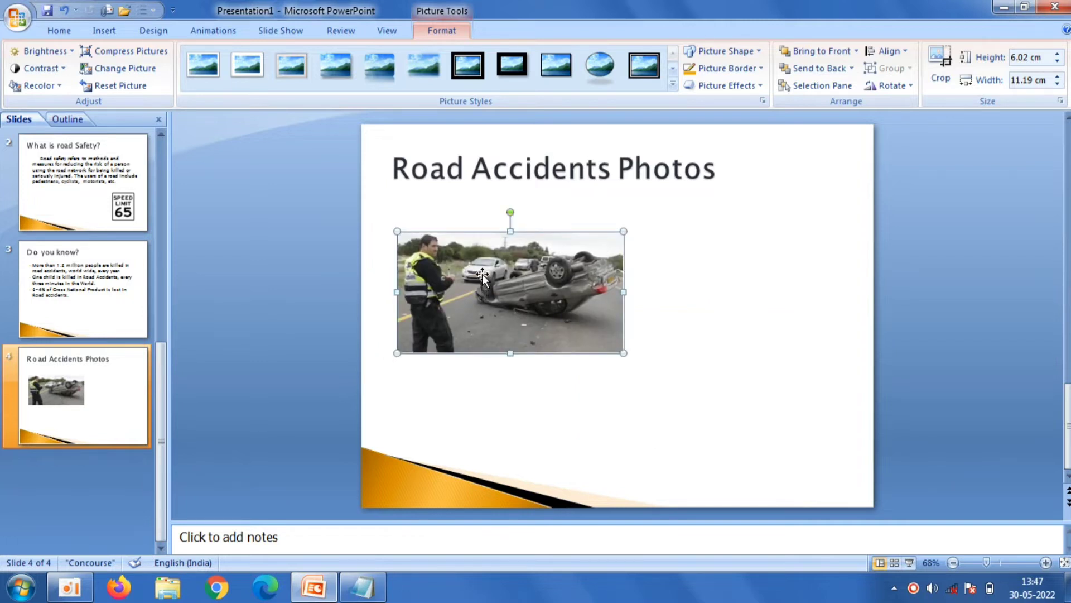
{"action": "key", "text": "Up"}
{"action": "key", "text": "Up"}
{"action": "key", "text": "Up"}
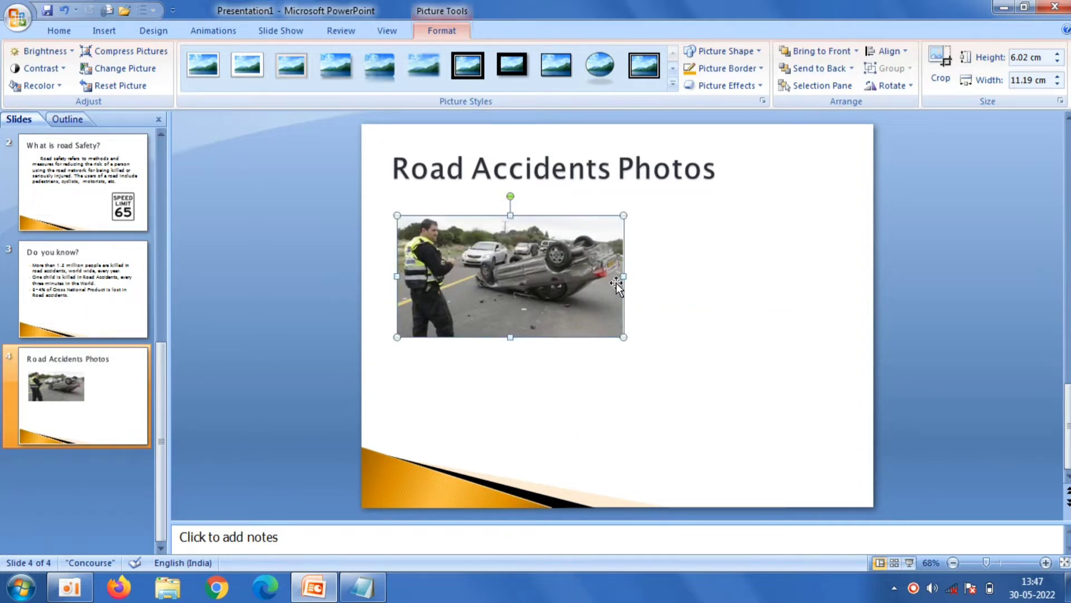
{"action": "left_click_drag", "start_coordinate": [623, 277], "coordinate": [605, 278]}
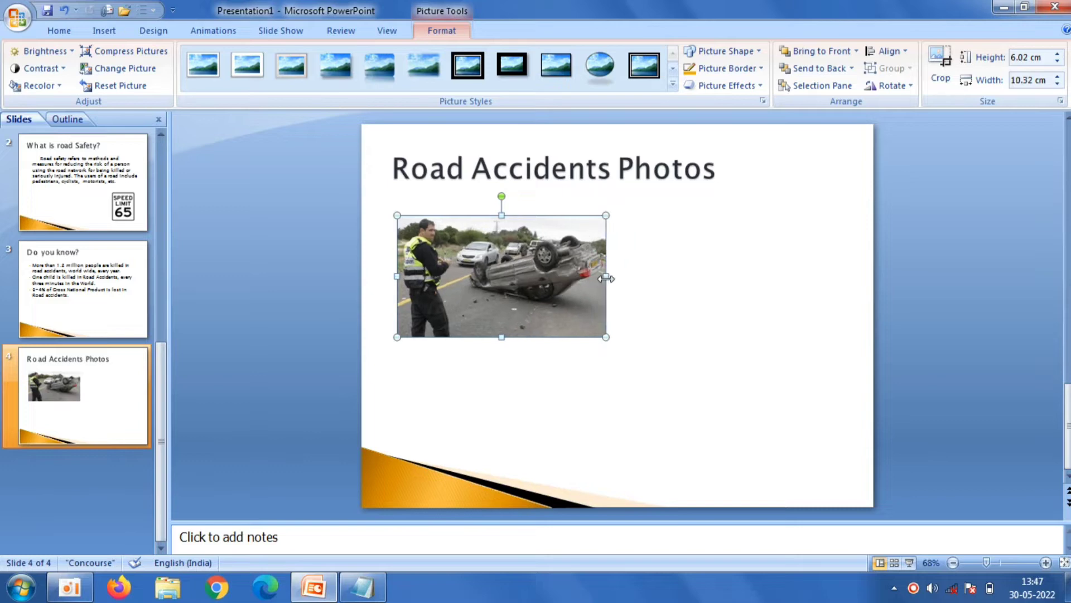
{"action": "left_click", "coordinate": [318, 193]}
Step: Insert the truck-and-car crash photo, resize it and place it beside the first picture
{"action": "left_click", "coordinate": [105, 31]}
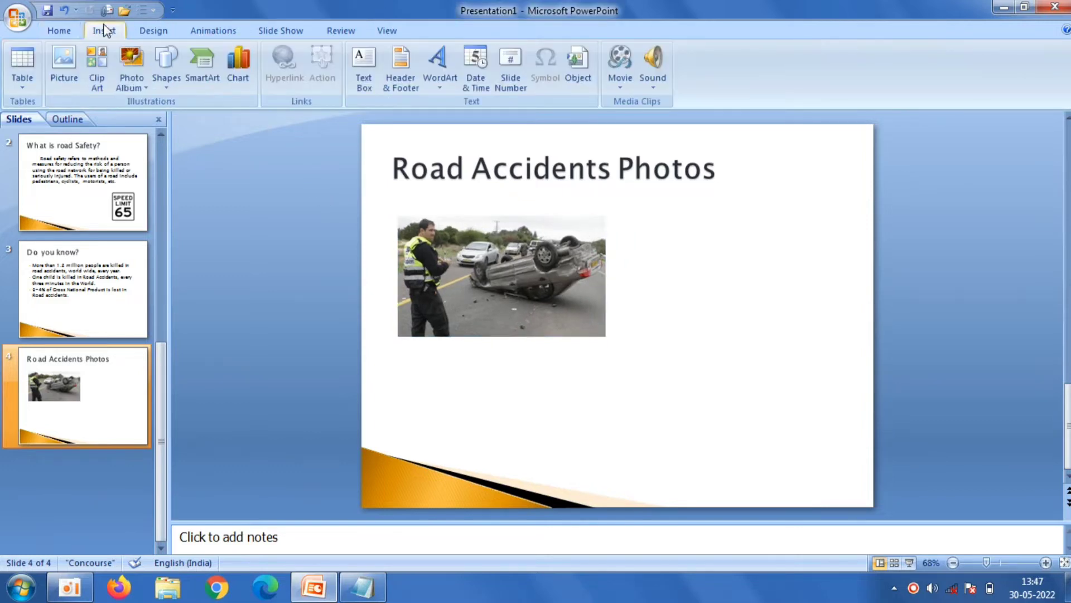
{"action": "left_click", "coordinate": [64, 58]}
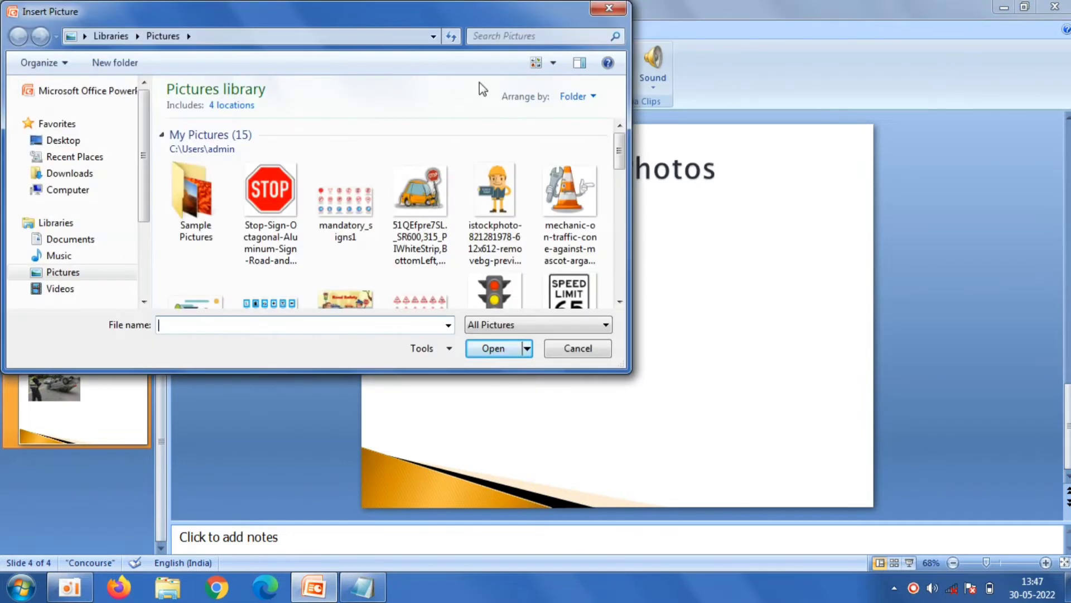
{"action": "left_click_drag", "start_coordinate": [621, 159], "coordinate": [623, 202]}
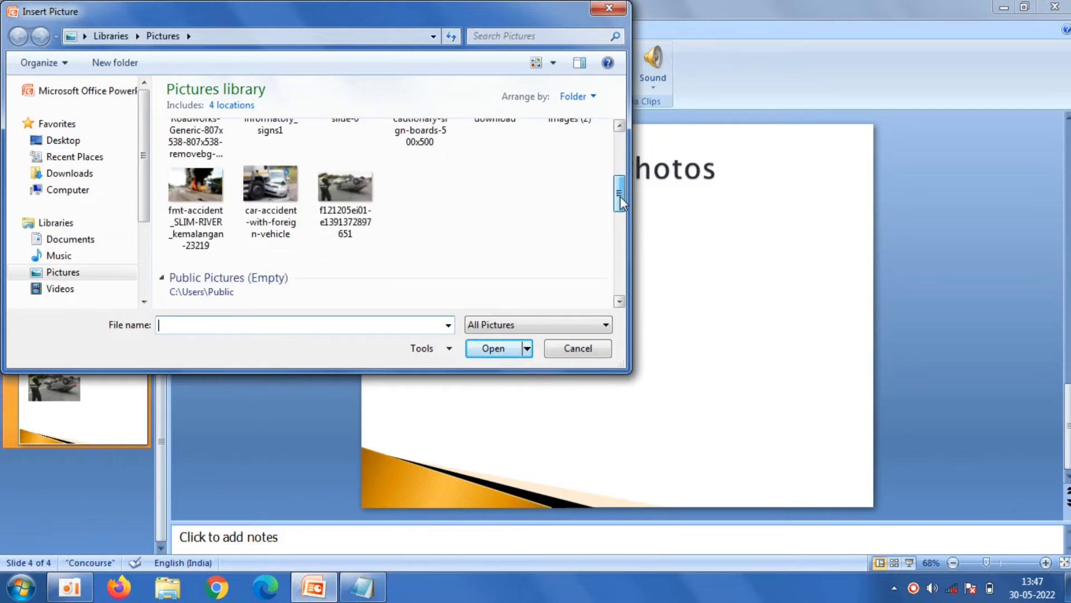
{"action": "double_click", "coordinate": [288, 175]}
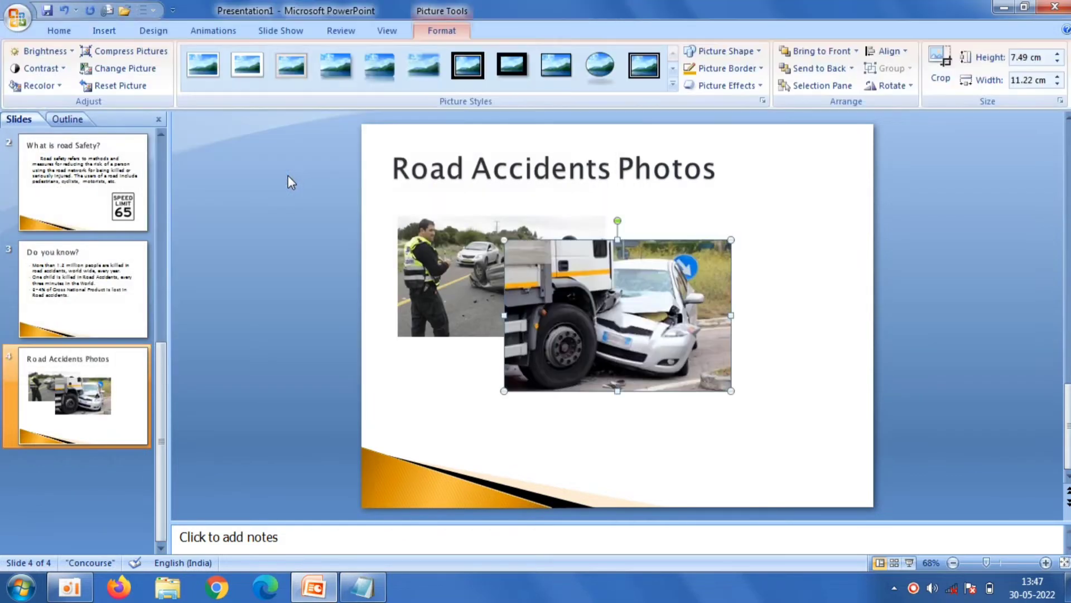
{"action": "left_click_drag", "start_coordinate": [566, 355], "coordinate": [691, 331]}
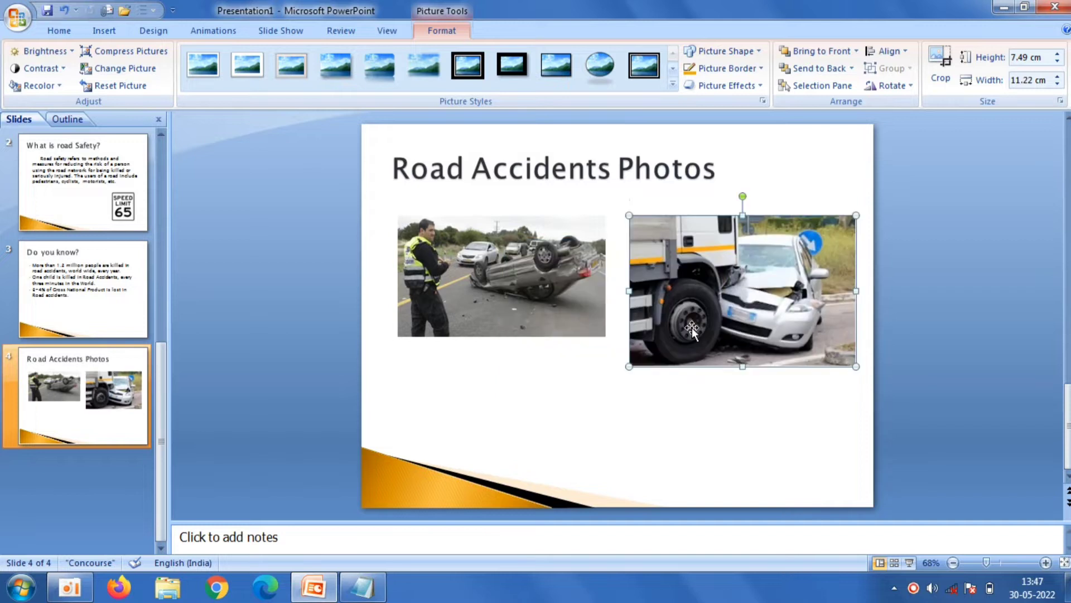
{"action": "mouse_move", "coordinate": [857, 367]}
{"action": "left_mouse_down"}
{"action": "mouse_move", "coordinate": [813, 328]}
{"action": "mouse_move", "coordinate": [823, 341]}
{"action": "left_mouse_up"}
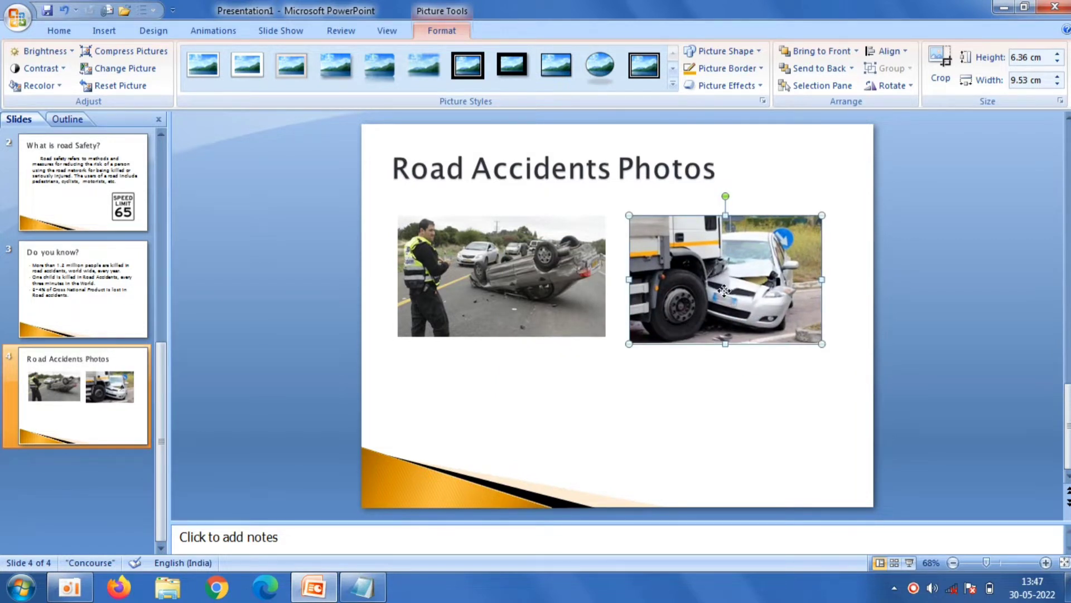
{"action": "left_click_drag", "start_coordinate": [725, 295], "coordinate": [737, 294]}
{"action": "left_click", "coordinate": [336, 197]}
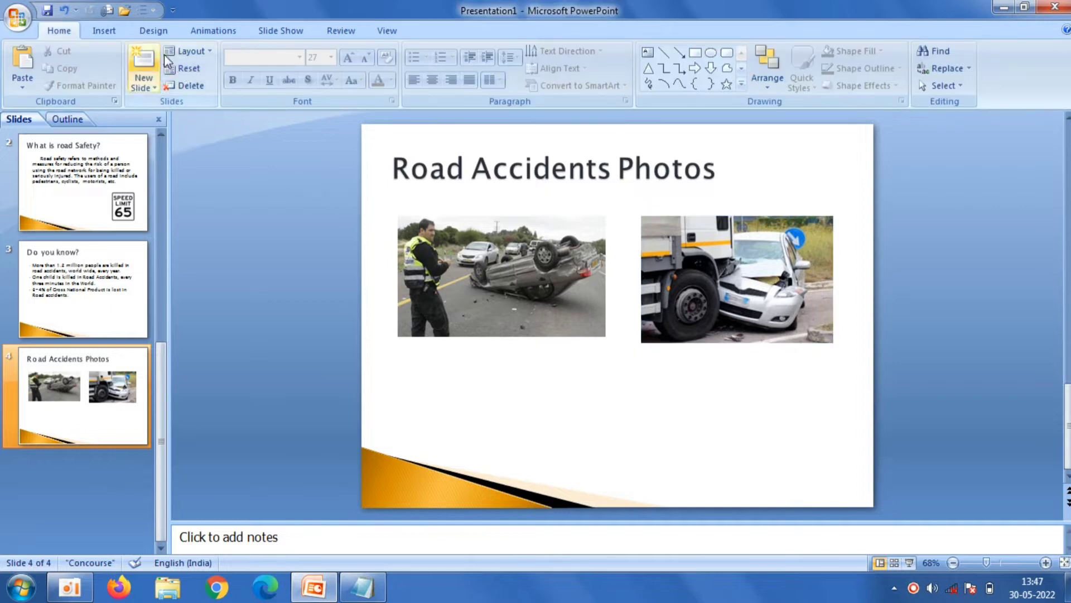
Step: Insert the burning-truck photo, shrink it to about 9.8 cm wide and place it below
{"action": "left_click", "coordinate": [109, 29]}
{"action": "left_click", "coordinate": [55, 67]}
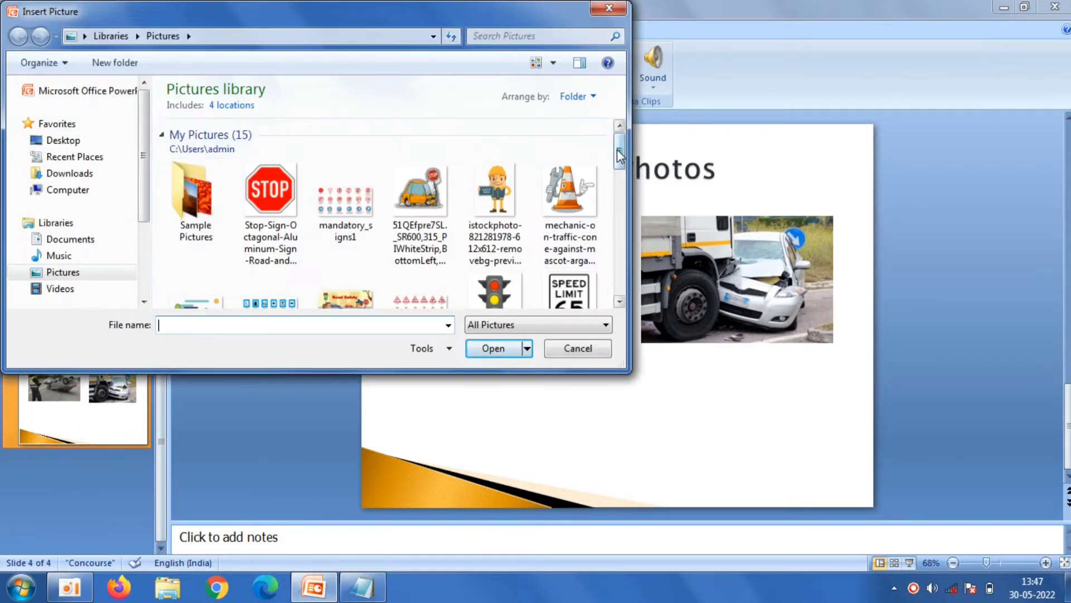
{"action": "left_click_drag", "start_coordinate": [618, 149], "coordinate": [625, 193]}
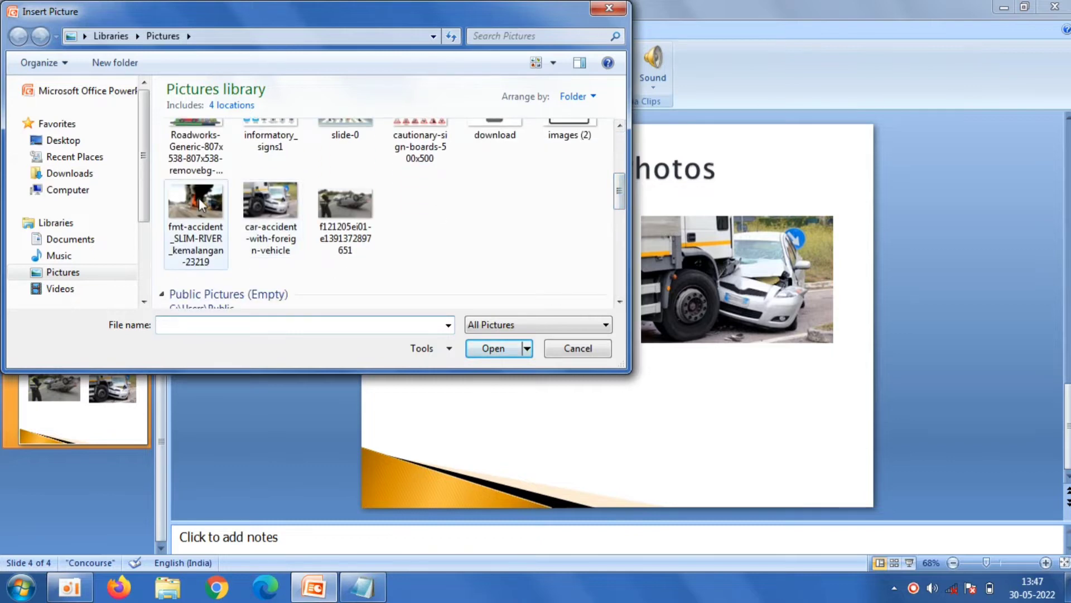
{"action": "double_click", "coordinate": [198, 197]}
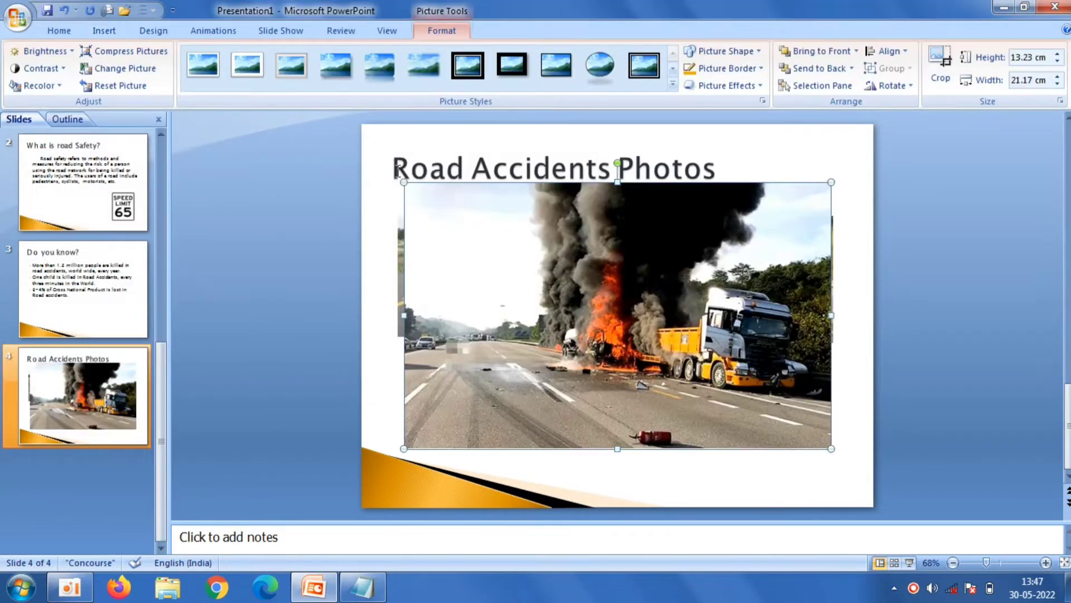
{"action": "left_click_drag", "start_coordinate": [404, 182], "coordinate": [633, 325]}
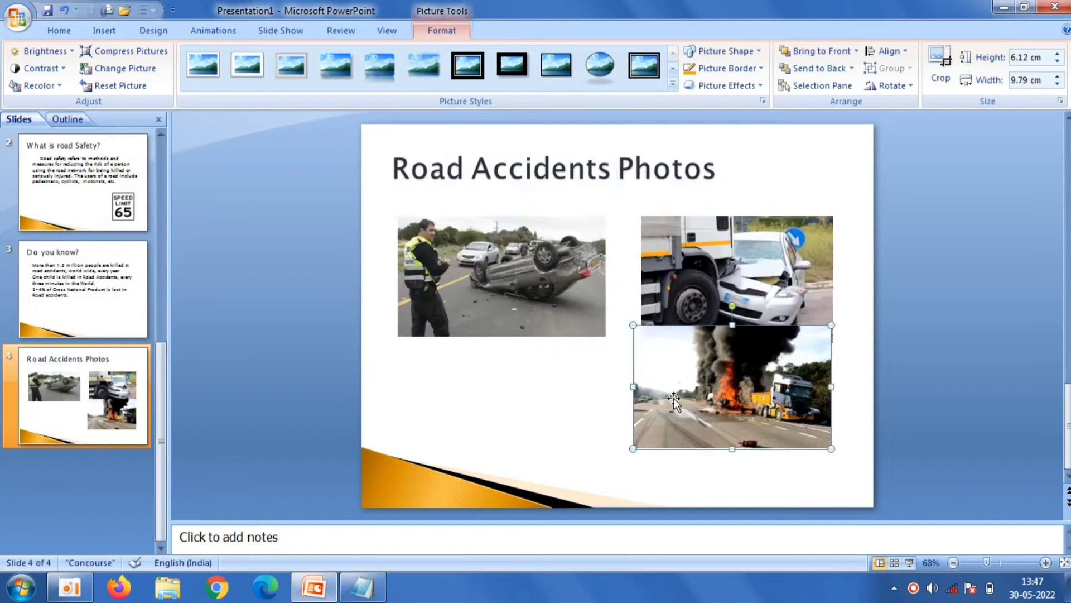
{"action": "mouse_move", "coordinate": [674, 410]}
{"action": "left_mouse_down"}
{"action": "mouse_move", "coordinate": [675, 433]}
{"action": "mouse_move", "coordinate": [685, 433]}
{"action": "left_mouse_up"}
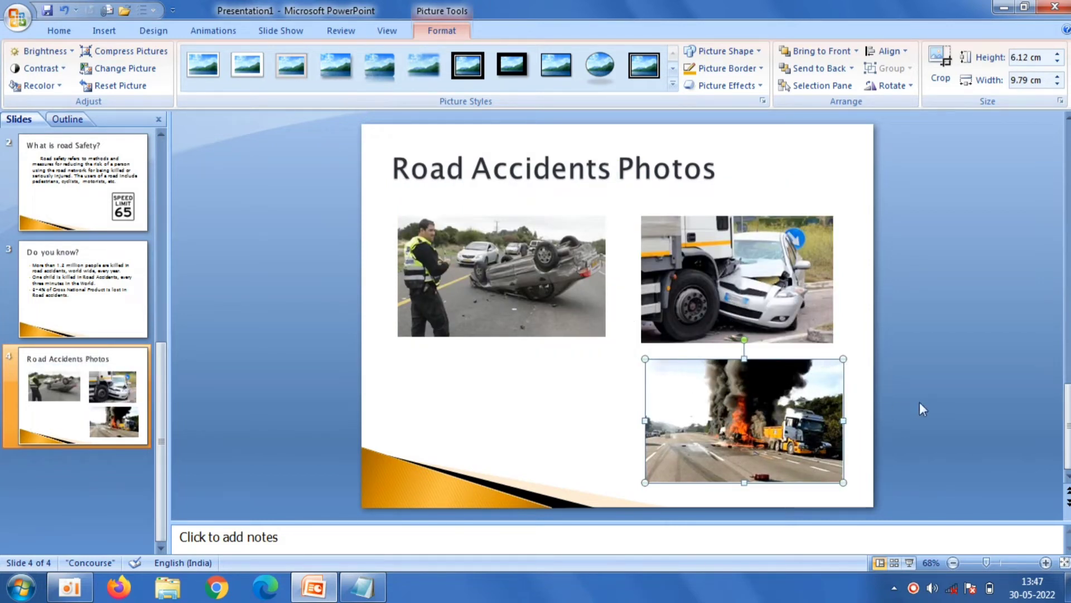
{"action": "left_click_drag", "start_coordinate": [769, 425], "coordinate": [721, 426]}
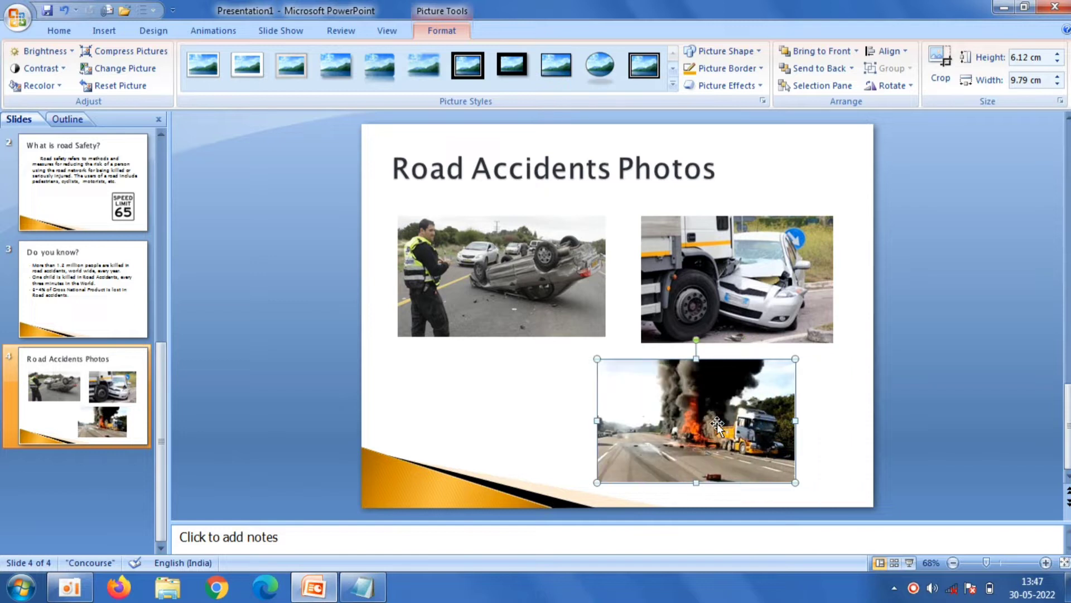
{"action": "left_click_drag", "start_coordinate": [653, 446], "coordinate": [618, 450]}
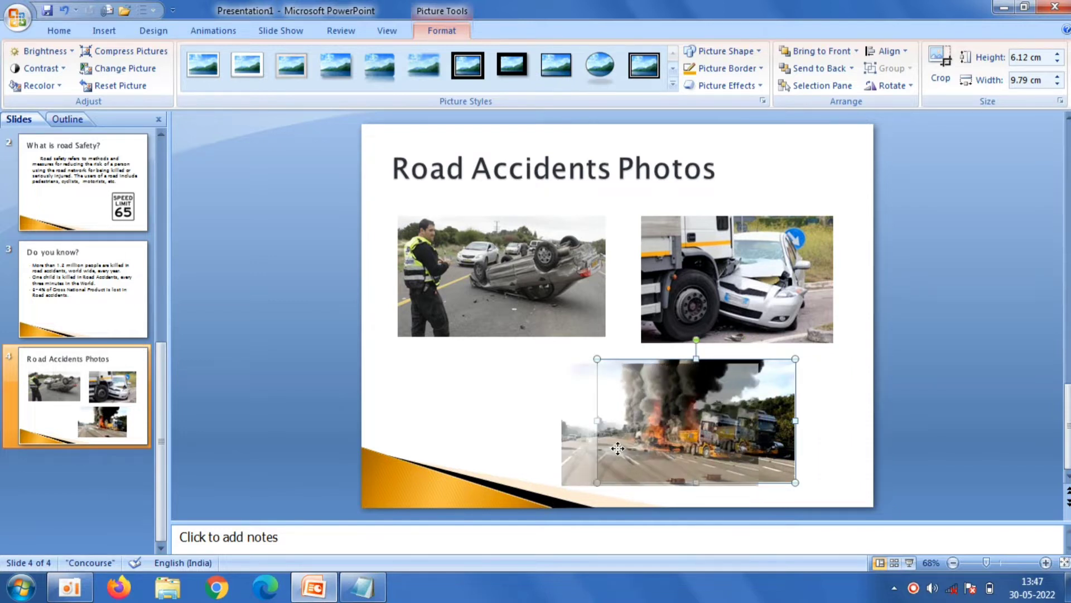
{"action": "left_click", "coordinate": [973, 396]}
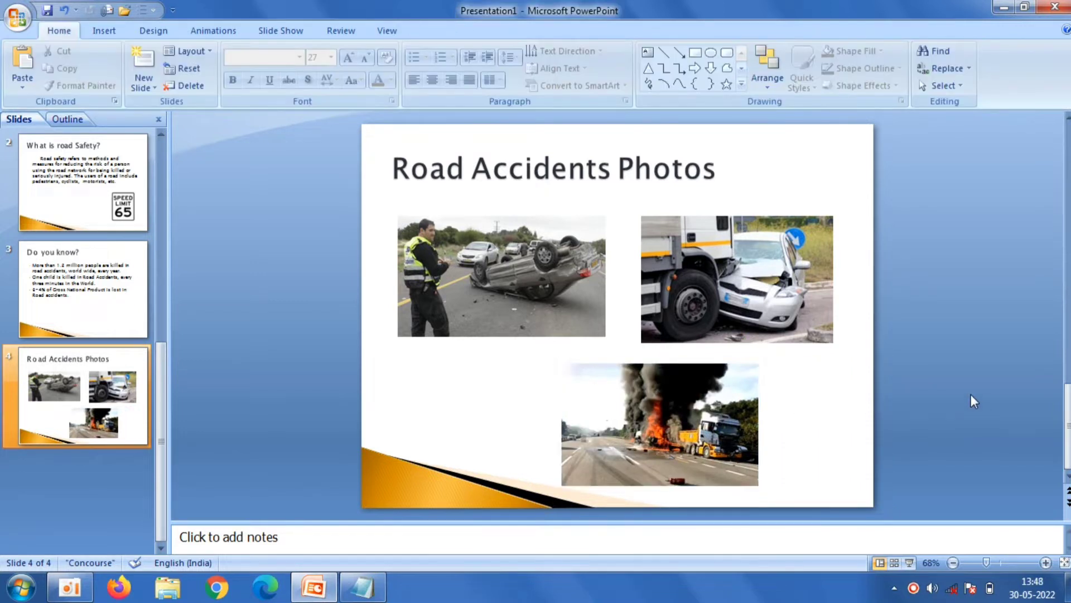
Step: Add a Title and Content slide titled 'Why these accidents are happening?' copied from Notepad
{"action": "left_click", "coordinate": [143, 87]}
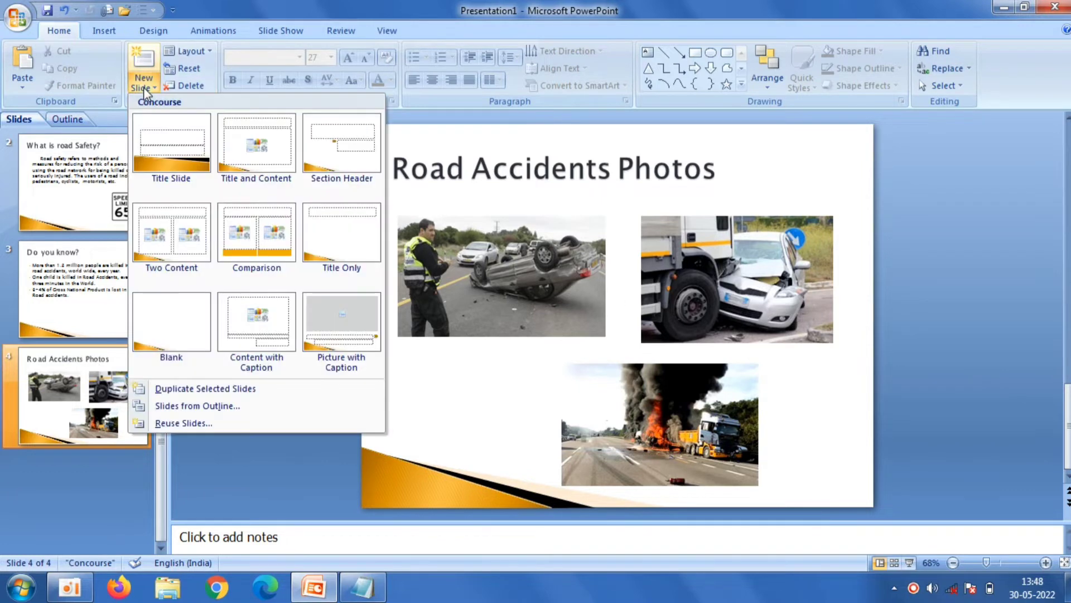
{"action": "left_click", "coordinate": [252, 160]}
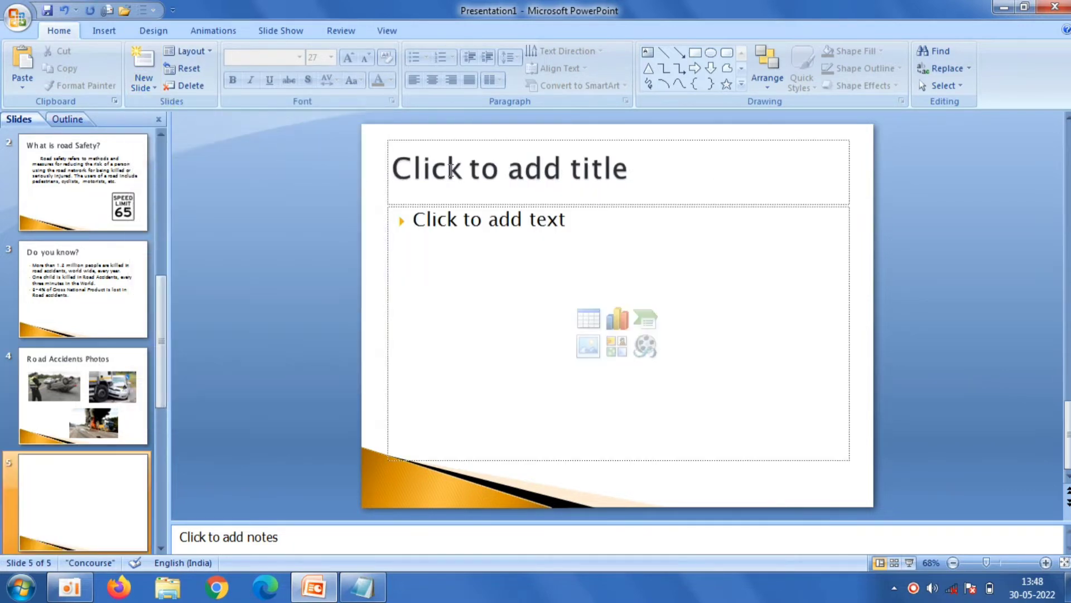
{"action": "left_click", "coordinate": [424, 167]}
{"action": "left_click", "coordinate": [361, 587]}
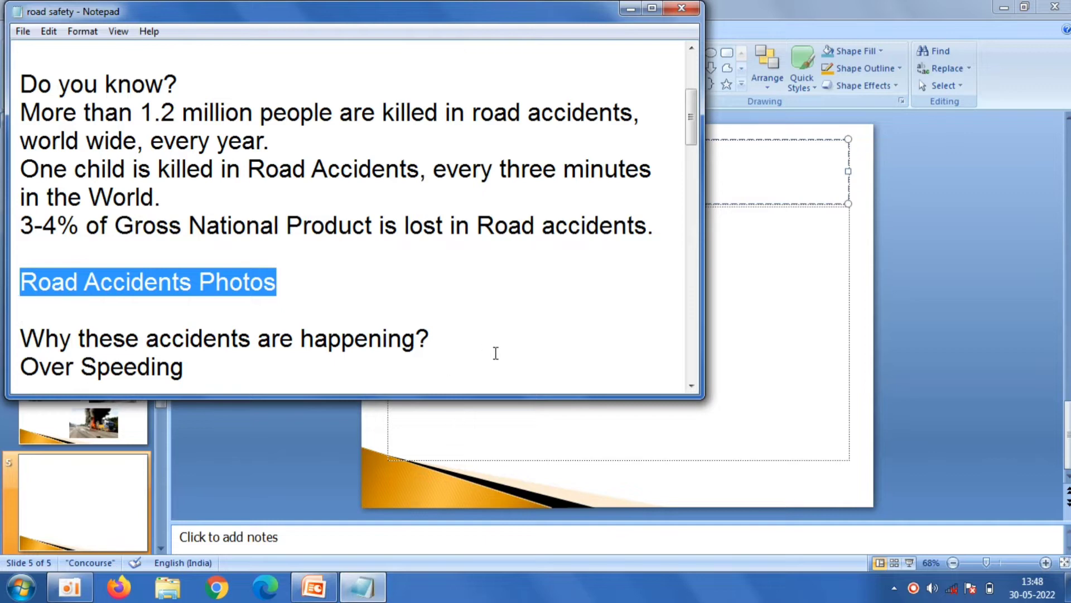
{"action": "left_click_drag", "start_coordinate": [450, 342], "coordinate": [32, 339]}
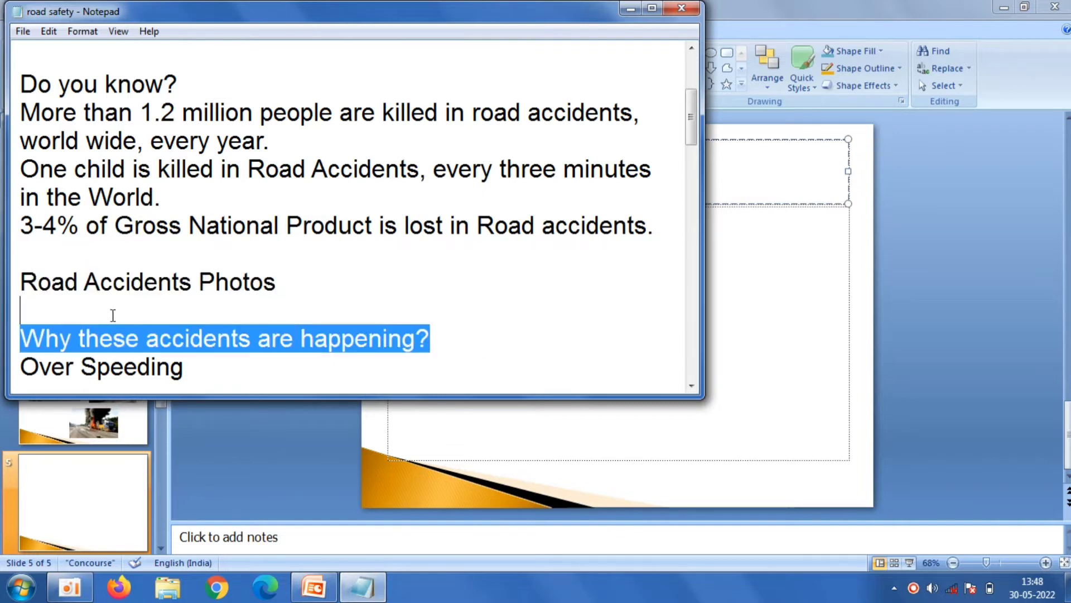
{"action": "right_click", "coordinate": [23, 339]}
{"action": "left_click", "coordinate": [63, 393]}
{"action": "left_click", "coordinate": [216, 473]}
{"action": "right_click", "coordinate": [441, 192]}
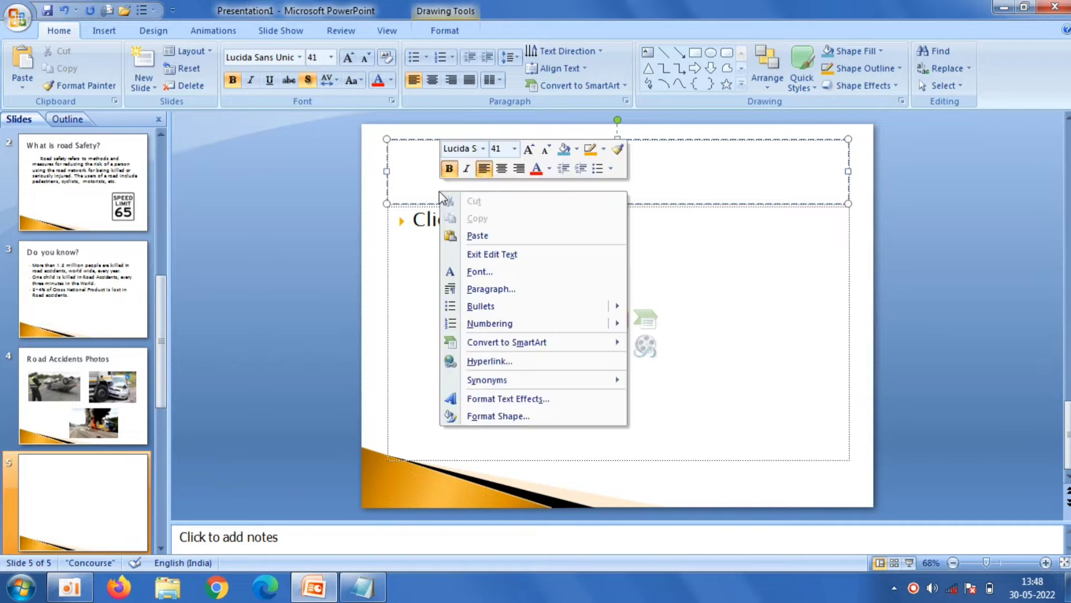
{"action": "left_click", "coordinate": [458, 235]}
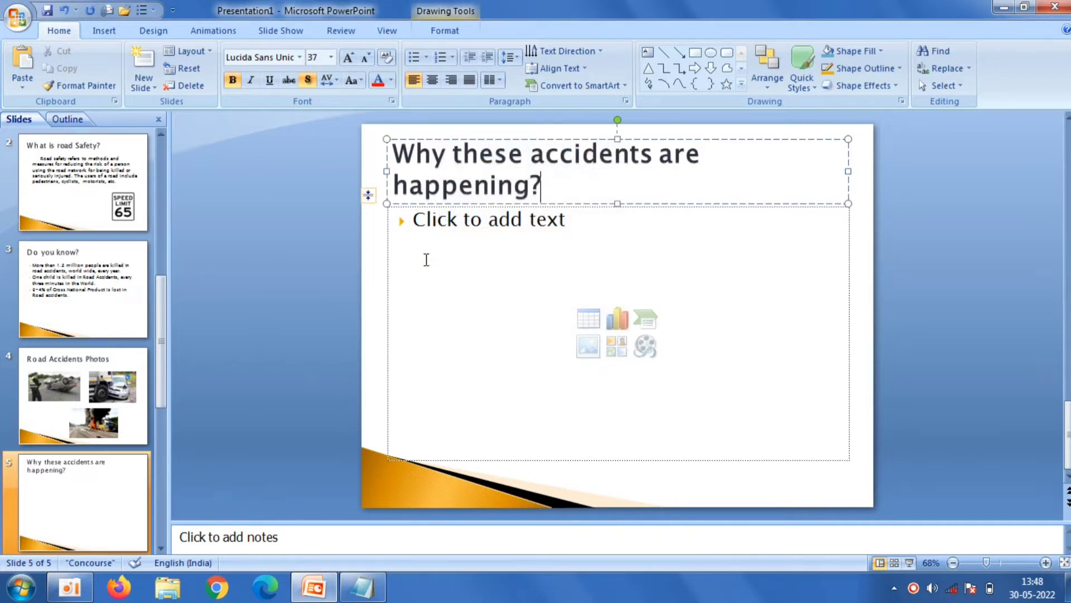
Step: Copy the six accident causes from the Notepad road safety notes
{"action": "left_click", "coordinate": [426, 260]}
{"action": "left_click", "coordinate": [362, 587]}
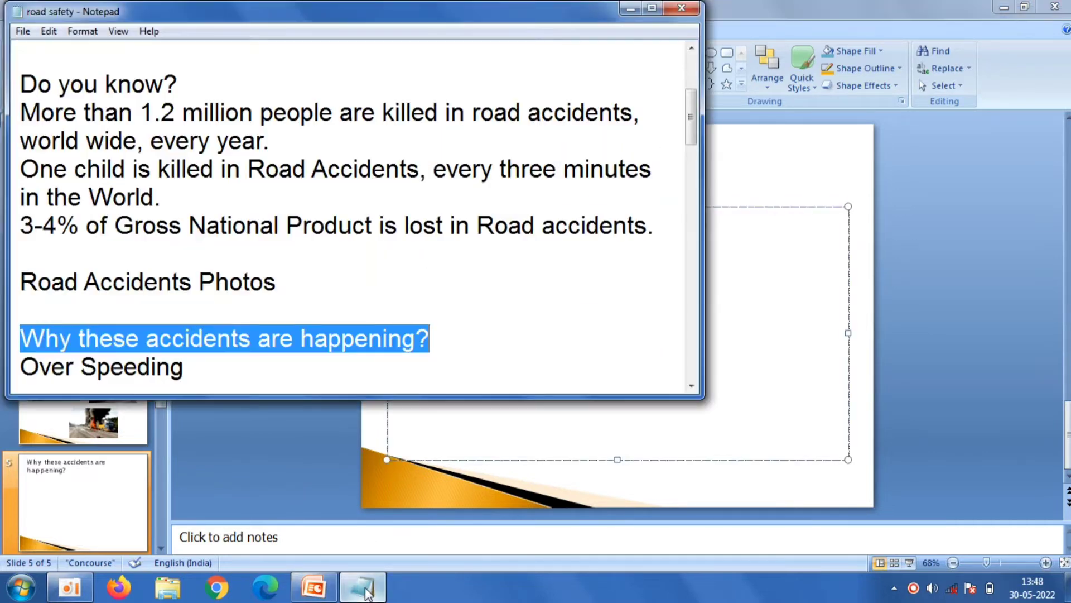
{"action": "left_click_drag", "start_coordinate": [691, 116], "coordinate": [692, 145]}
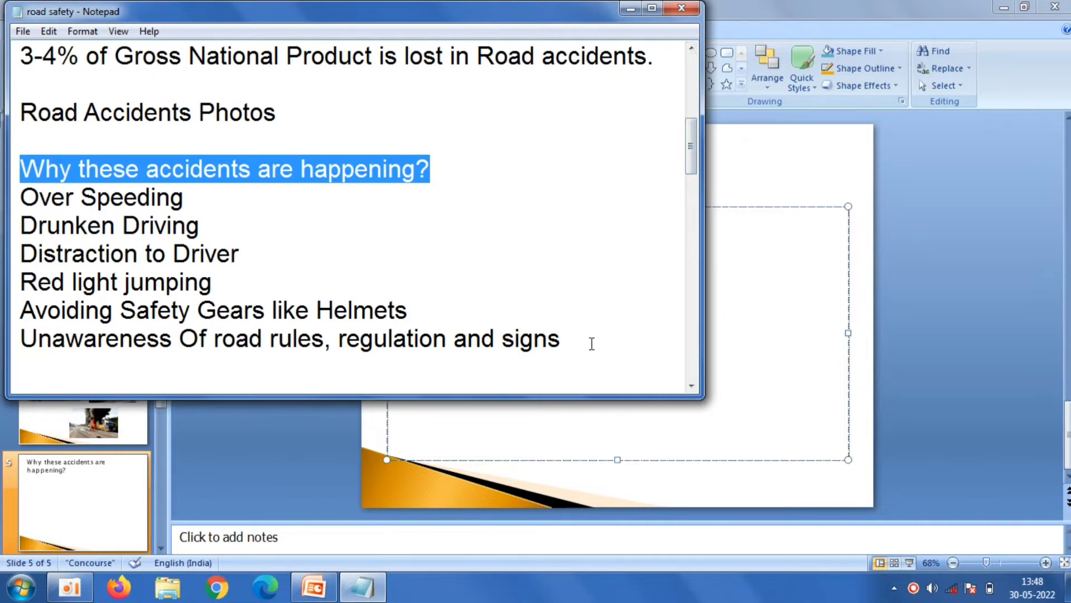
{"action": "mouse_move", "coordinate": [592, 343]}
{"action": "left_mouse_down"}
{"action": "mouse_move", "coordinate": [483, 342]}
{"action": "mouse_move", "coordinate": [20, 223]}
{"action": "mouse_move", "coordinate": [20, 167]}
{"action": "left_mouse_up"}
{"action": "mouse_move", "coordinate": [563, 344]}
{"action": "left_mouse_down"}
{"action": "mouse_move", "coordinate": [20, 254]}
{"action": "mouse_move", "coordinate": [25, 198]}
{"action": "left_mouse_up"}
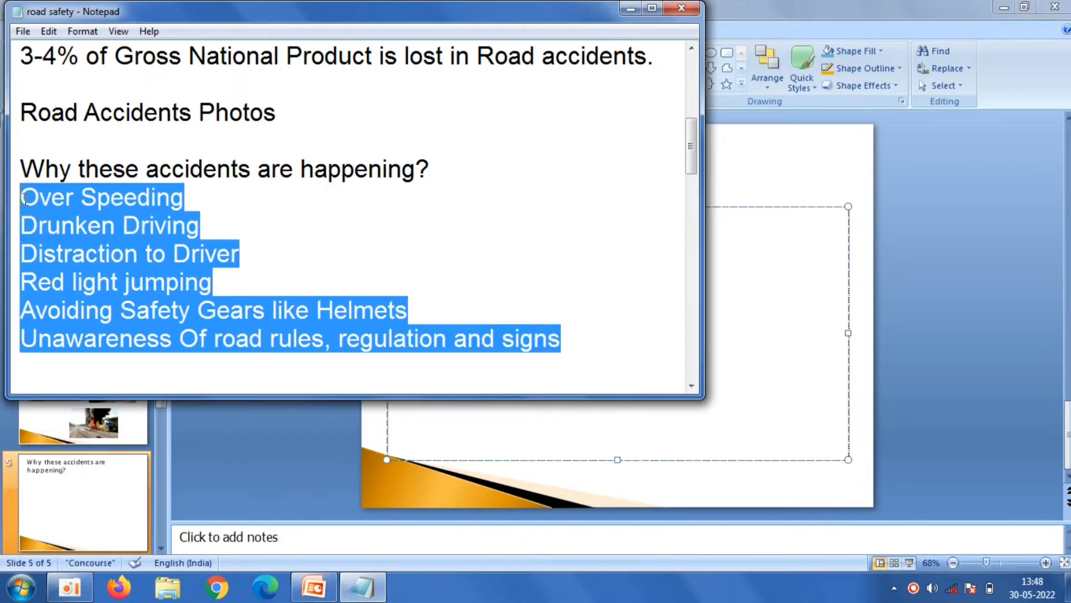
{"action": "right_click", "coordinate": [78, 225]}
{"action": "left_click", "coordinate": [116, 276]}
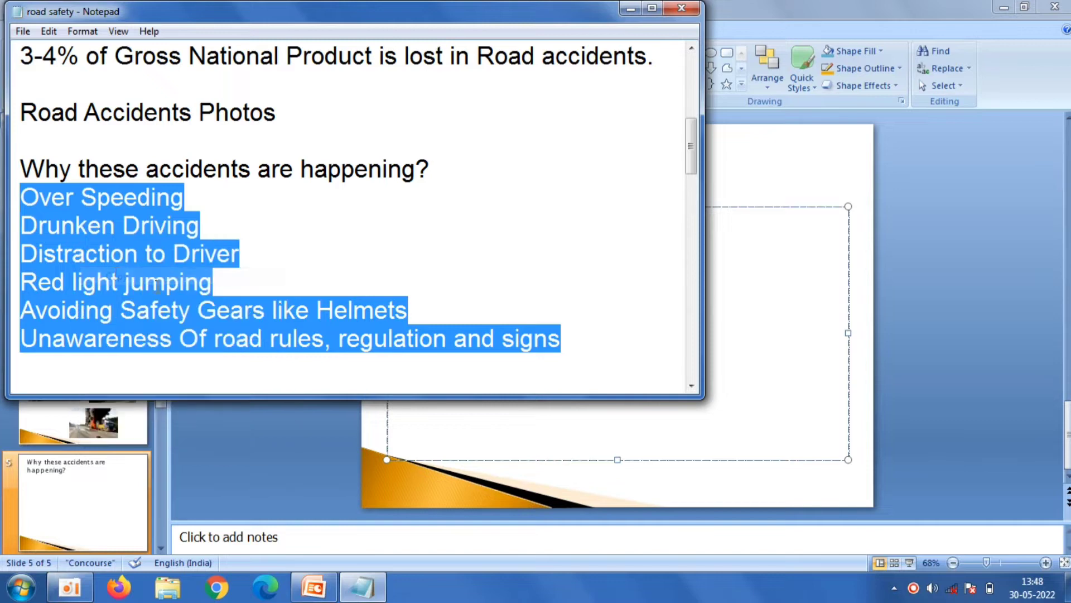
{"action": "left_click", "coordinate": [801, 392]}
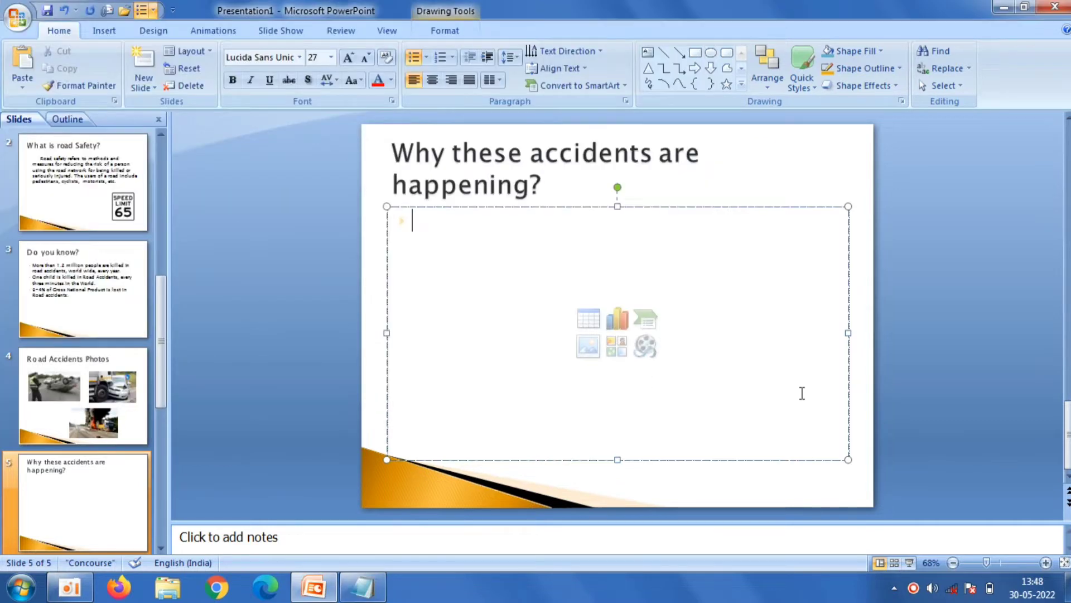
Step: Paste the six accident causes into the body and give them arrow bullets
{"action": "right_click", "coordinate": [511, 246]}
{"action": "left_click", "coordinate": [544, 290]}
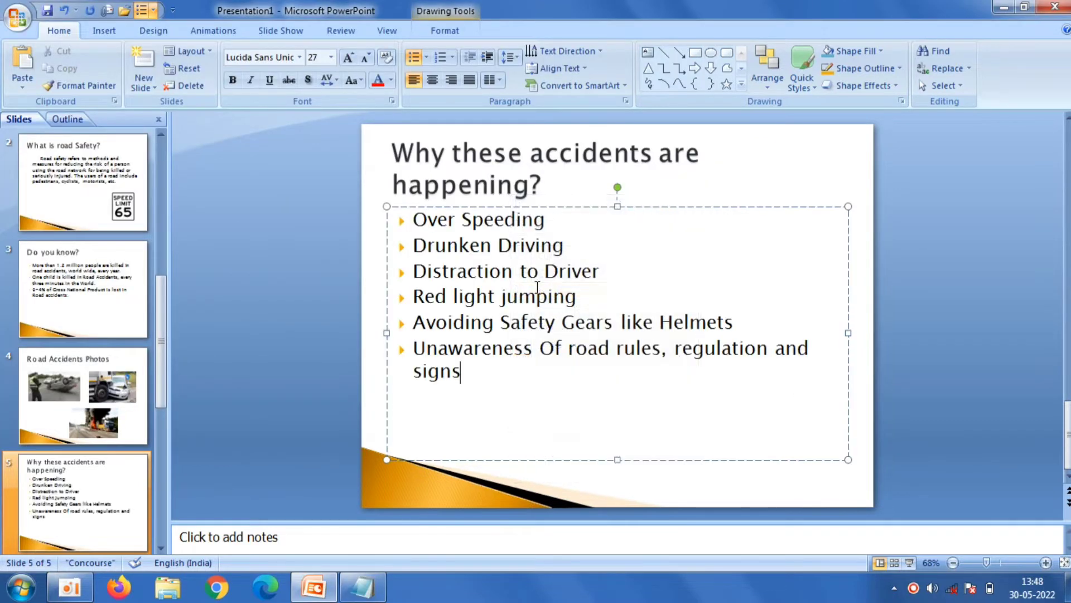
{"action": "key", "text": "ctrl+a"}
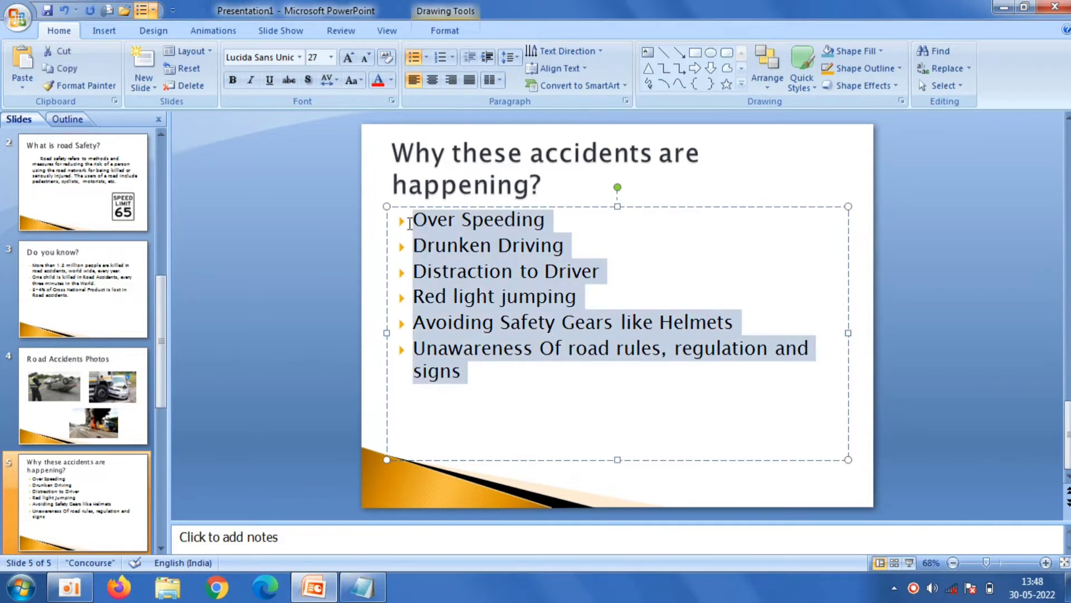
{"action": "left_click", "coordinate": [428, 62]}
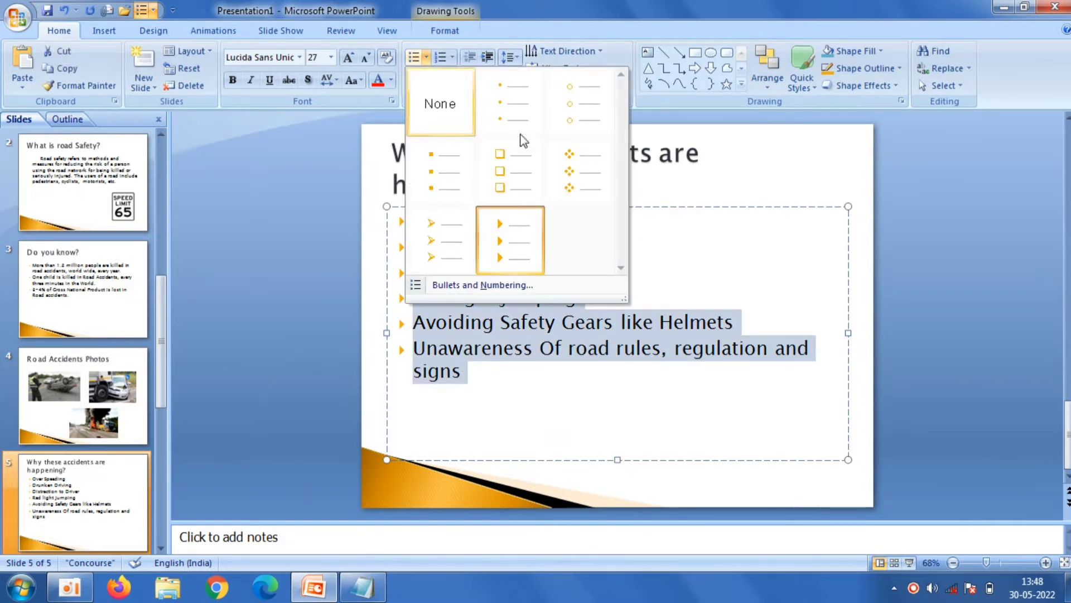
{"action": "left_click", "coordinate": [463, 230]}
{"action": "left_click", "coordinate": [211, 198]}
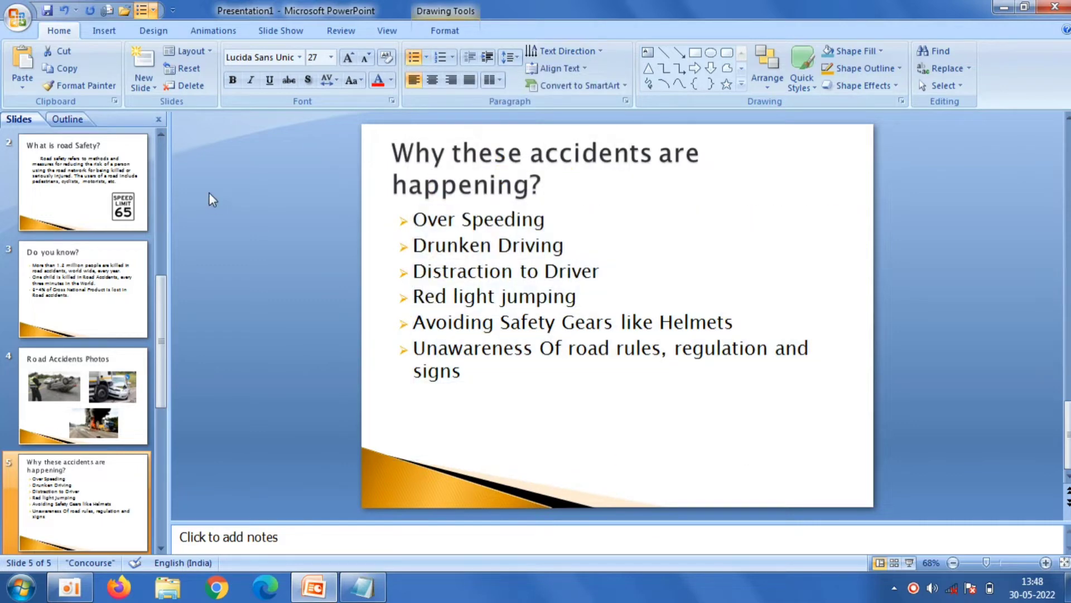
Step: Widen and shift the title box so the heading fits on one line, then open Insert Picture
{"action": "left_click", "coordinate": [501, 181]}
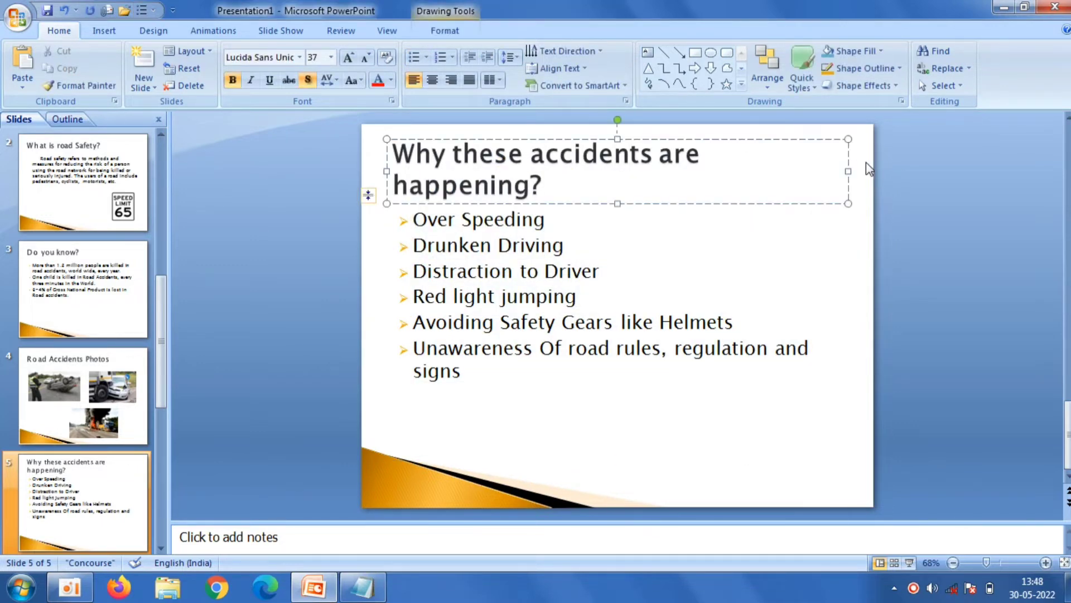
{"action": "left_click_drag", "start_coordinate": [849, 171], "coordinate": [874, 171]}
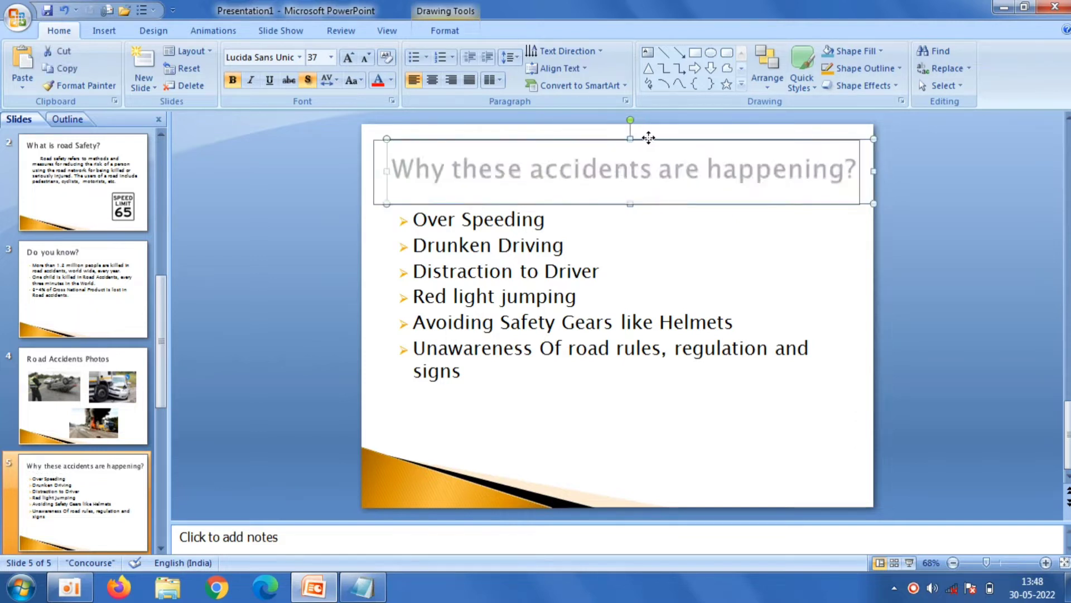
{"action": "left_click_drag", "start_coordinate": [663, 139], "coordinate": [637, 140]}
{"action": "left_click", "coordinate": [967, 241]}
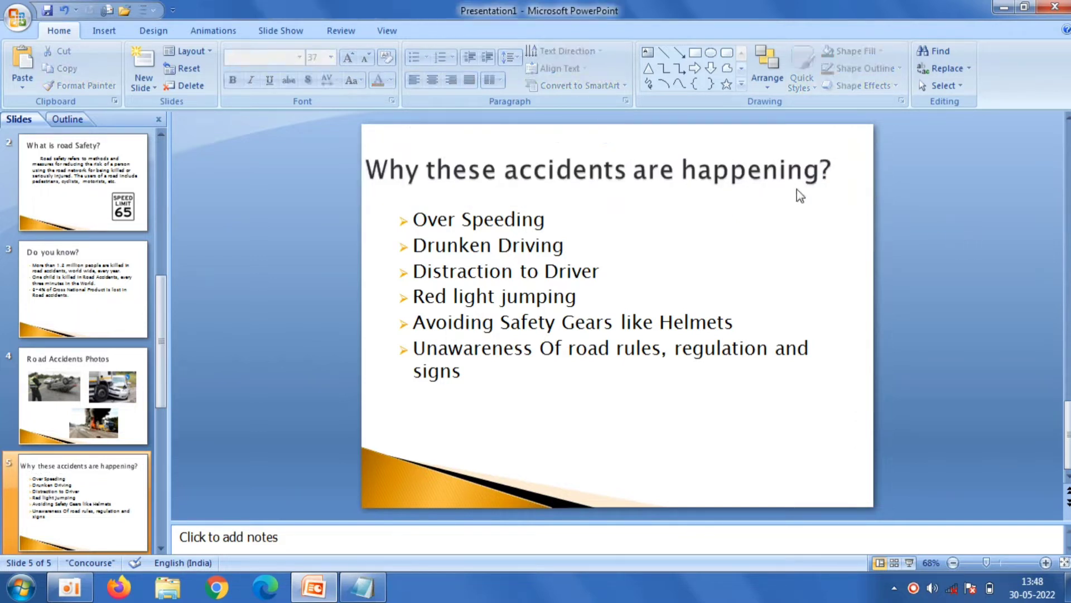
{"action": "left_click", "coordinate": [762, 169]}
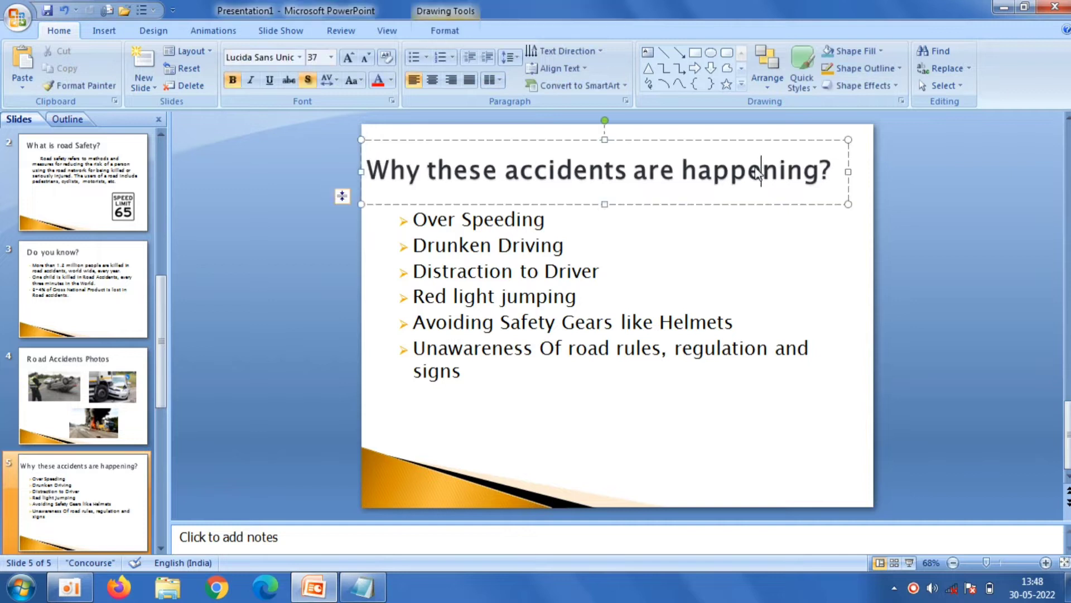
{"action": "left_click", "coordinate": [363, 172]}
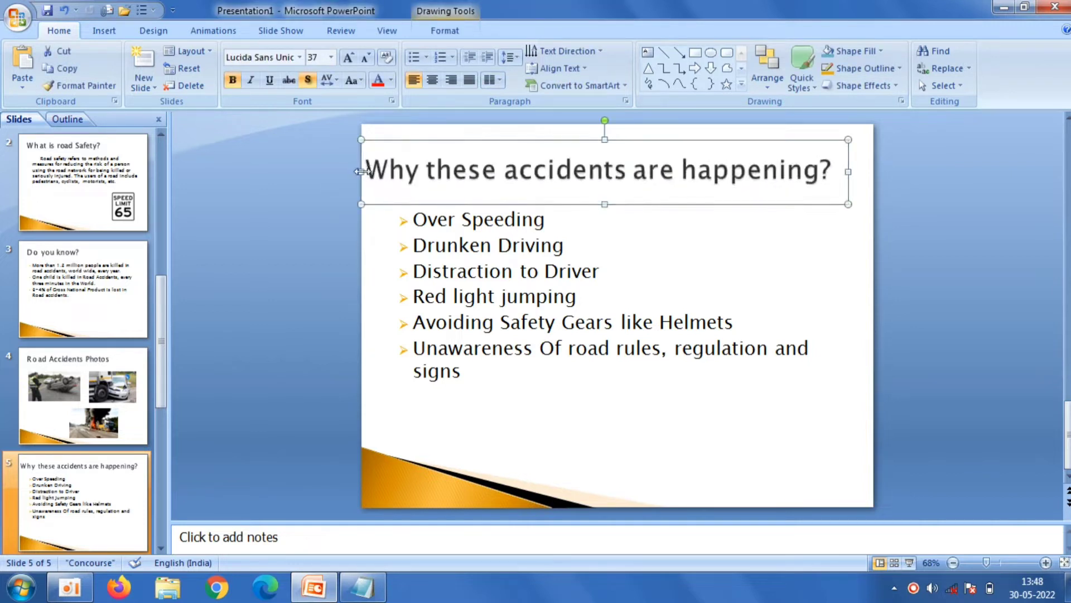
{"action": "left_click_drag", "start_coordinate": [362, 172], "coordinate": [373, 172]}
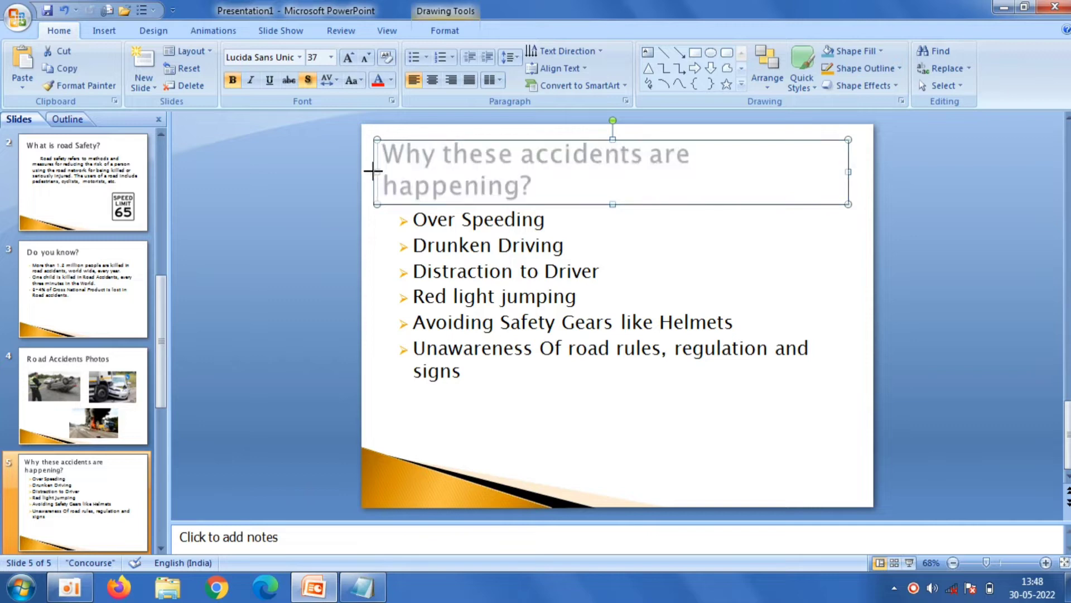
{"action": "left_click", "coordinate": [298, 149]}
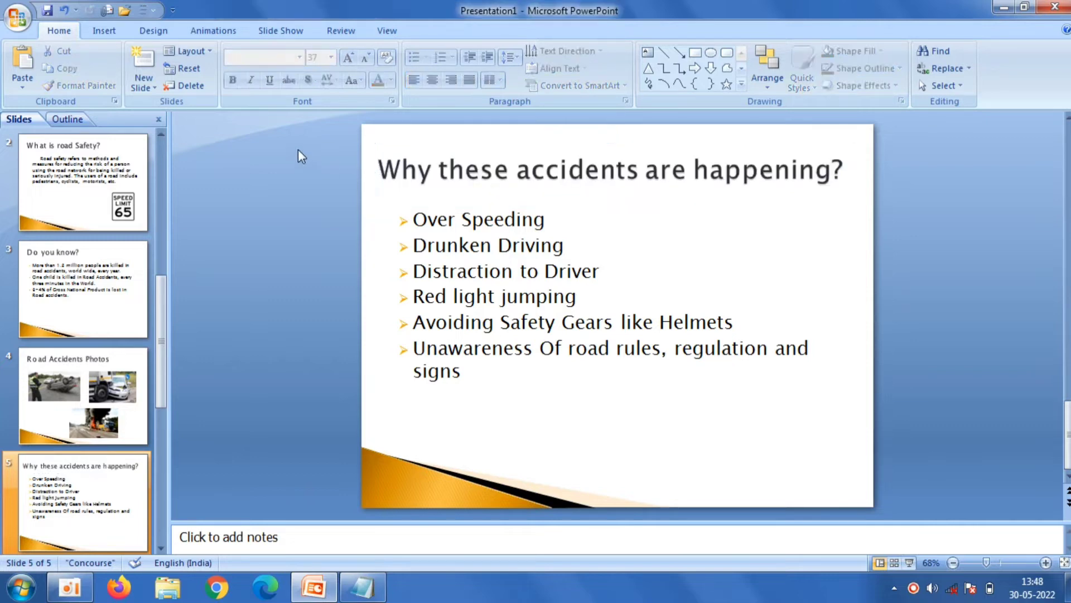
{"action": "left_click", "coordinate": [103, 31]}
{"action": "left_click", "coordinate": [55, 67]}
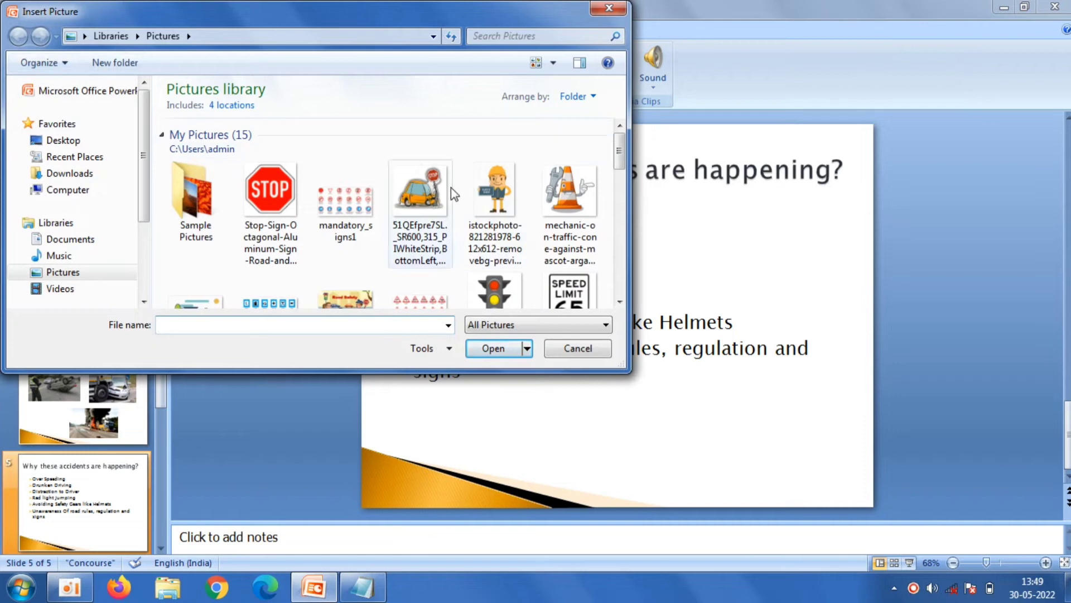
Step: Insert the car-crashed-into-STOP-sign cartoon, shrink it to about 6 cm and place it upper right
{"action": "double_click", "coordinate": [451, 187]}
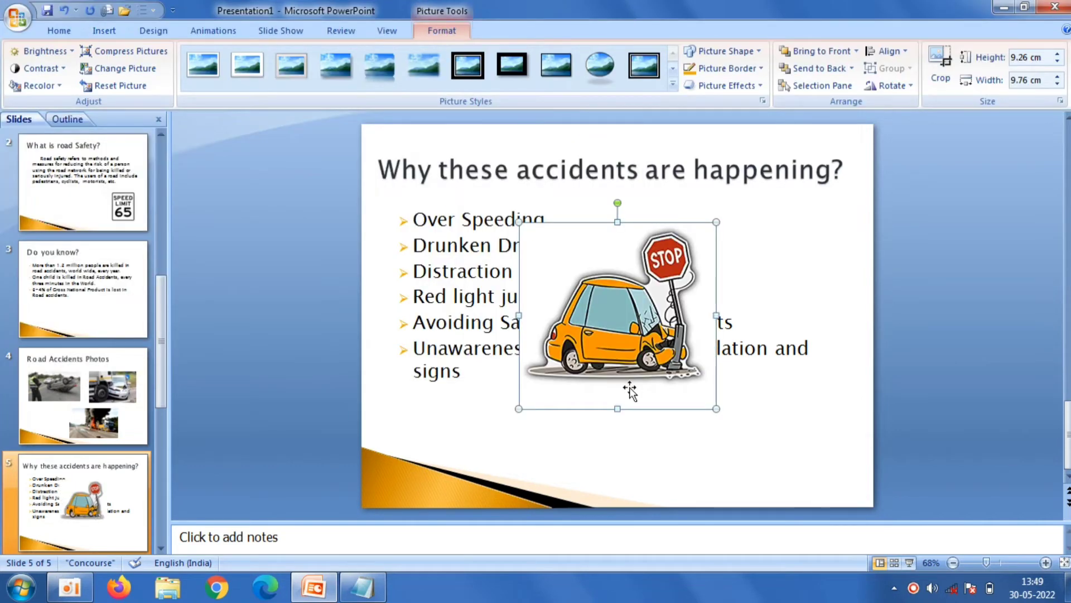
{"action": "left_click_drag", "start_coordinate": [708, 408], "coordinate": [644, 340]}
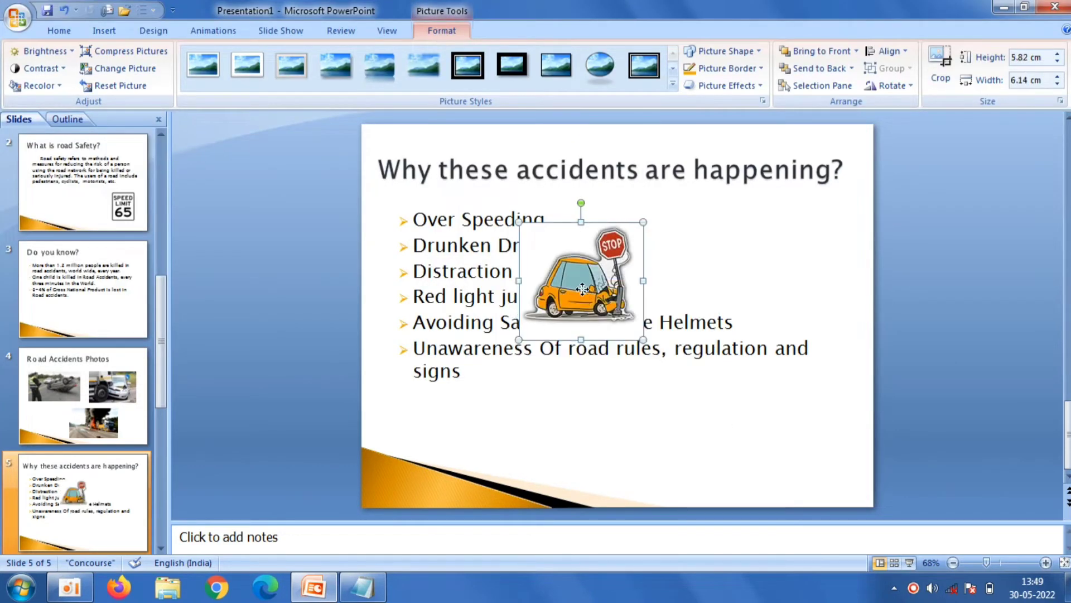
{"action": "left_click_drag", "start_coordinate": [582, 291], "coordinate": [787, 268]}
{"action": "left_click", "coordinate": [935, 294]}
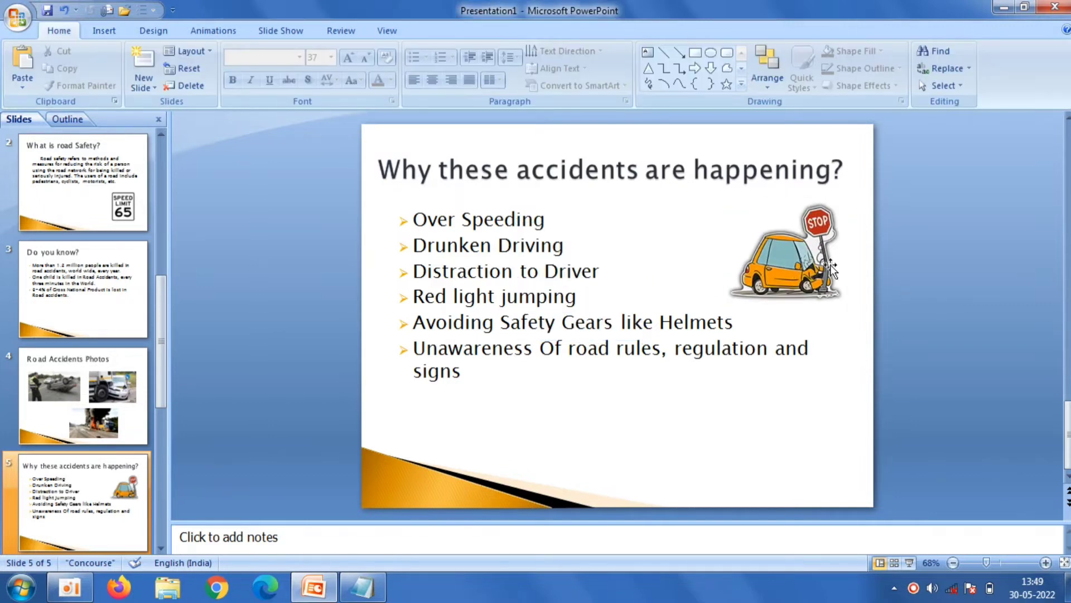
{"action": "left_click", "coordinate": [104, 31]}
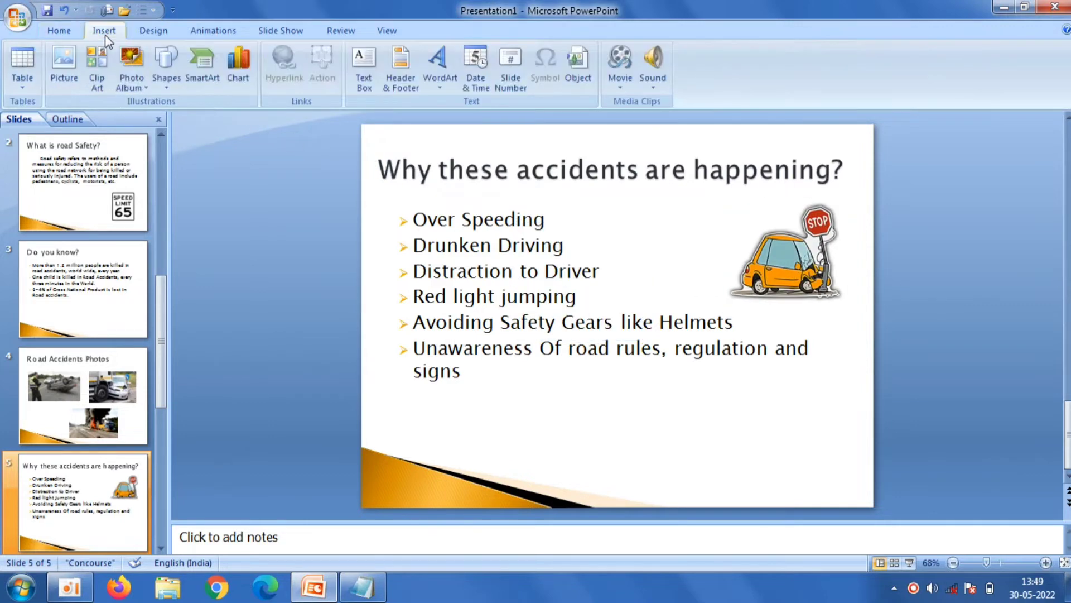
{"action": "left_click", "coordinate": [57, 34]}
Step: Add a Title and Content slide titled 'Prevention of road accidents' copied from Notepad
{"action": "left_click", "coordinate": [145, 83]}
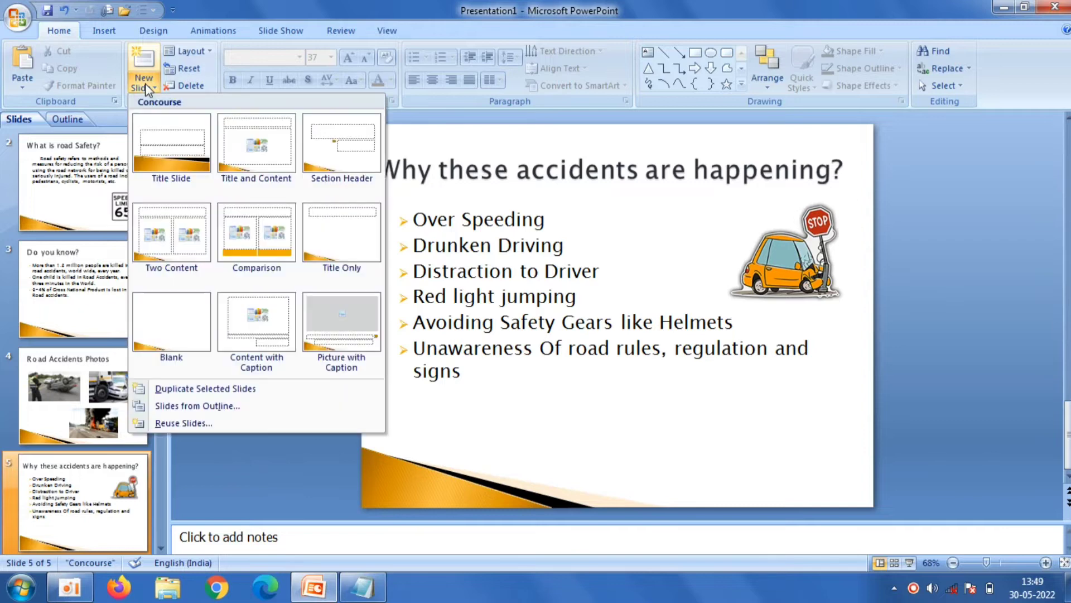
{"action": "left_click", "coordinate": [270, 186]}
{"action": "left_click", "coordinate": [474, 172]}
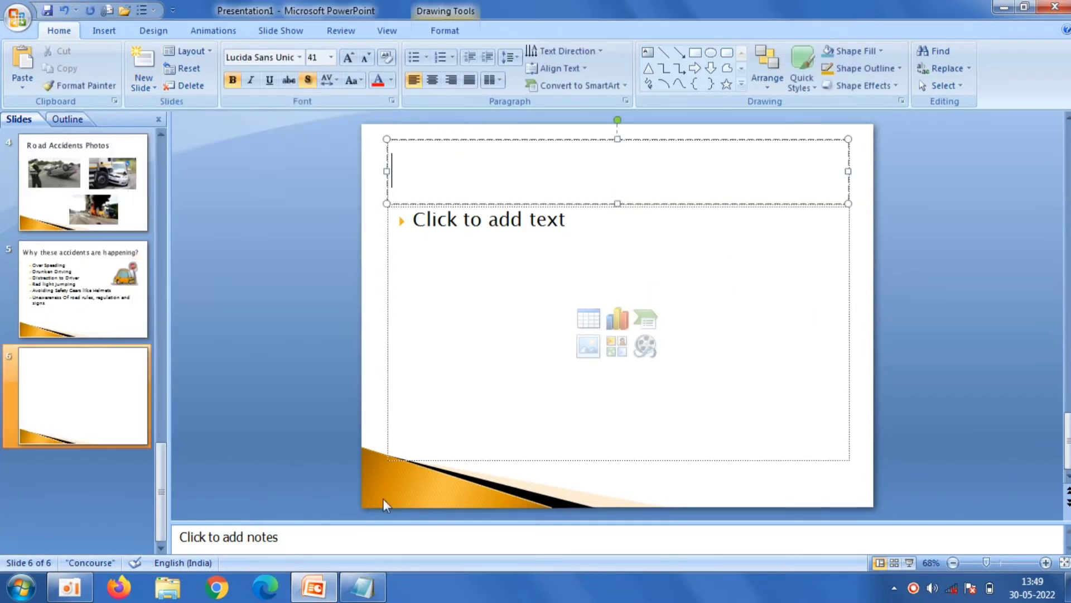
{"action": "left_click", "coordinate": [362, 587]}
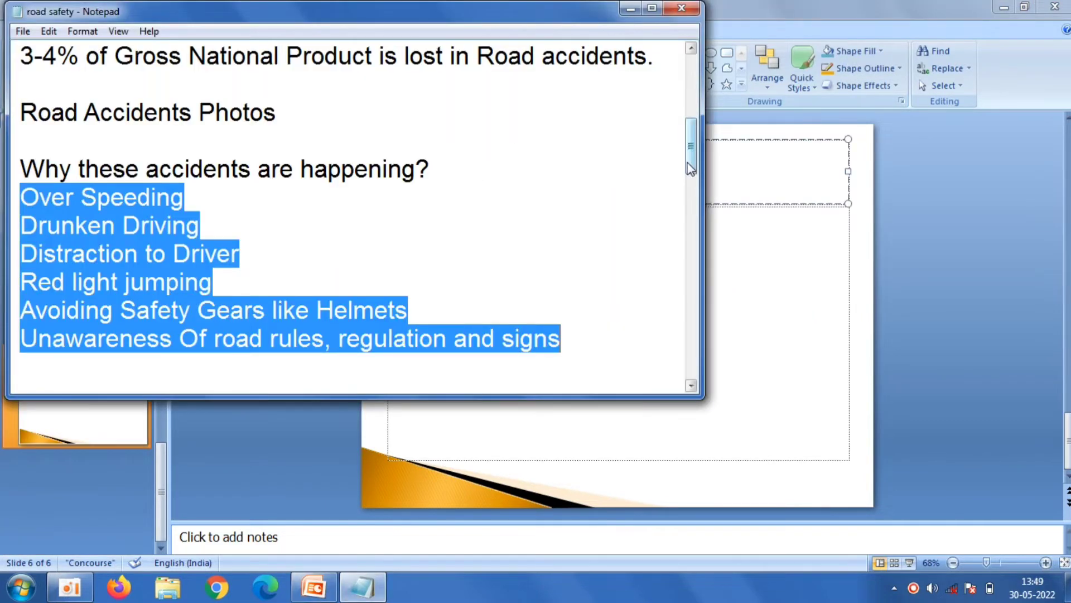
{"action": "left_click_drag", "start_coordinate": [691, 157], "coordinate": [690, 197]}
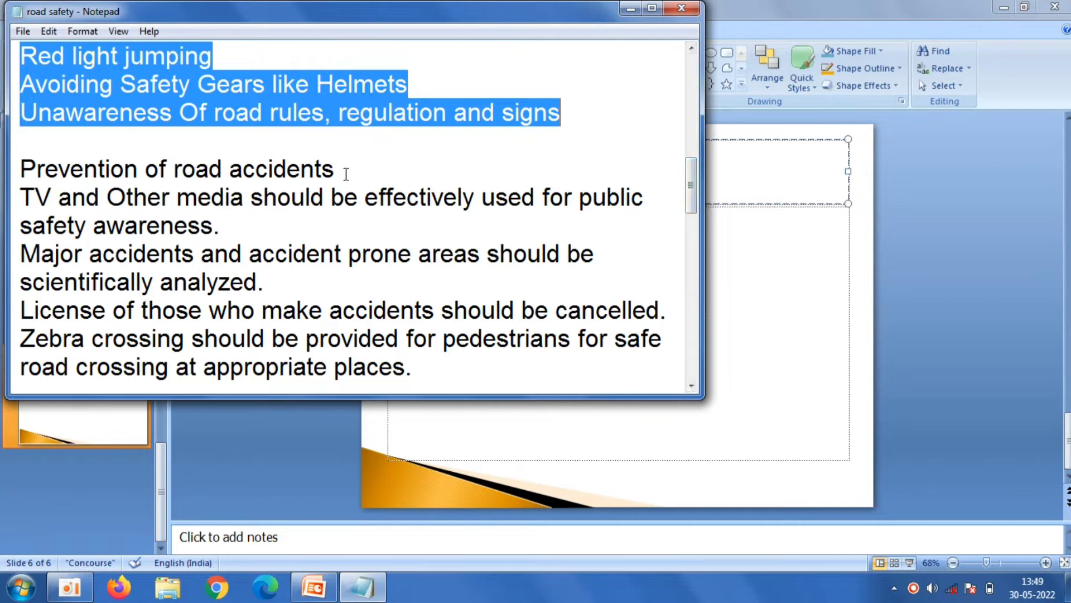
{"action": "left_click_drag", "start_coordinate": [347, 170], "coordinate": [60, 150]}
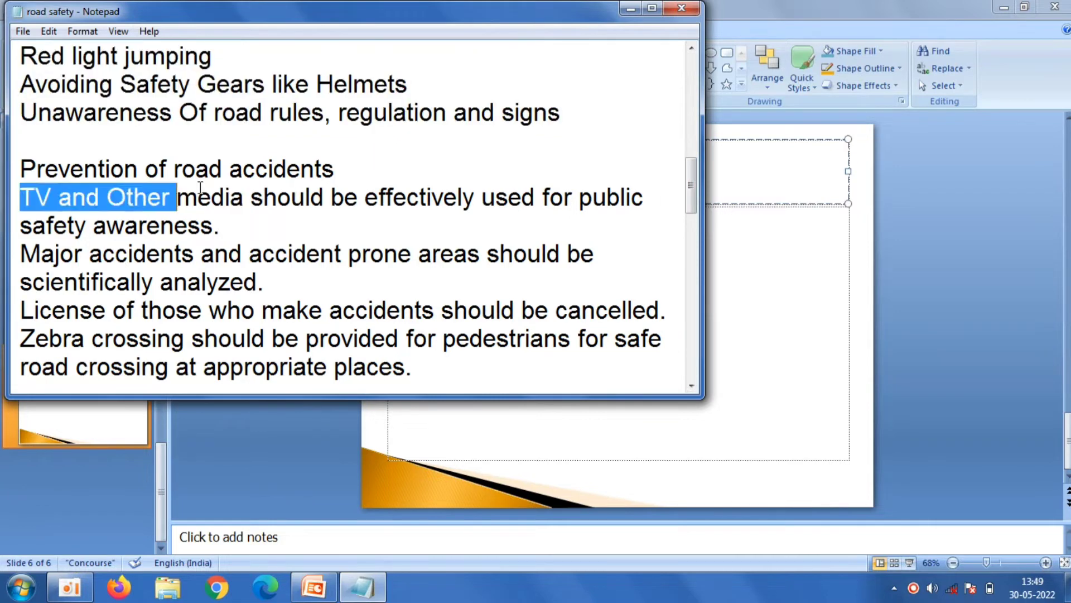
{"action": "right_click", "coordinate": [24, 166]}
{"action": "left_click", "coordinate": [65, 217]}
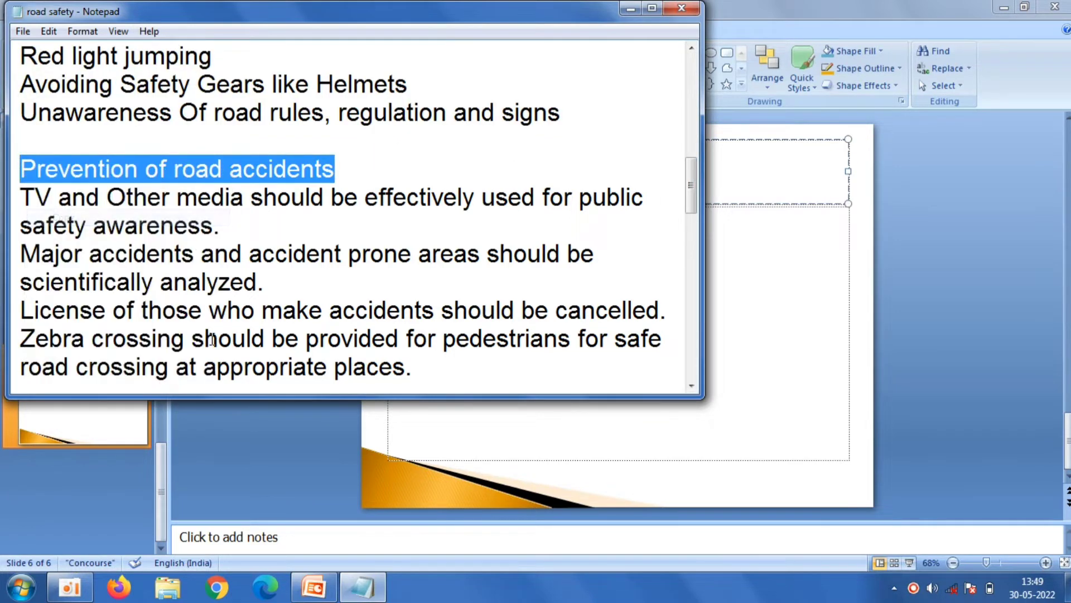
{"action": "left_click", "coordinate": [288, 464]}
{"action": "right_click", "coordinate": [462, 177]}
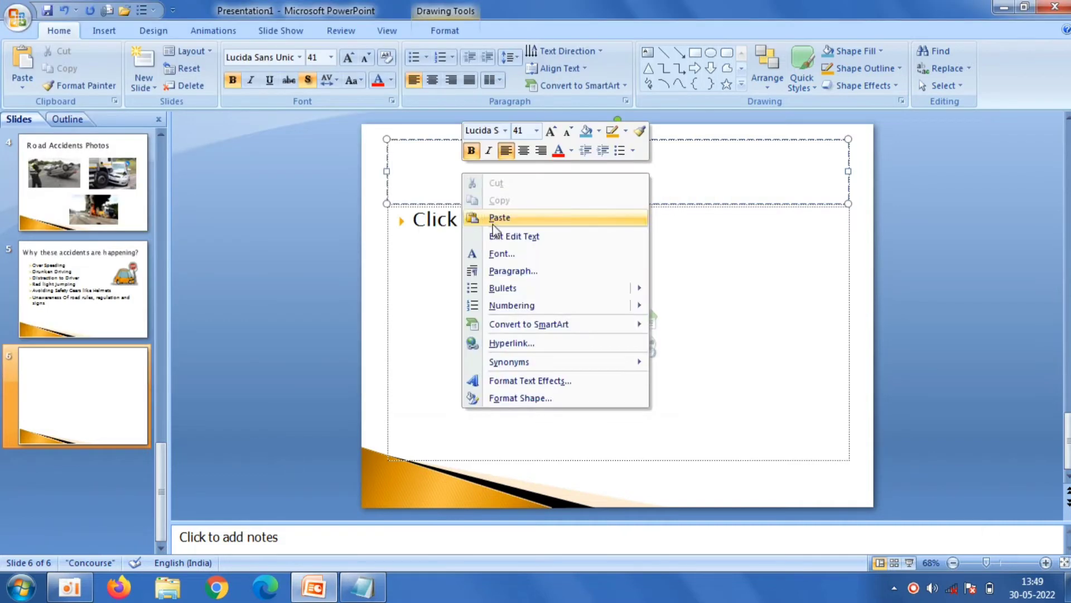
{"action": "left_click", "coordinate": [494, 220]}
Step: Paste the four prevention points from the notes into the body as diamond bullets
{"action": "left_click", "coordinate": [437, 249]}
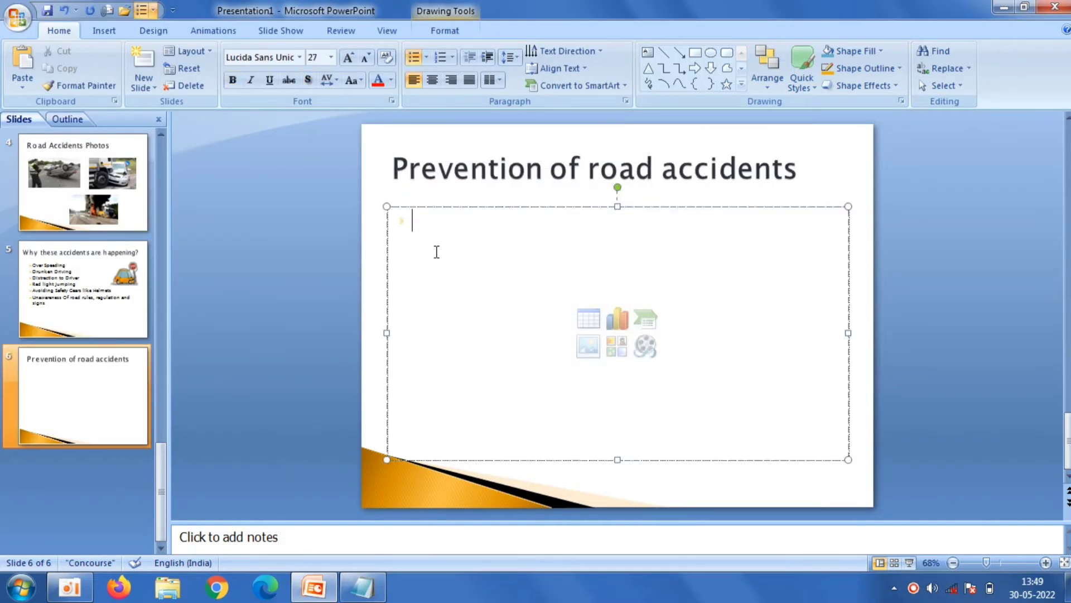
{"action": "left_click", "coordinate": [381, 581]}
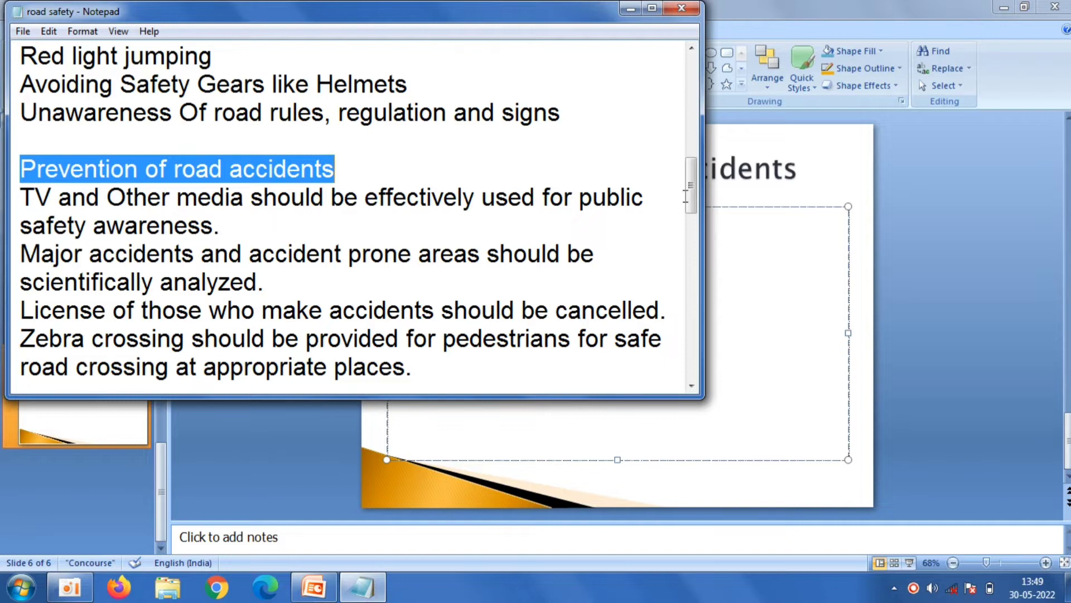
{"action": "left_click_drag", "start_coordinate": [691, 196], "coordinate": [691, 203]}
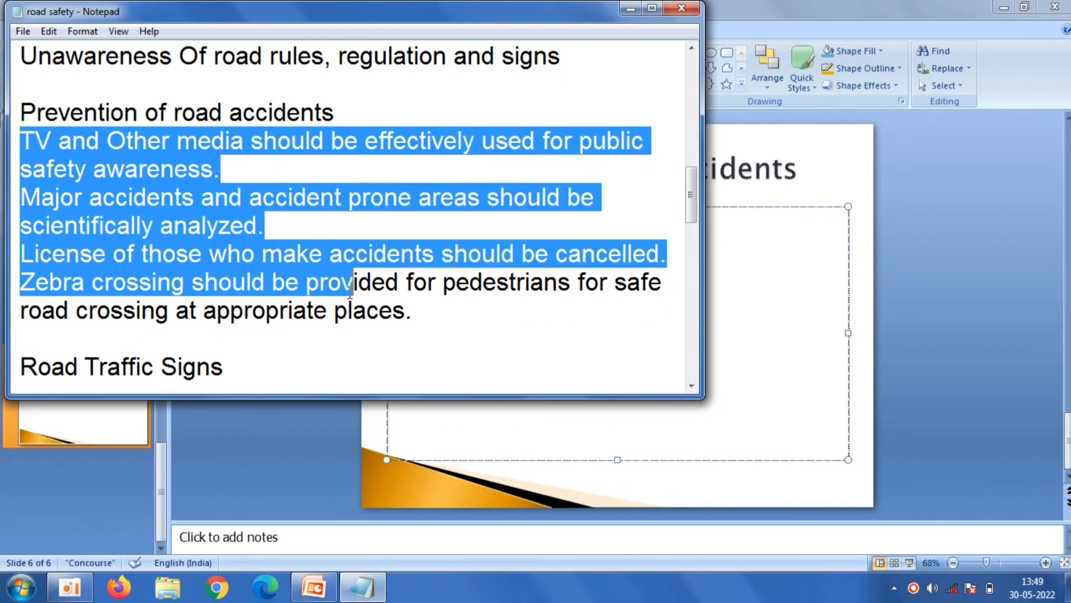
{"action": "left_click_drag", "start_coordinate": [18, 136], "coordinate": [414, 307]}
{"action": "right_click", "coordinate": [261, 244]}
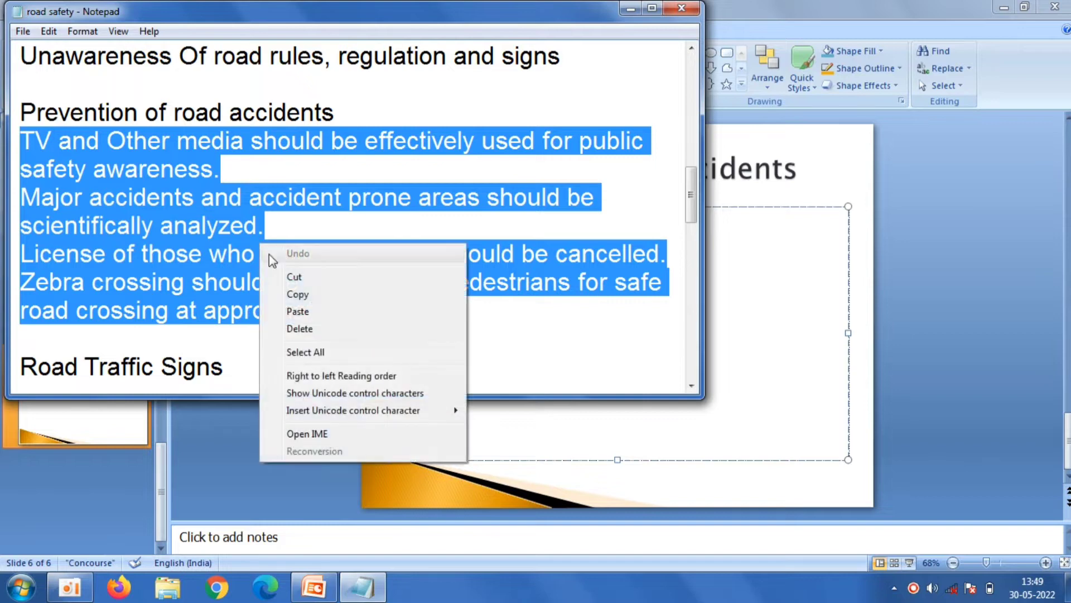
{"action": "left_click", "coordinate": [290, 291]}
{"action": "left_click", "coordinate": [773, 331]}
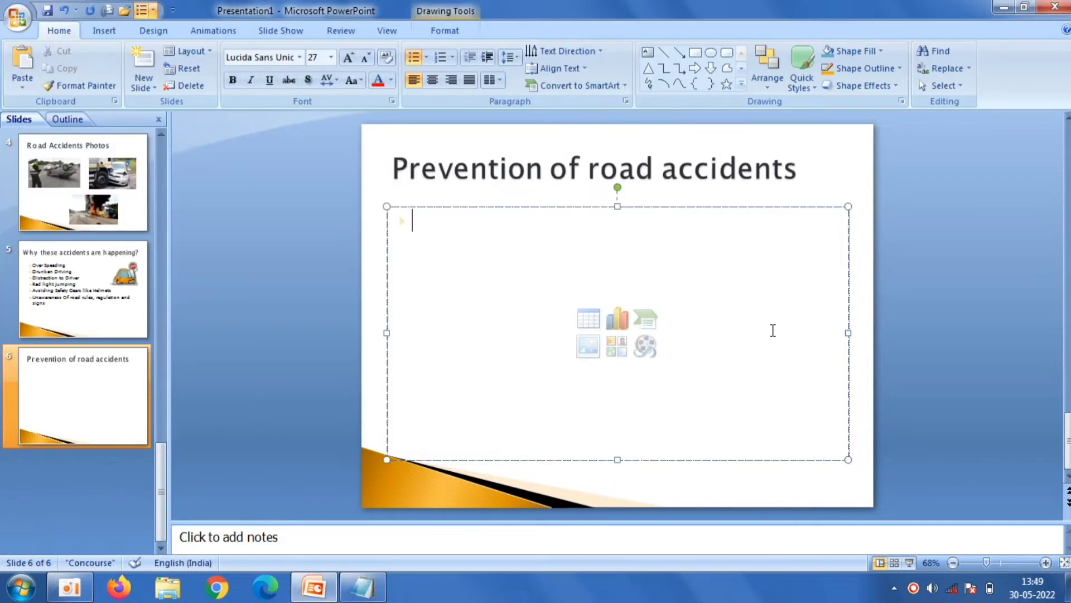
{"action": "left_click", "coordinate": [427, 57]}
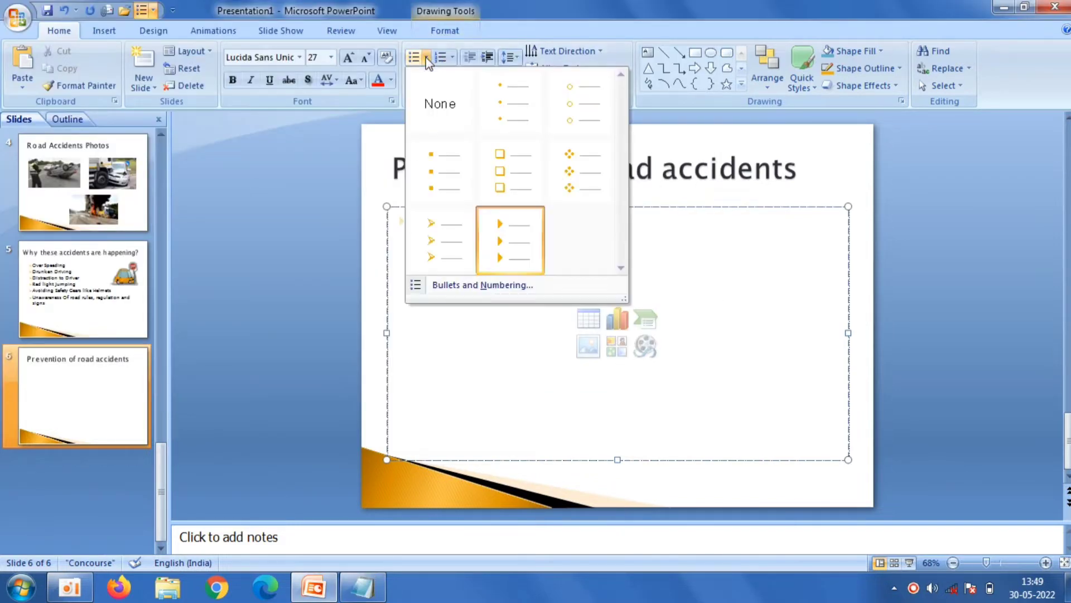
{"action": "left_click", "coordinate": [581, 155]}
{"action": "right_click", "coordinate": [504, 286]}
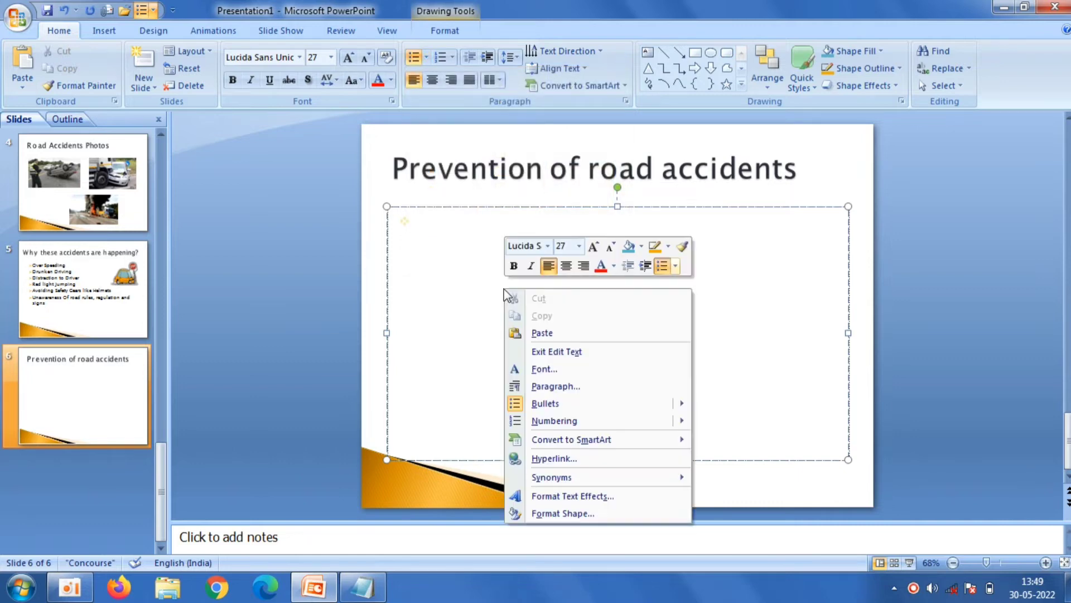
{"action": "left_click", "coordinate": [521, 332]}
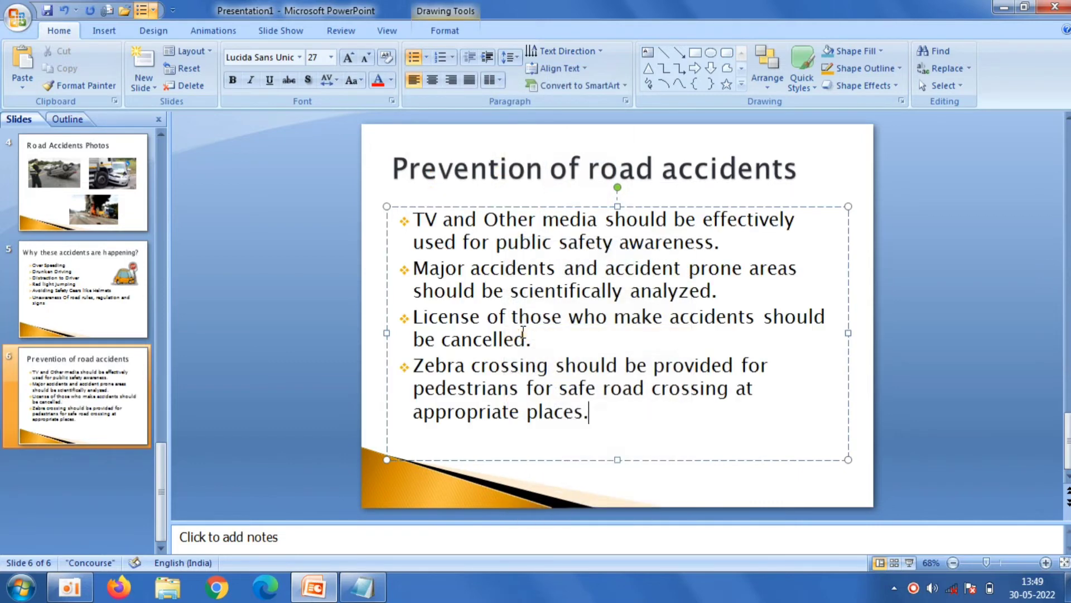
{"action": "left_click", "coordinate": [261, 249]}
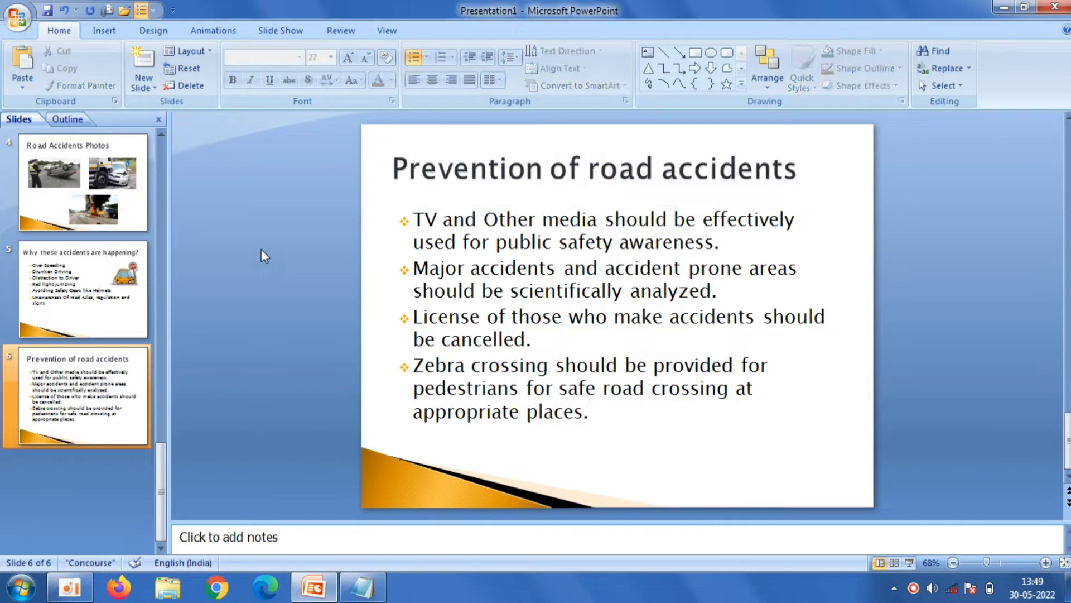
Step: Insert the Stop-Sign picture, shrink it to about 4.7 by 4.6 cm and place it lower right
{"action": "left_click", "coordinate": [106, 30]}
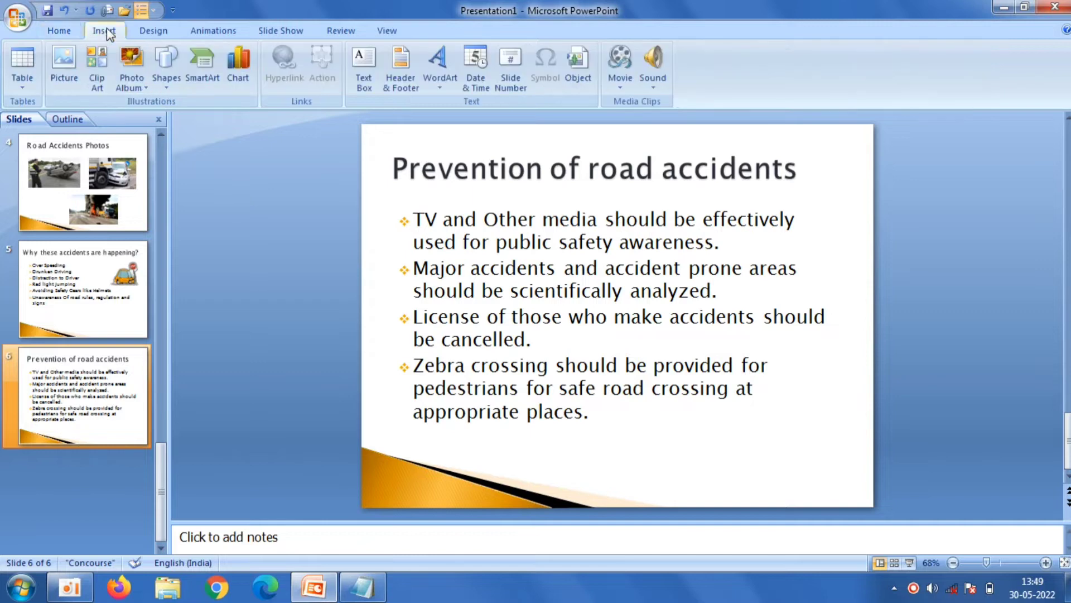
{"action": "left_click", "coordinate": [75, 55]}
{"action": "left_click", "coordinate": [268, 212]}
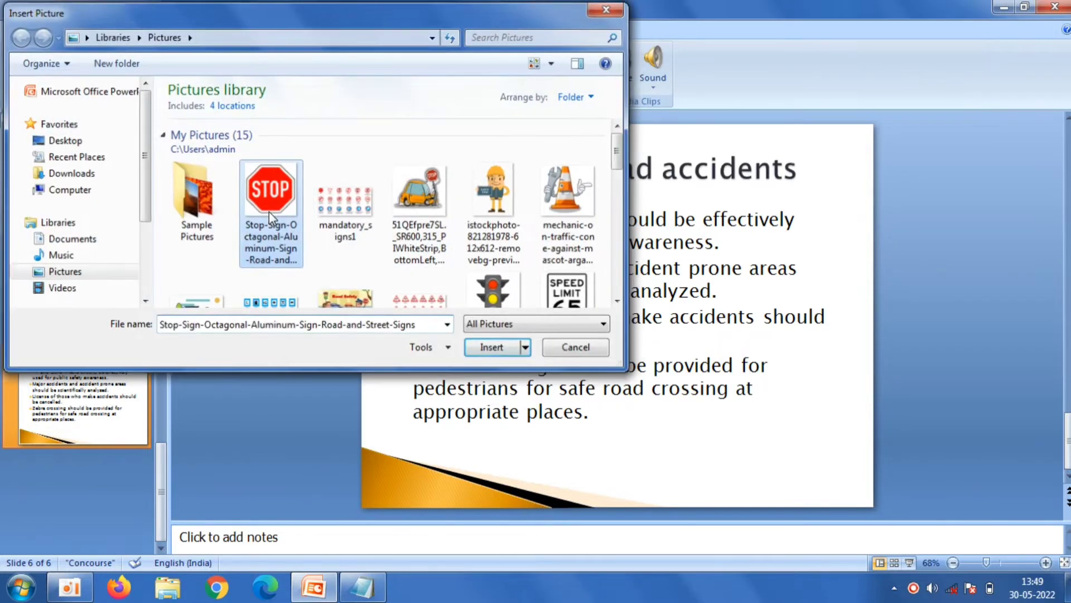
{"action": "double_click", "coordinate": [269, 212]}
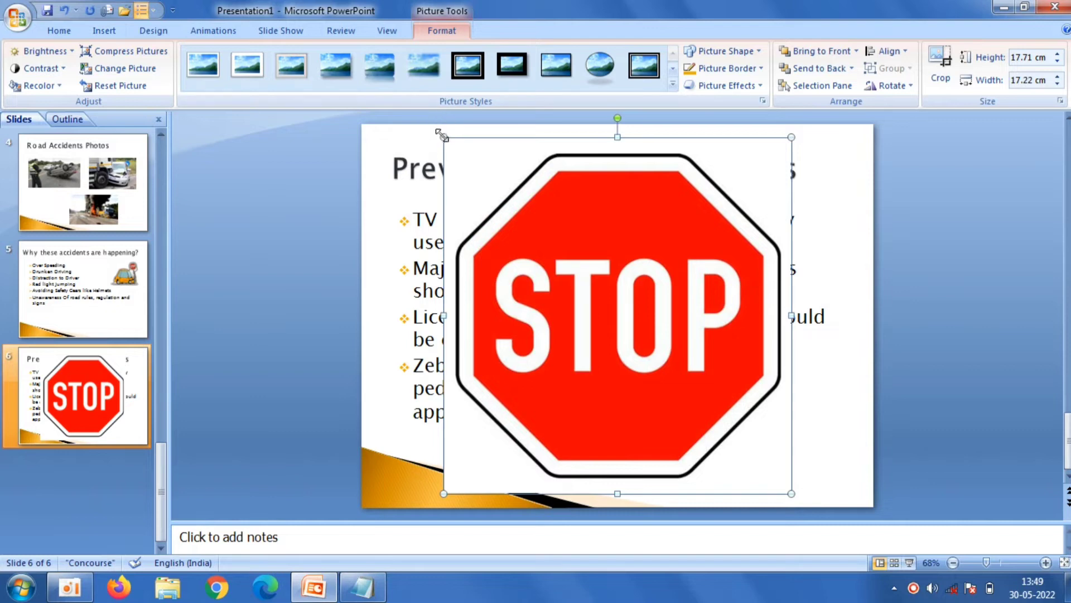
{"action": "left_click_drag", "start_coordinate": [441, 135], "coordinate": [638, 377]}
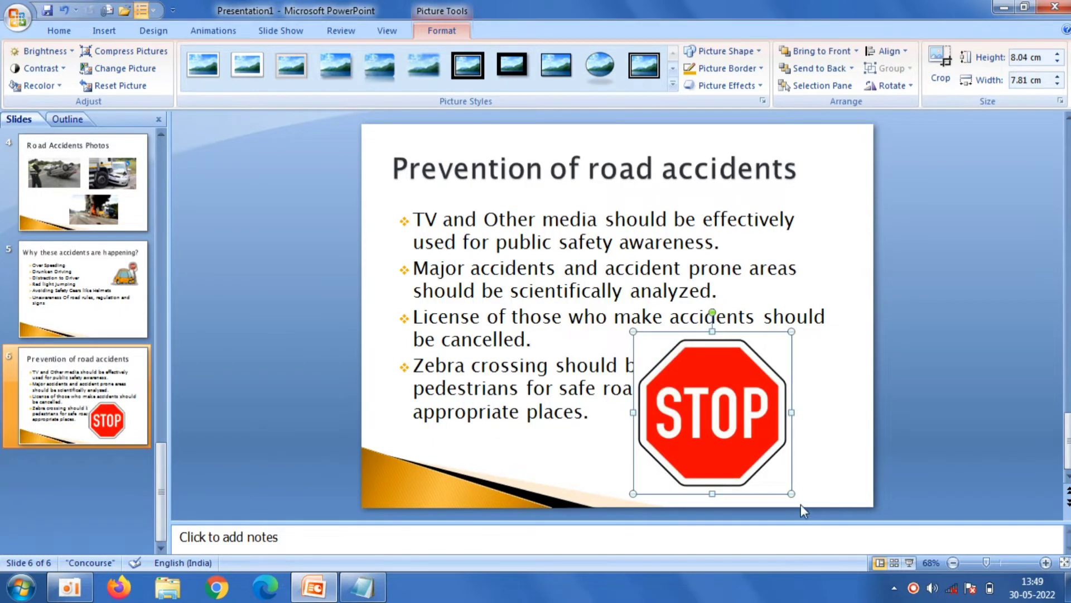
{"action": "left_click_drag", "start_coordinate": [791, 493], "coordinate": [746, 447]}
{"action": "left_click_drag", "start_coordinate": [679, 382], "coordinate": [788, 438]}
{"action": "left_click", "coordinate": [919, 412]}
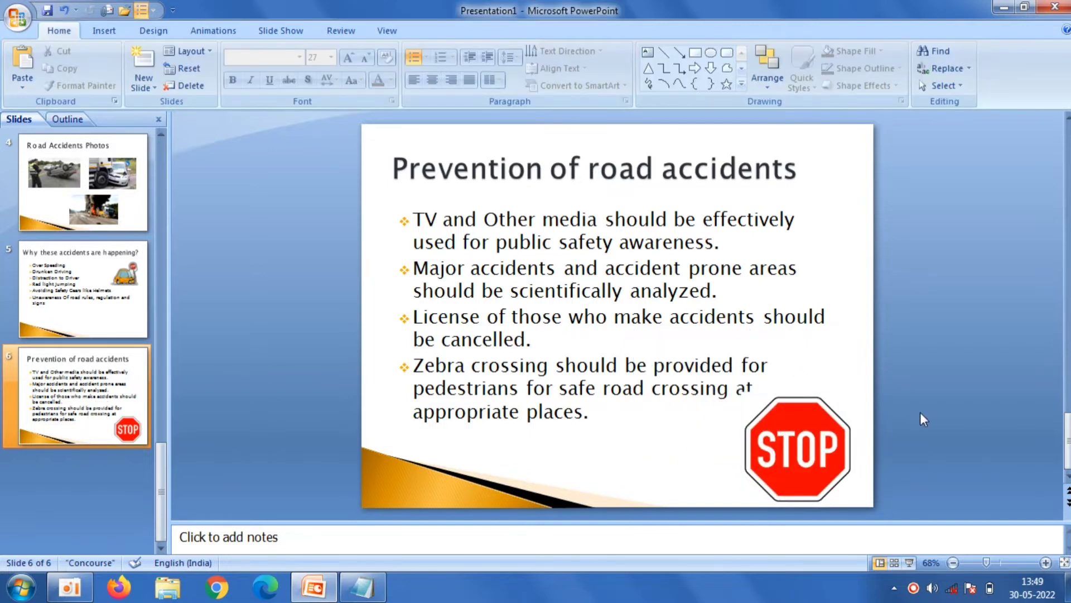
{"action": "left_click", "coordinate": [791, 440]}
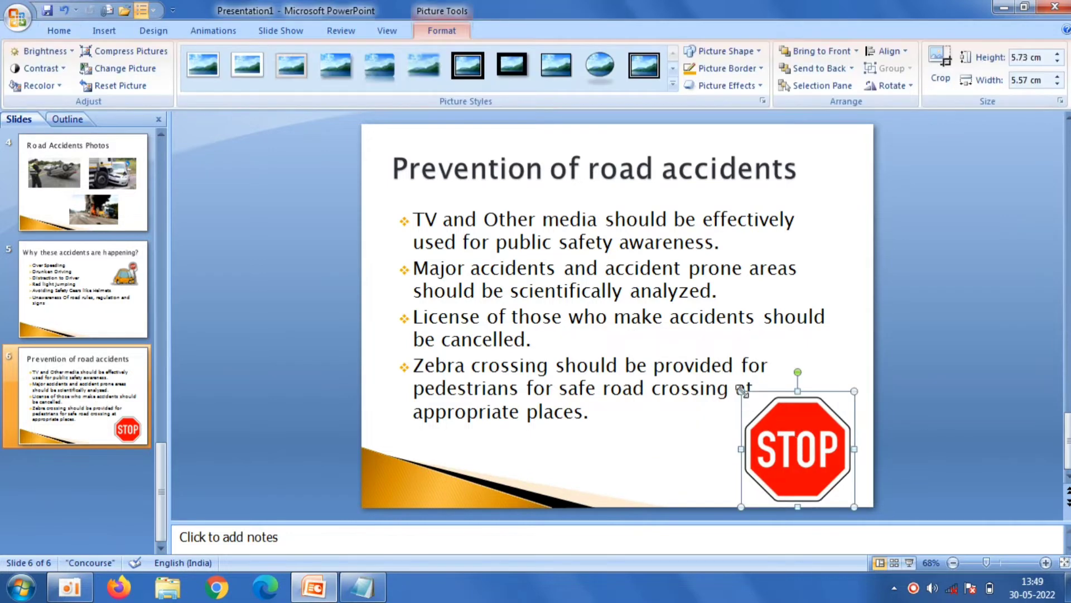
{"action": "left_click_drag", "start_coordinate": [741, 391], "coordinate": [762, 412]}
{"action": "left_click_drag", "start_coordinate": [798, 459], "coordinate": [790, 444]}
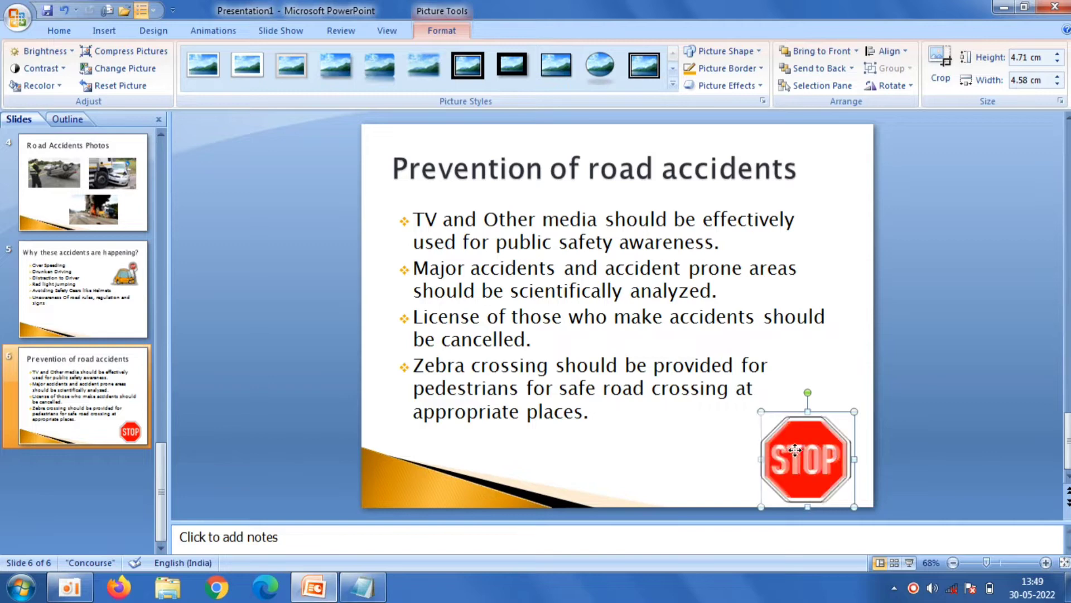
{"action": "left_click", "coordinate": [929, 419]}
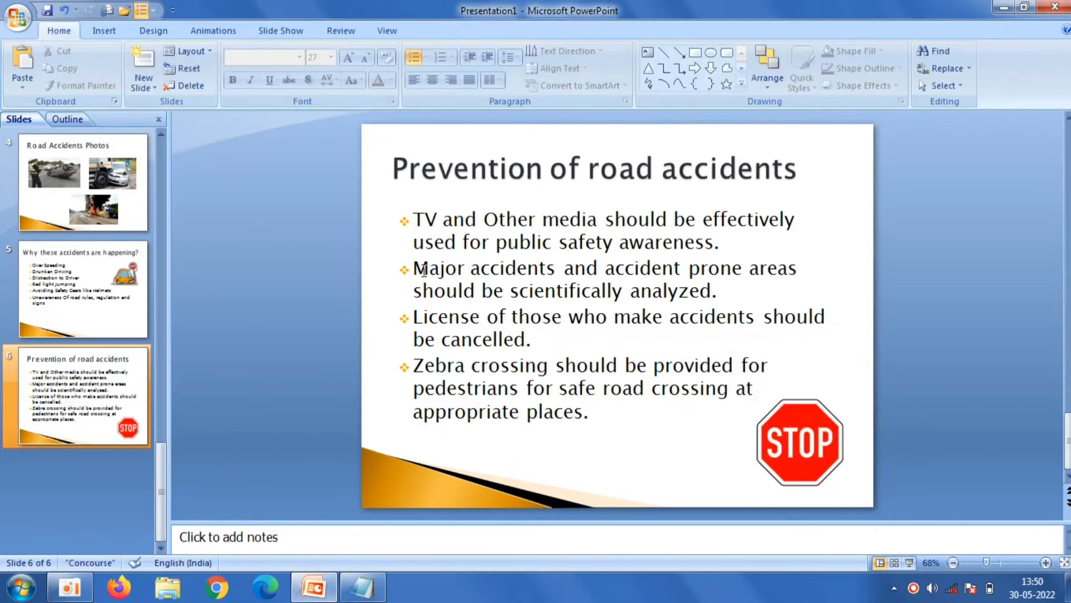
Step: Add a Title and Content slide titled 'Road Traffic Signs' copied from Notepad
{"action": "left_click", "coordinate": [143, 88]}
{"action": "left_click", "coordinate": [241, 165]}
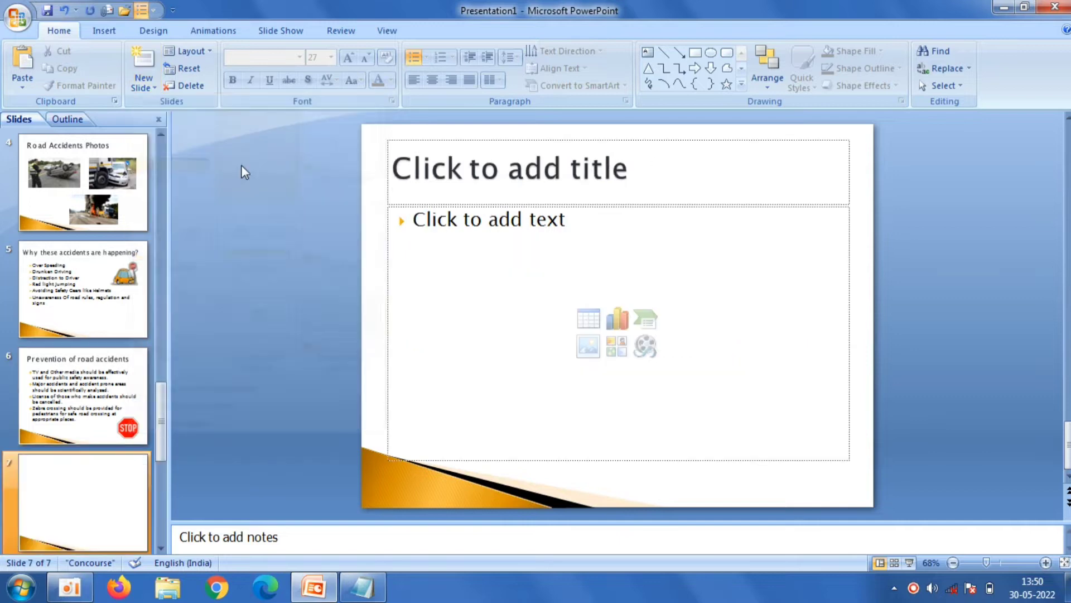
{"action": "left_click", "coordinate": [430, 199]}
{"action": "left_click", "coordinate": [379, 594]}
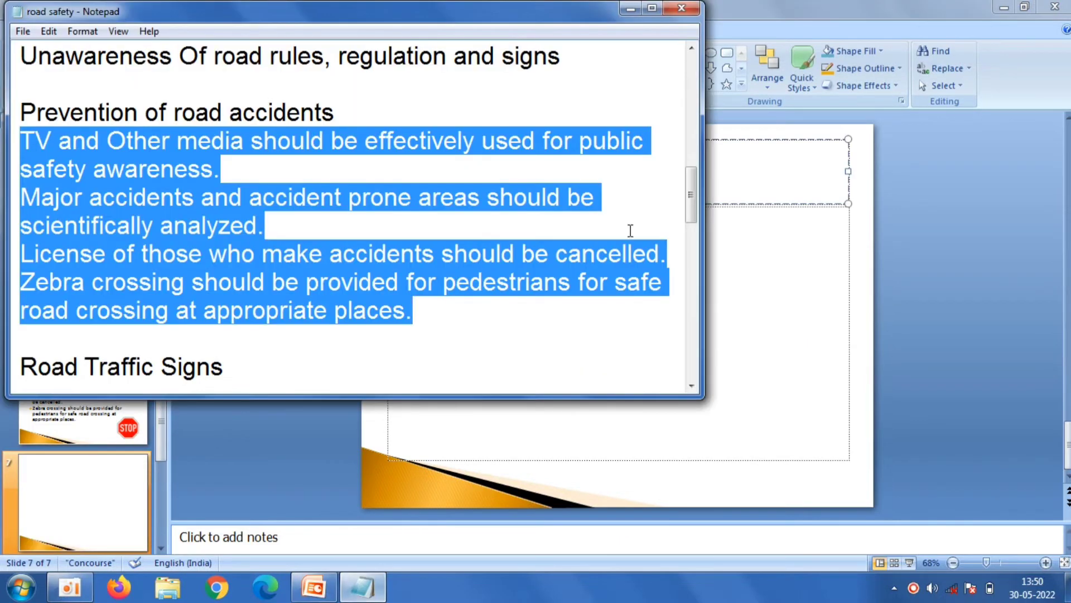
{"action": "left_click_drag", "start_coordinate": [694, 211], "coordinate": [694, 230]}
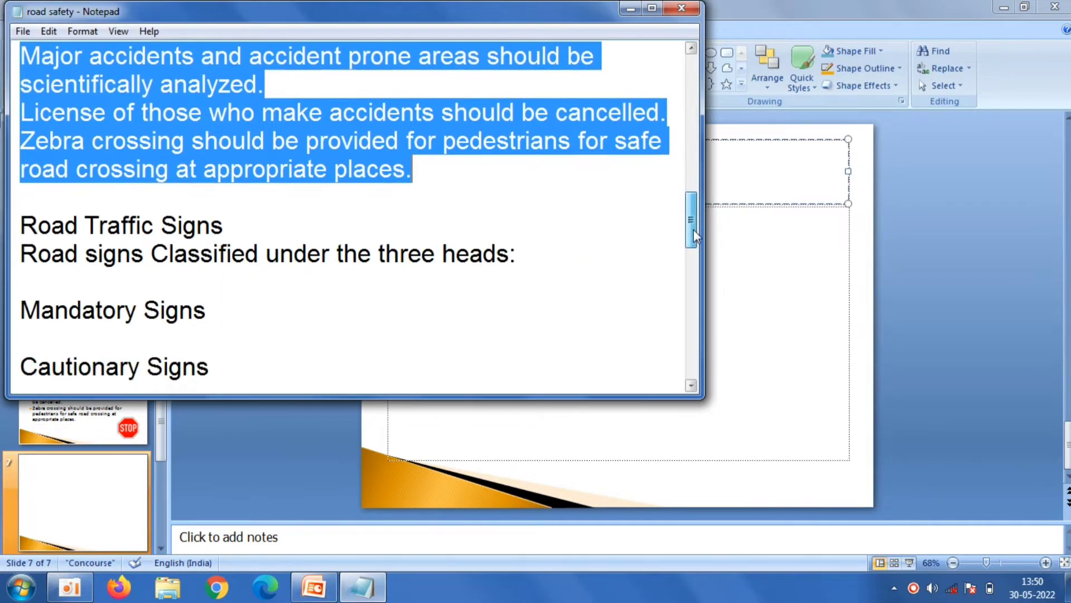
{"action": "left_click_drag", "start_coordinate": [241, 222], "coordinate": [18, 221]}
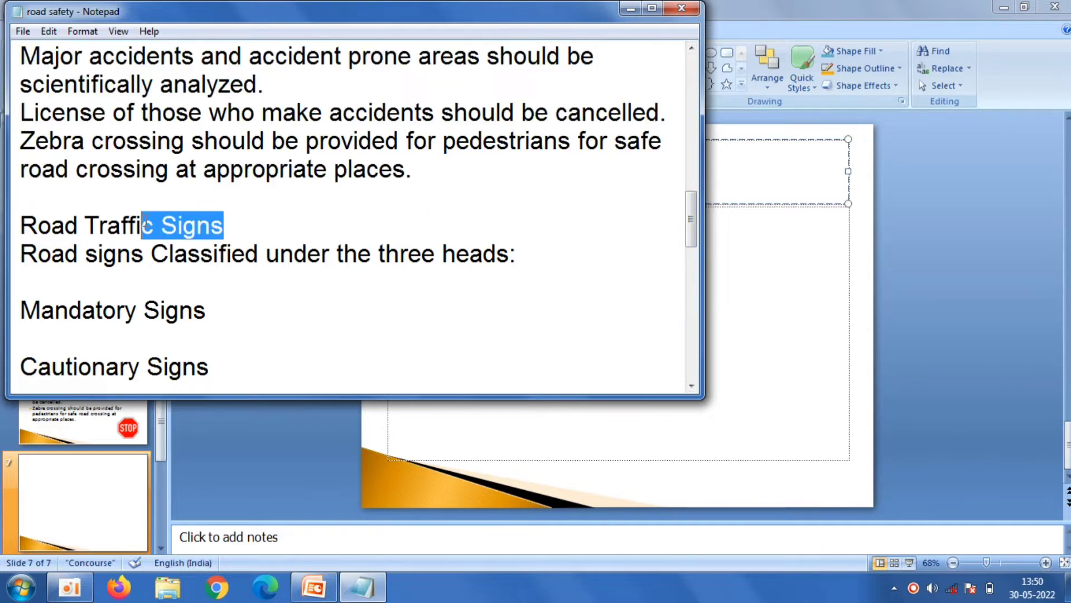
{"action": "right_click", "coordinate": [55, 223]}
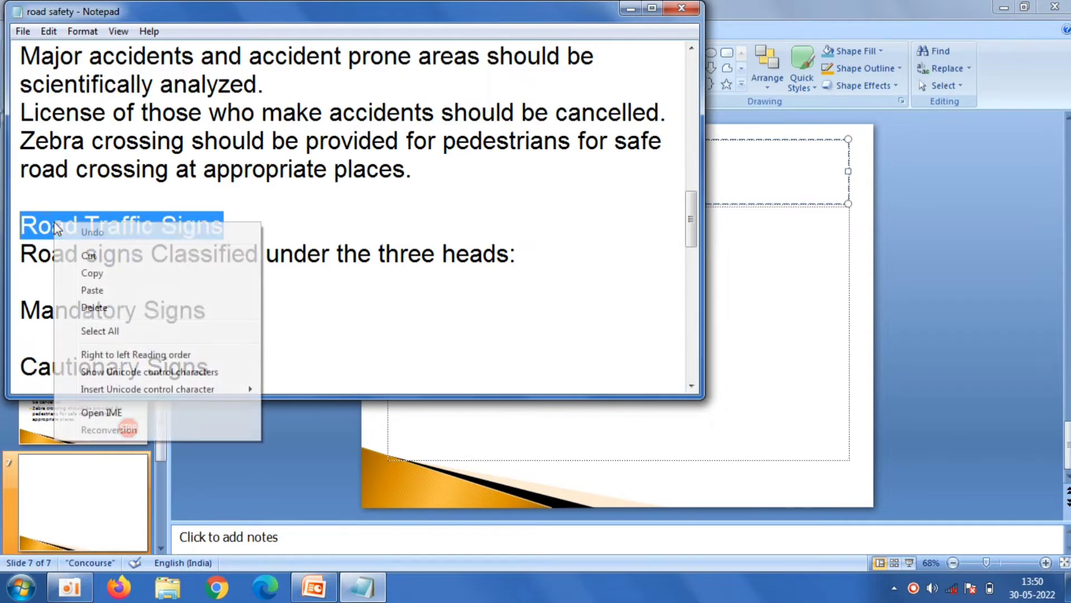
{"action": "left_click", "coordinate": [95, 275]}
{"action": "left_click", "coordinate": [771, 174]}
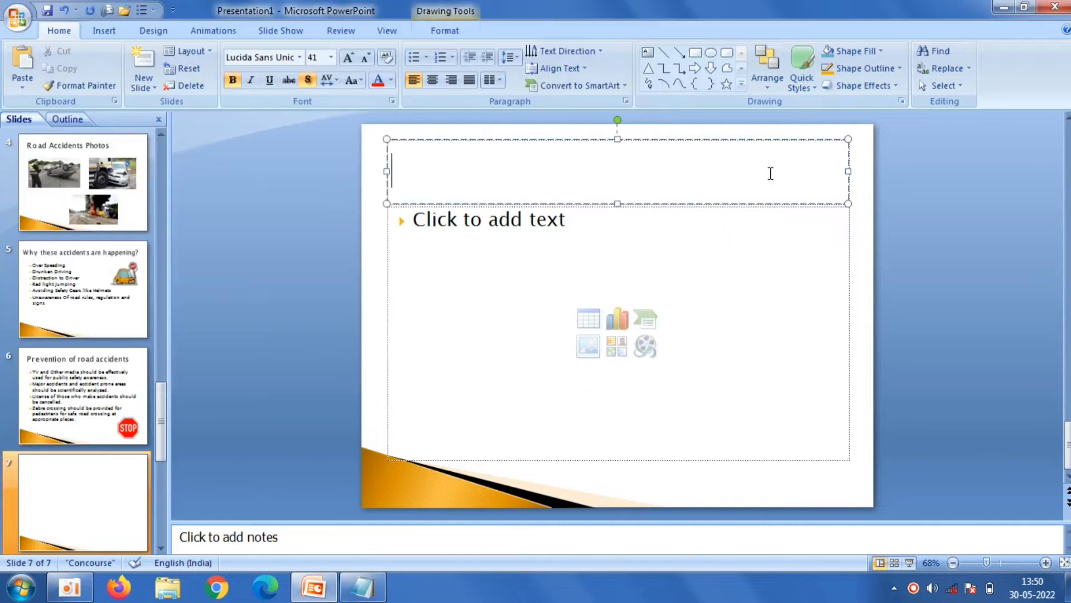
{"action": "right_click", "coordinate": [770, 174]}
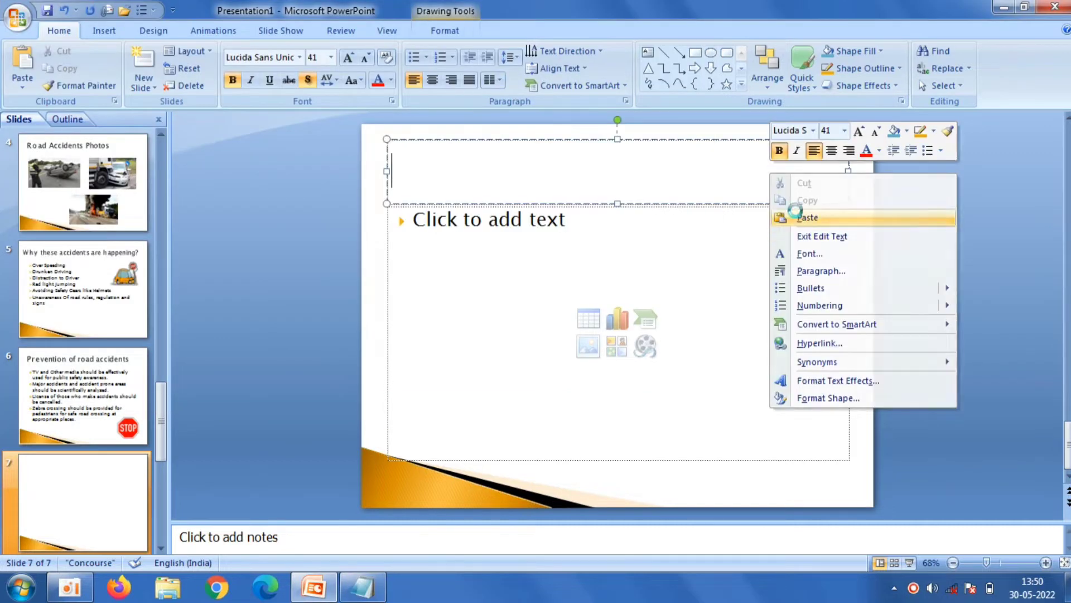
{"action": "left_click", "coordinate": [798, 214]}
Step: Paste the three-heads sentence and Mandatory, Cautionary, Informatory Signs lines into the body
{"action": "left_click", "coordinate": [471, 269]}
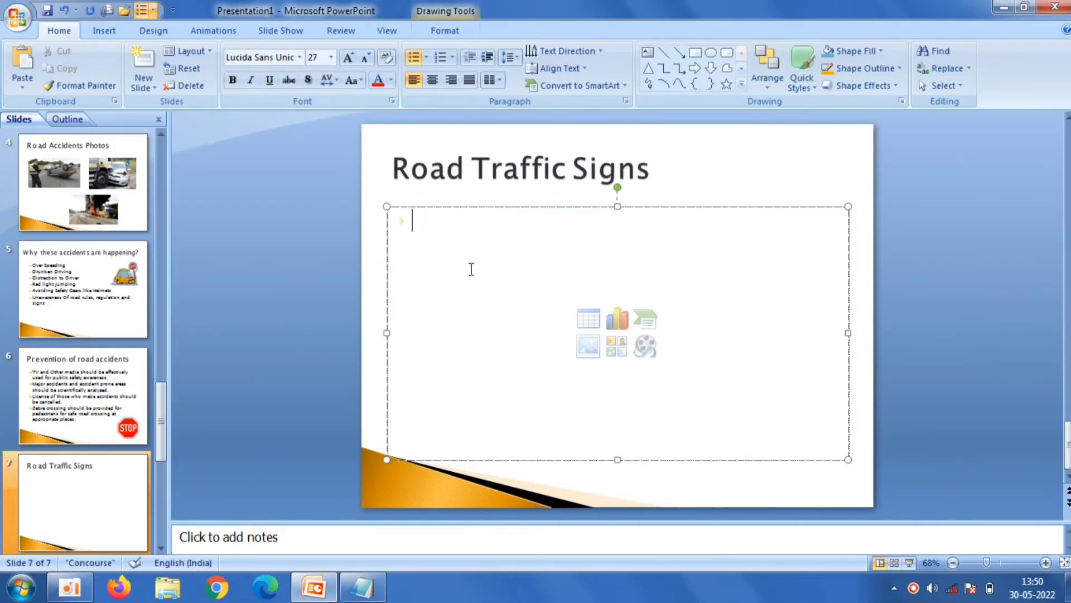
{"action": "left_click", "coordinate": [363, 587]}
{"action": "left_click_drag", "start_coordinate": [690, 219], "coordinate": [690, 235]}
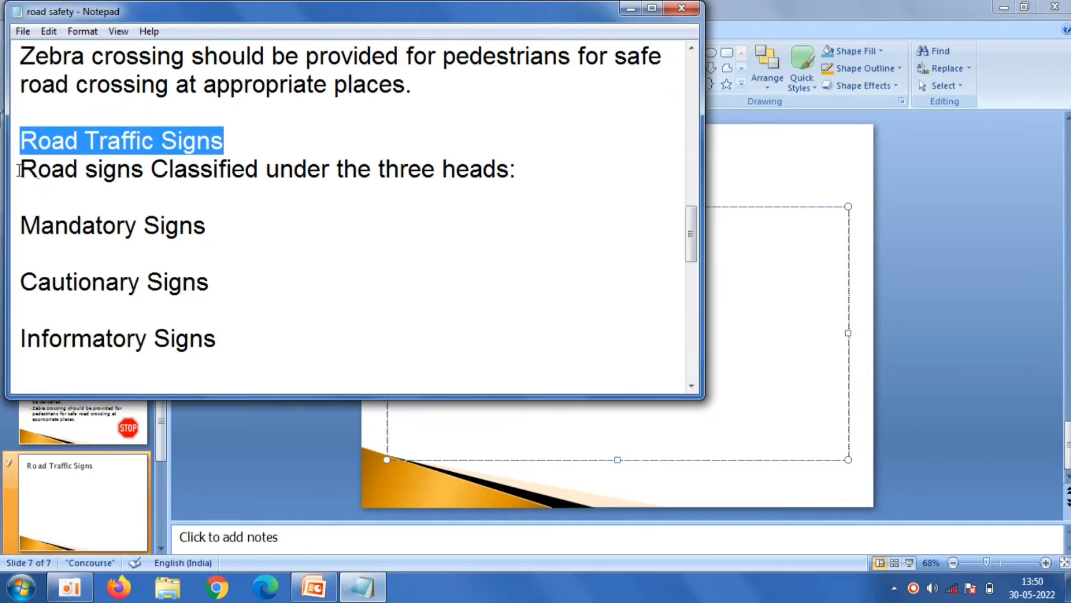
{"action": "left_click_drag", "start_coordinate": [19, 169], "coordinate": [217, 340]}
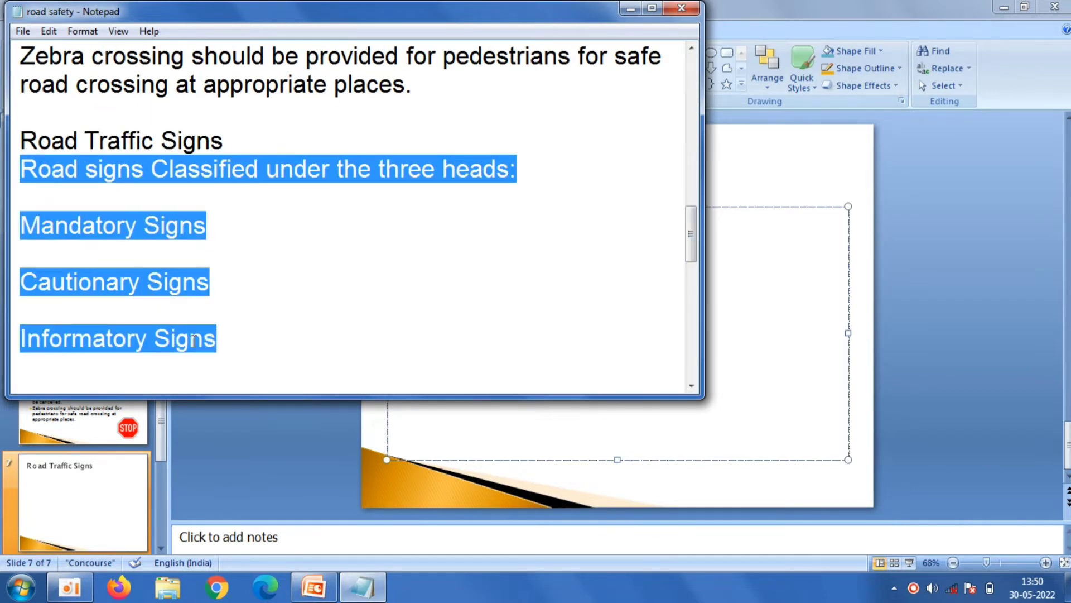
{"action": "right_click", "coordinate": [193, 340]}
{"action": "left_click", "coordinate": [295, 391]}
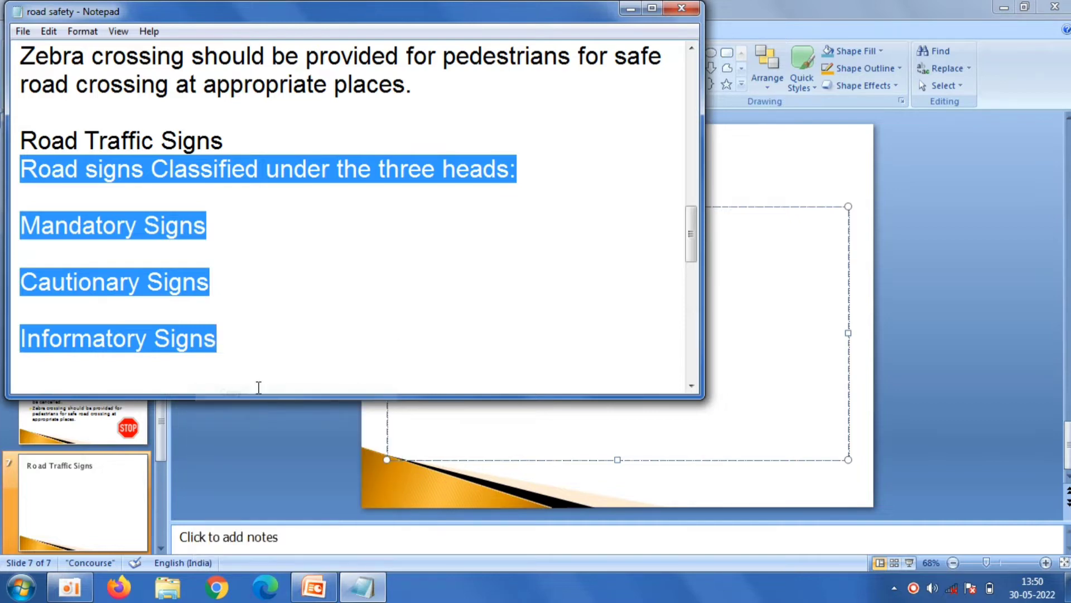
{"action": "left_click", "coordinate": [785, 277]}
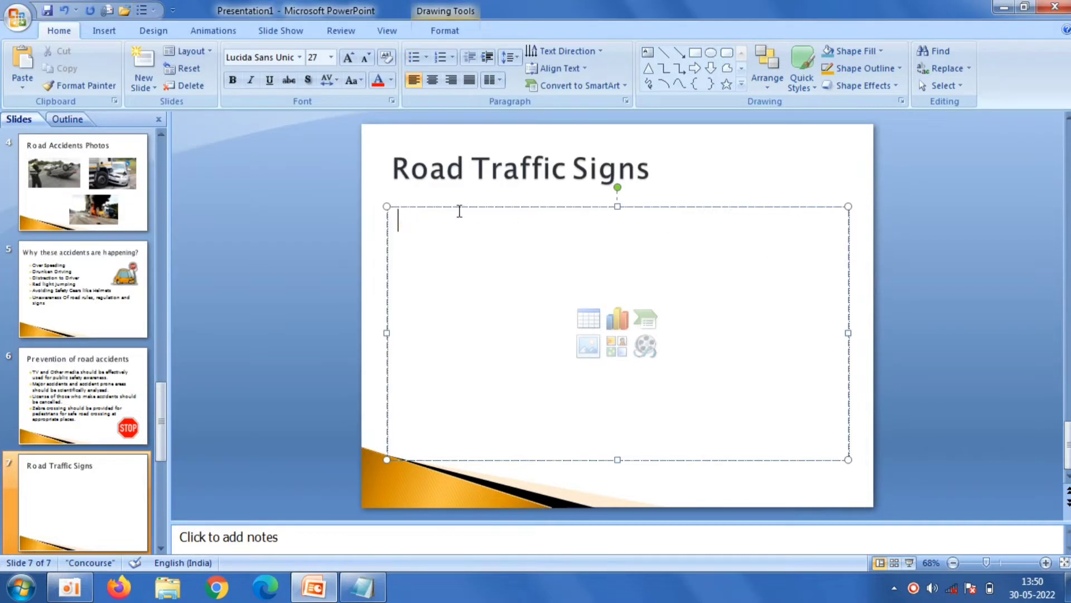
{"action": "right_click", "coordinate": [452, 249]}
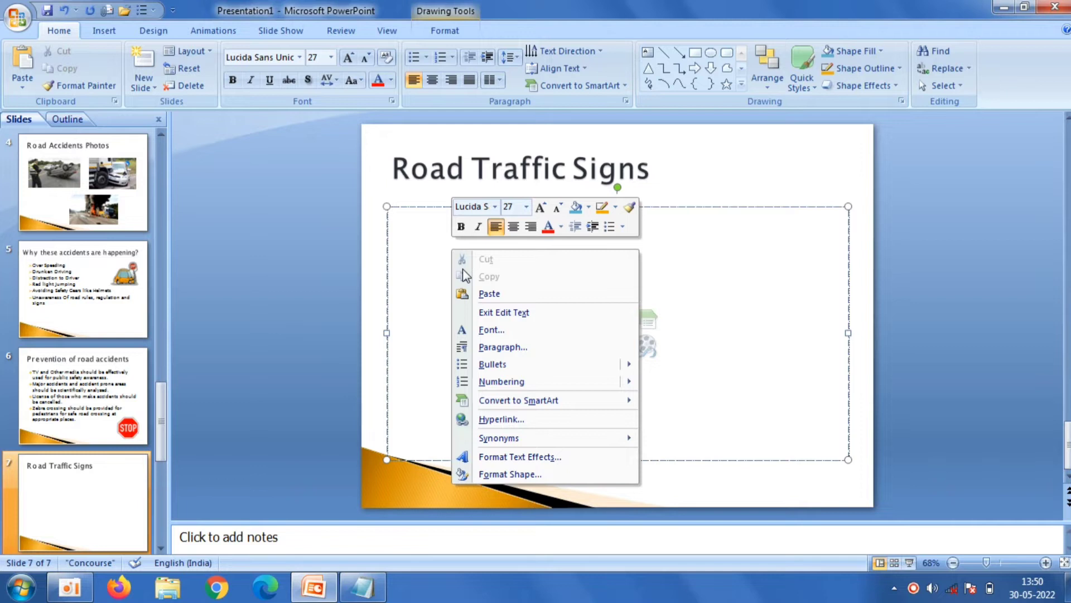
{"action": "left_click", "coordinate": [480, 299]}
{"action": "left_click_drag", "start_coordinate": [594, 387], "coordinate": [397, 239]}
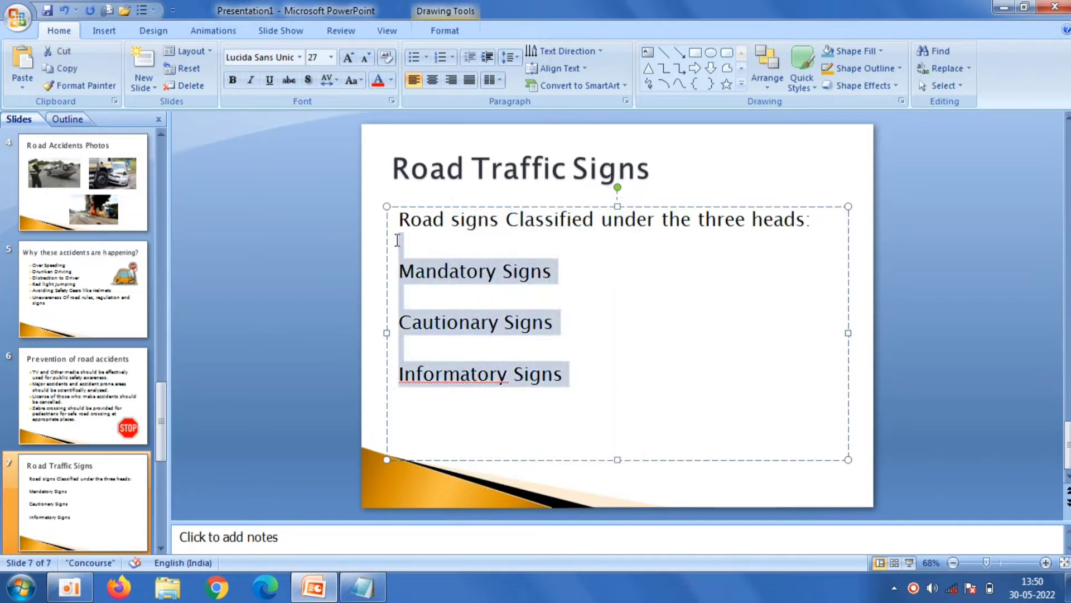
{"action": "left_click", "coordinate": [427, 59]}
Step: Give the three sign lines dot bullets and add an 8.53 cm traffic-light picture beside them
{"action": "left_click", "coordinate": [535, 112]}
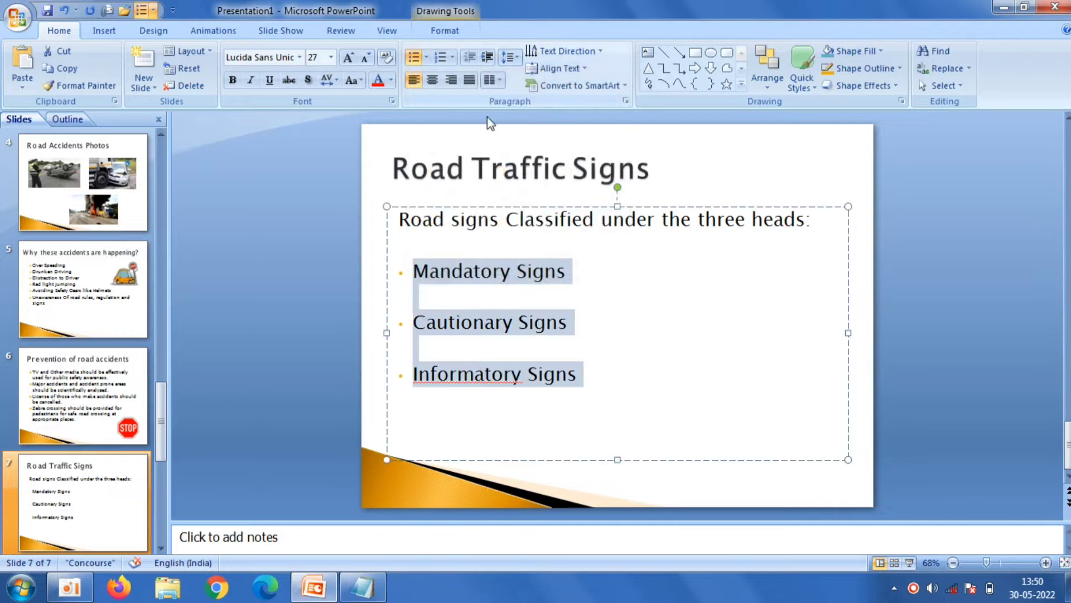
{"action": "left_click", "coordinate": [95, 35]}
{"action": "left_click", "coordinate": [60, 69]}
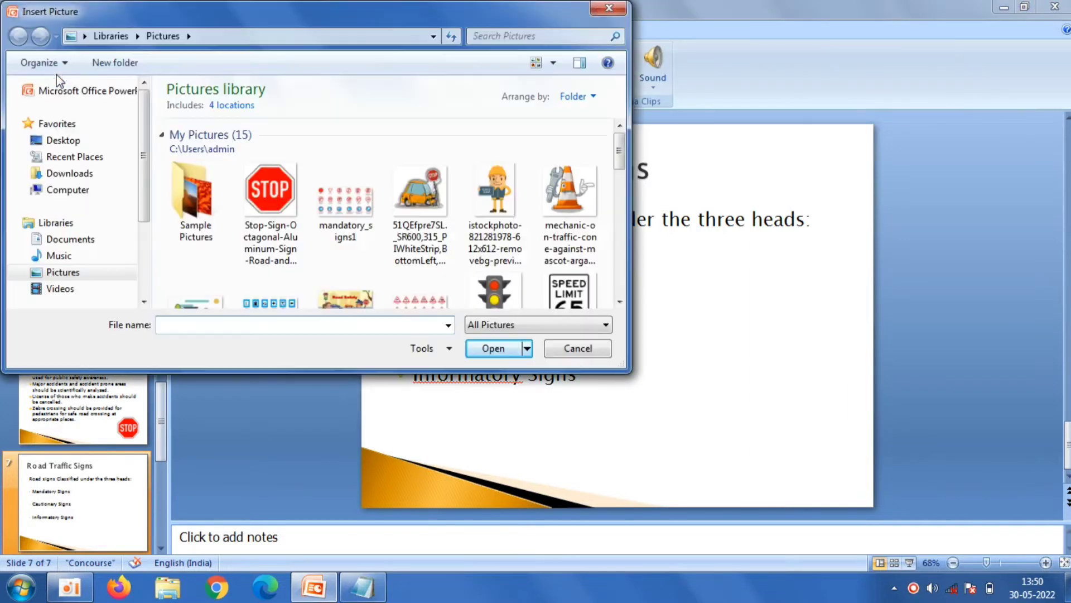
{"action": "scroll", "coordinate": [619, 164], "scroll_direction": "down", "scroll_amount": 5}
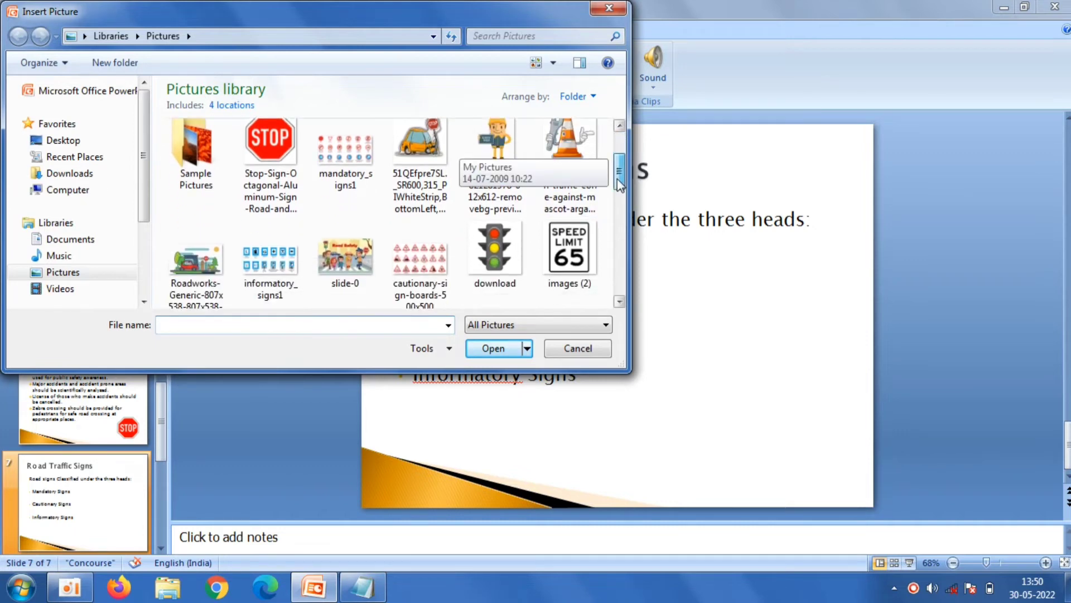
{"action": "double_click", "coordinate": [507, 196]}
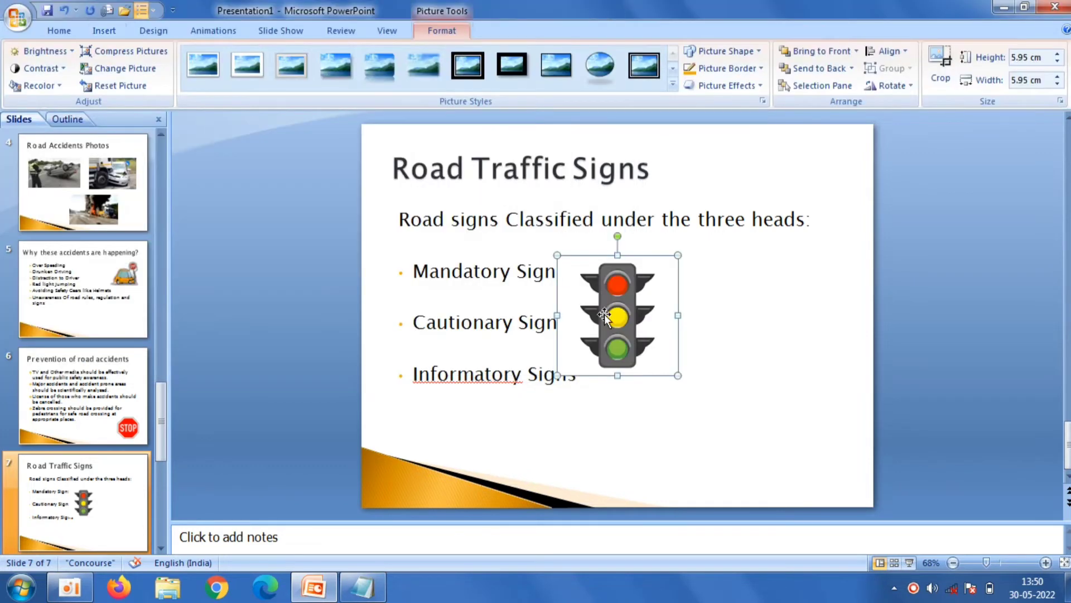
{"action": "left_click_drag", "start_coordinate": [617, 320], "coordinate": [705, 328]}
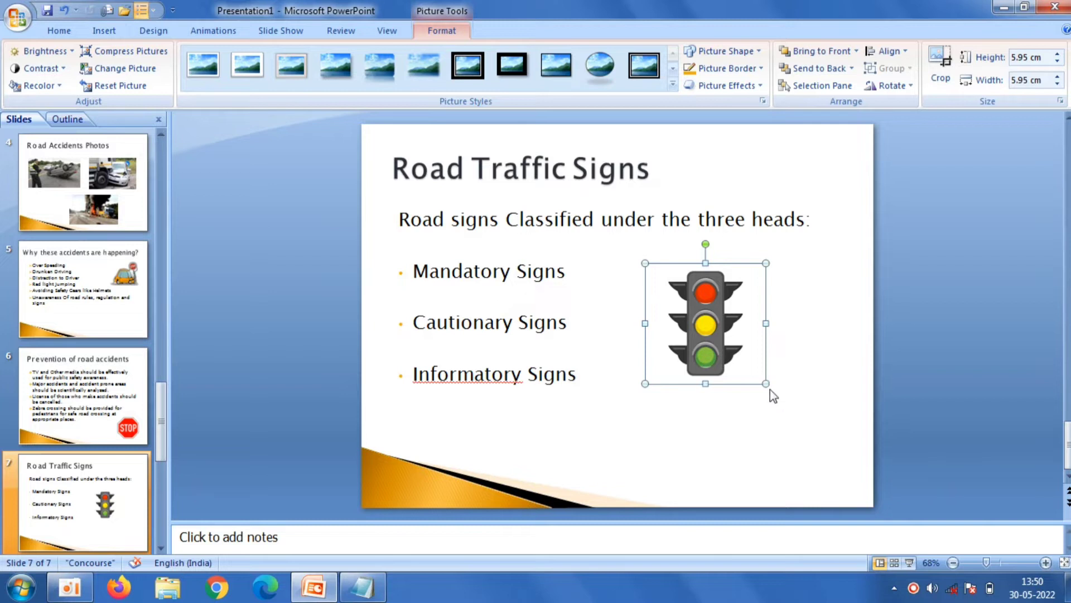
{"action": "left_click_drag", "start_coordinate": [763, 379], "coordinate": [818, 423]}
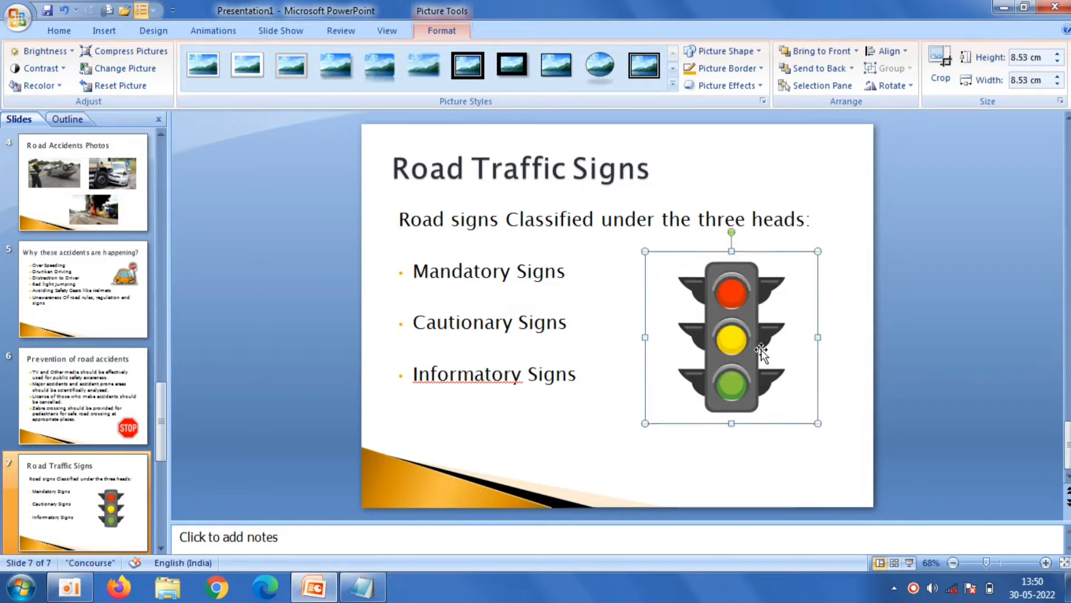
{"action": "left_click", "coordinate": [966, 335]}
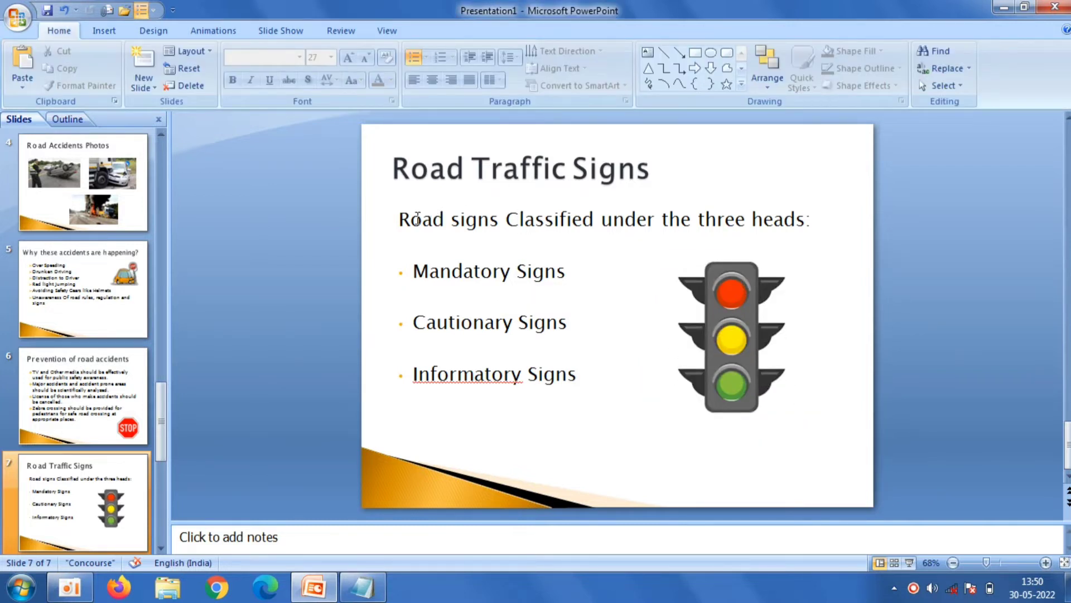
Step: Add a new Title and Content slide and title it 'Mandatory Signs', copied from the Notepad notes
{"action": "left_click", "coordinate": [144, 84]}
{"action": "left_click", "coordinate": [248, 165]}
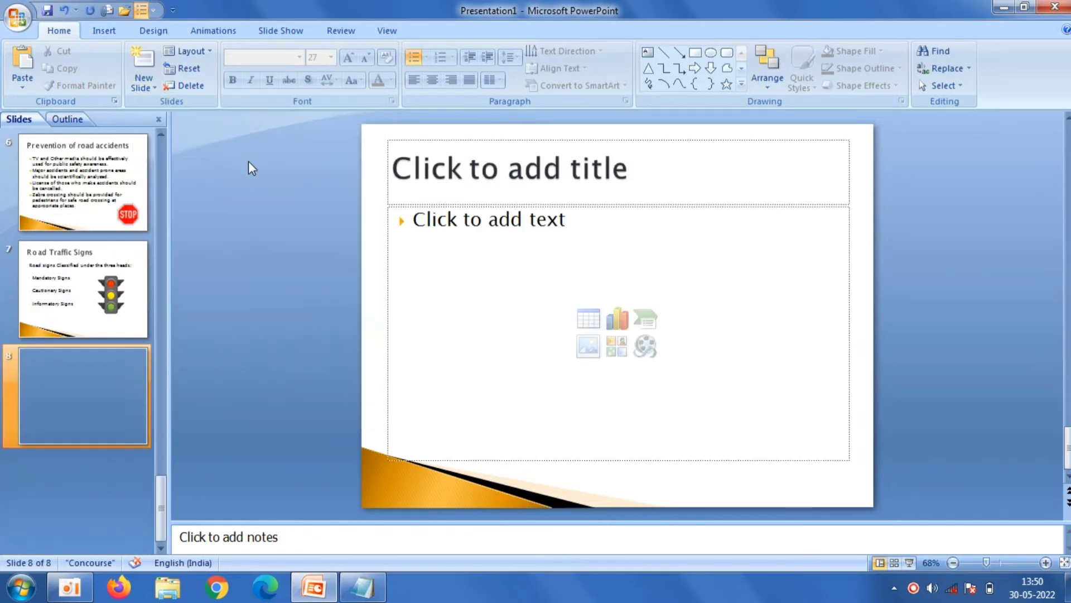
{"action": "left_click", "coordinate": [441, 178]}
{"action": "left_click", "coordinate": [363, 587]}
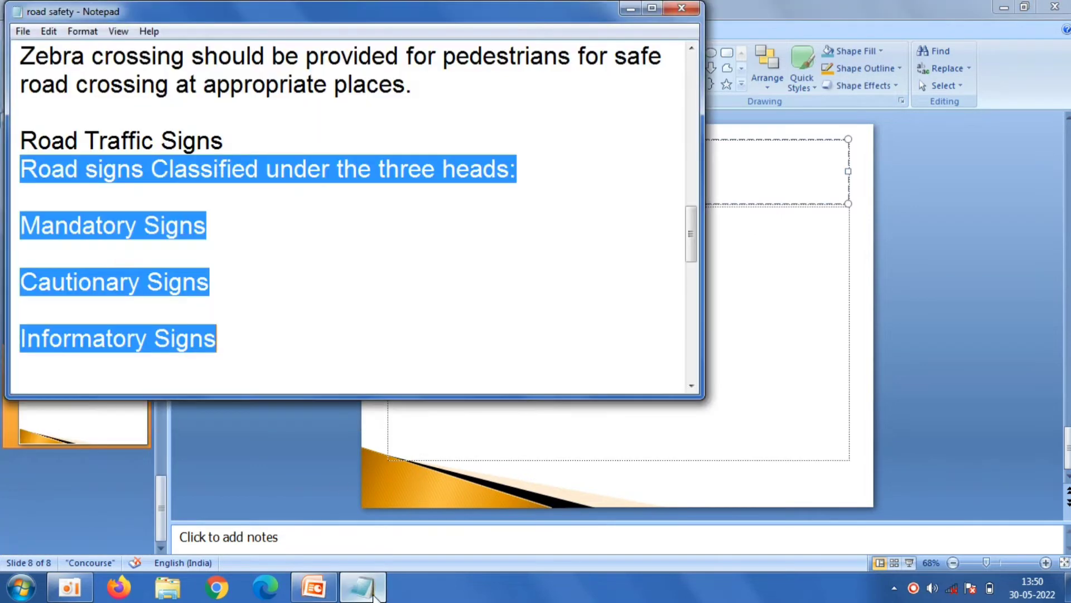
{"action": "left_click_drag", "start_coordinate": [690, 245], "coordinate": [690, 279]}
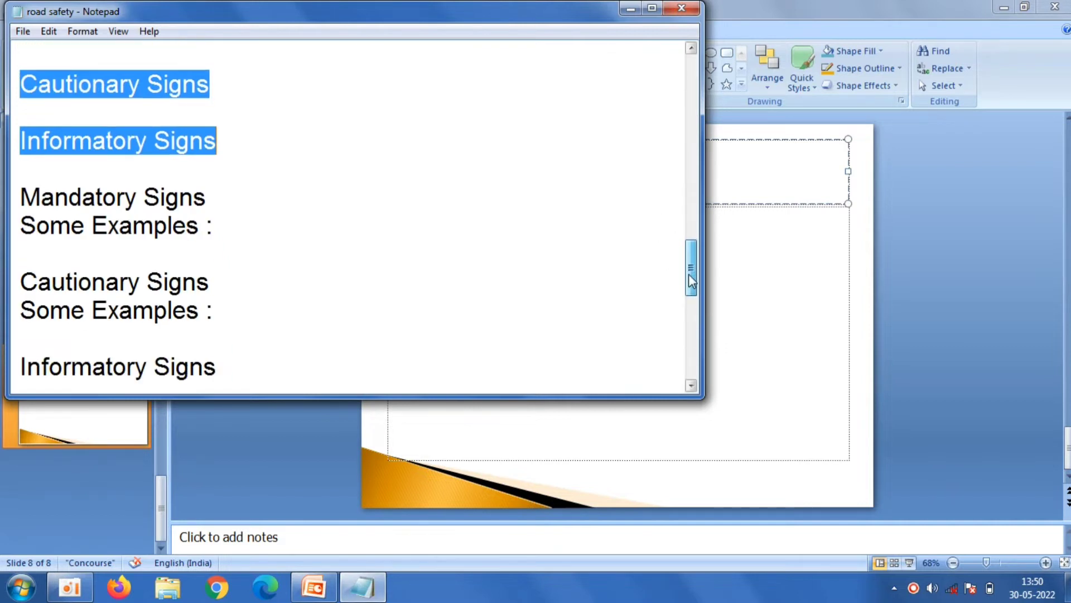
{"action": "left_click_drag", "start_coordinate": [215, 205], "coordinate": [22, 206]}
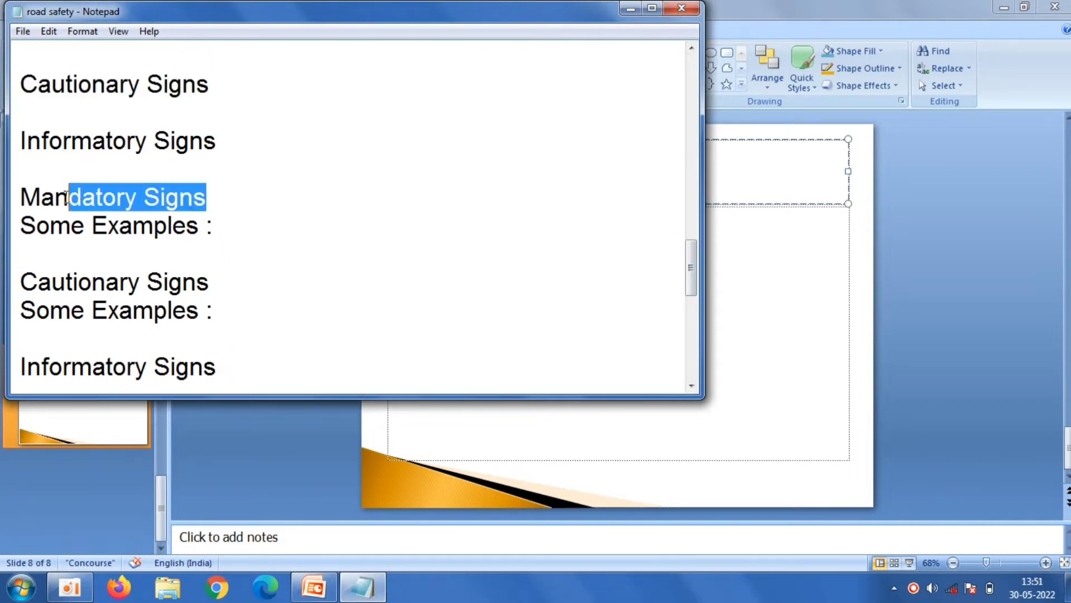
{"action": "right_click", "coordinate": [32, 198]}
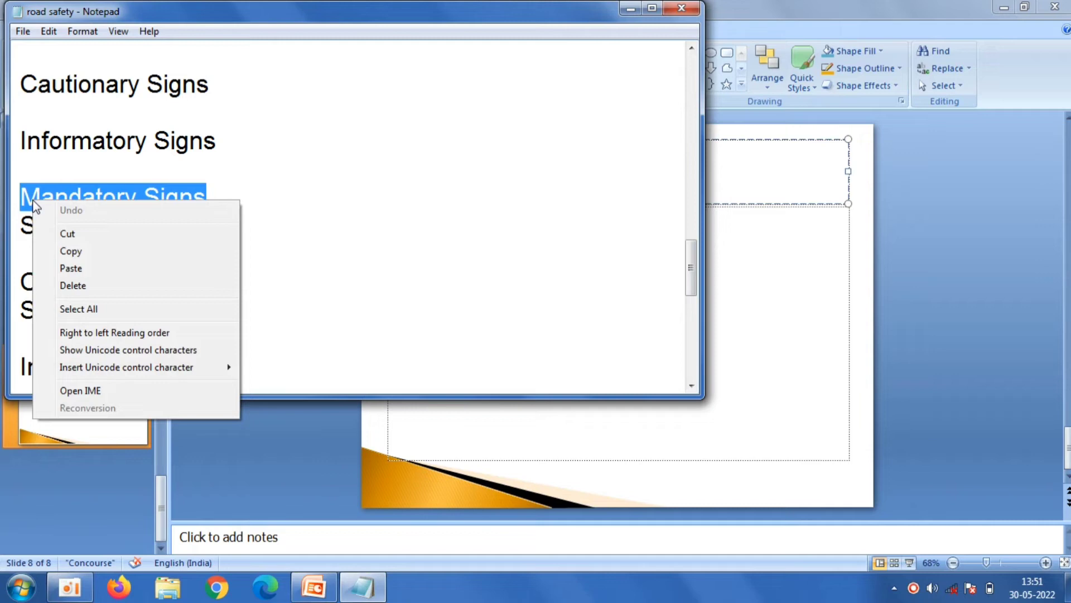
{"action": "left_click", "coordinate": [65, 249]}
{"action": "left_click", "coordinate": [273, 457]}
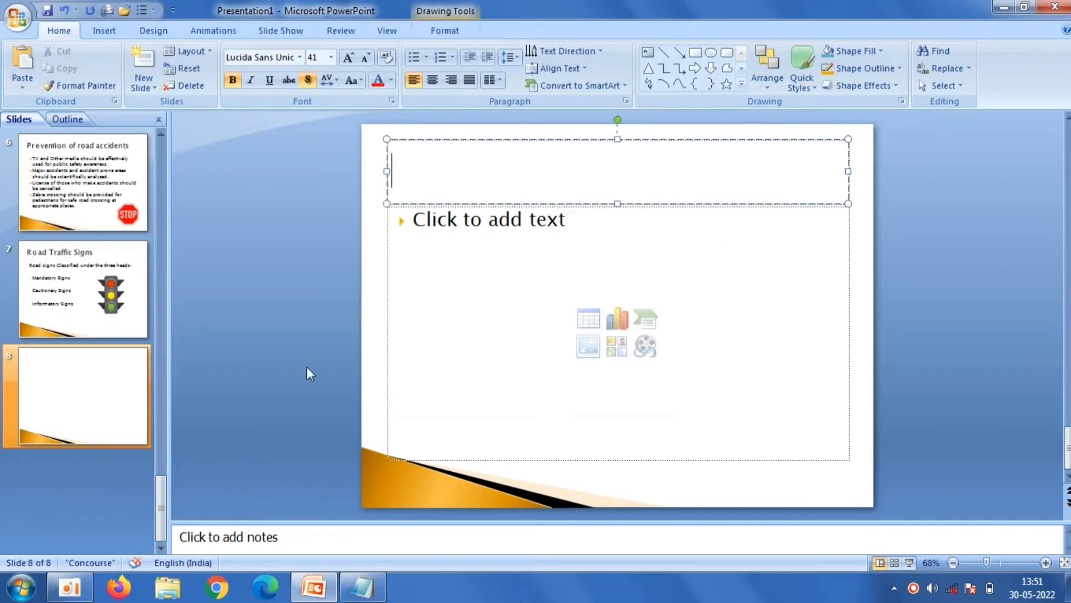
{"action": "right_click", "coordinate": [461, 178]}
{"action": "left_click", "coordinate": [491, 220]}
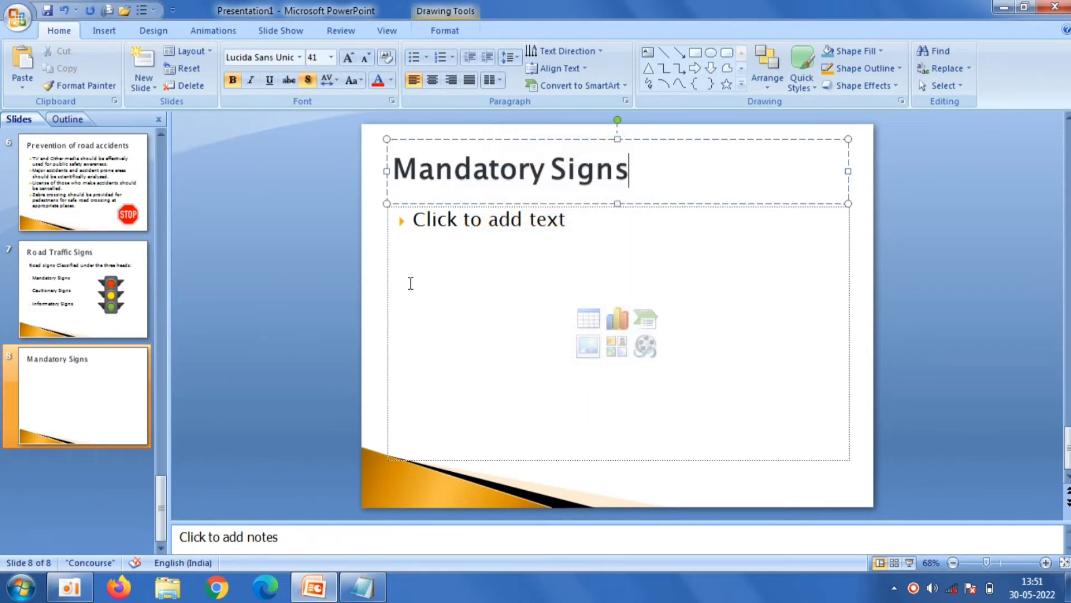
Step: Paste 'Some Examples :' from the notes into the body as an unbulleted line
{"action": "left_click", "coordinate": [435, 247]}
{"action": "left_click", "coordinate": [363, 587]}
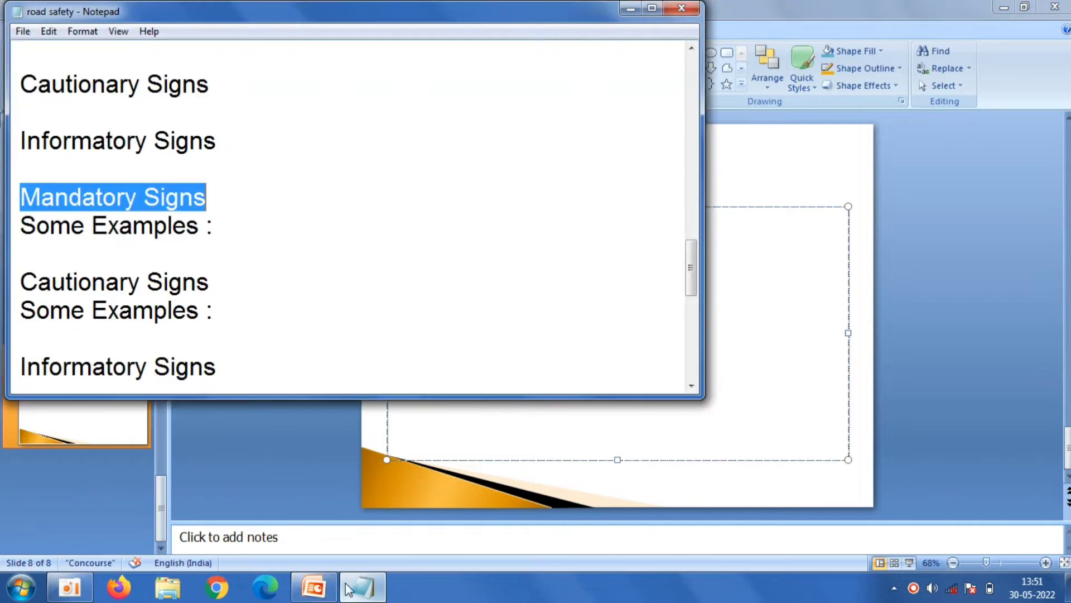
{"action": "left_click_drag", "start_coordinate": [225, 226], "coordinate": [22, 226]}
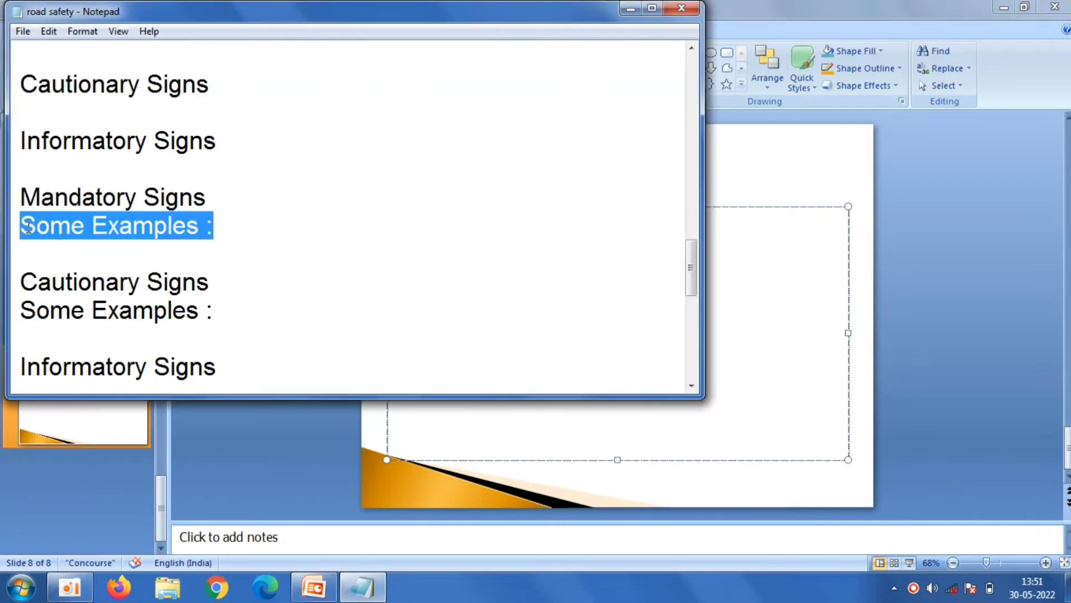
{"action": "right_click", "coordinate": [28, 226]}
{"action": "left_click", "coordinate": [73, 278]}
{"action": "left_click", "coordinate": [283, 477]}
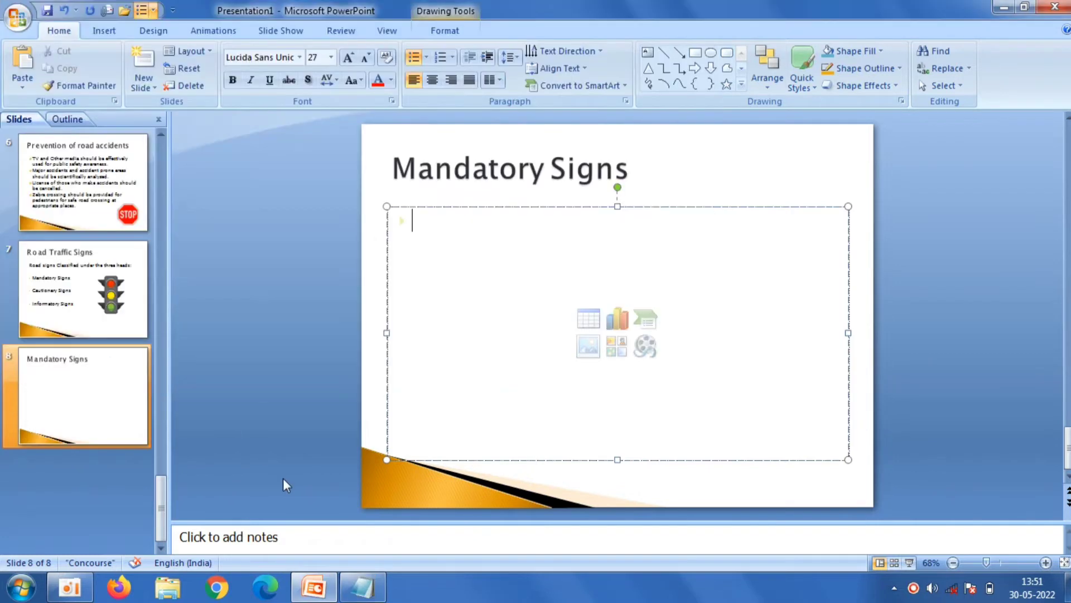
{"action": "key", "text": "BackSpace"}
{"action": "right_click", "coordinate": [465, 271]}
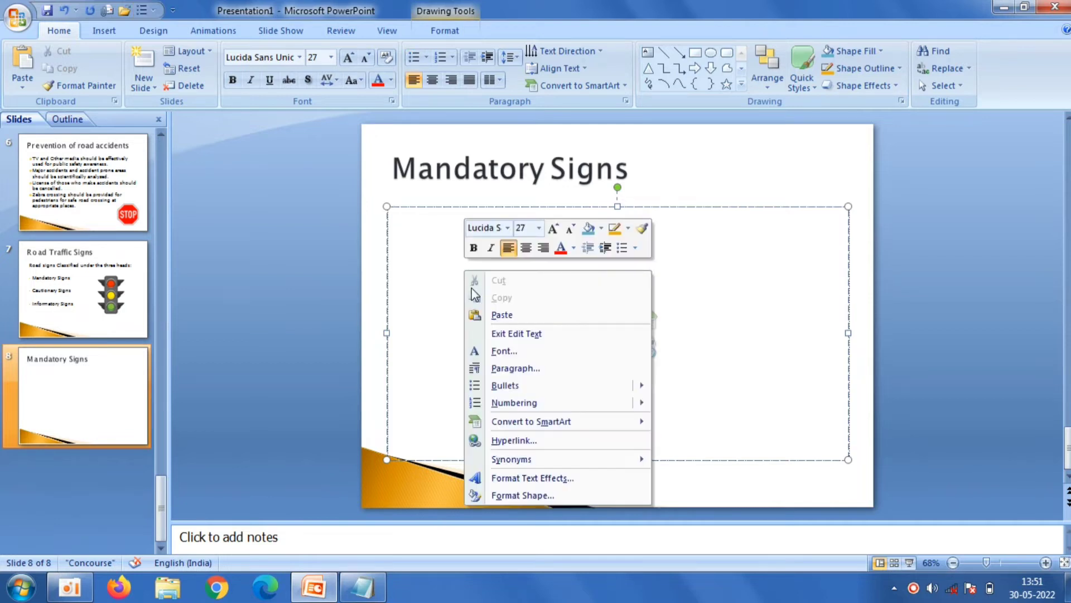
{"action": "left_click", "coordinate": [480, 313]}
{"action": "left_click", "coordinate": [296, 198]}
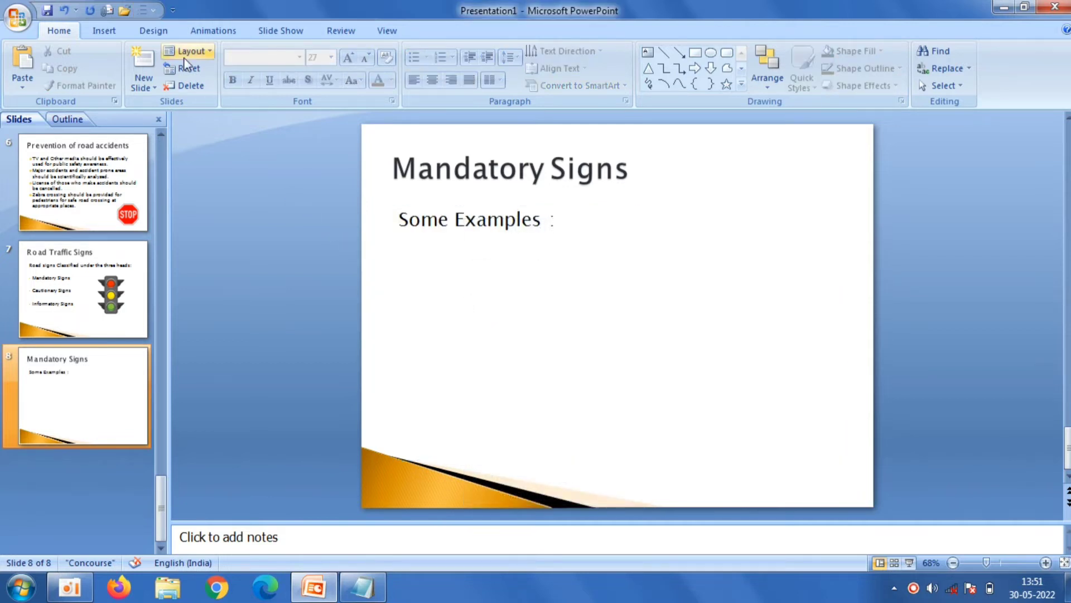
{"action": "left_click", "coordinate": [104, 30]}
Step: Insert the mandatory_signs1 chart picture and position it below 'Some Examples :'
{"action": "left_click", "coordinate": [63, 60]}
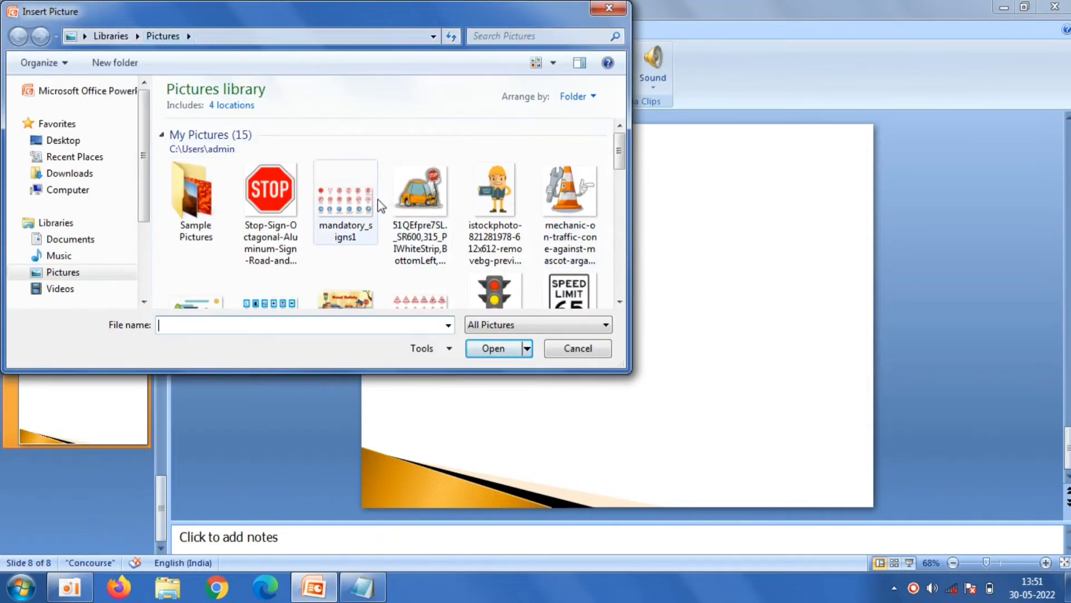
{"action": "double_click", "coordinate": [346, 193]}
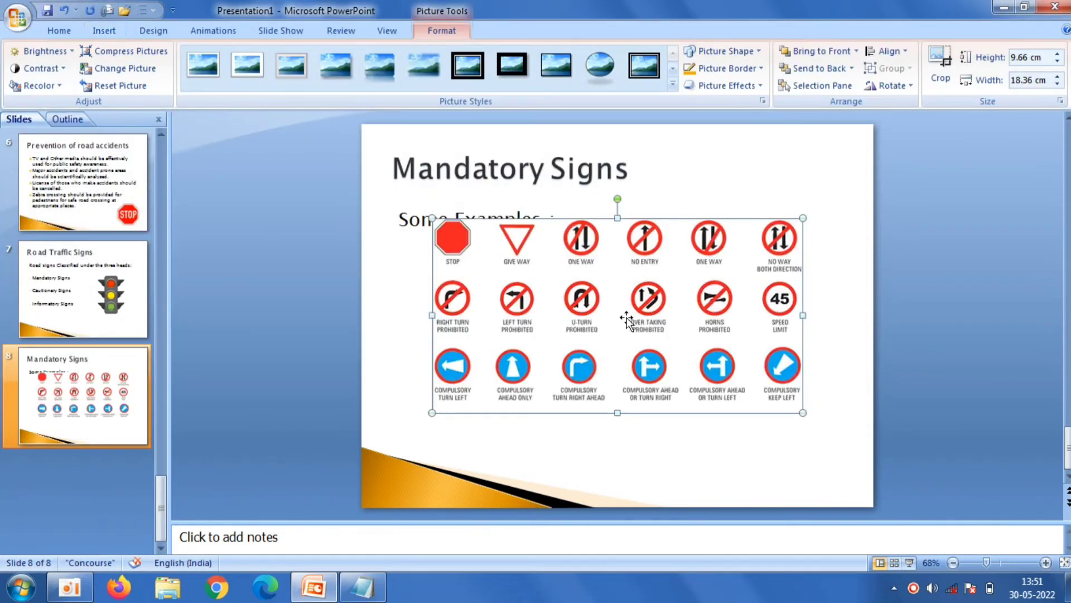
{"action": "mouse_move", "coordinate": [626, 318]}
{"action": "left_mouse_down"}
{"action": "mouse_move", "coordinate": [675, 343]}
{"action": "mouse_move", "coordinate": [648, 360]}
{"action": "left_mouse_up"}
{"action": "left_click", "coordinate": [347, 276]}
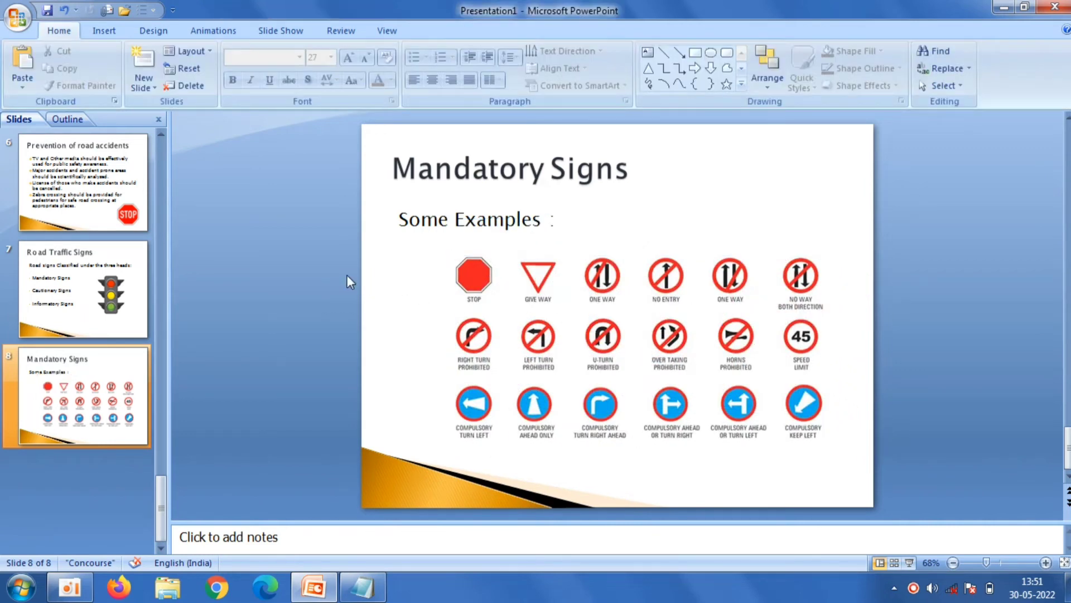
{"action": "left_click", "coordinate": [143, 84]}
Step: Add slide 9 as Title and Content, titled 'Cautionary Signs' copied from the notes
{"action": "left_click", "coordinate": [256, 186]}
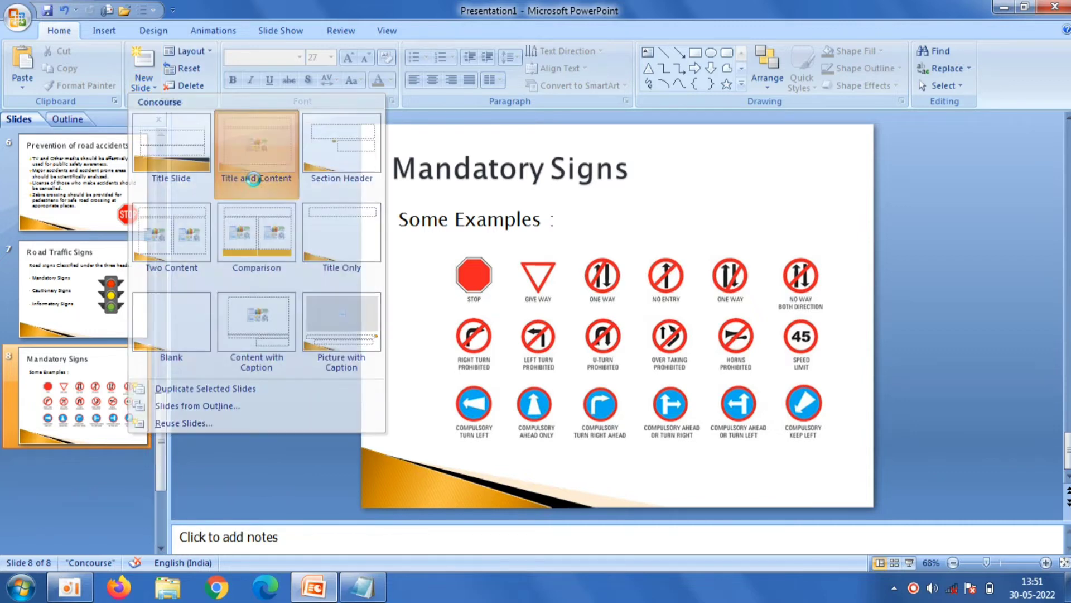
{"action": "left_click", "coordinate": [494, 173]}
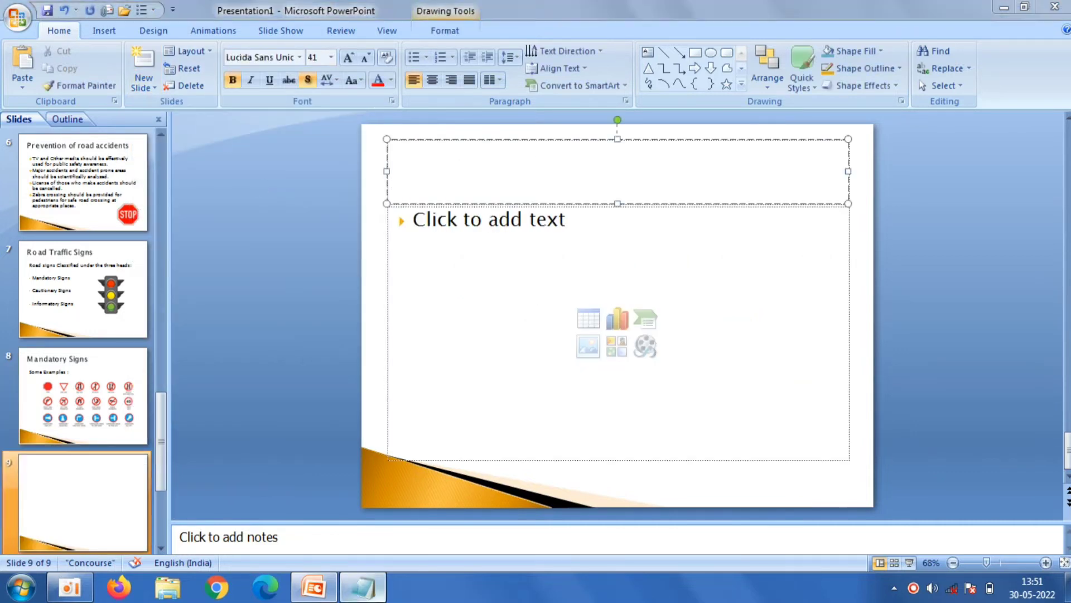
{"action": "left_click", "coordinate": [362, 587]}
{"action": "left_click", "coordinate": [226, 283]}
{"action": "left_click_drag", "start_coordinate": [226, 283], "coordinate": [24, 277]}
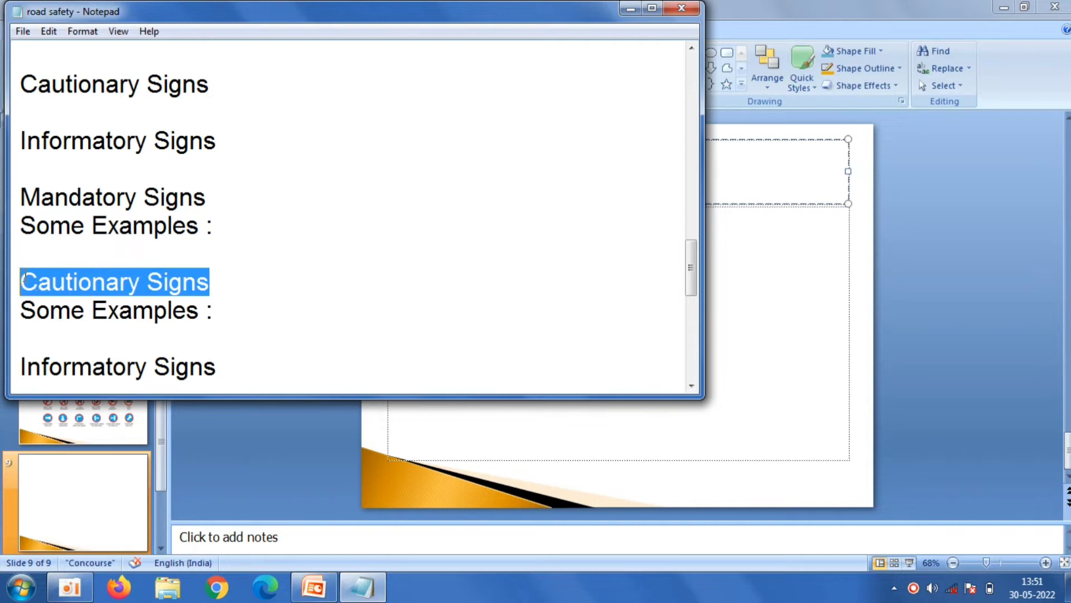
{"action": "right_click", "coordinate": [26, 277]}
{"action": "left_click", "coordinate": [63, 327]}
{"action": "left_click", "coordinate": [229, 470]}
{"action": "right_click", "coordinate": [458, 170]}
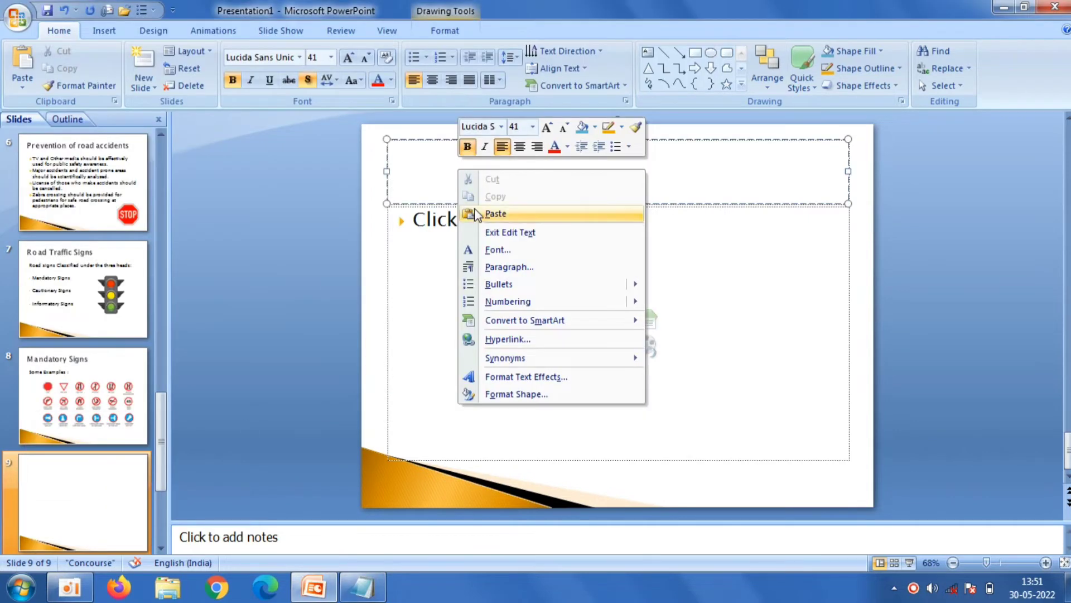
{"action": "left_click", "coordinate": [491, 213]}
Step: Copy 'Some Examples :' from the notes and paste it into the slide body
{"action": "left_click", "coordinate": [427, 246]}
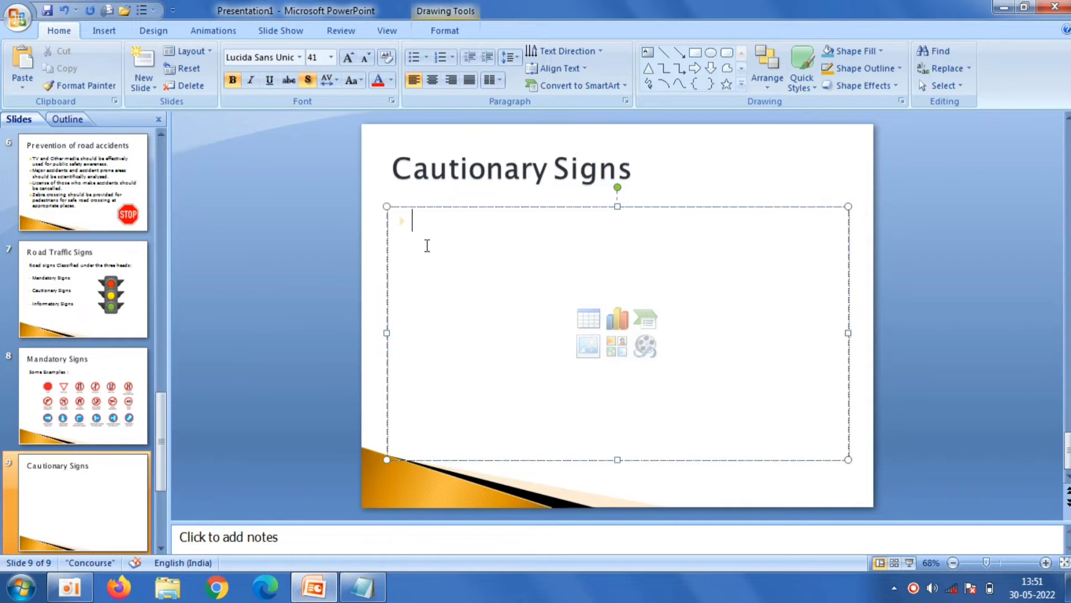
{"action": "left_click", "coordinate": [363, 587]}
{"action": "left_click_drag", "start_coordinate": [225, 310], "coordinate": [20, 308]}
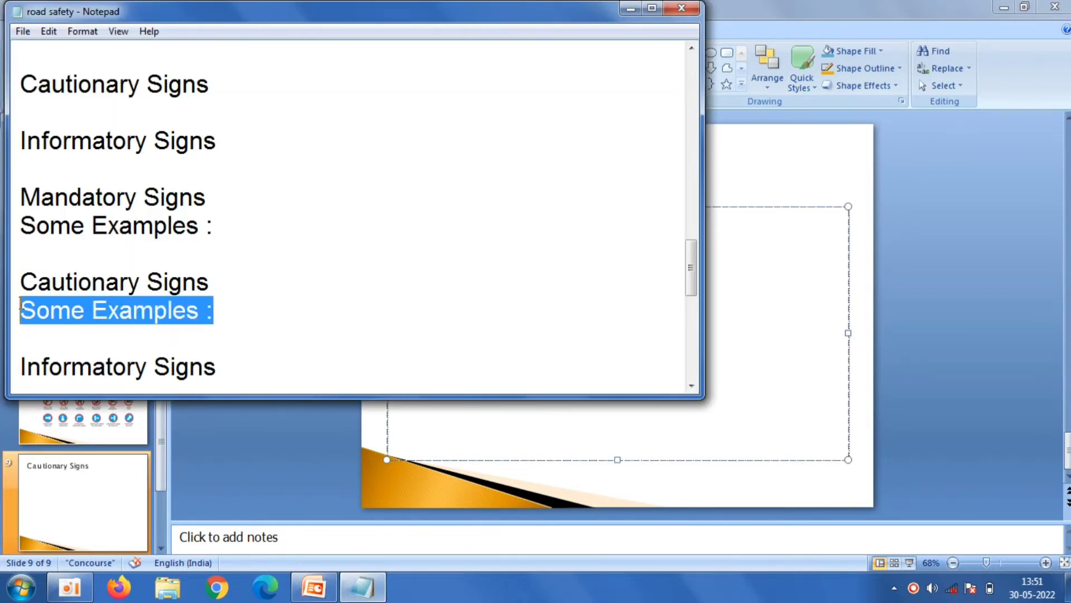
{"action": "right_click", "coordinate": [20, 307]}
{"action": "left_click", "coordinate": [59, 354]}
{"action": "left_click", "coordinate": [240, 496]}
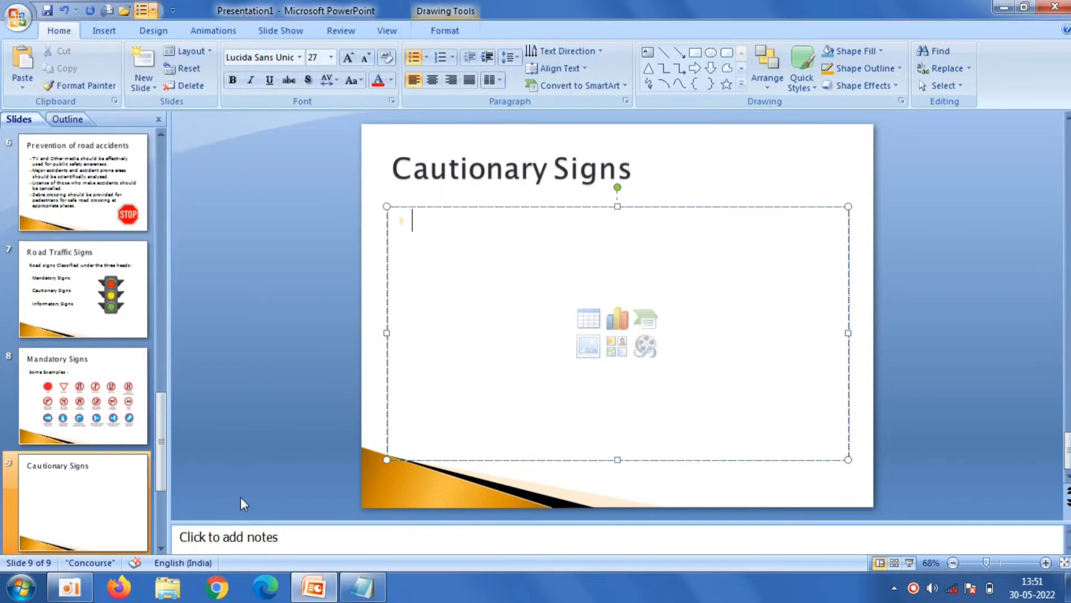
{"action": "right_click", "coordinate": [455, 267]}
{"action": "left_click", "coordinate": [487, 311]}
{"action": "left_click", "coordinate": [239, 192]}
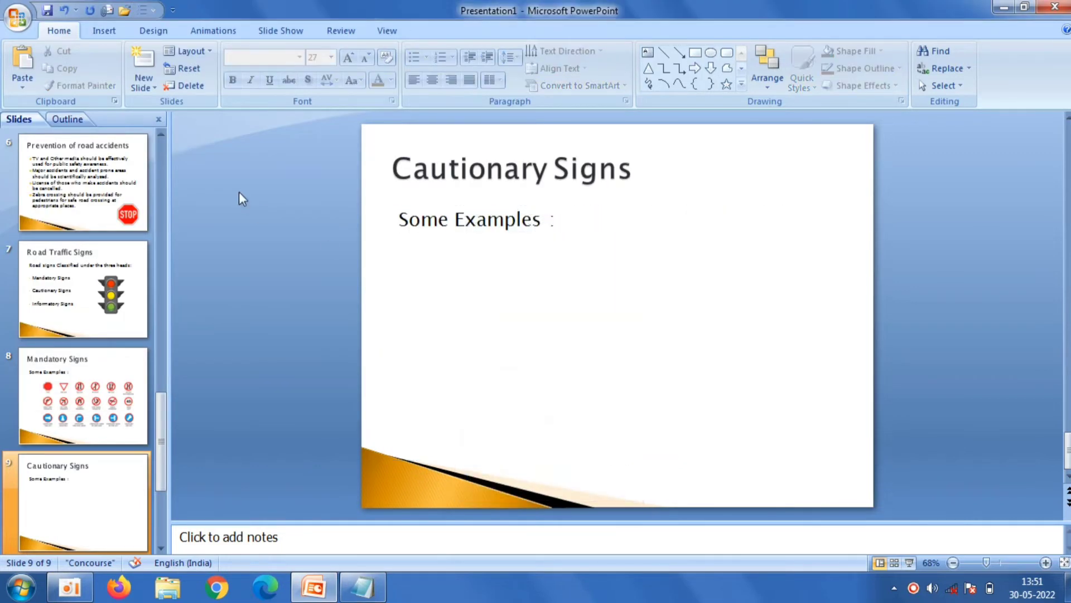
{"action": "left_click", "coordinate": [98, 33]}
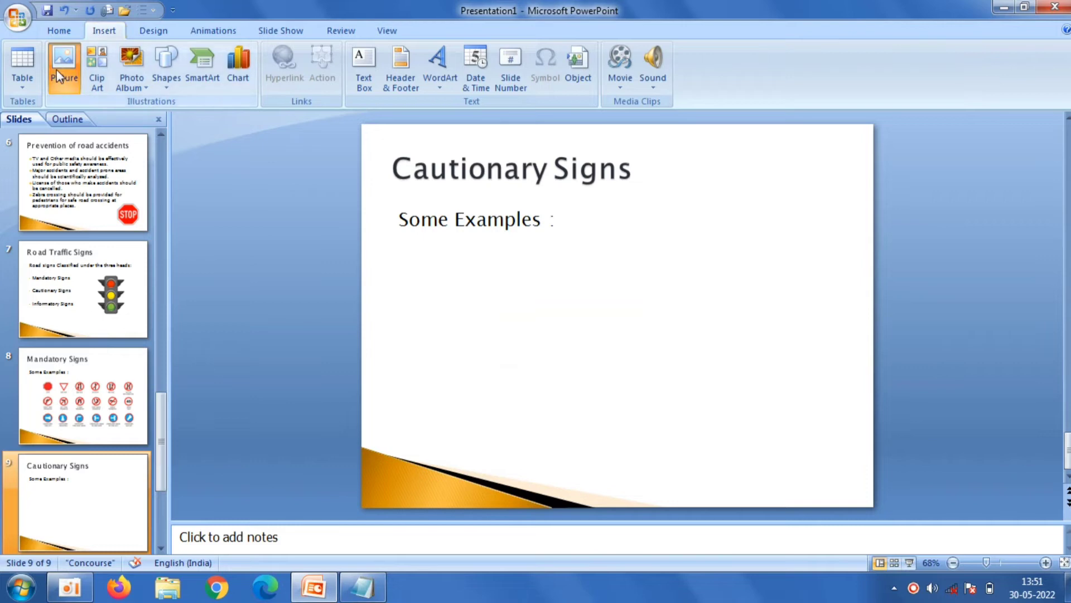
Step: Insert the cautionary-sign-boards-500x500 picture and move it under 'Some Examples :'
{"action": "left_click", "coordinate": [55, 69]}
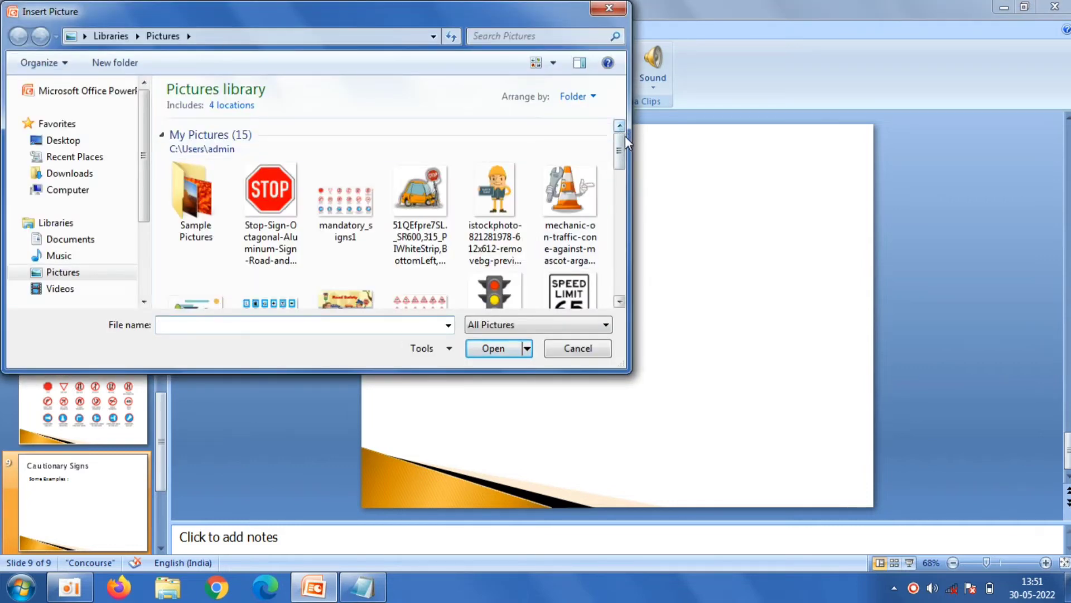
{"action": "left_click_drag", "start_coordinate": [622, 139], "coordinate": [621, 159]}
{"action": "left_click", "coordinate": [425, 252]}
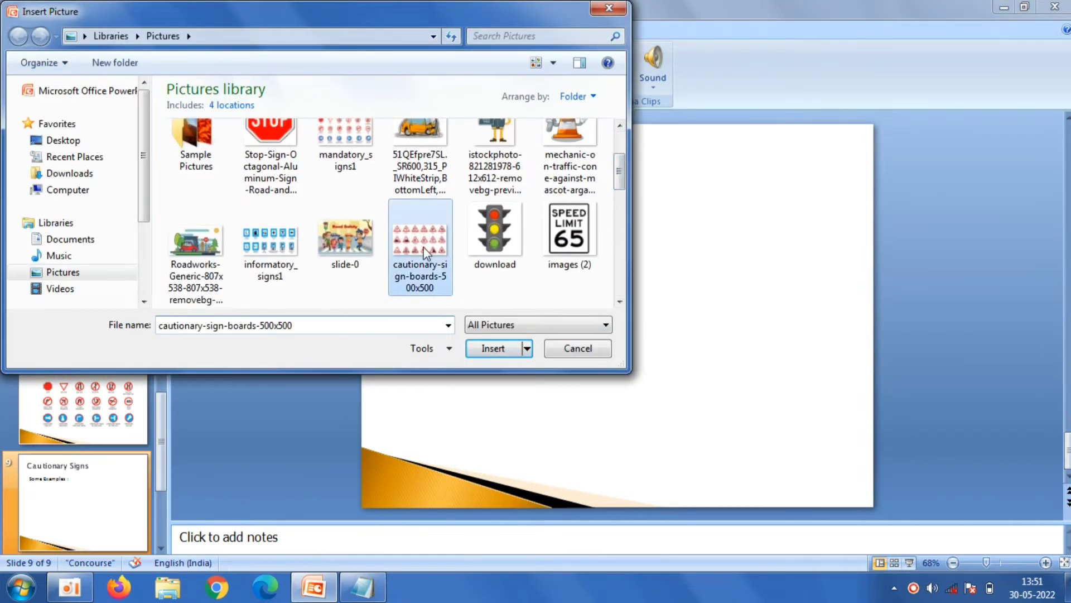
{"action": "double_click", "coordinate": [425, 252]}
{"action": "mouse_move", "coordinate": [632, 306]}
{"action": "left_mouse_down"}
{"action": "mouse_move", "coordinate": [666, 343]}
{"action": "mouse_move", "coordinate": [654, 334]}
{"action": "left_mouse_up"}
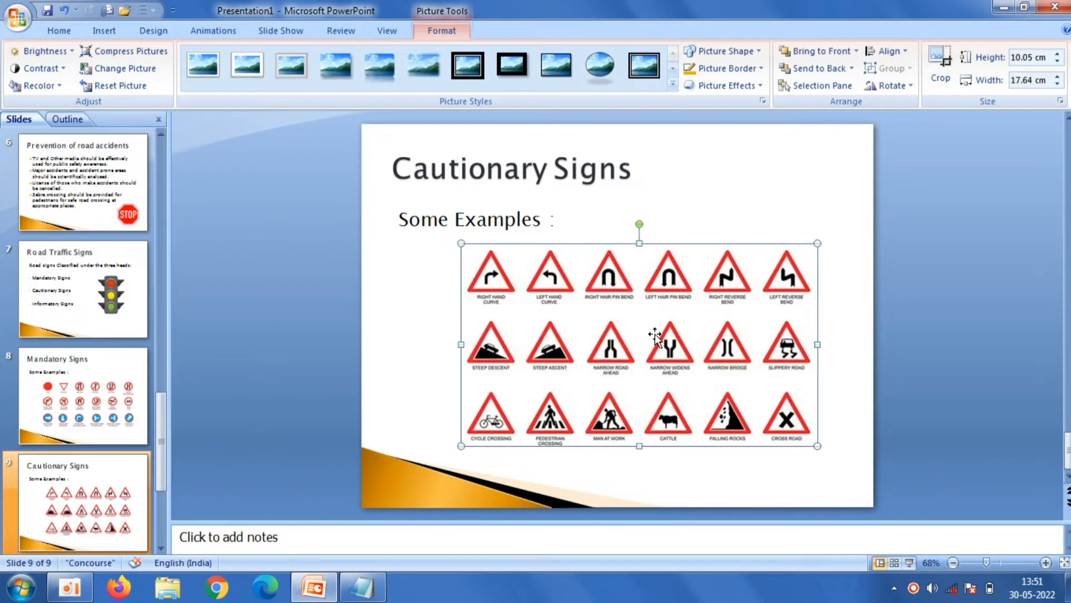
{"action": "left_click", "coordinate": [331, 236]}
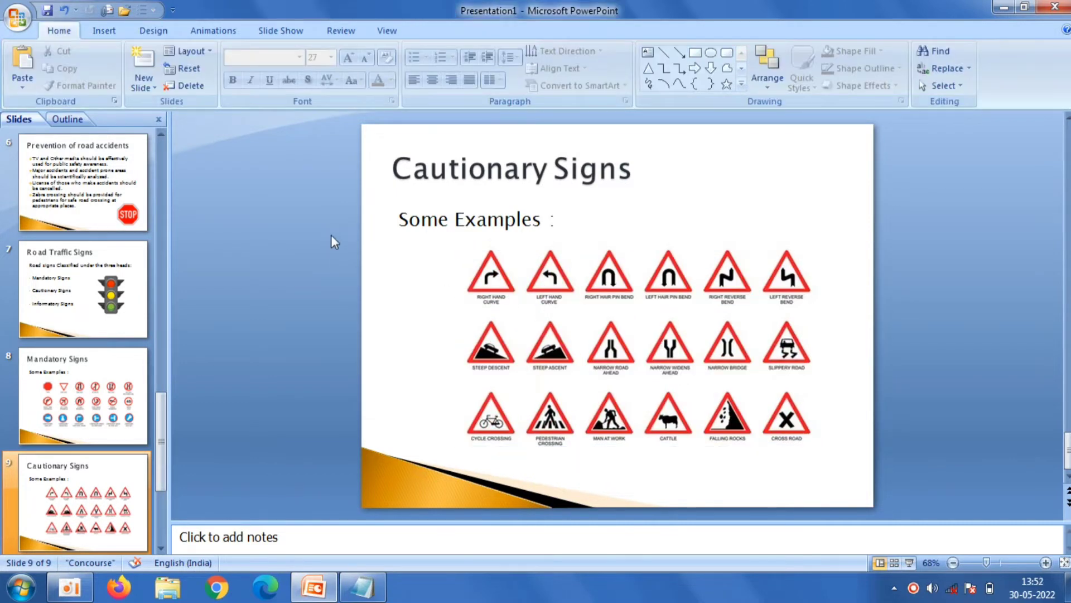
Step: Shrink the cautionary sign chart slightly to about 10.05 by 17.64 cm
{"action": "left_click", "coordinate": [631, 358]}
{"action": "left_click_drag", "start_coordinate": [817, 446], "coordinate": [789, 427]}
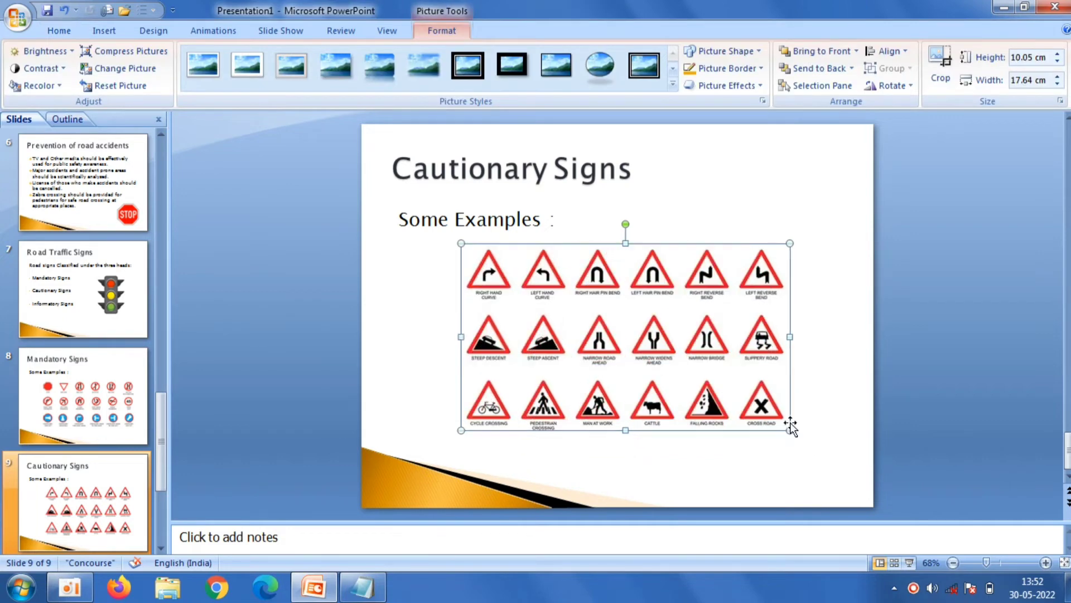
{"action": "left_click", "coordinate": [348, 229]}
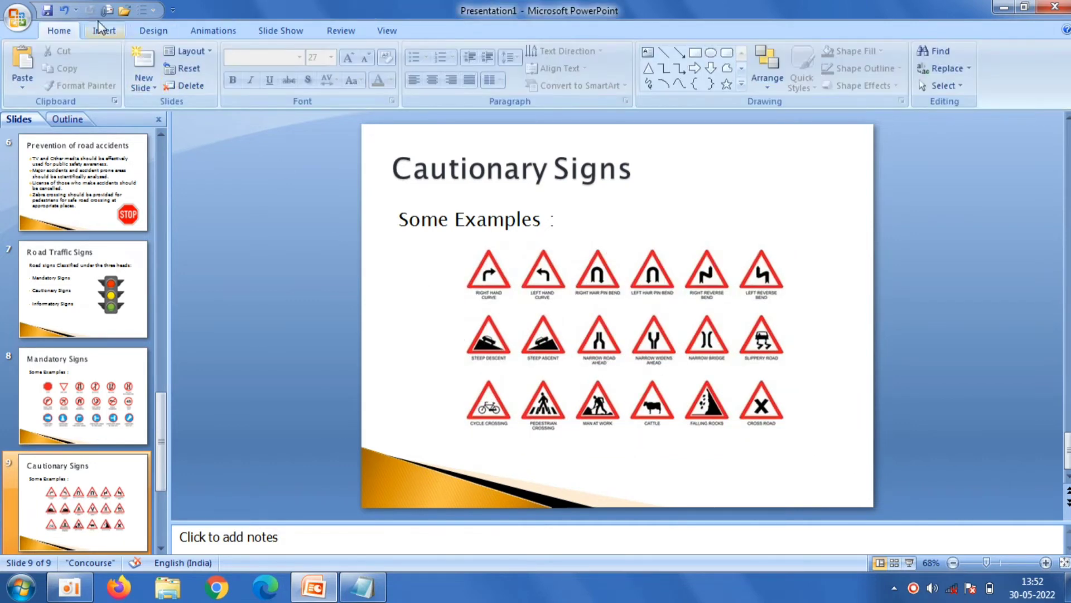
{"action": "left_click", "coordinate": [143, 86]}
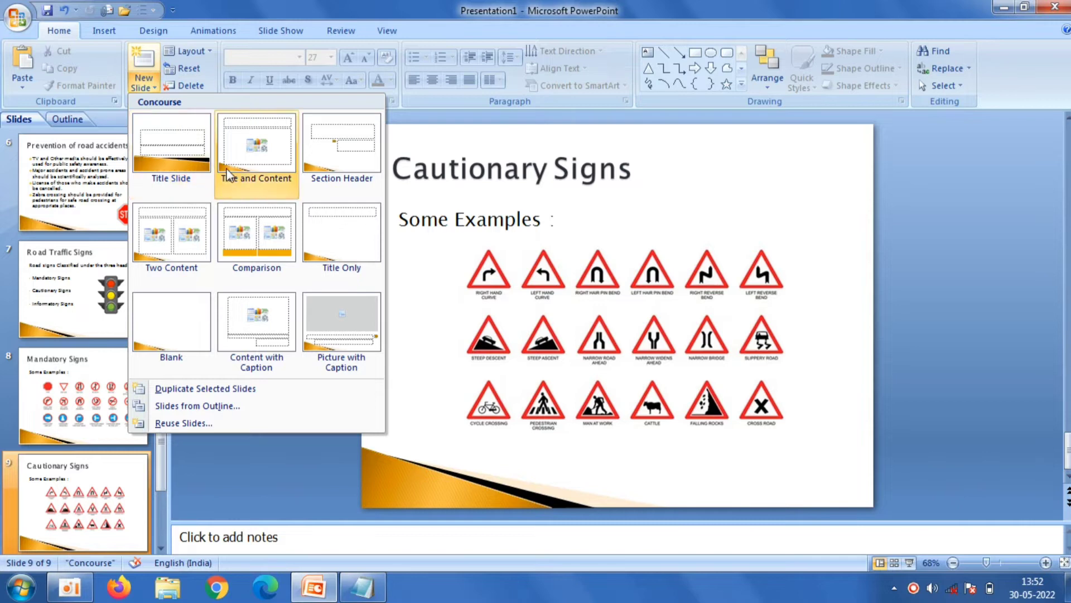
Step: Add slide 10 as Title and Content, titled 'Informatory Signs' copied from the notes
{"action": "left_click", "coordinate": [257, 148]}
{"action": "left_click", "coordinate": [457, 168]}
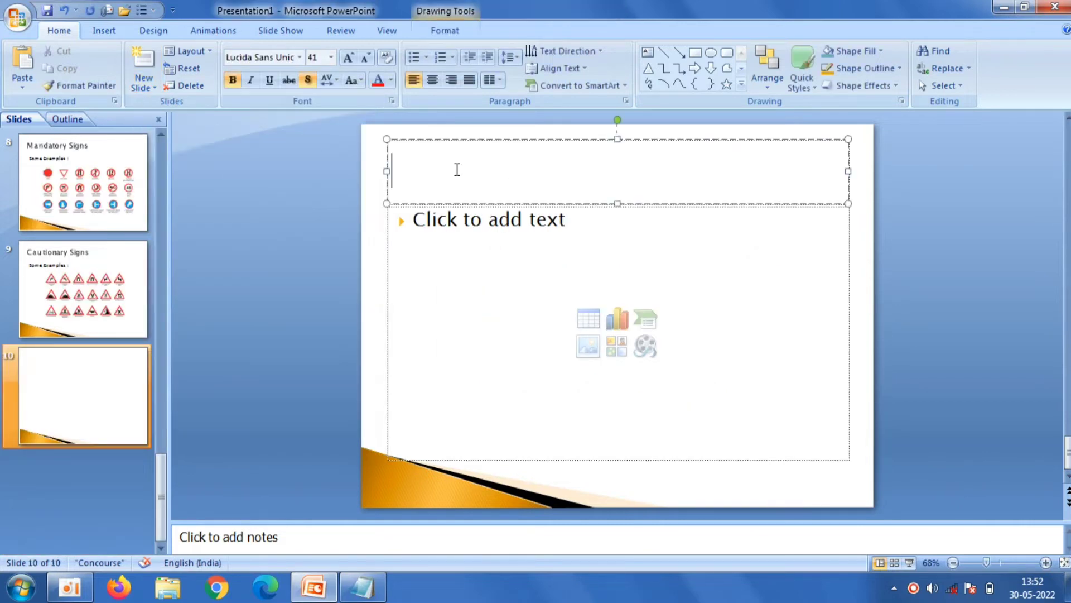
{"action": "left_click", "coordinate": [363, 587]}
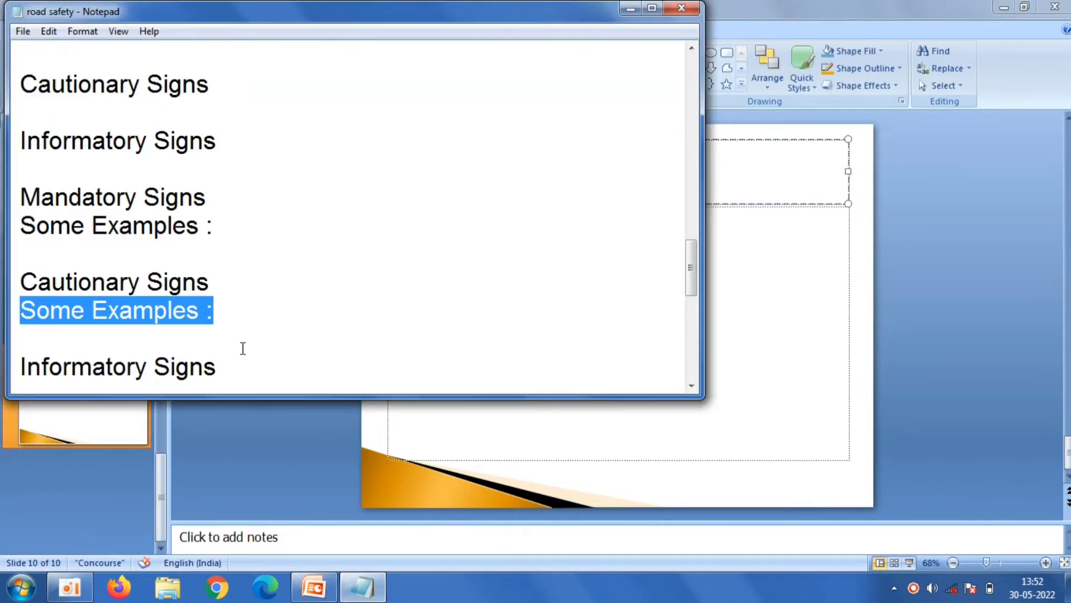
{"action": "left_click", "coordinate": [227, 369]}
{"action": "left_click_drag", "start_coordinate": [226, 369], "coordinate": [38, 363]}
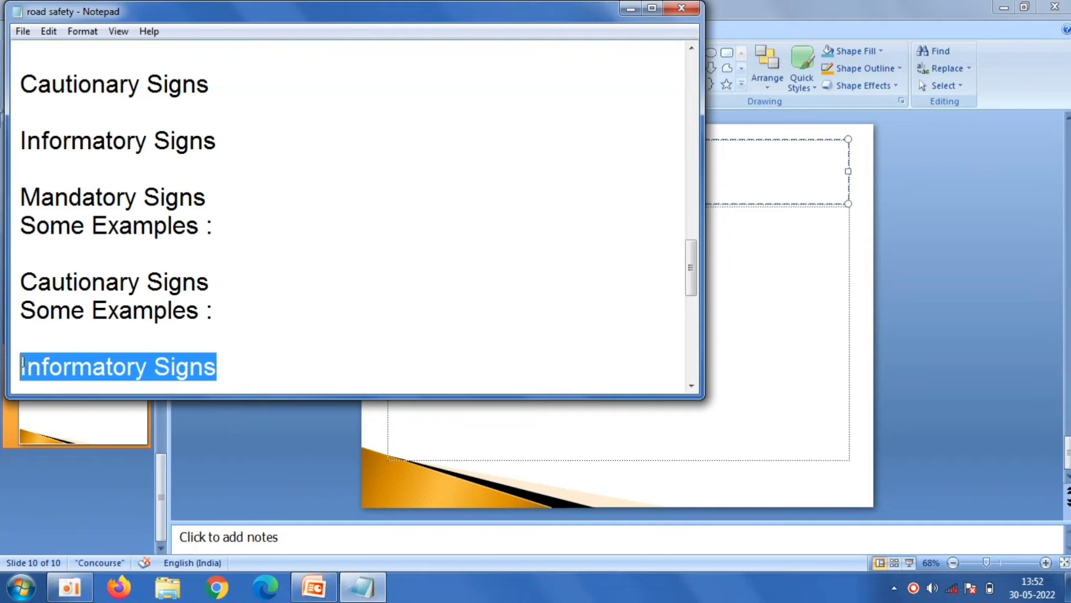
{"action": "right_click", "coordinate": [23, 366]}
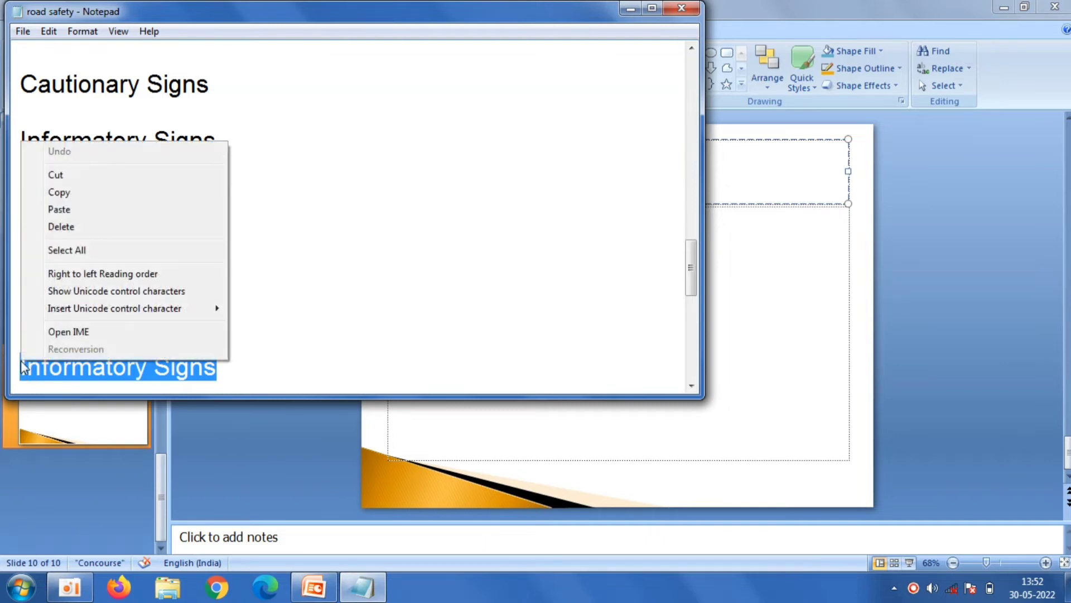
{"action": "left_click", "coordinate": [110, 195]}
{"action": "left_click", "coordinate": [279, 520]}
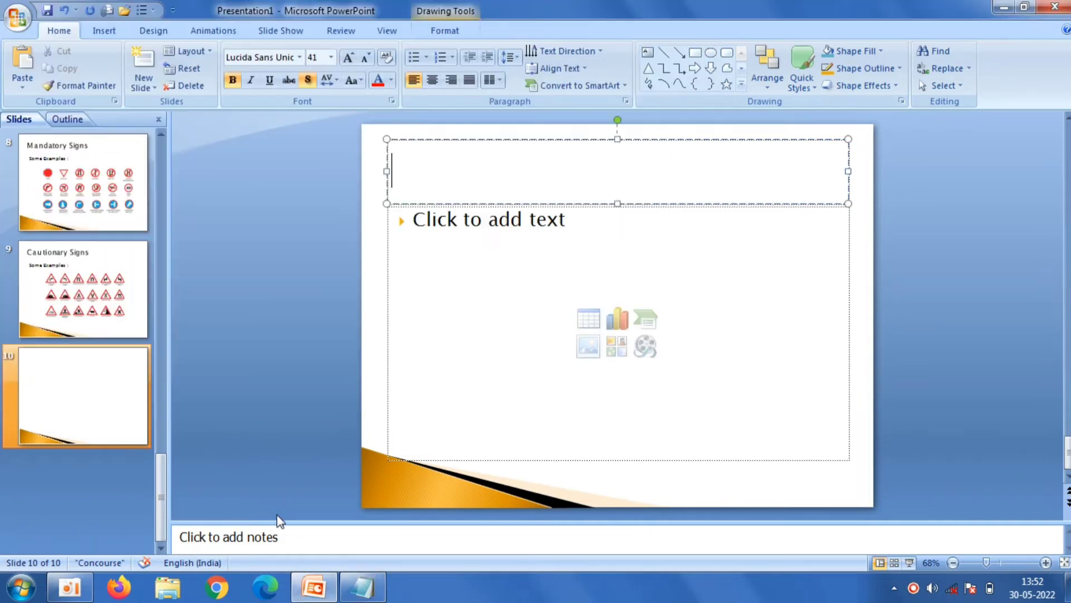
{"action": "right_click", "coordinate": [441, 188]}
{"action": "left_click", "coordinate": [471, 229]}
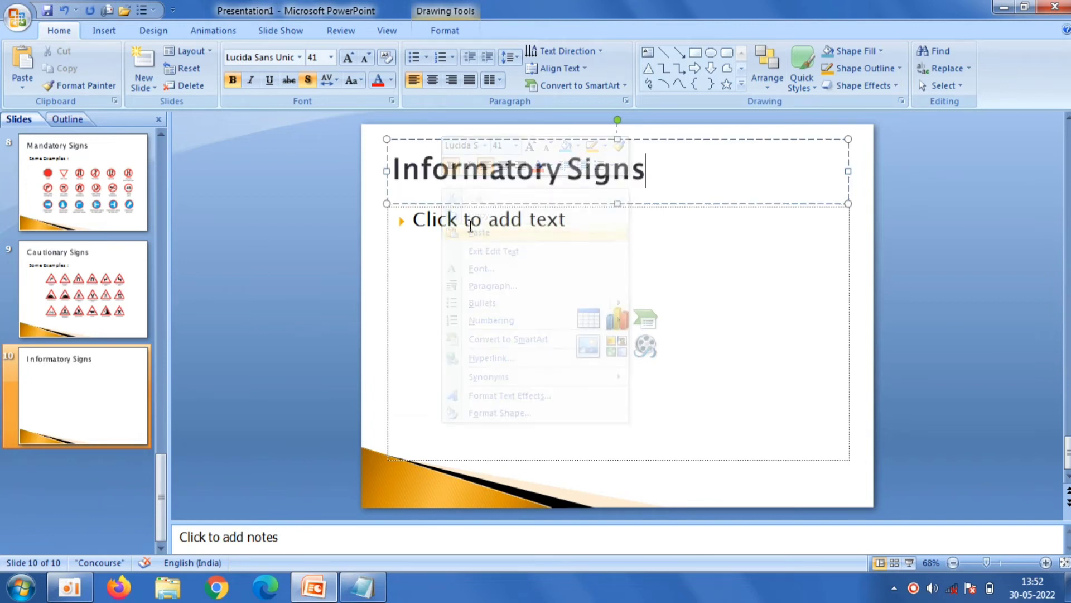
Step: Paste an unbulleted 'Some Examples :' line into the body and open the picture chooser
{"action": "left_click", "coordinate": [467, 229]}
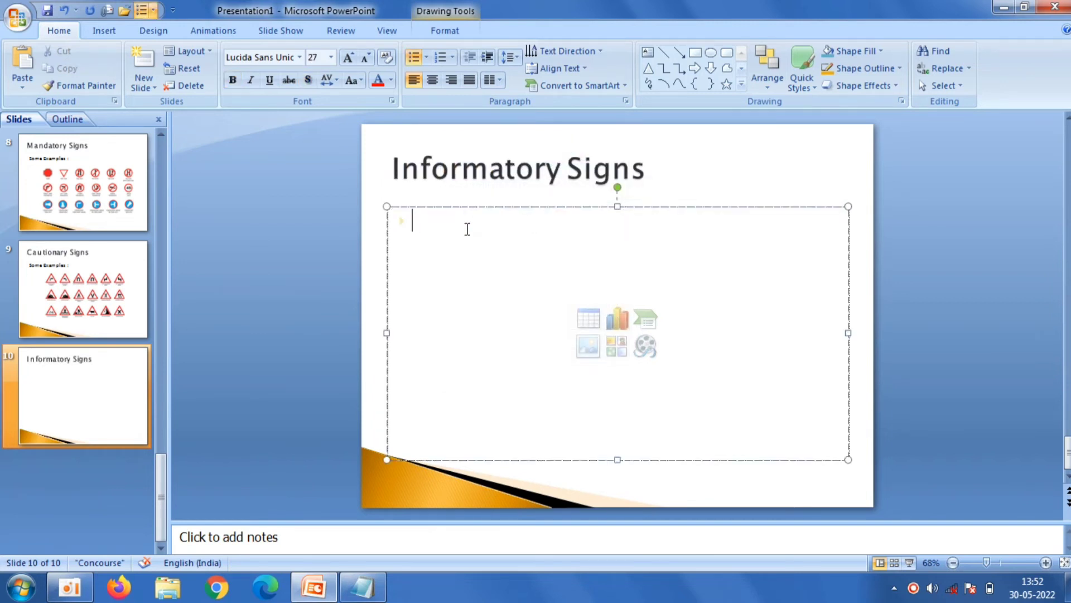
{"action": "key", "text": "BackSpace"}
{"action": "left_click", "coordinate": [362, 587]}
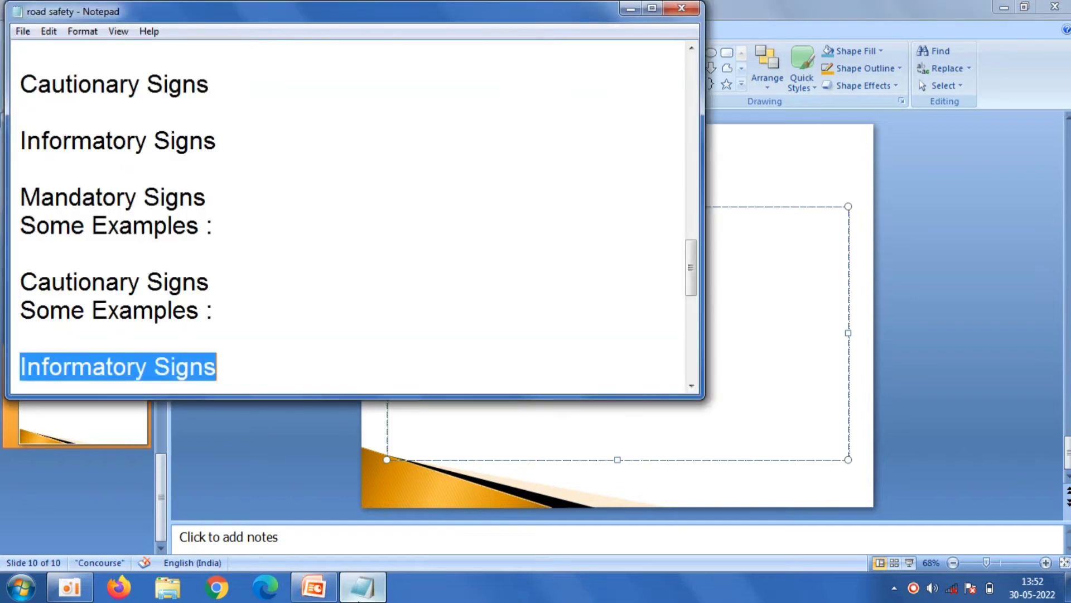
{"action": "left_click_drag", "start_coordinate": [690, 290], "coordinate": [690, 316]}
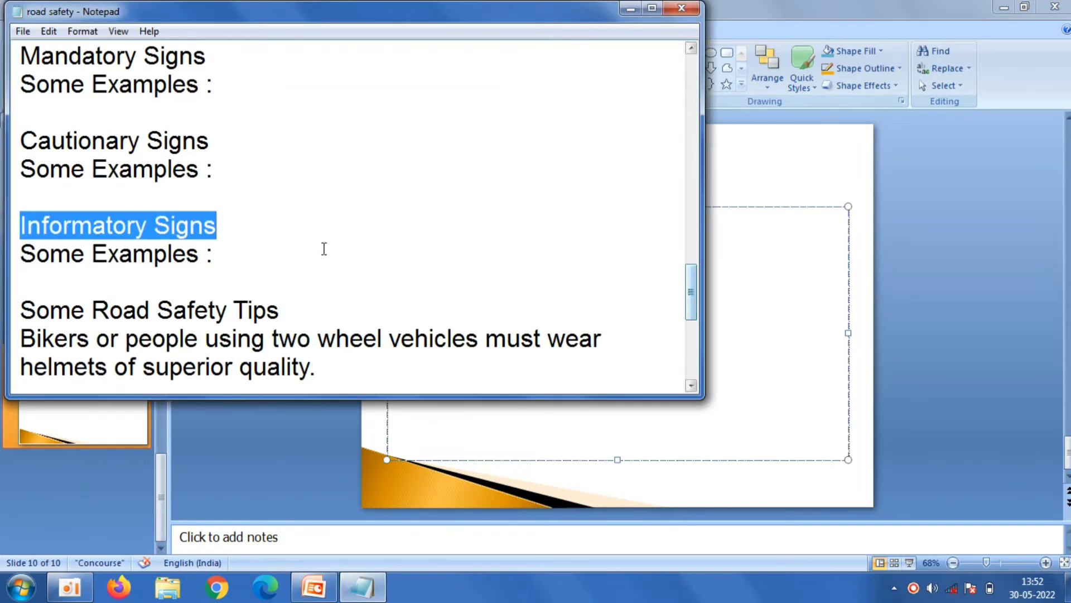
{"action": "left_click", "coordinate": [225, 255]}
{"action": "left_click_drag", "start_coordinate": [225, 255], "coordinate": [22, 254]}
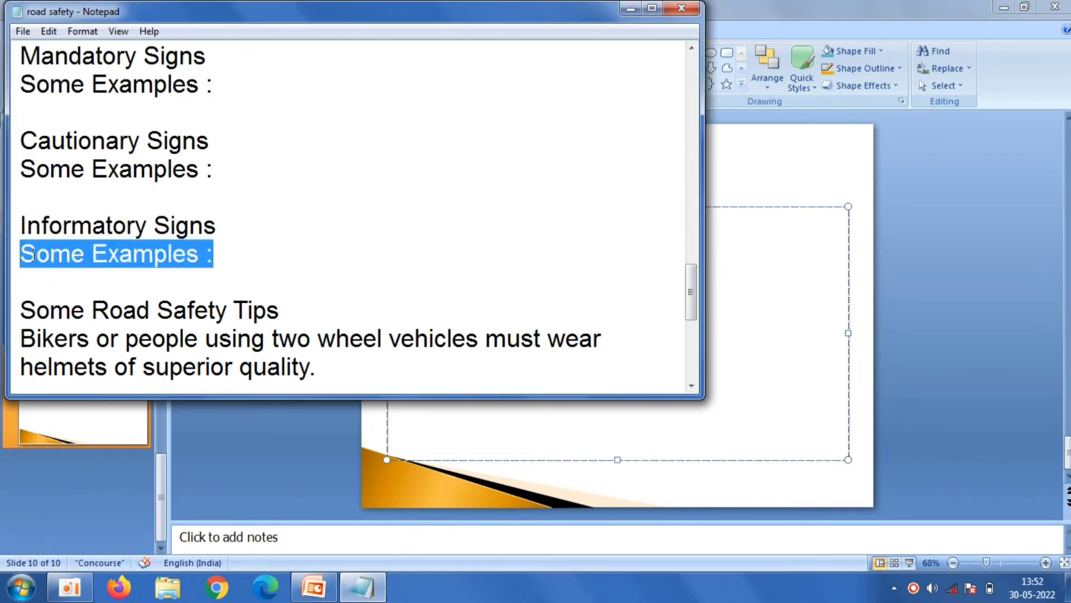
{"action": "right_click", "coordinate": [32, 255]}
{"action": "left_click", "coordinate": [59, 307]}
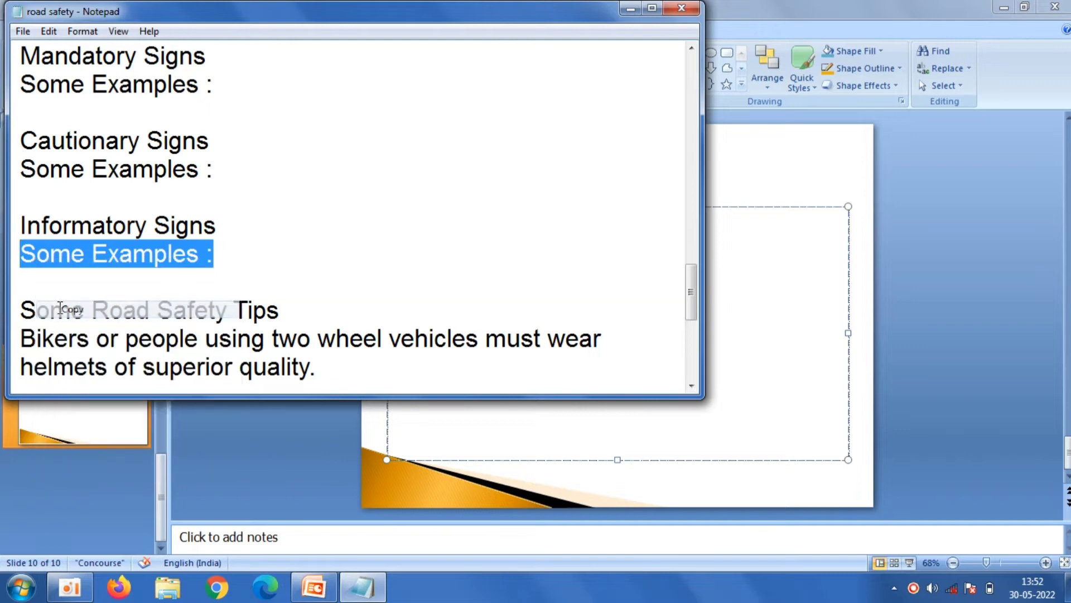
{"action": "left_click", "coordinate": [417, 299]}
{"action": "right_click", "coordinate": [437, 255]}
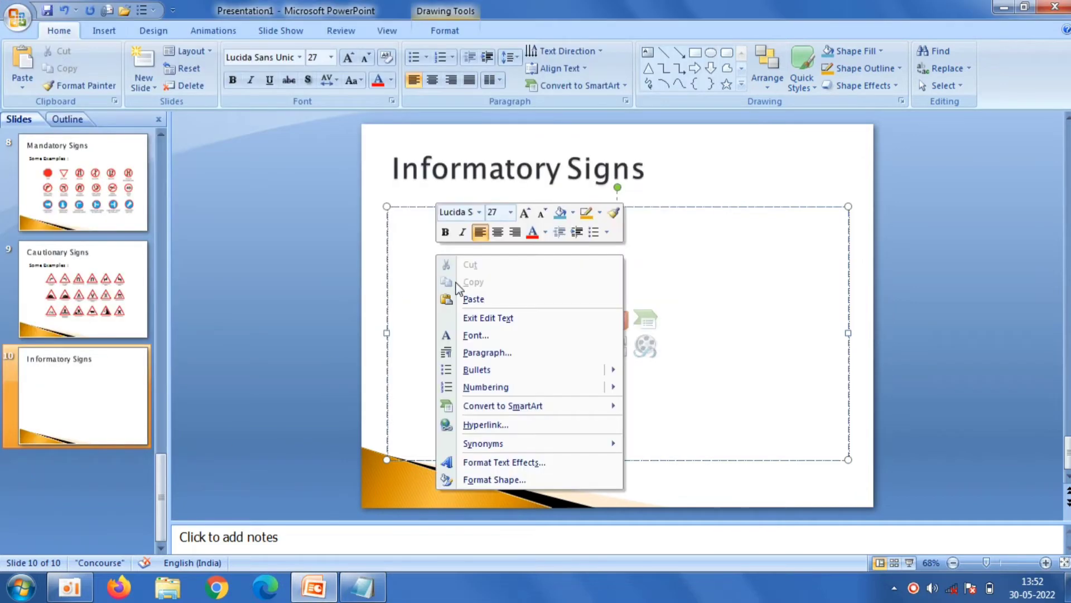
{"action": "left_click", "coordinate": [460, 296]}
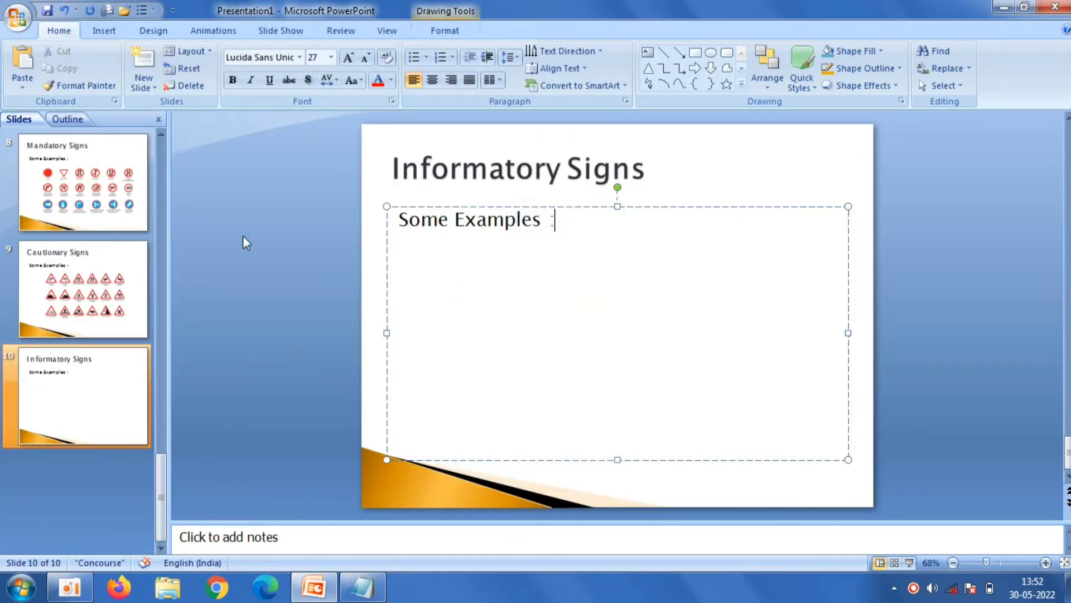
{"action": "left_click", "coordinate": [103, 31]}
{"action": "left_click", "coordinate": [63, 56]}
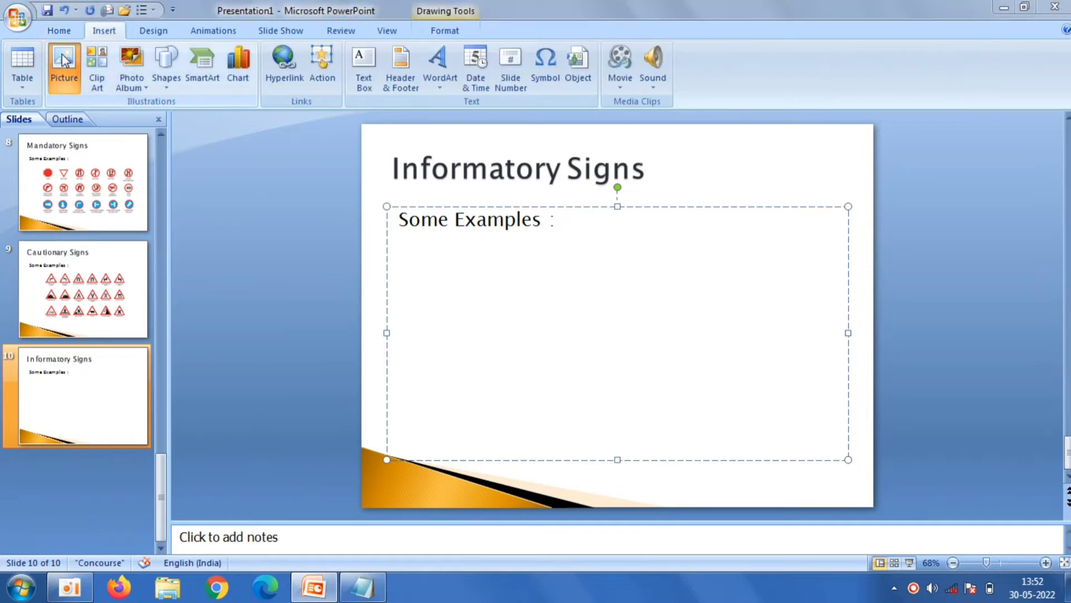
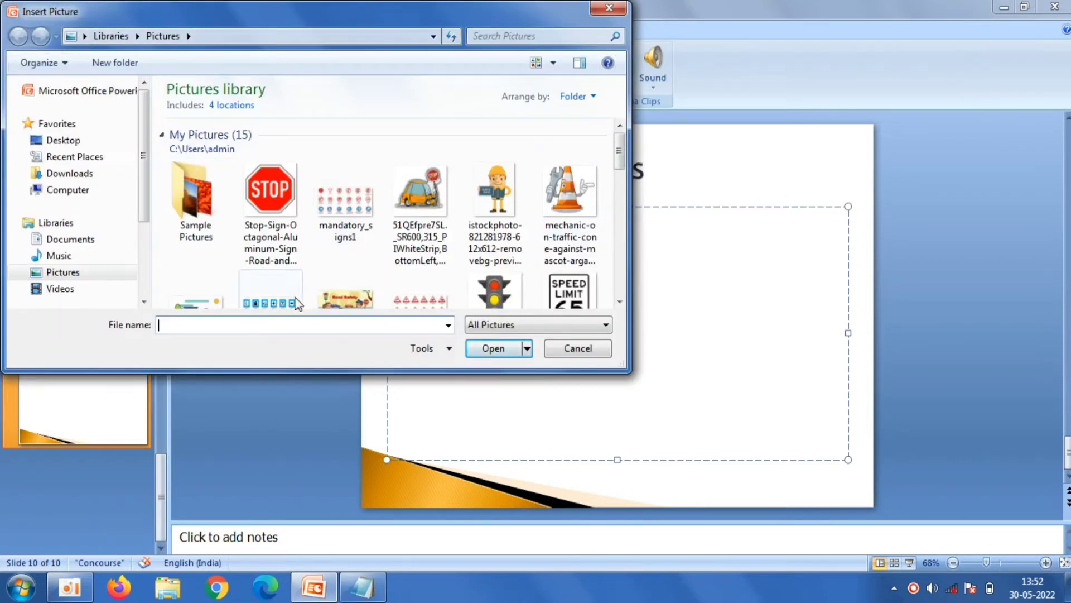
Step: Insert the informatory_signs1 picture on slide 10 and nudge it slightly lower
{"action": "left_click", "coordinate": [296, 303]}
{"action": "left_click", "coordinate": [483, 347]}
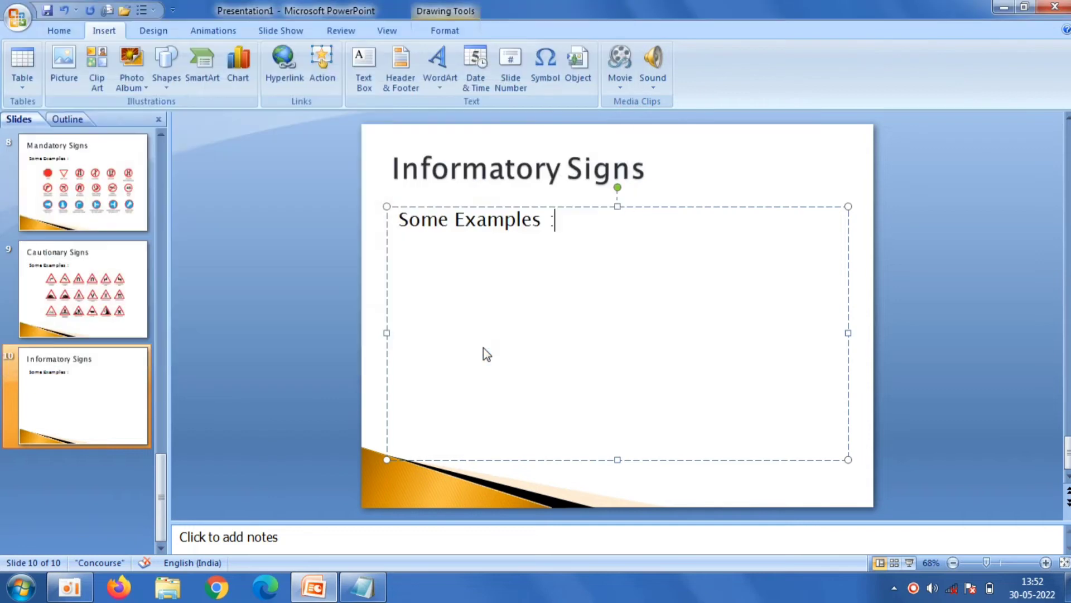
{"action": "left_click_drag", "start_coordinate": [555, 318], "coordinate": [559, 333]}
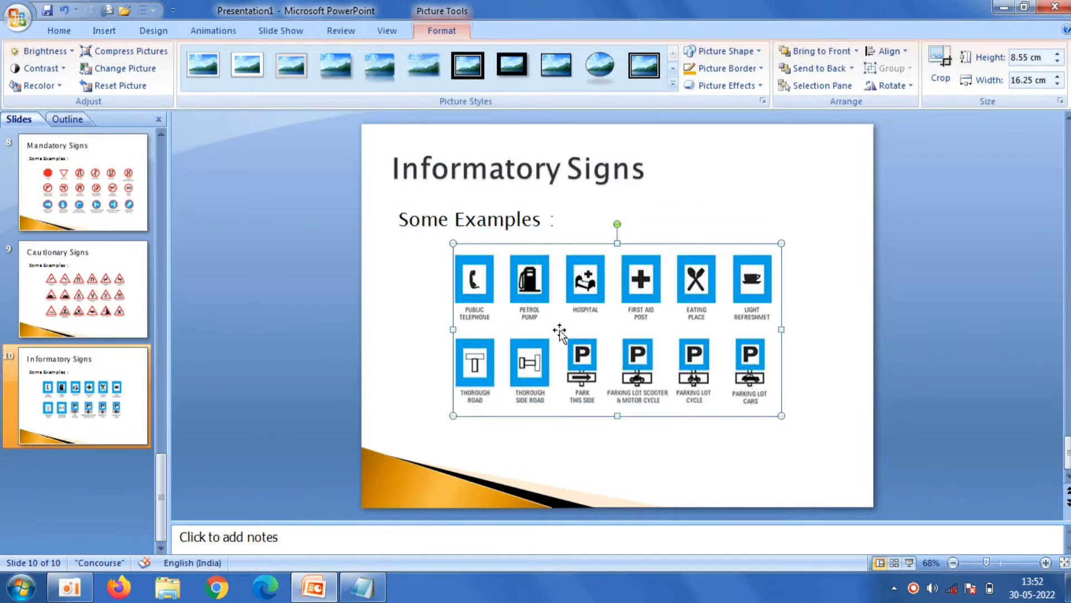
{"action": "left_click", "coordinate": [263, 213]}
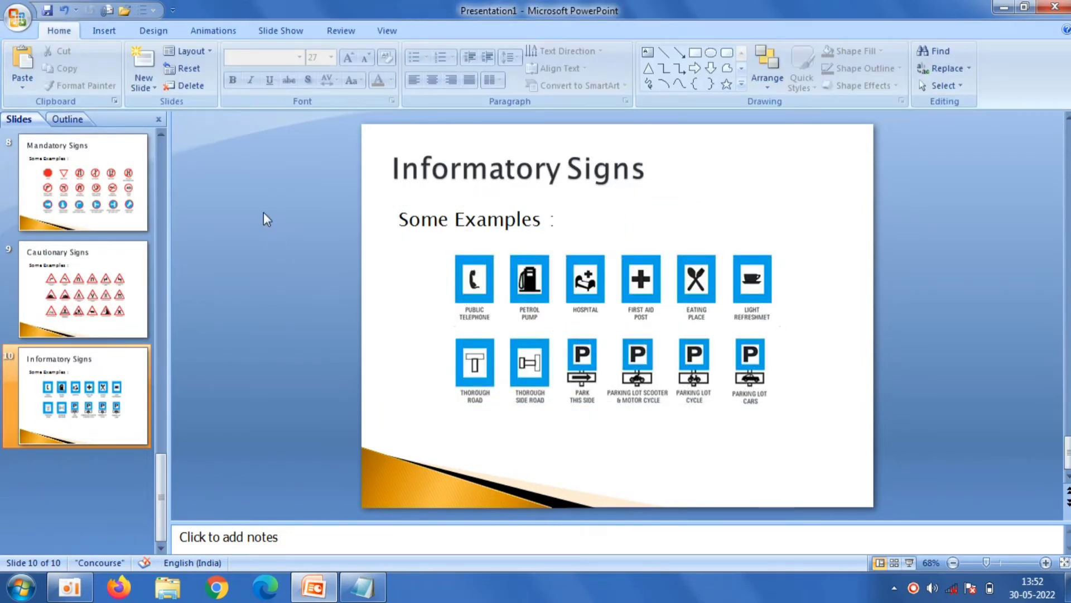
Step: Add a Title and Content slide titled 'Some Road Safety Tips', copied from the Notepad notes
{"action": "left_click", "coordinate": [141, 85]}
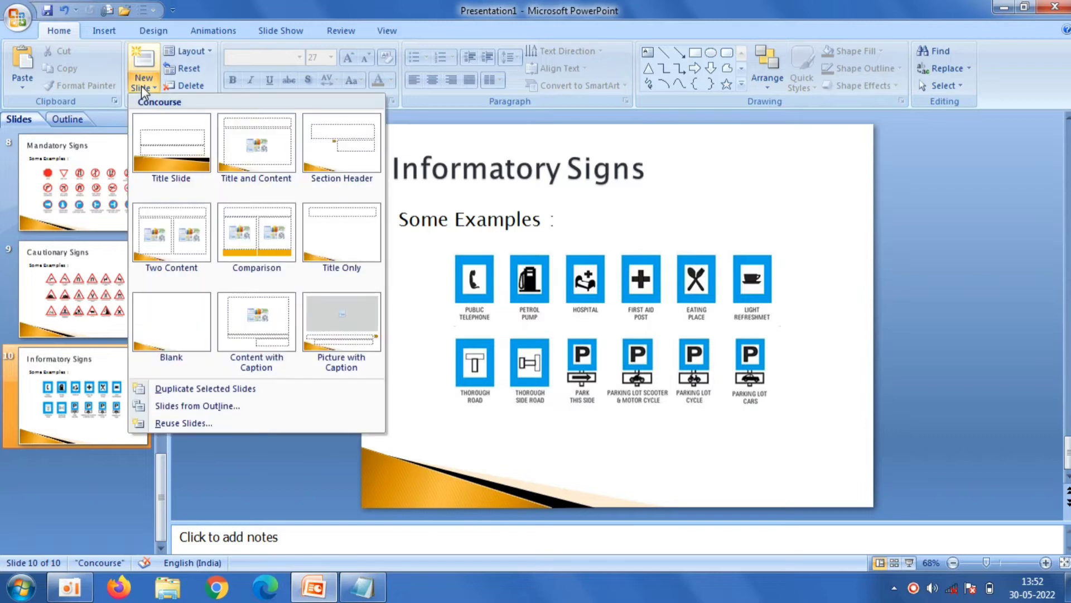
{"action": "left_click", "coordinate": [256, 182]}
{"action": "left_click", "coordinate": [512, 175]}
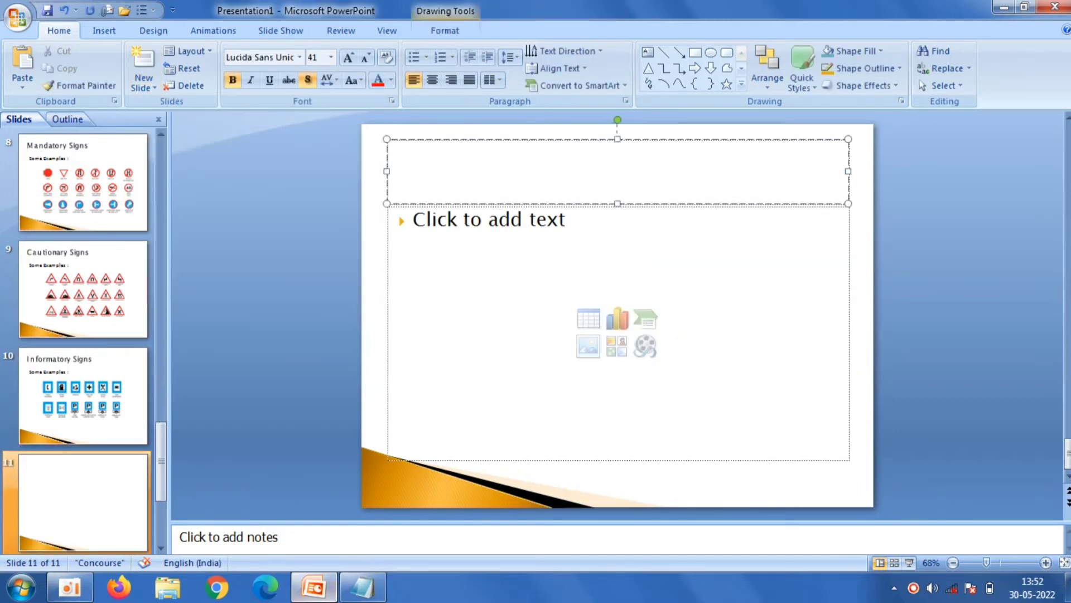
{"action": "left_click", "coordinate": [363, 587]}
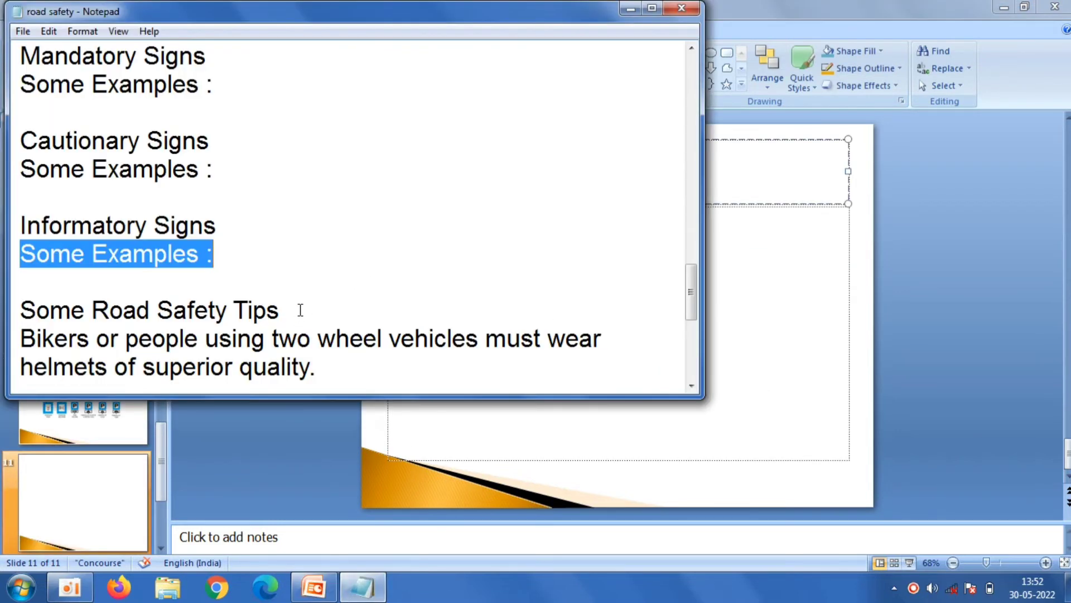
{"action": "left_click_drag", "start_coordinate": [300, 310], "coordinate": [25, 307]}
{"action": "right_click", "coordinate": [26, 304]}
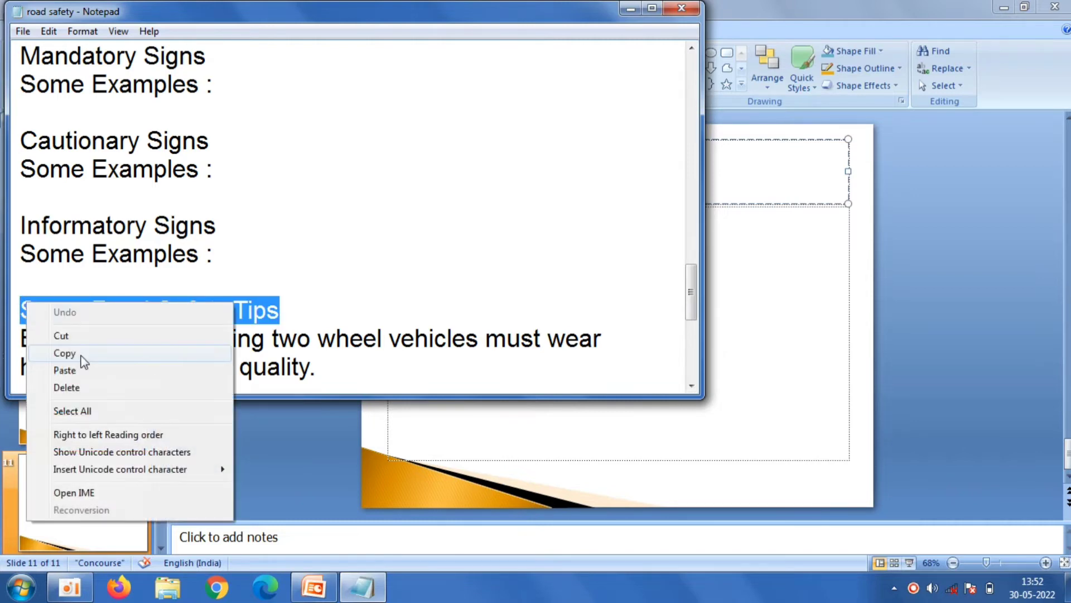
{"action": "left_click", "coordinate": [82, 357]}
{"action": "left_click", "coordinate": [220, 500]}
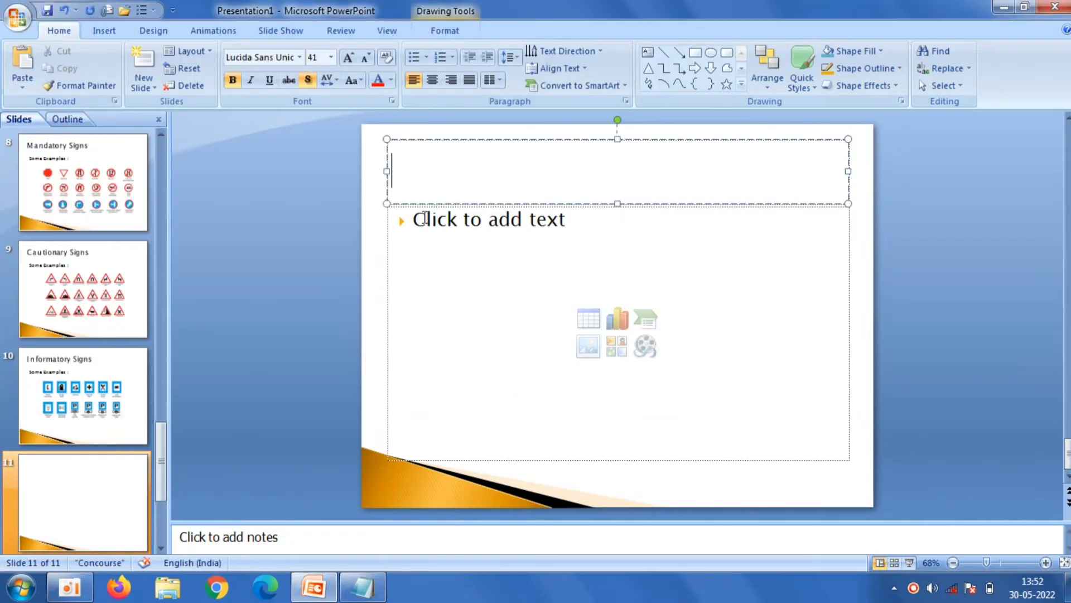
{"action": "right_click", "coordinate": [475, 170]}
{"action": "left_click", "coordinate": [502, 210]}
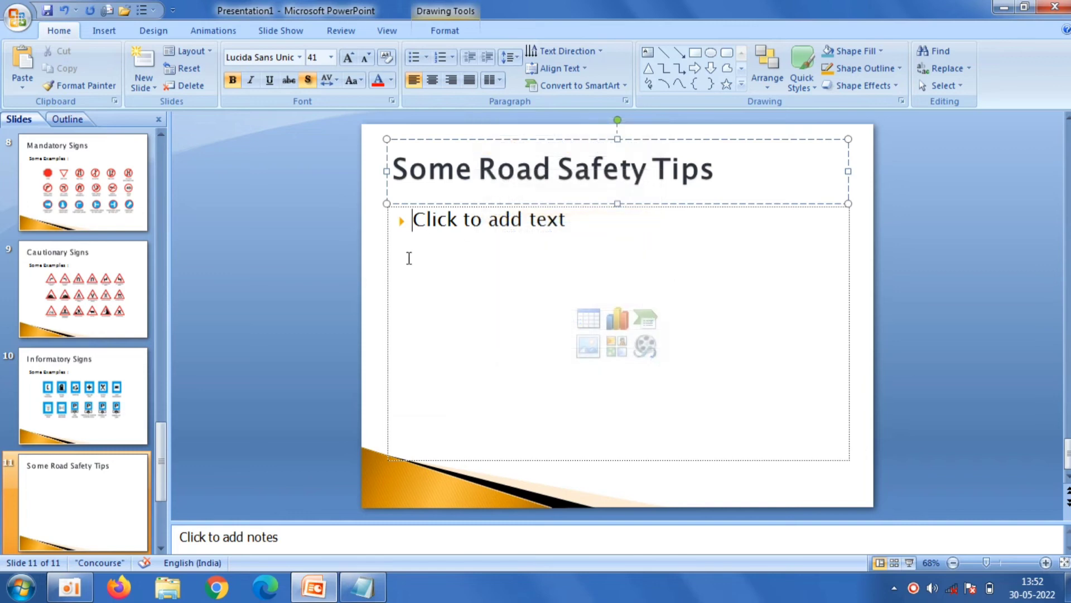
Step: Paste the four road-safety tips from Notepad into the body and remove the empty bullet
{"action": "left_click", "coordinate": [363, 587]}
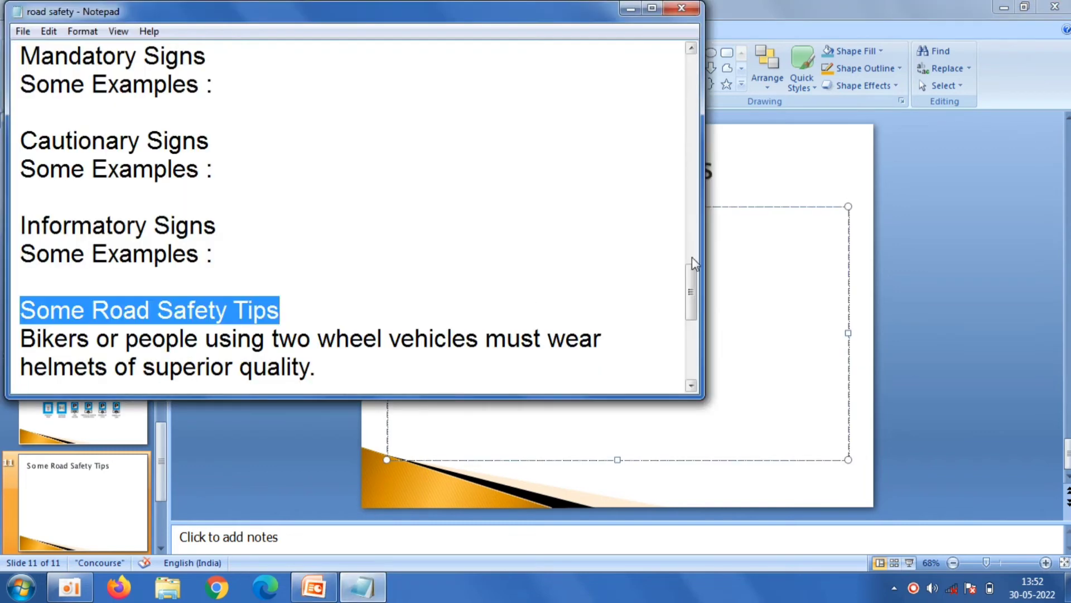
{"action": "scroll", "coordinate": [690, 299], "scroll_direction": "down", "scroll_amount": 2}
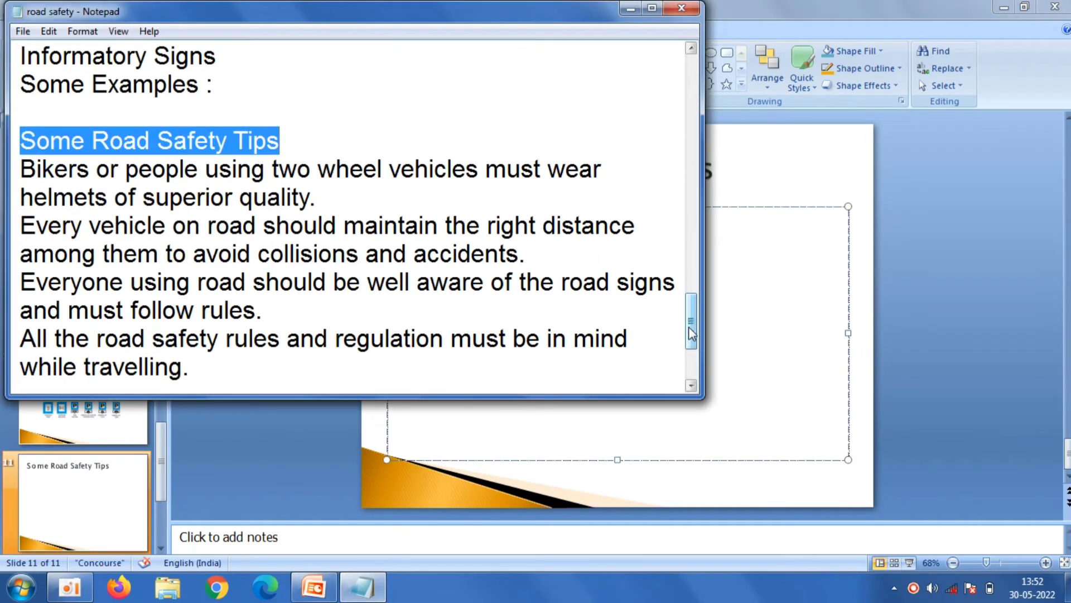
{"action": "left_click_drag", "start_coordinate": [694, 327], "coordinate": [695, 340]}
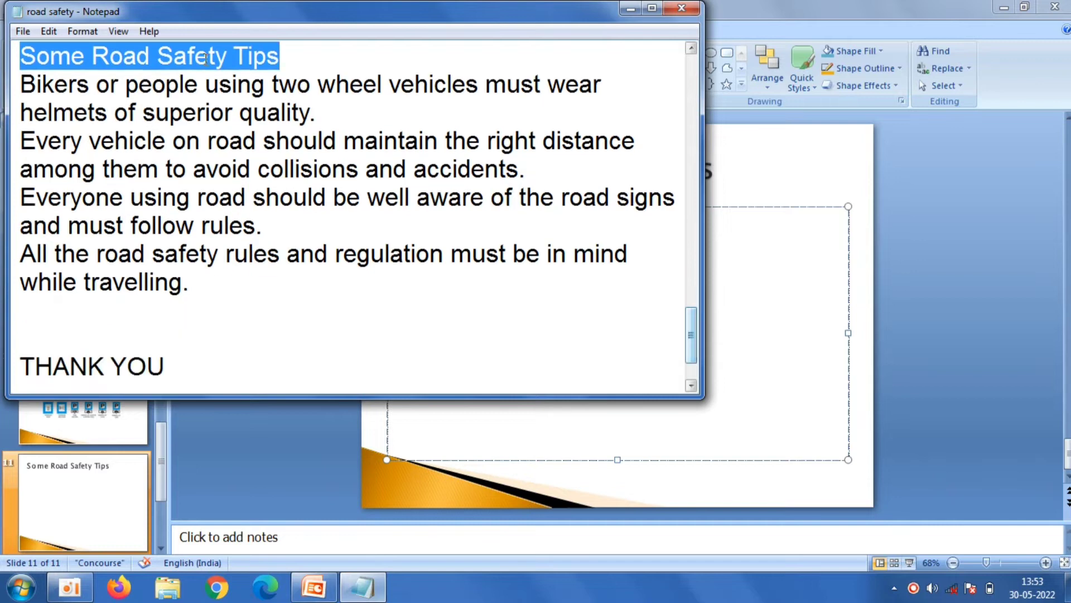
{"action": "left_click_drag", "start_coordinate": [20, 79], "coordinate": [212, 300]}
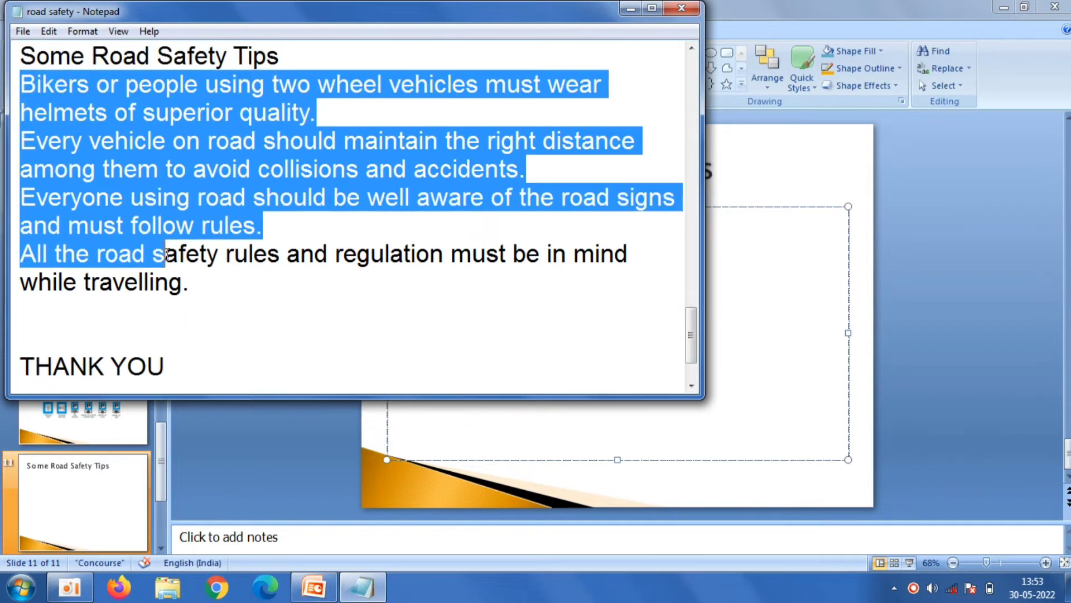
{"action": "right_click", "coordinate": [111, 143]}
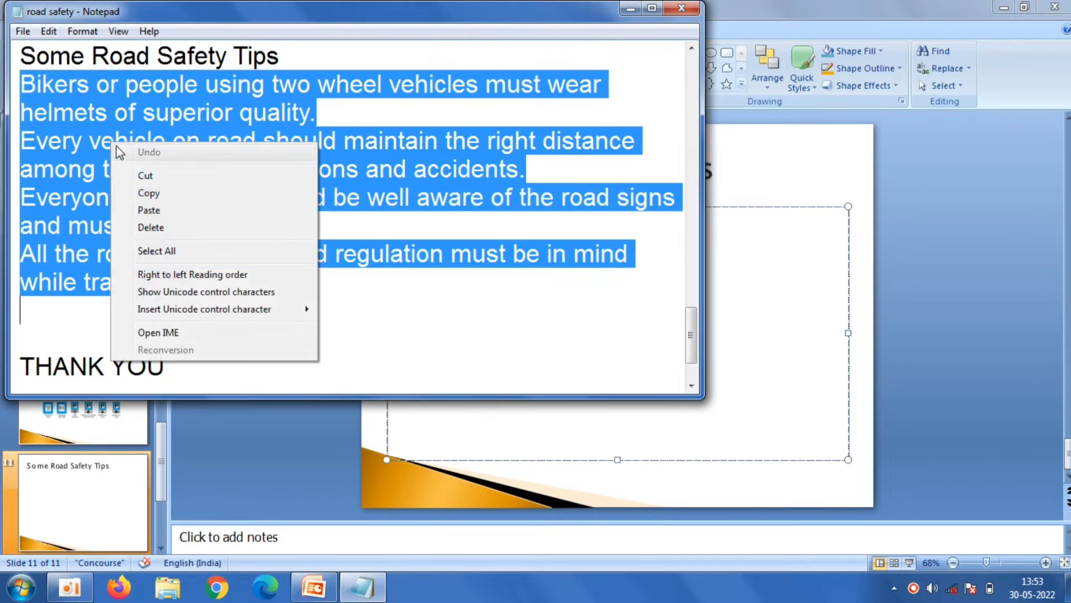
{"action": "left_click", "coordinate": [149, 192]}
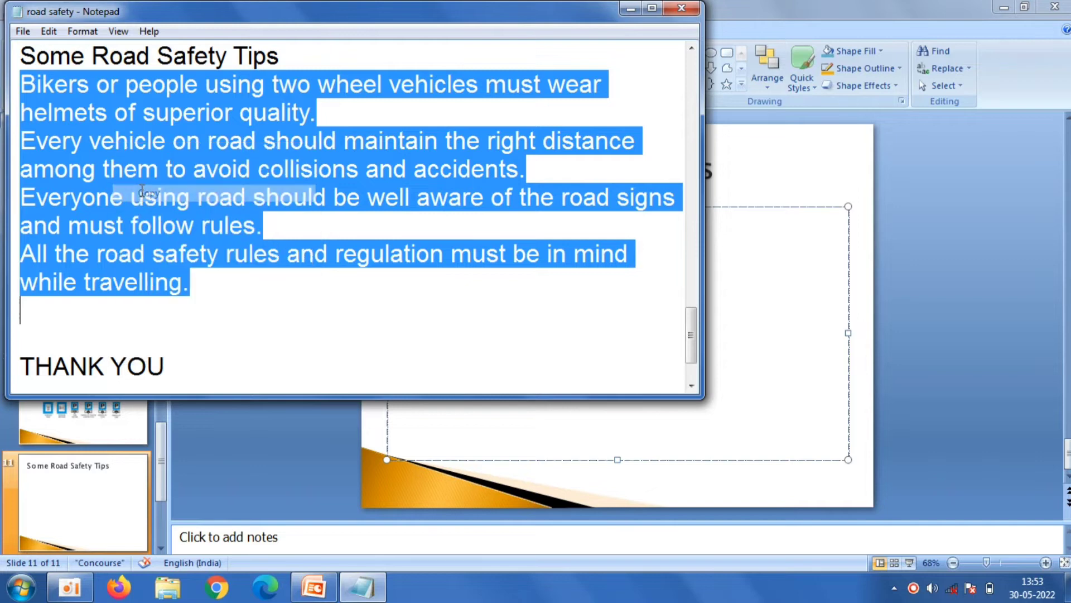
{"action": "right_click", "coordinate": [778, 250]}
{"action": "left_click", "coordinate": [789, 294]}
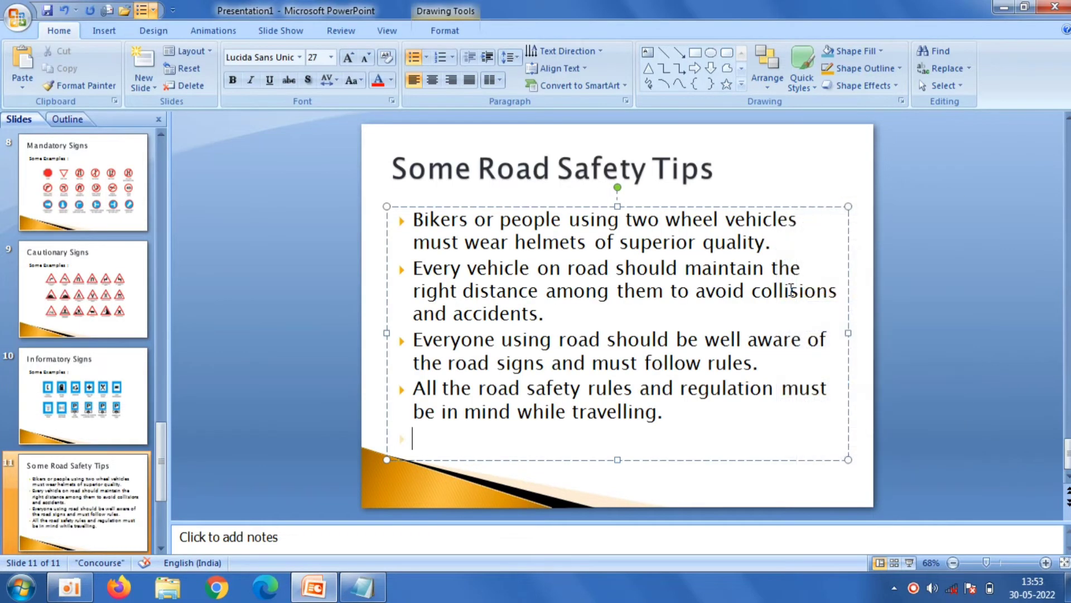
{"action": "key", "text": "BackSpace"}
{"action": "key", "text": "BackSpace"}
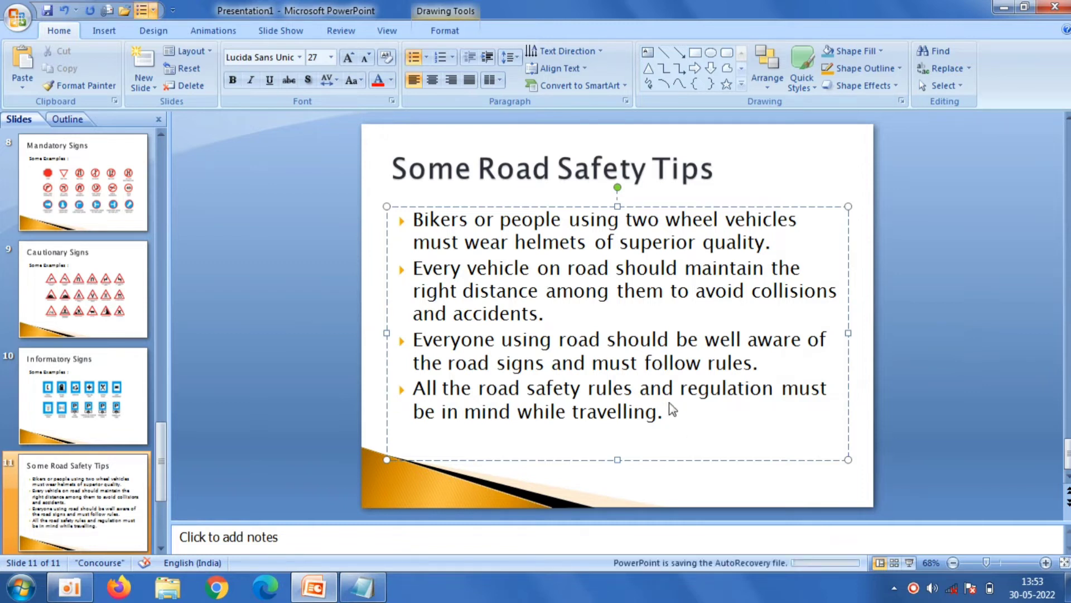
Step: Apply filled square bullets to the four tips
{"action": "left_click_drag", "start_coordinate": [671, 412], "coordinate": [413, 218]}
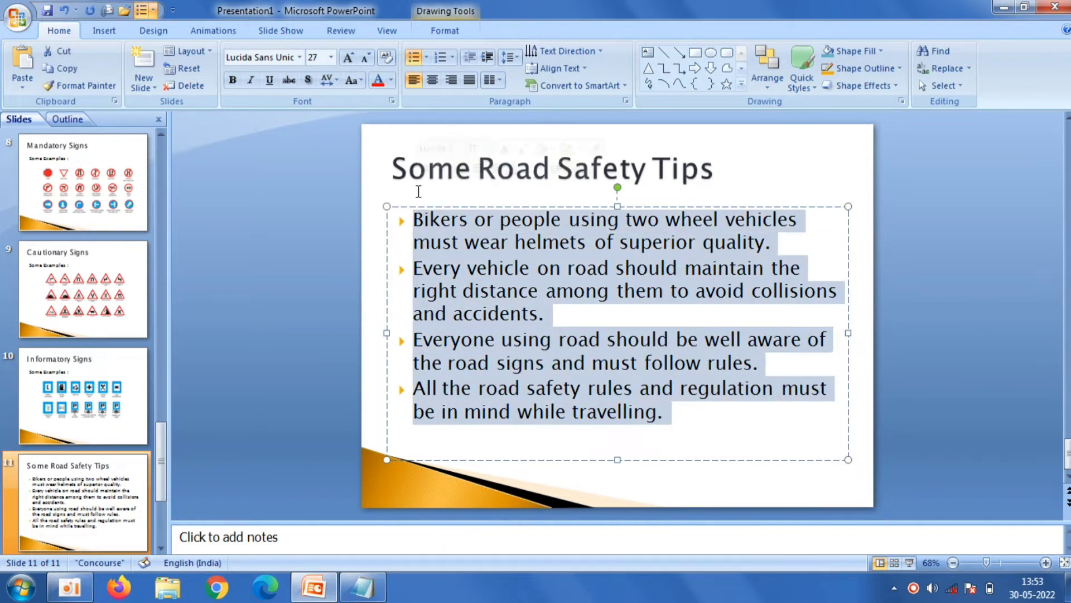
{"action": "left_click", "coordinate": [425, 58]}
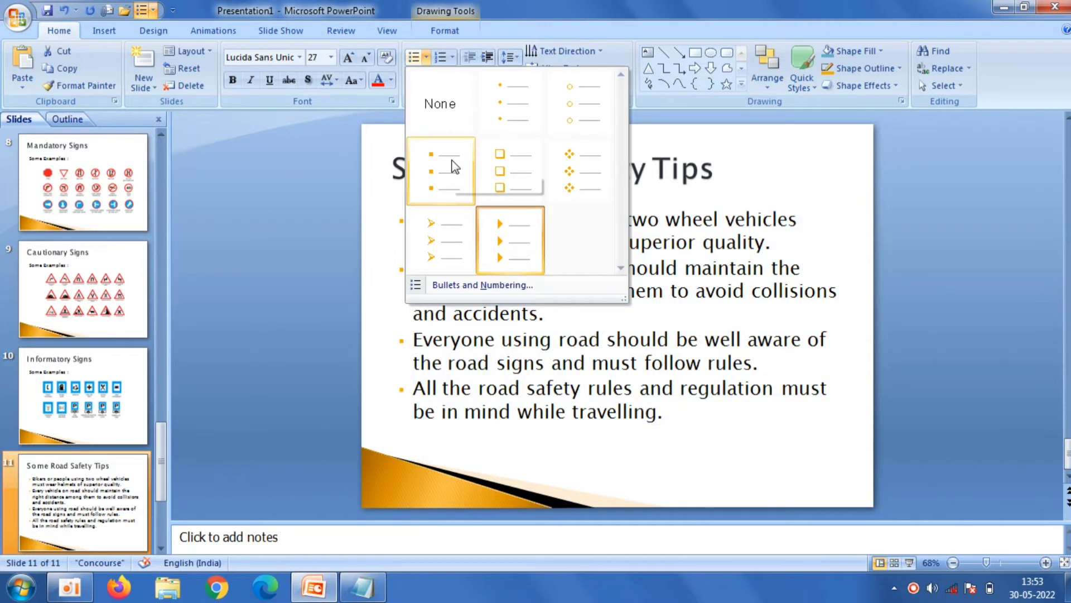
{"action": "left_click", "coordinate": [452, 162]}
{"action": "left_click", "coordinate": [219, 233]}
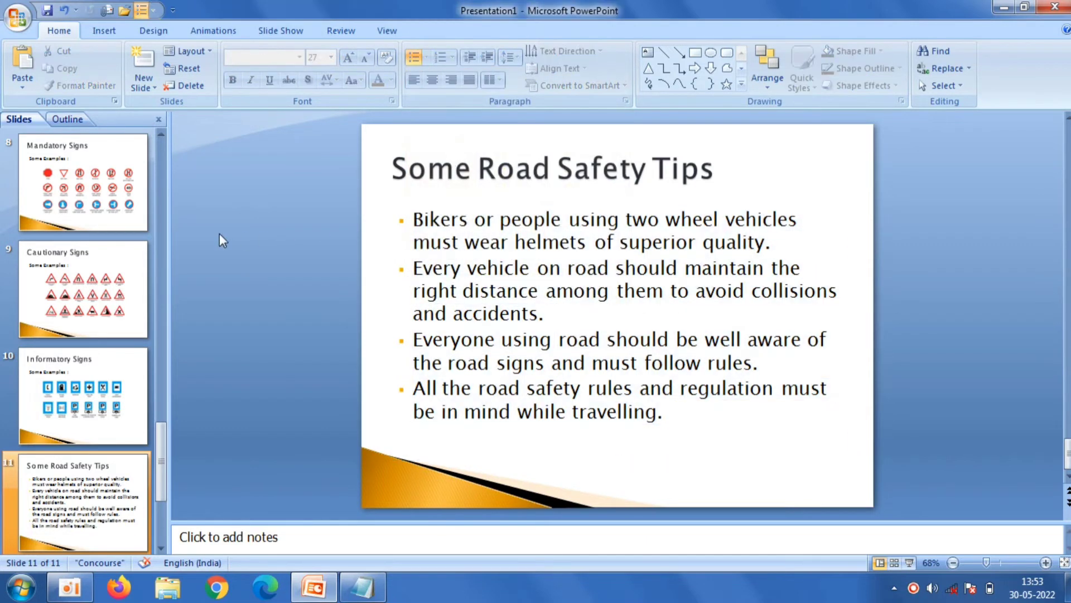
Step: Add a Title Only slide with 'THANK YOU' pasted from the Notepad notes as its title
{"action": "left_click", "coordinate": [143, 82]}
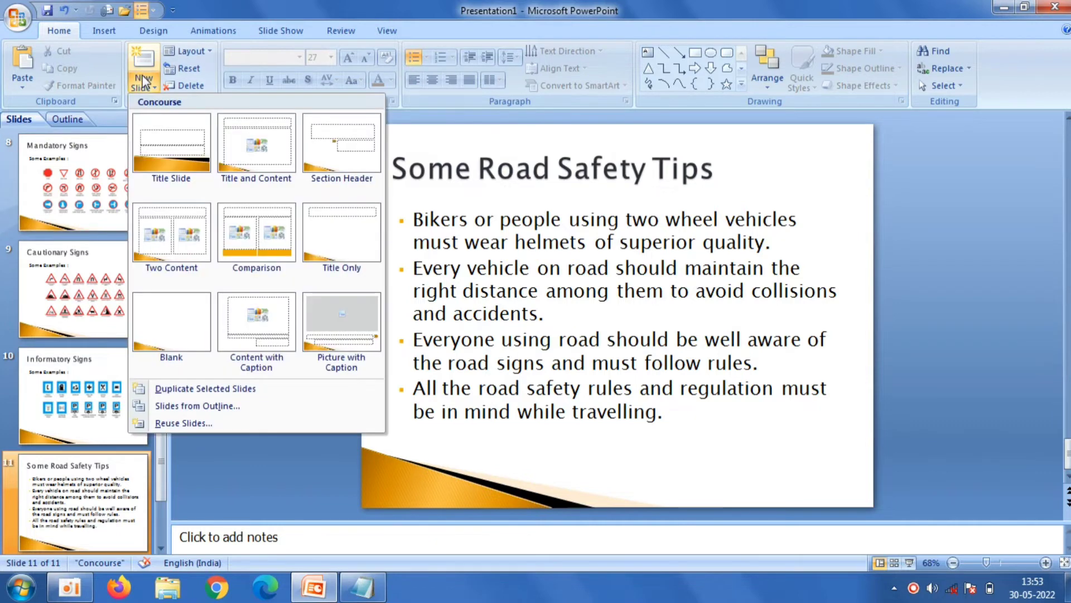
{"action": "left_click", "coordinate": [346, 248]}
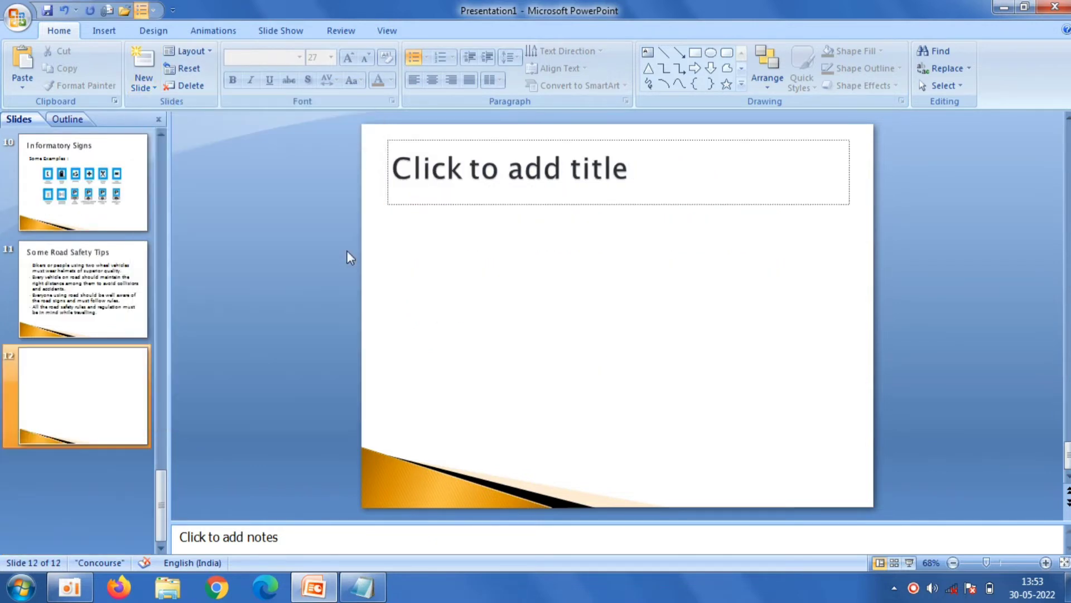
{"action": "left_click", "coordinate": [500, 188]}
{"action": "left_click", "coordinate": [368, 591]}
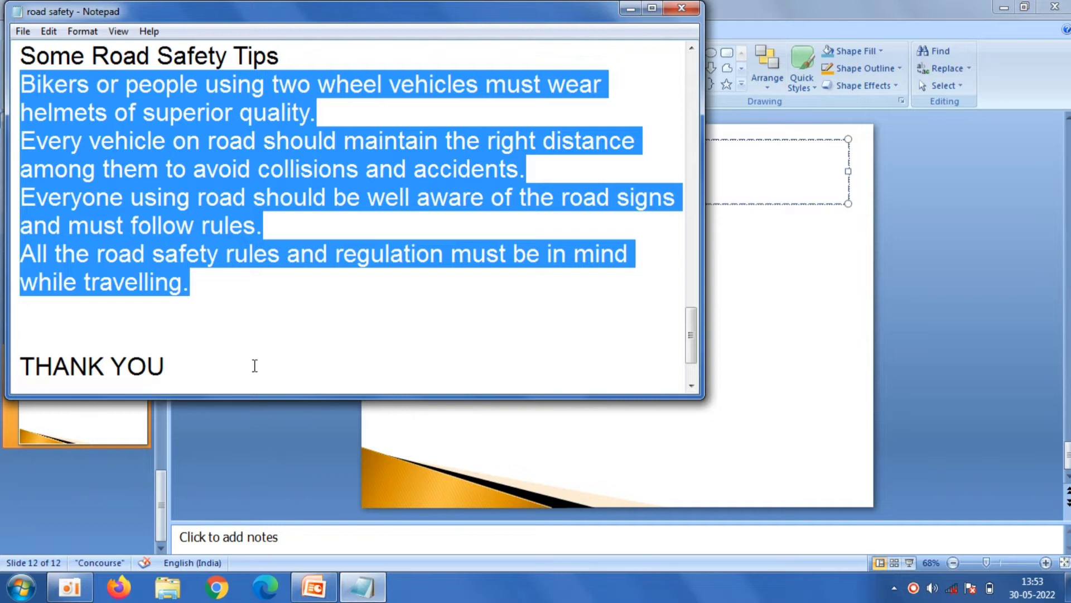
{"action": "left_click_drag", "start_coordinate": [175, 370], "coordinate": [25, 366]}
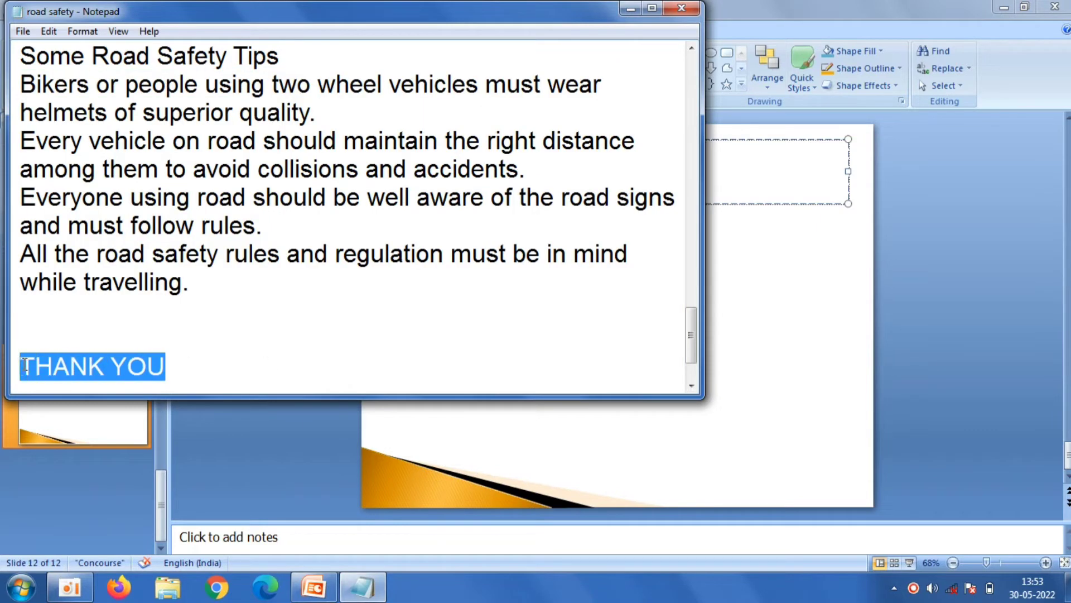
{"action": "right_click", "coordinate": [25, 366]}
{"action": "left_click", "coordinate": [110, 198]}
{"action": "left_click", "coordinate": [270, 481]}
{"action": "right_click", "coordinate": [579, 151]}
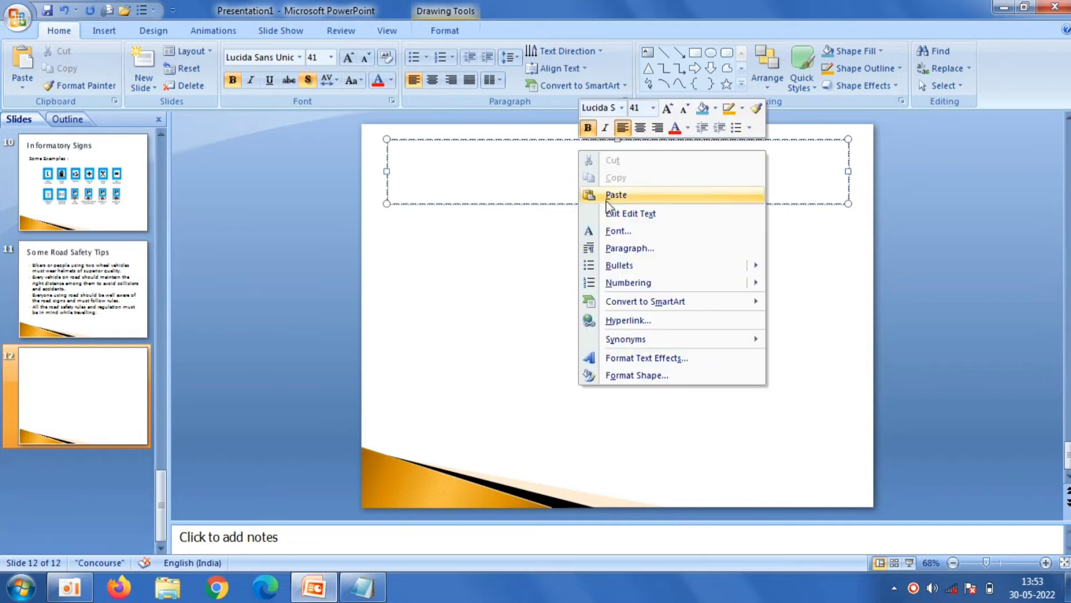
{"action": "left_click", "coordinate": [615, 194]}
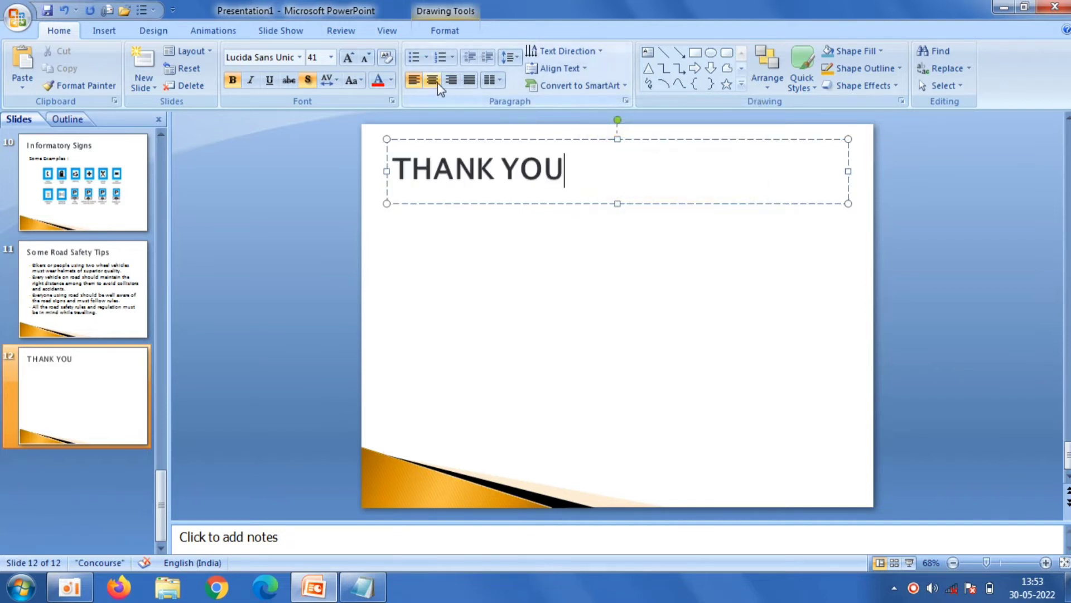
Step: Center THANK YOU in Arial Rounded MT Bold, size 72, and move it to mid-slide
{"action": "left_click", "coordinate": [433, 82]}
{"action": "left_click_drag", "start_coordinate": [723, 175], "coordinate": [507, 168]}
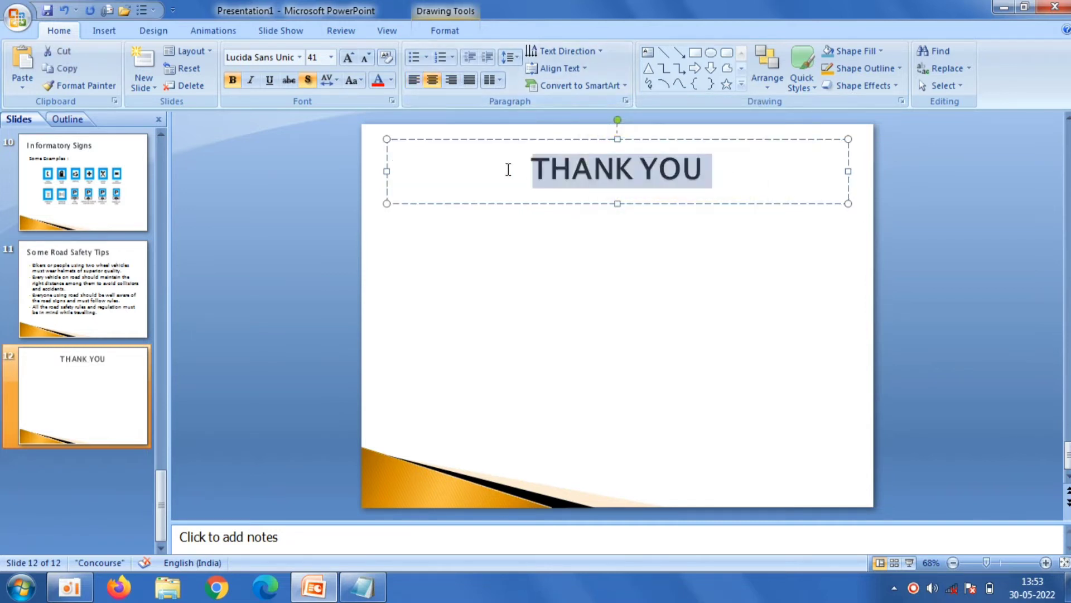
{"action": "left_click", "coordinate": [300, 58]}
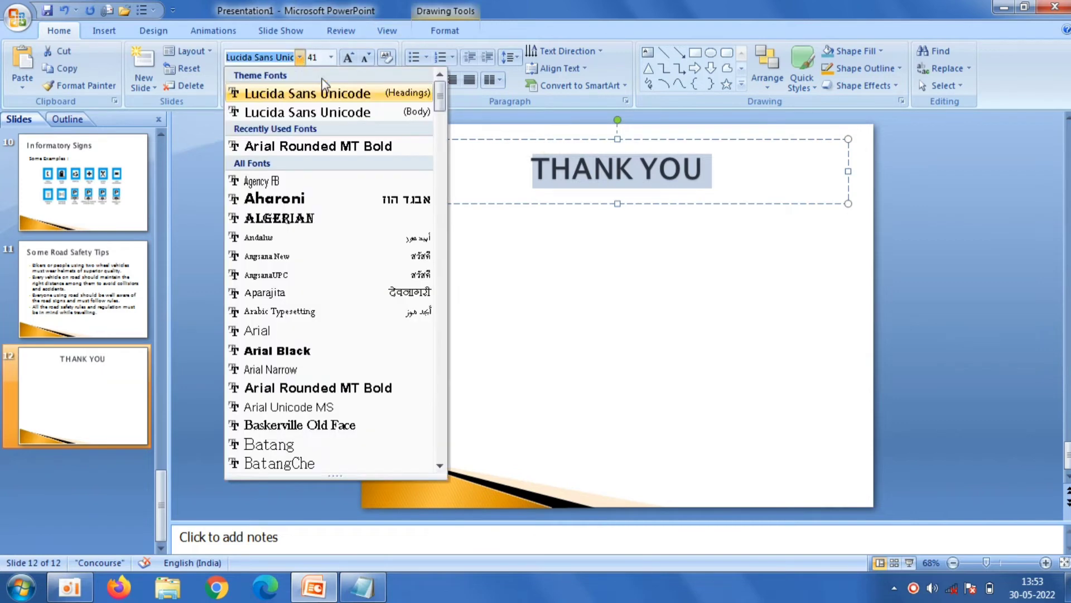
{"action": "left_click", "coordinate": [391, 388]}
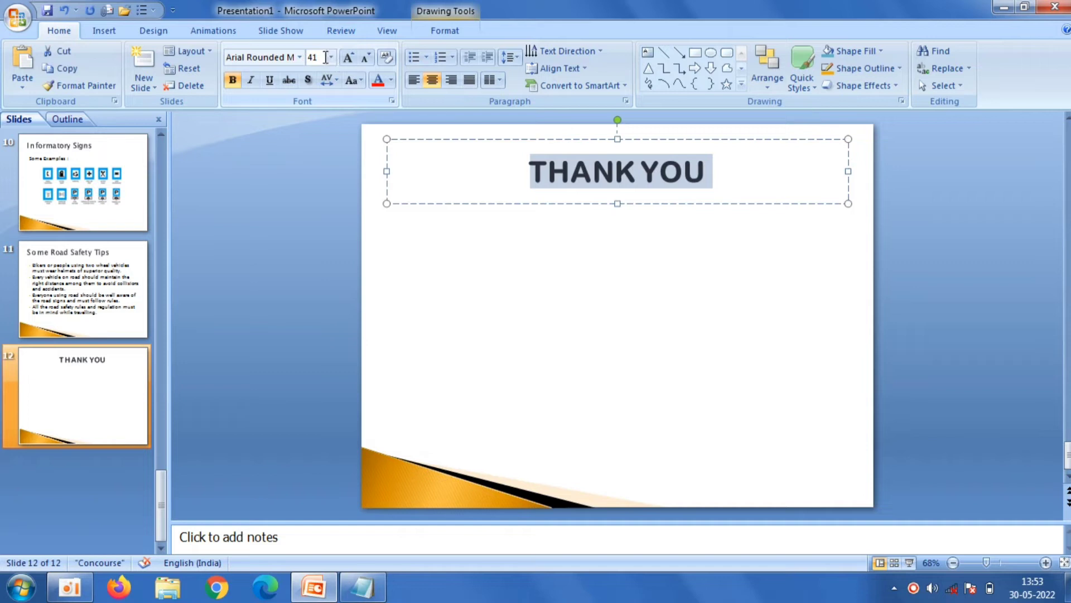
{"action": "left_click", "coordinate": [325, 58]}
{"action": "left_click", "coordinate": [331, 59]}
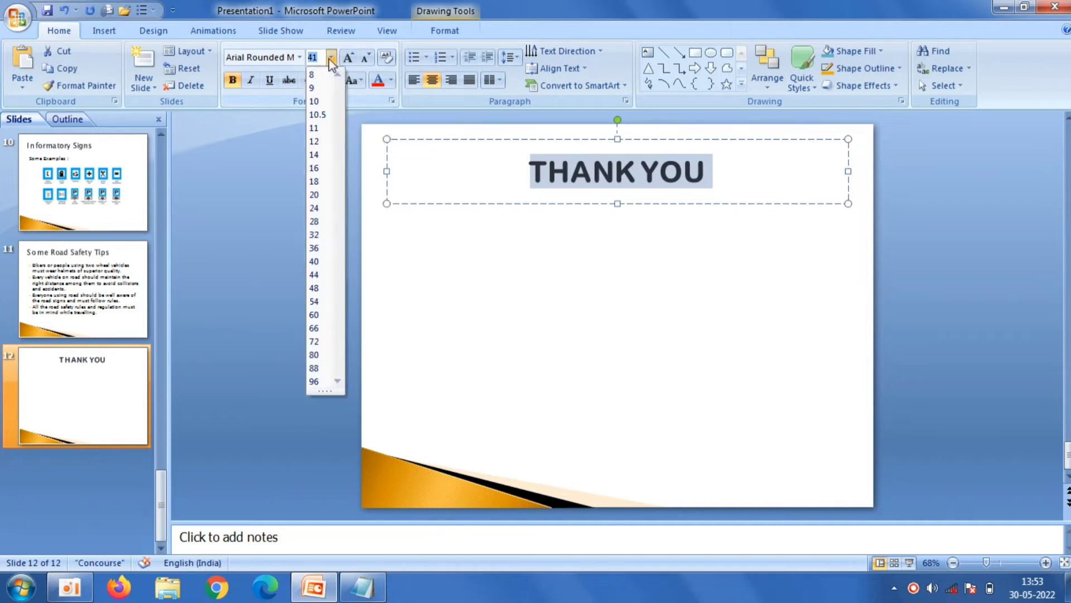
{"action": "left_click", "coordinate": [317, 341]}
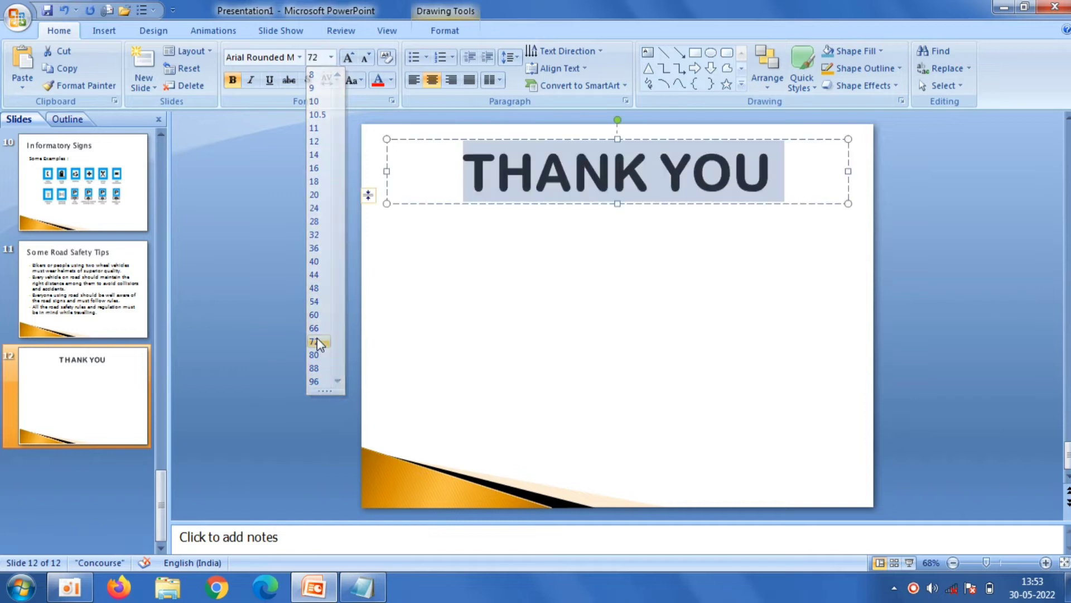
{"action": "left_click_drag", "start_coordinate": [689, 139], "coordinate": [689, 238]}
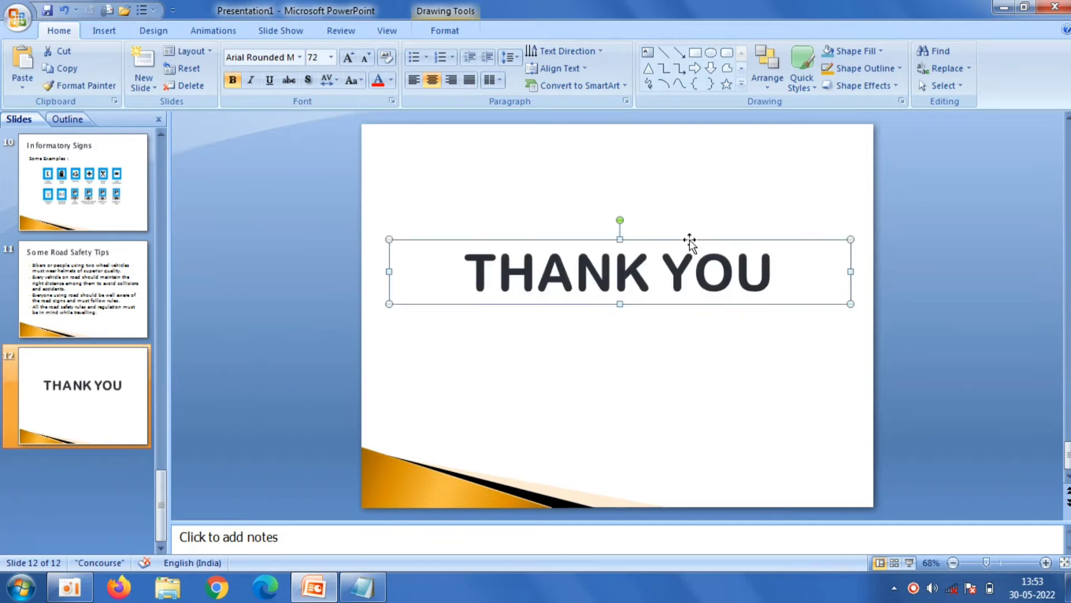
{"action": "left_click", "coordinate": [248, 225]}
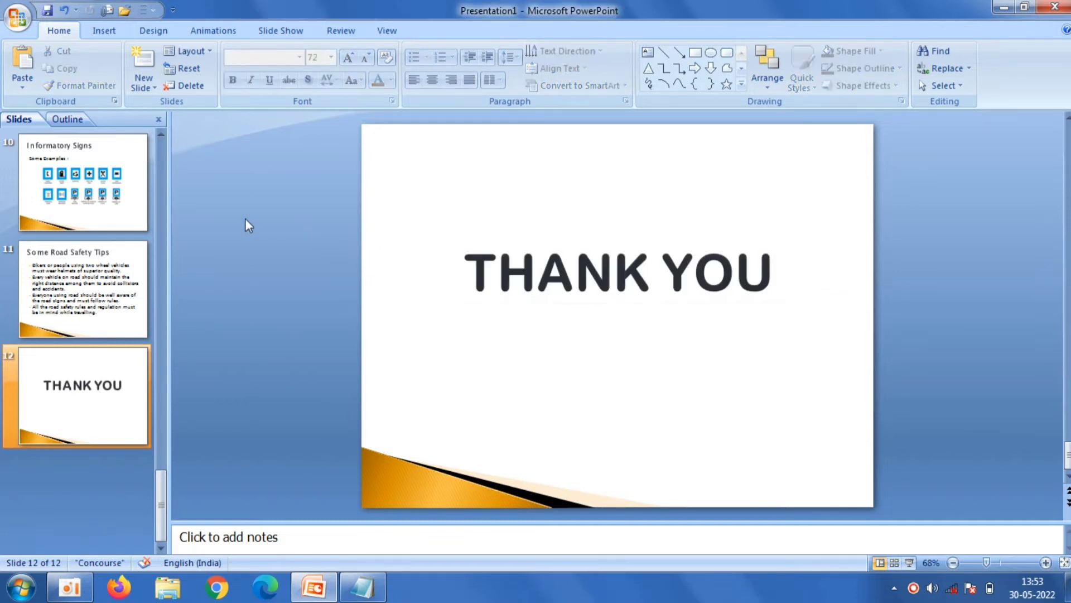
{"action": "left_click_drag", "start_coordinate": [161, 502], "coordinate": [160, 170]}
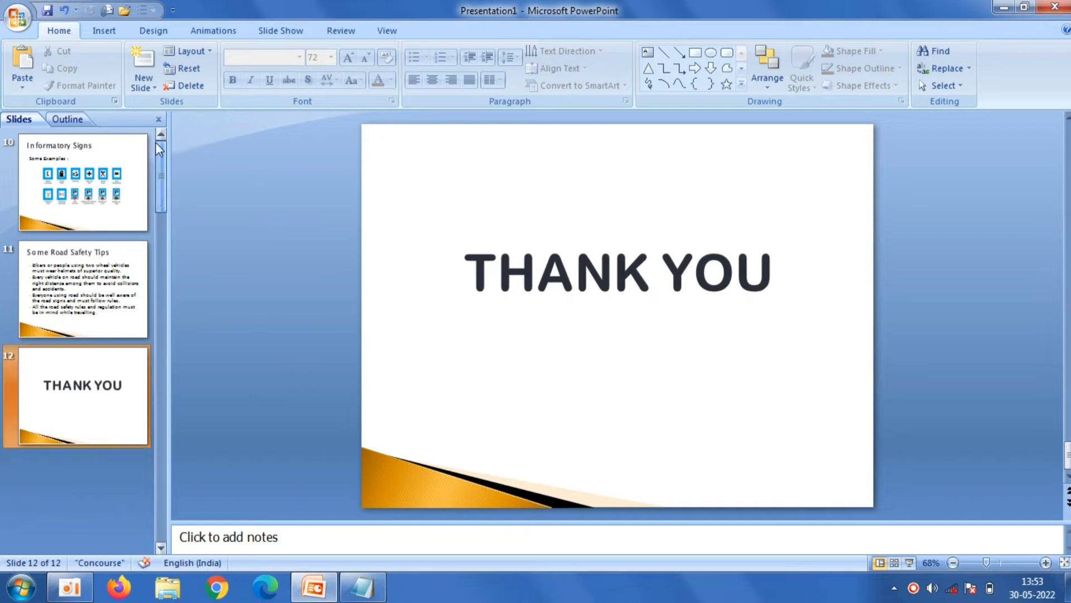
Step: Apply the Faded Swivel entrance effect to the ROAD SAFETY title on slide 1
{"action": "left_click", "coordinate": [89, 212]}
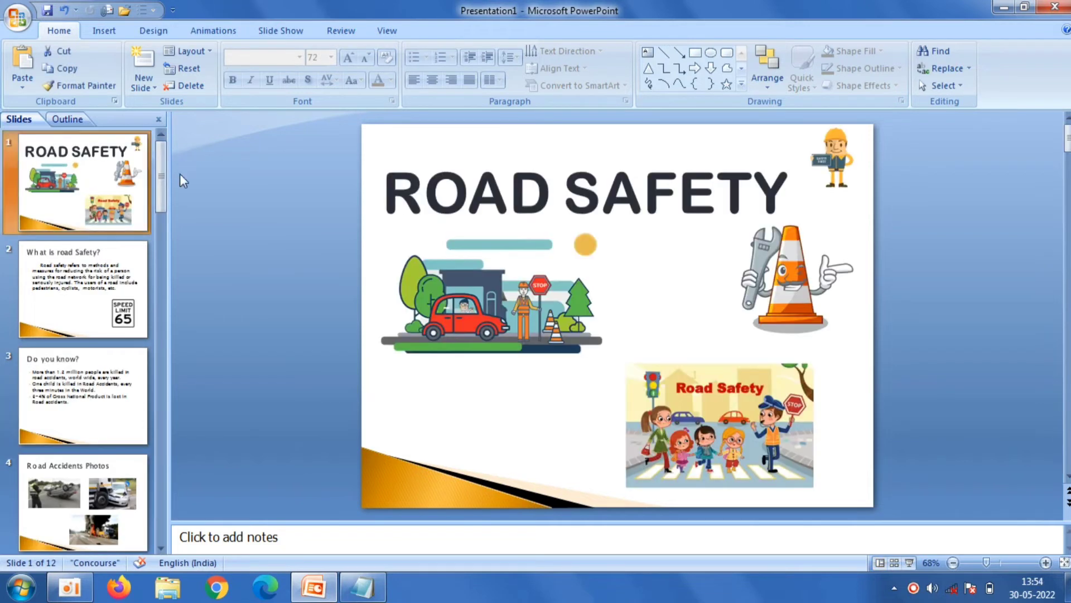
{"action": "left_click", "coordinate": [540, 194]}
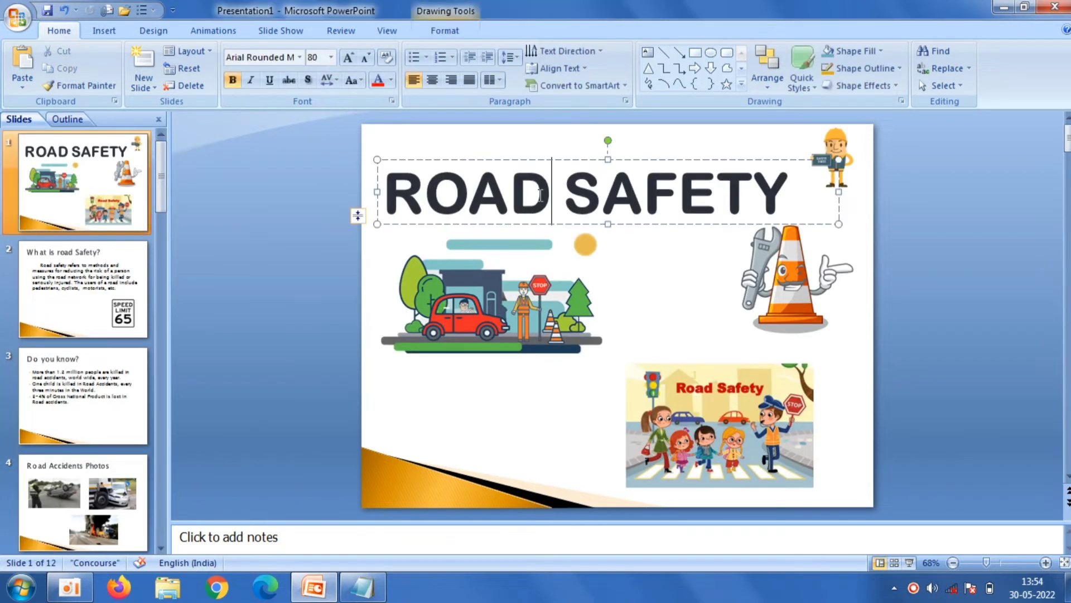
{"action": "left_click", "coordinate": [216, 34]}
{"action": "left_click", "coordinate": [127, 82]}
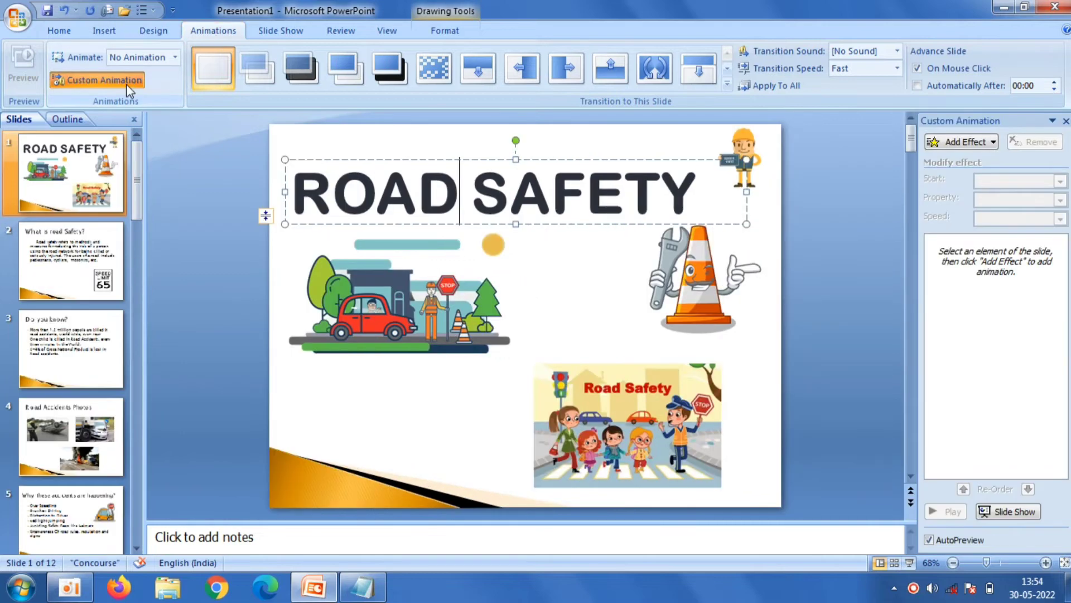
{"action": "left_click", "coordinate": [957, 142]}
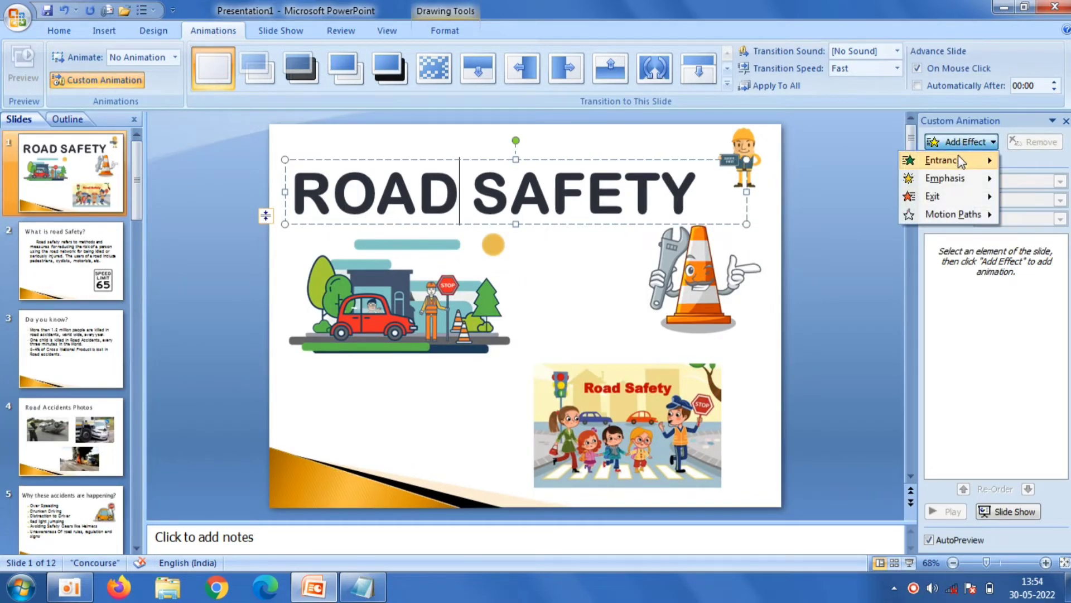
{"action": "mouse_move", "coordinate": [944, 160]}
{"action": "left_click", "coordinate": [852, 327]}
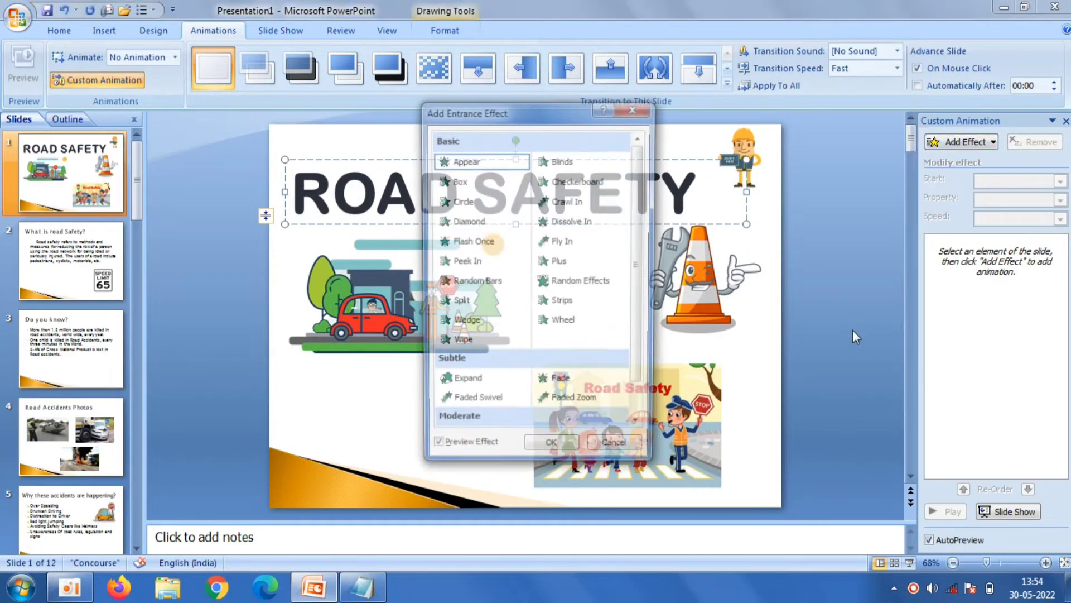
{"action": "left_click", "coordinate": [502, 405]}
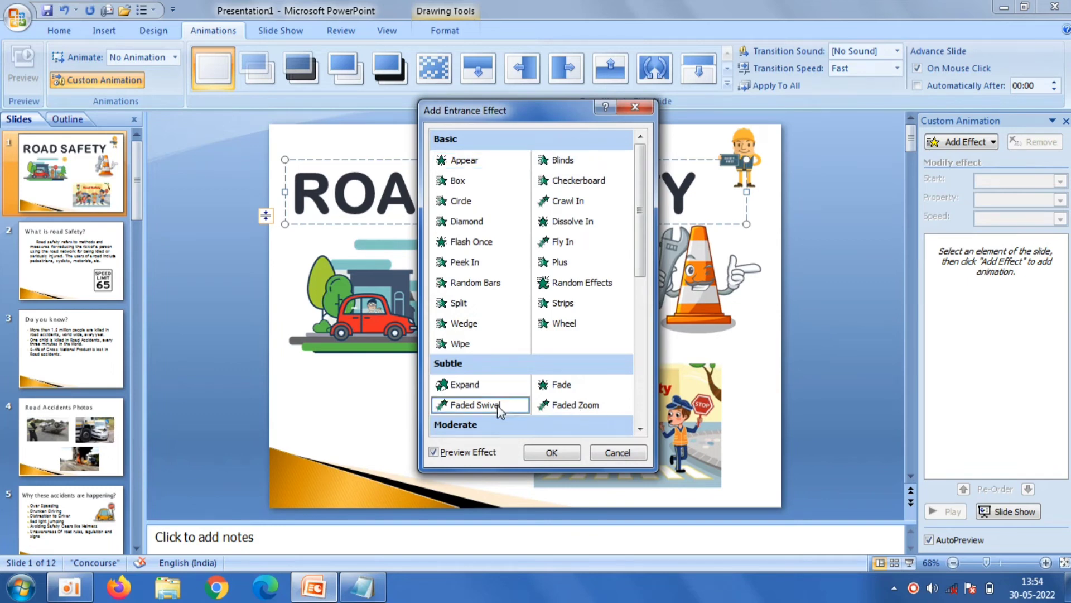
{"action": "left_click_drag", "start_coordinate": [558, 105], "coordinate": [163, 52]}
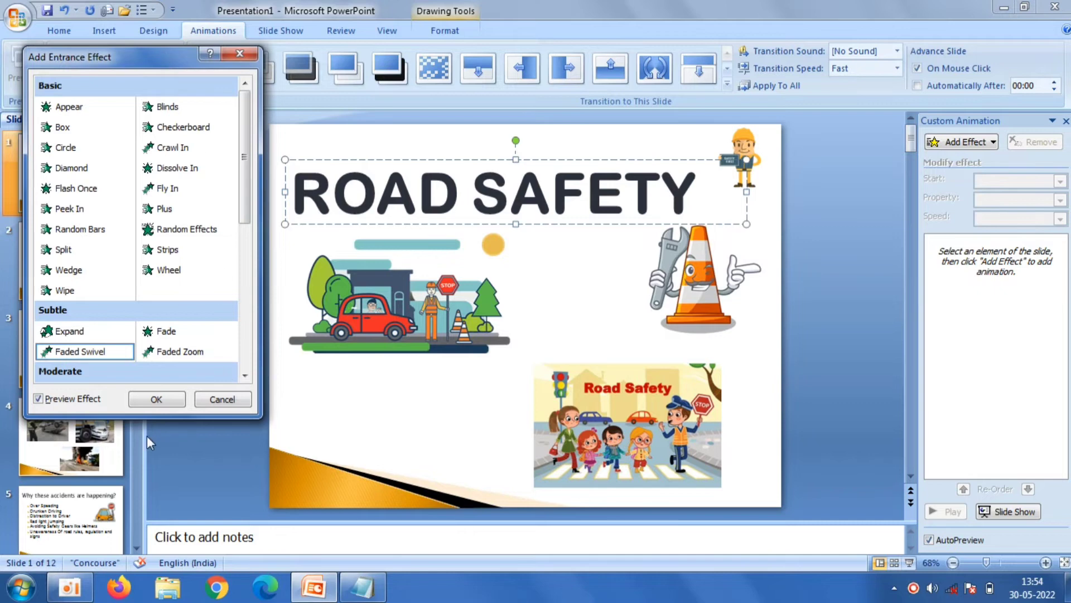
{"action": "left_click", "coordinate": [157, 400]}
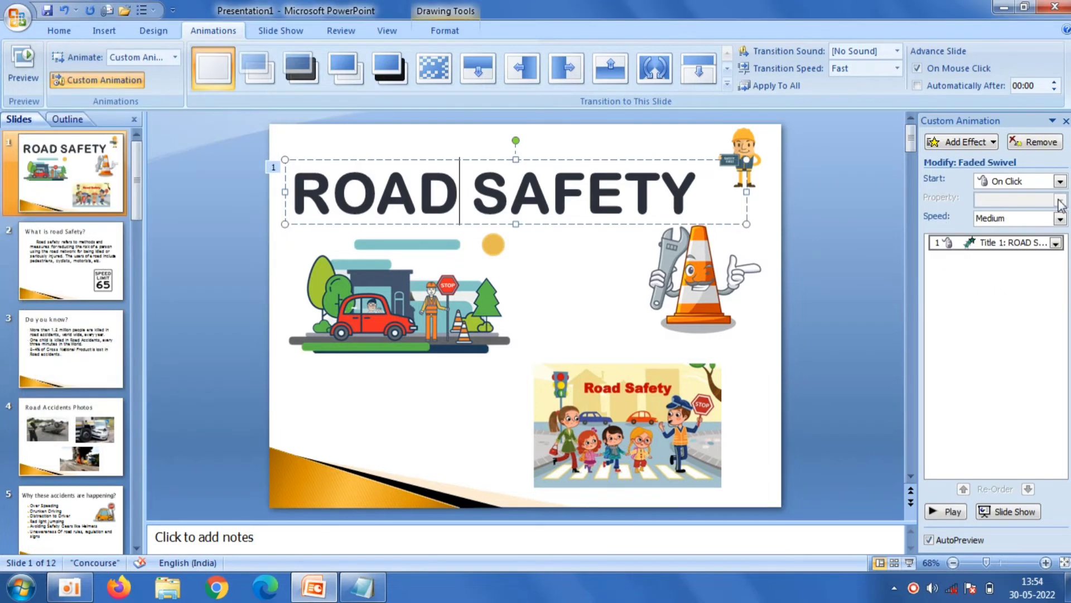
Step: Set the title animation to Slow speed, starting After Previous
{"action": "left_click", "coordinate": [1059, 219]}
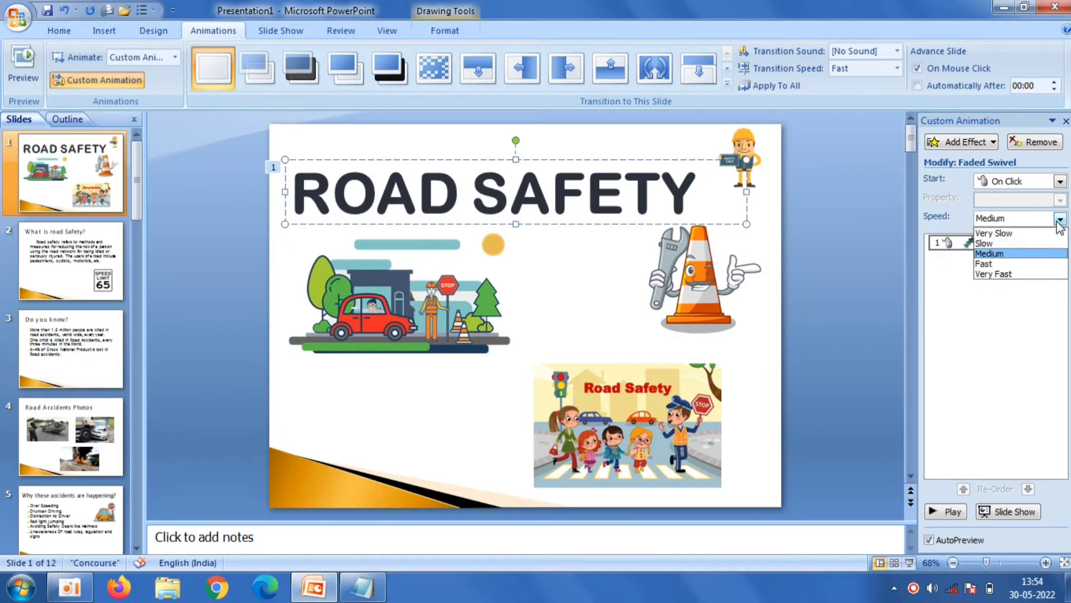
{"action": "left_click", "coordinate": [1033, 242]}
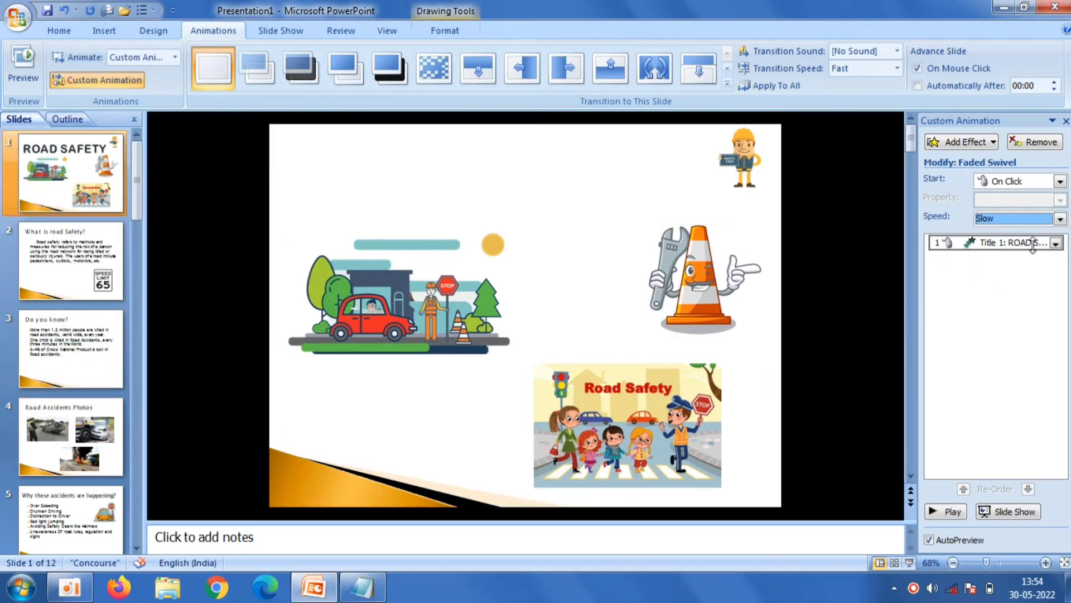
{"action": "left_click", "coordinate": [1060, 181]}
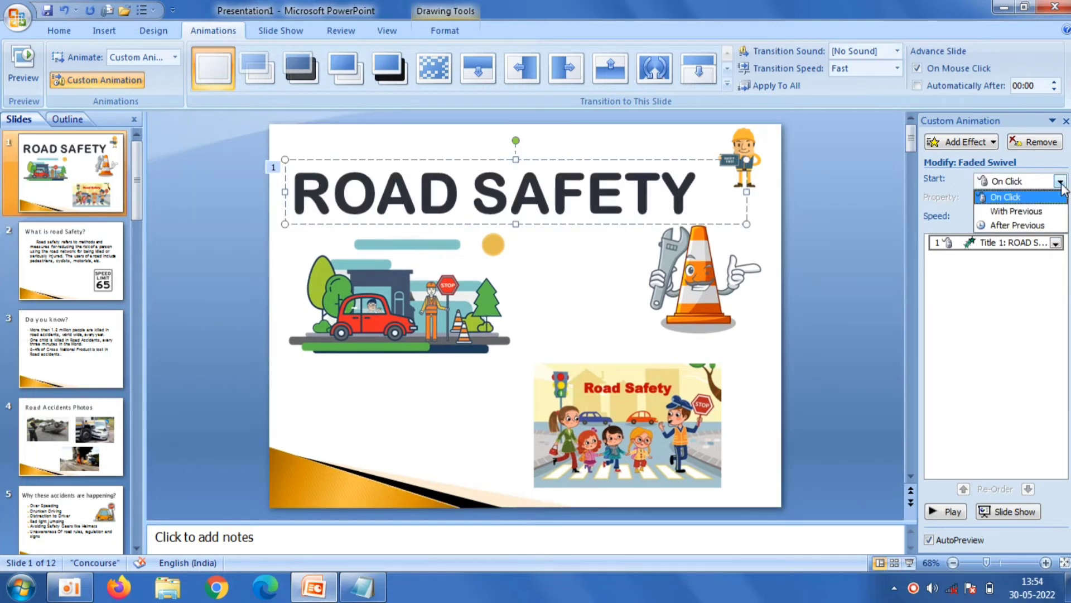
{"action": "left_click", "coordinate": [1021, 225]}
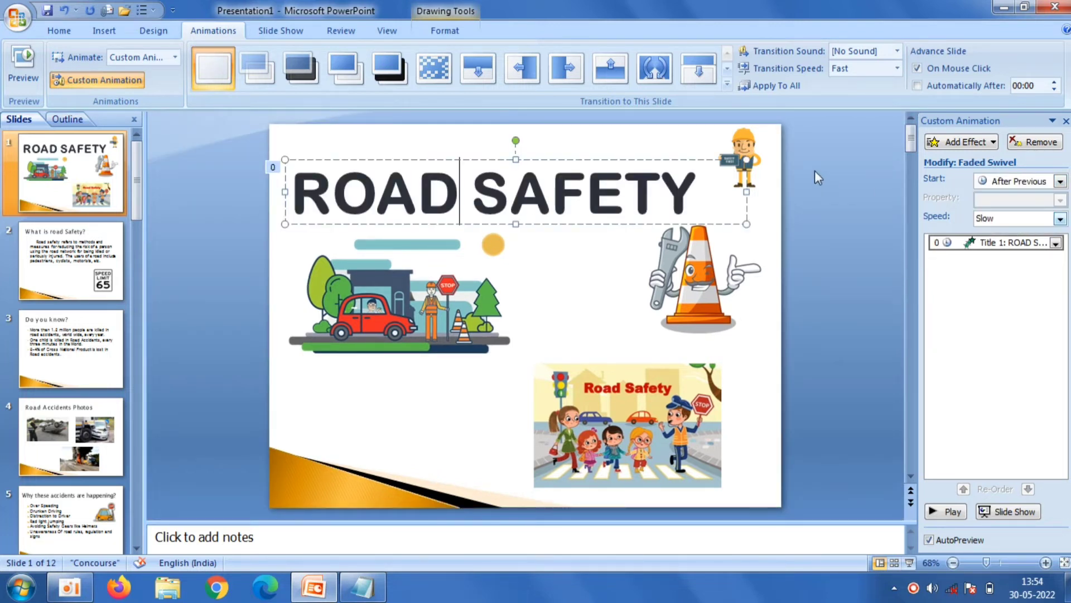
{"action": "left_click", "coordinate": [743, 140]}
Step: Give the small worker picture a Thread entrance starting After Previous
{"action": "left_click", "coordinate": [985, 146]}
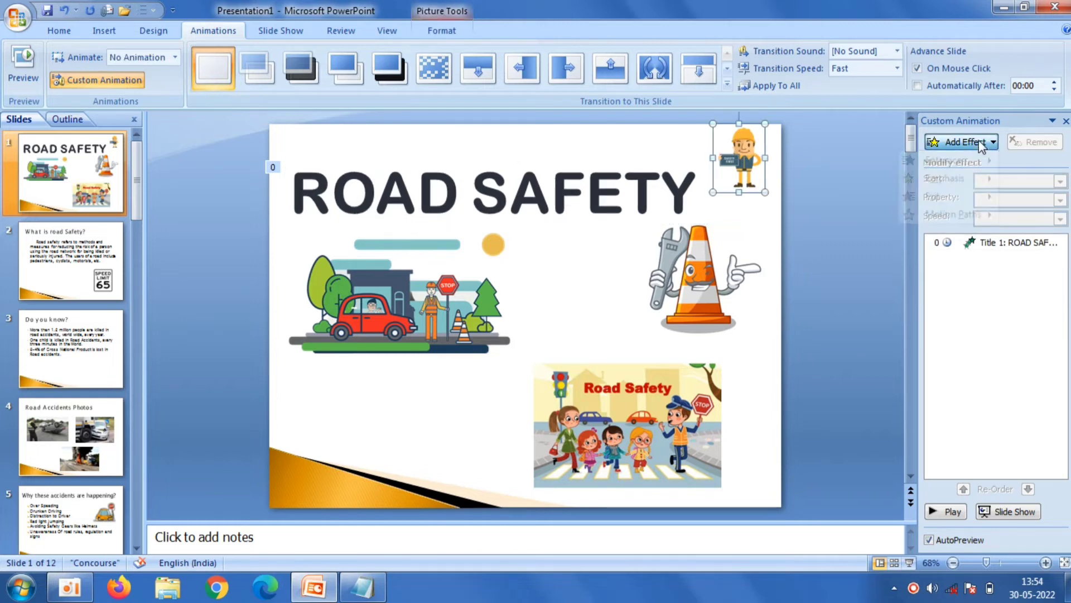
{"action": "left_click", "coordinate": [857, 324]}
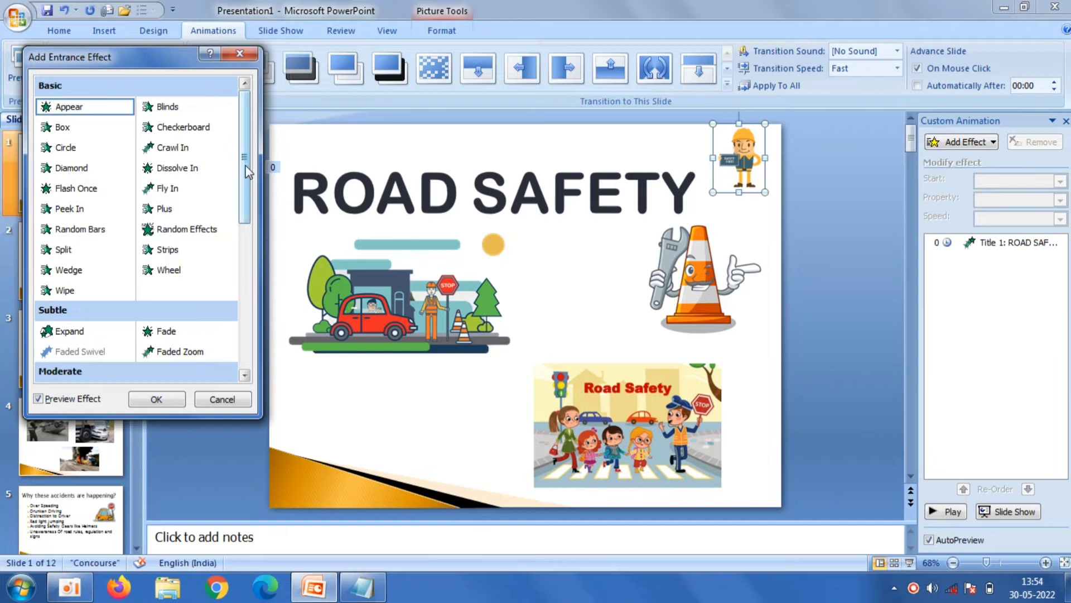
{"action": "left_click_drag", "start_coordinate": [248, 173], "coordinate": [229, 330]}
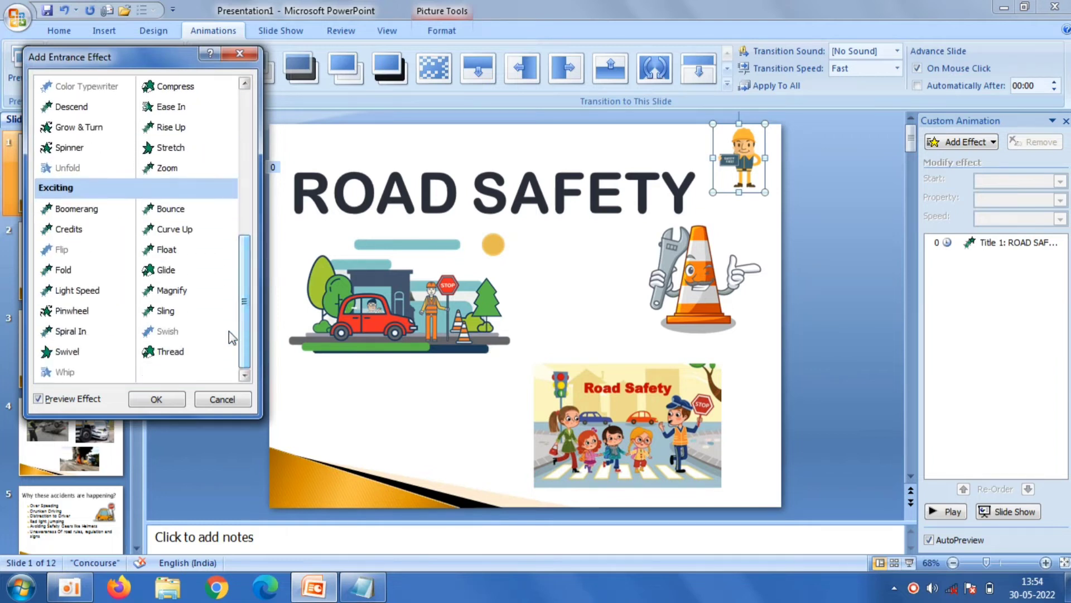
{"action": "left_click", "coordinate": [197, 353]}
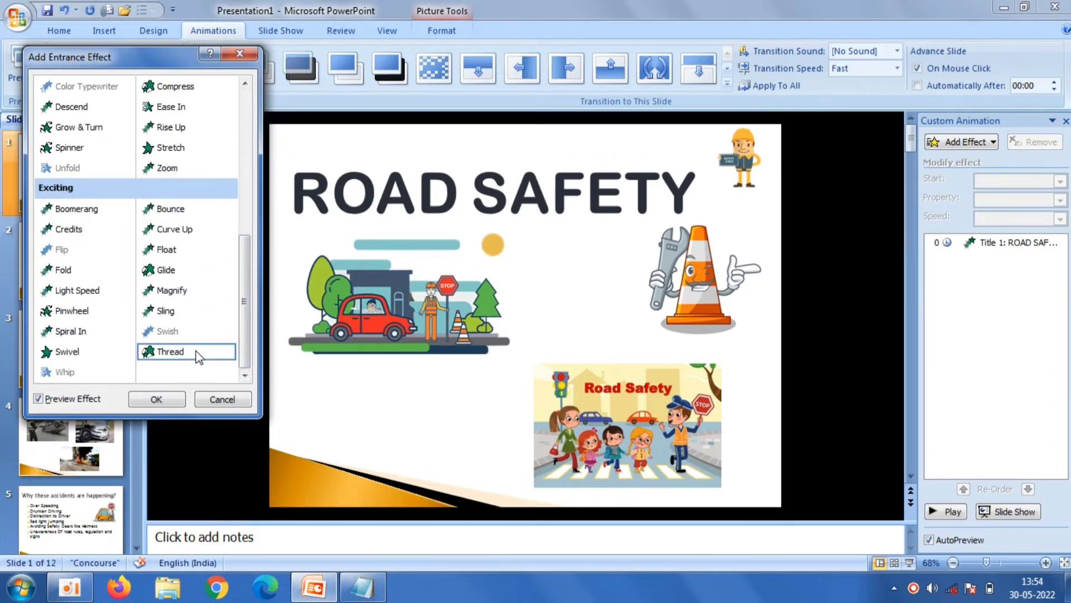
{"action": "left_click", "coordinate": [178, 398]}
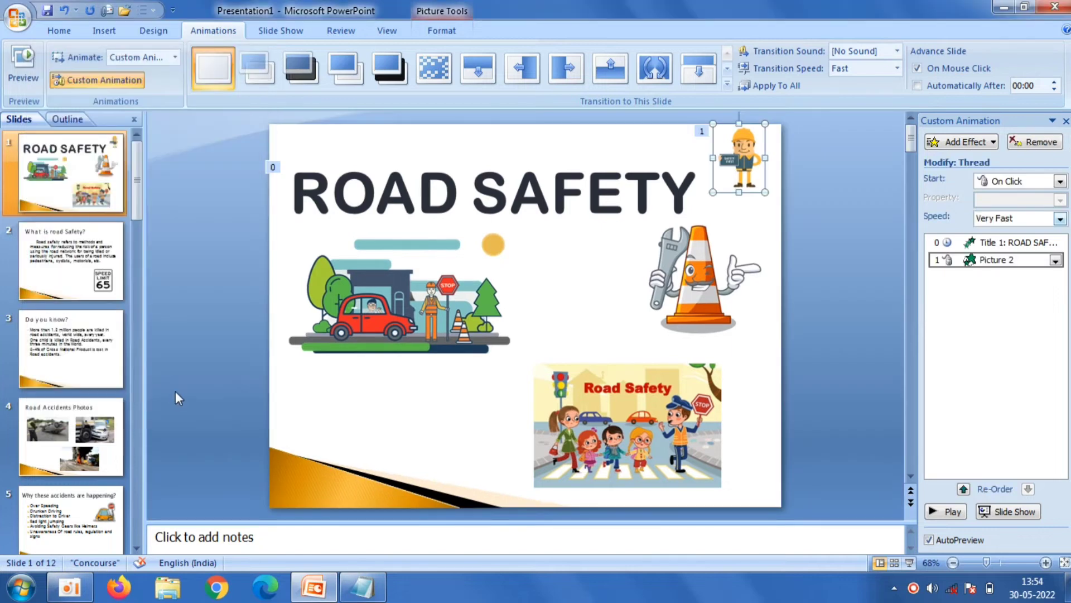
{"action": "left_click", "coordinate": [1059, 182]}
{"action": "left_click", "coordinate": [998, 225]}
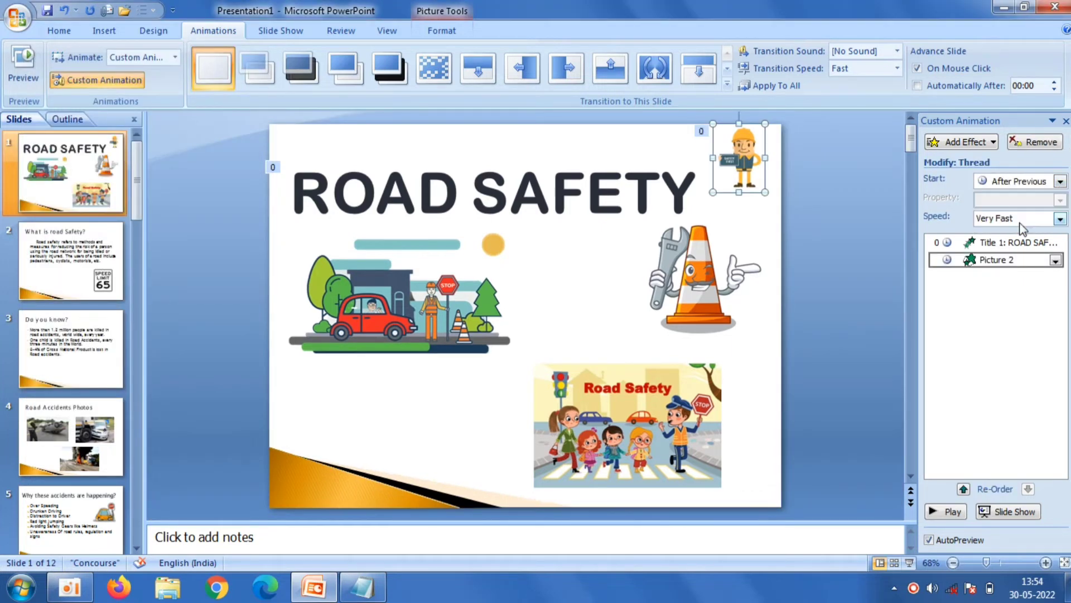
Step: Give the car-and-road picture a Random Bars entrance, Very Slow, After Previous
{"action": "left_click", "coordinate": [480, 305]}
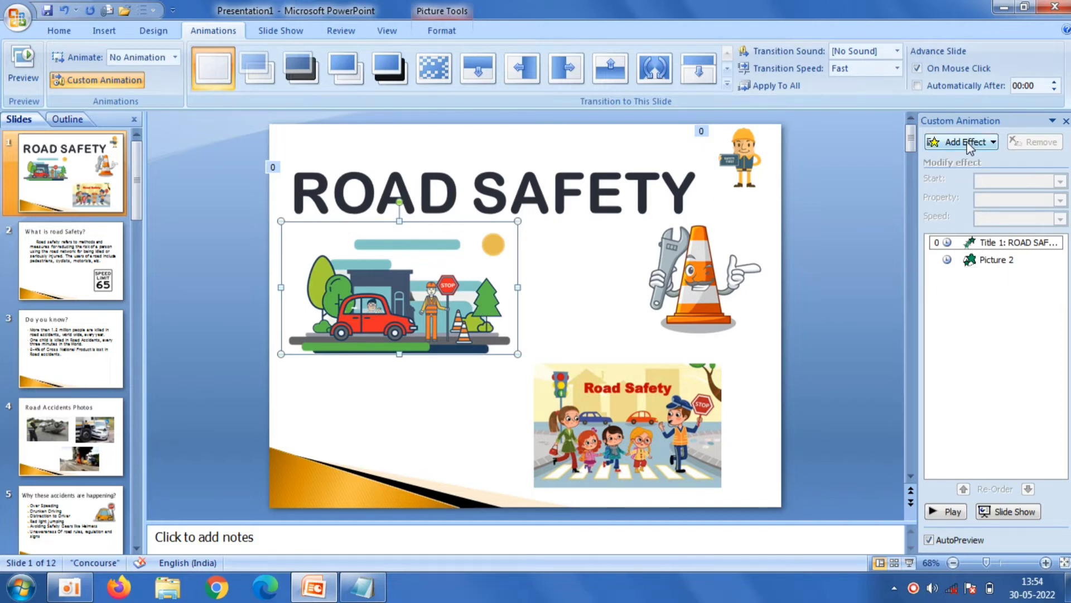
{"action": "left_click", "coordinate": [970, 147]}
{"action": "mouse_move", "coordinate": [944, 159]}
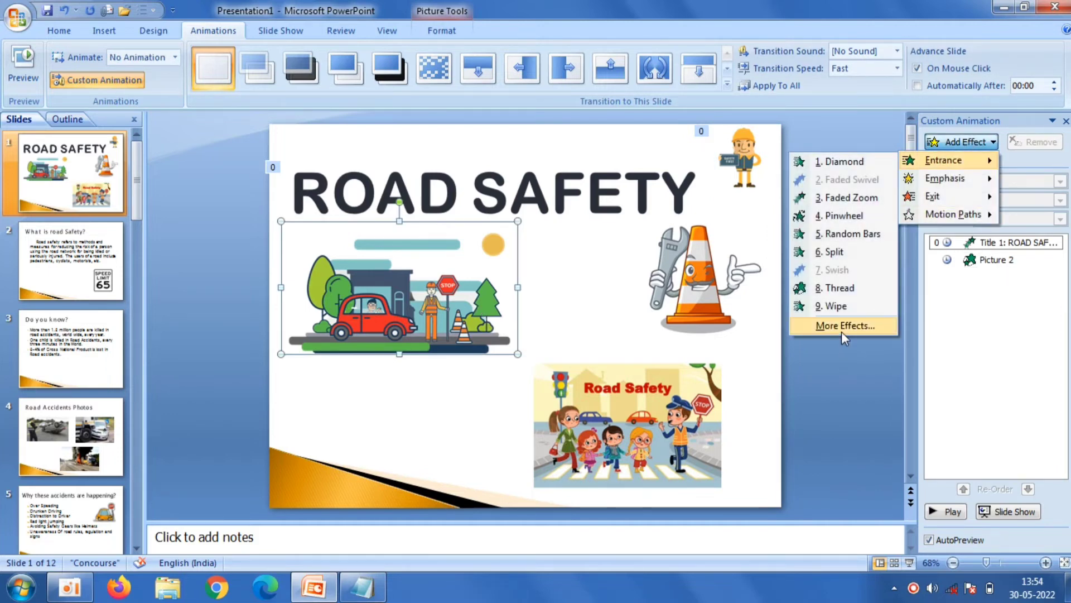
{"action": "left_click", "coordinate": [841, 326]}
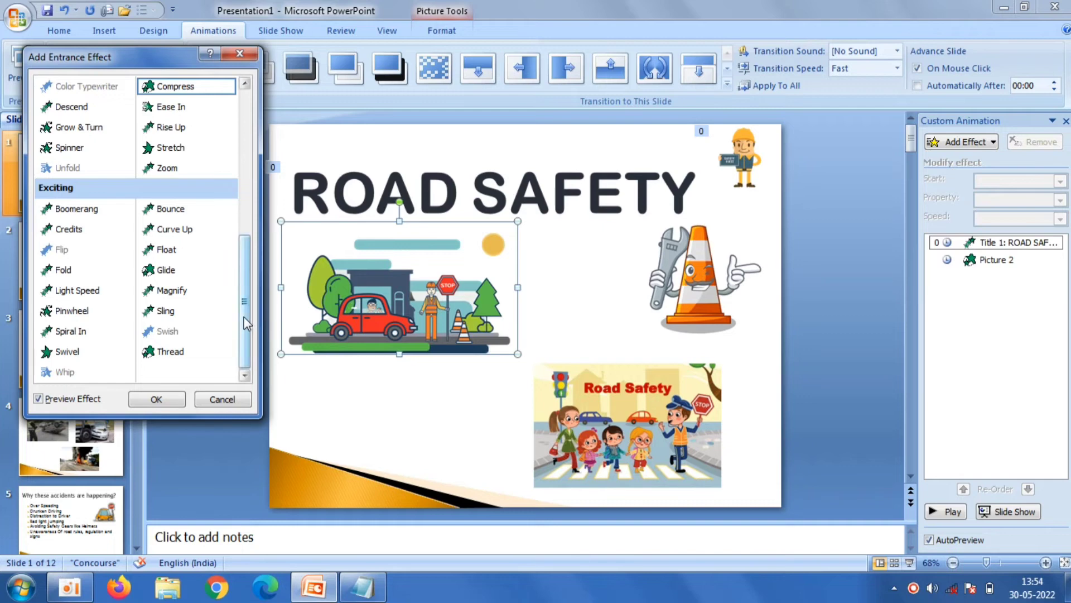
{"action": "scroll", "coordinate": [247, 323], "scroll_direction": "up", "scroll_amount": 8}
{"action": "double_click", "coordinate": [85, 230]}
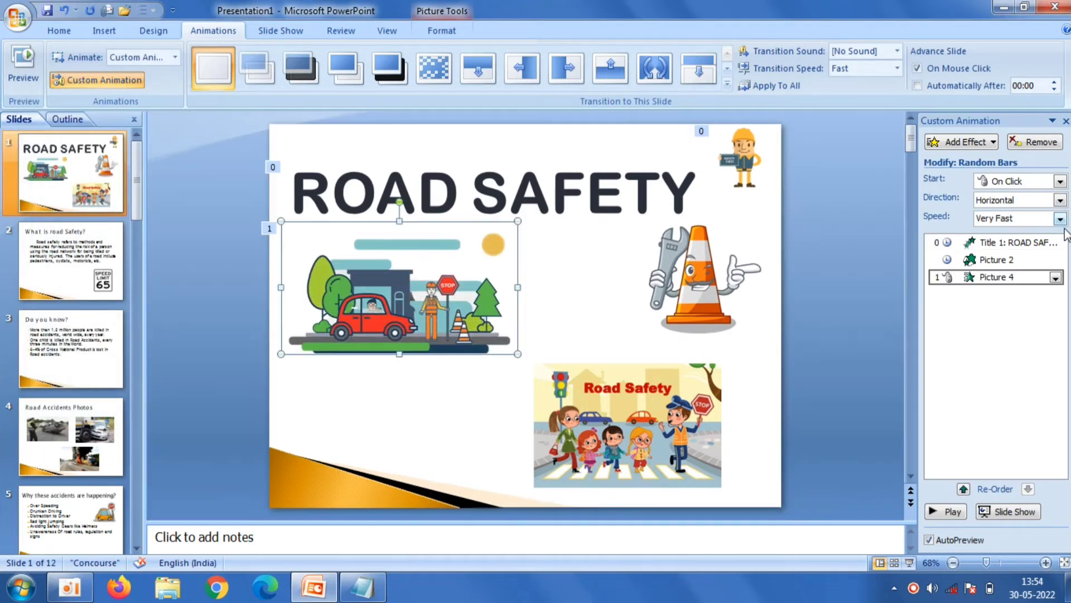
{"action": "left_click", "coordinate": [1061, 219]}
{"action": "left_click", "coordinate": [1042, 232]}
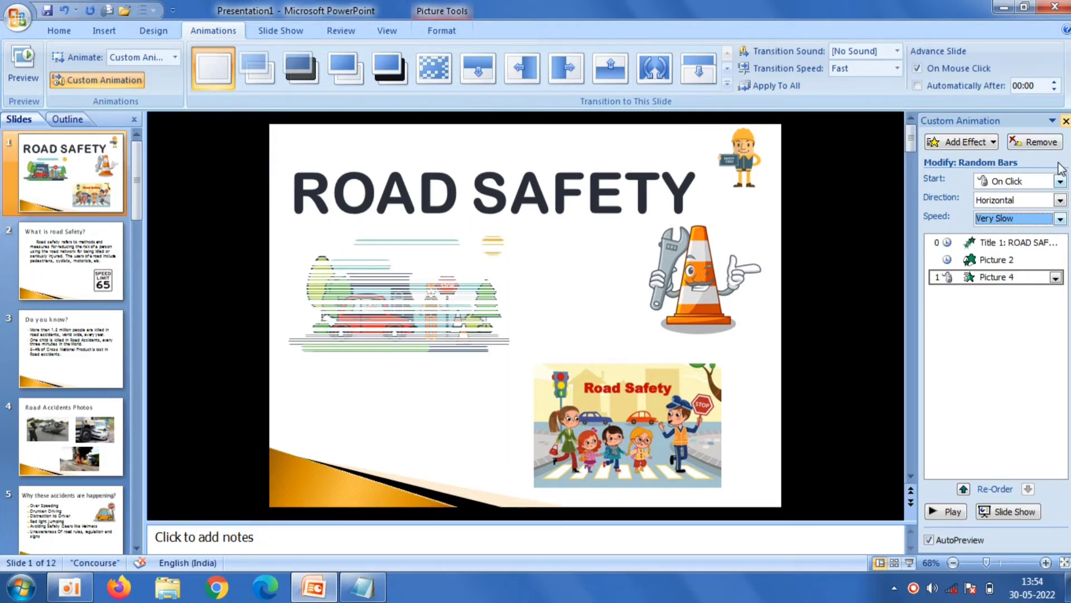
{"action": "left_click", "coordinate": [1060, 181]}
{"action": "left_click", "coordinate": [1015, 226]}
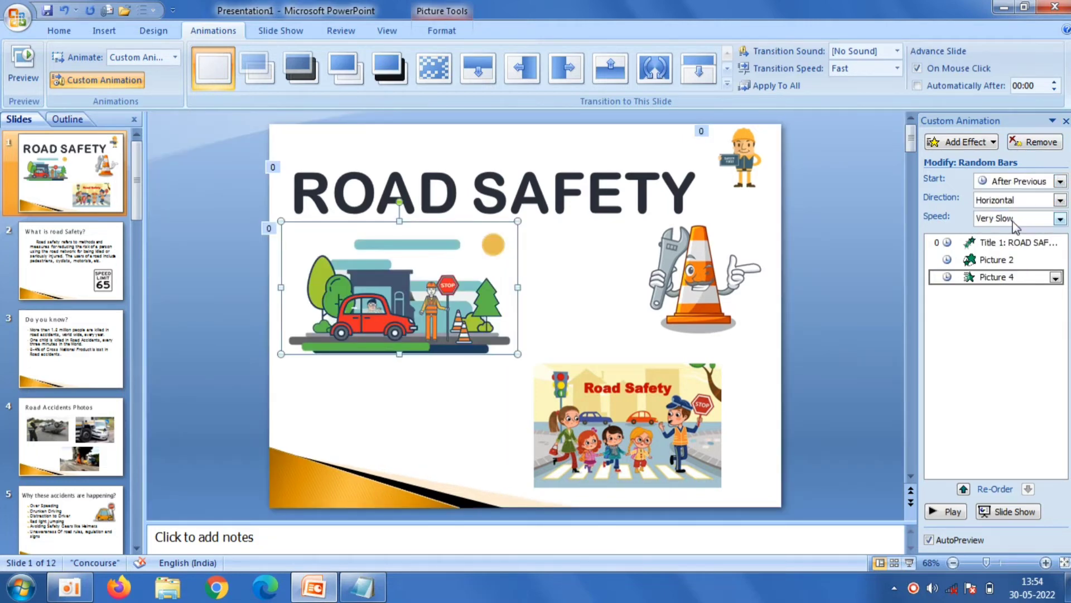
{"action": "left_click", "coordinate": [668, 422]}
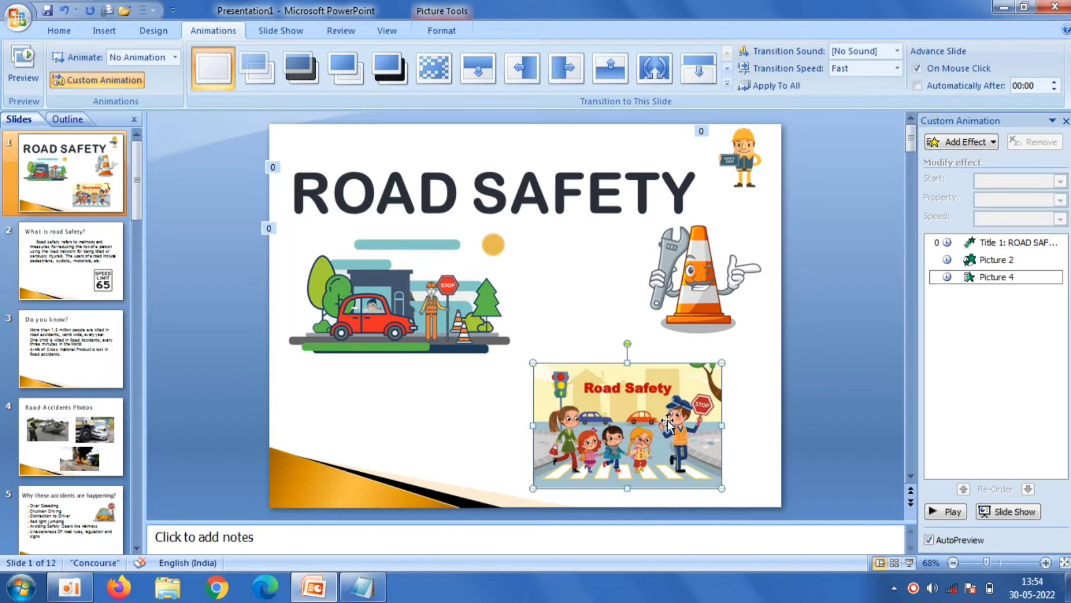
Step: Give the children's Road Safety picture a Dissolve In entrance, Very Slow, With Previous
{"action": "left_click", "coordinate": [960, 141]}
{"action": "mouse_move", "coordinate": [944, 160]}
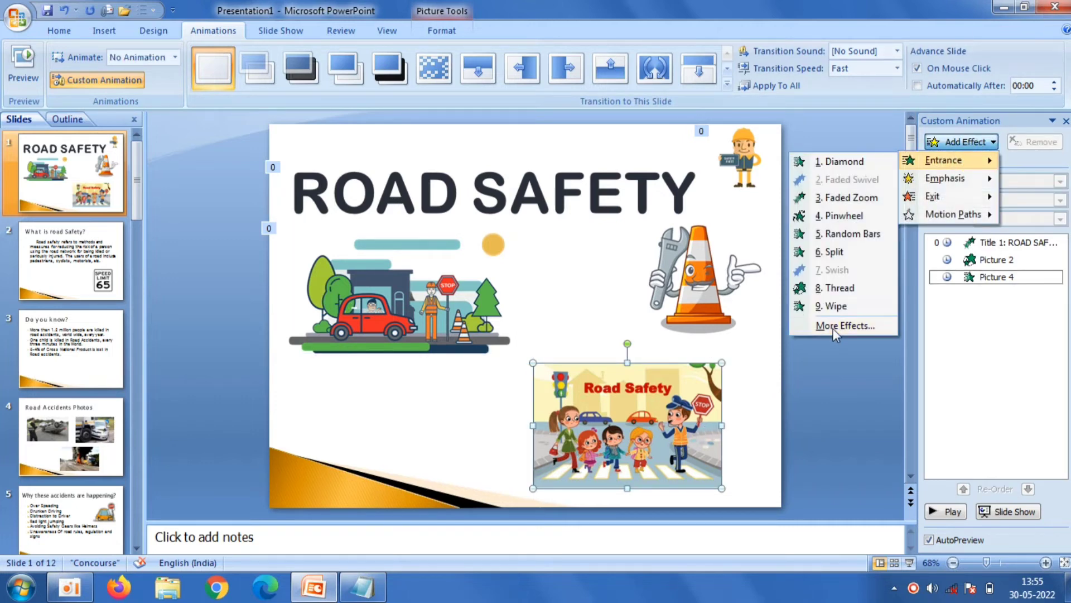
{"action": "left_click", "coordinate": [833, 328]}
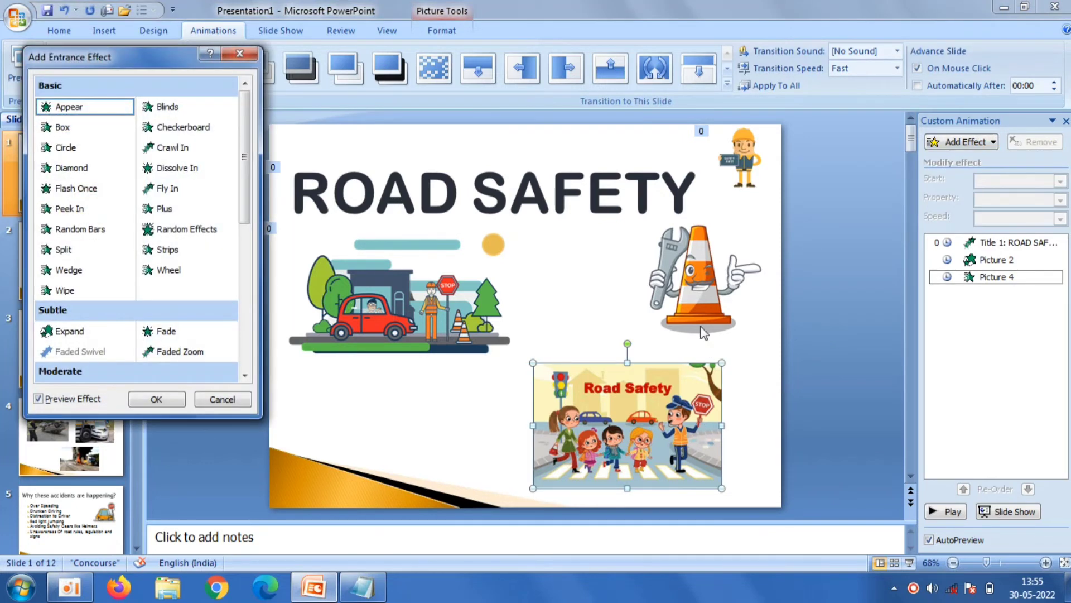
{"action": "double_click", "coordinate": [184, 170]}
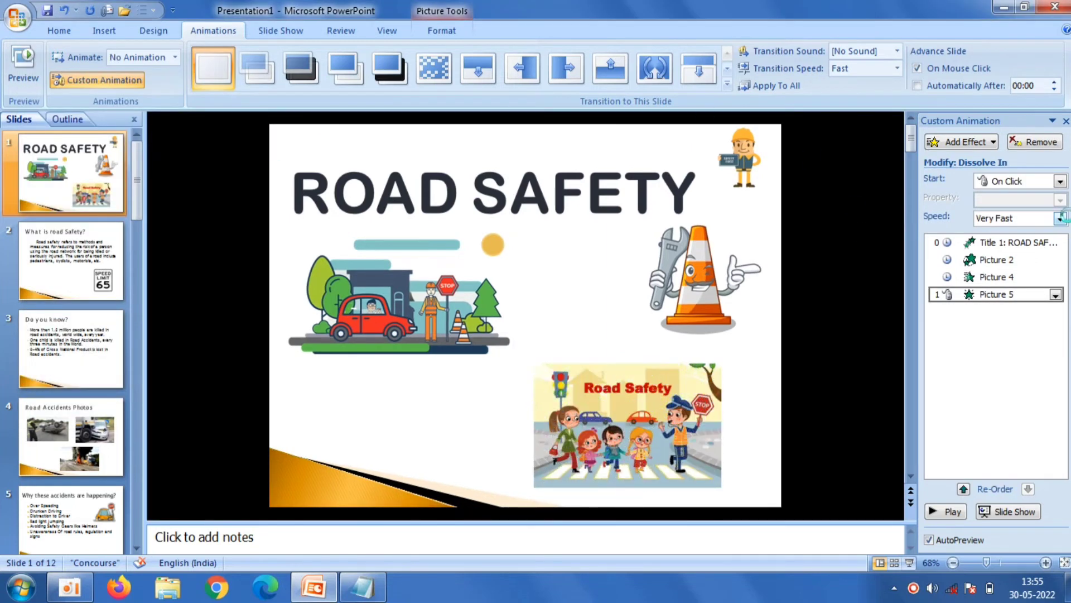
{"action": "left_click", "coordinate": [1061, 218]}
{"action": "left_click", "coordinate": [1023, 230]}
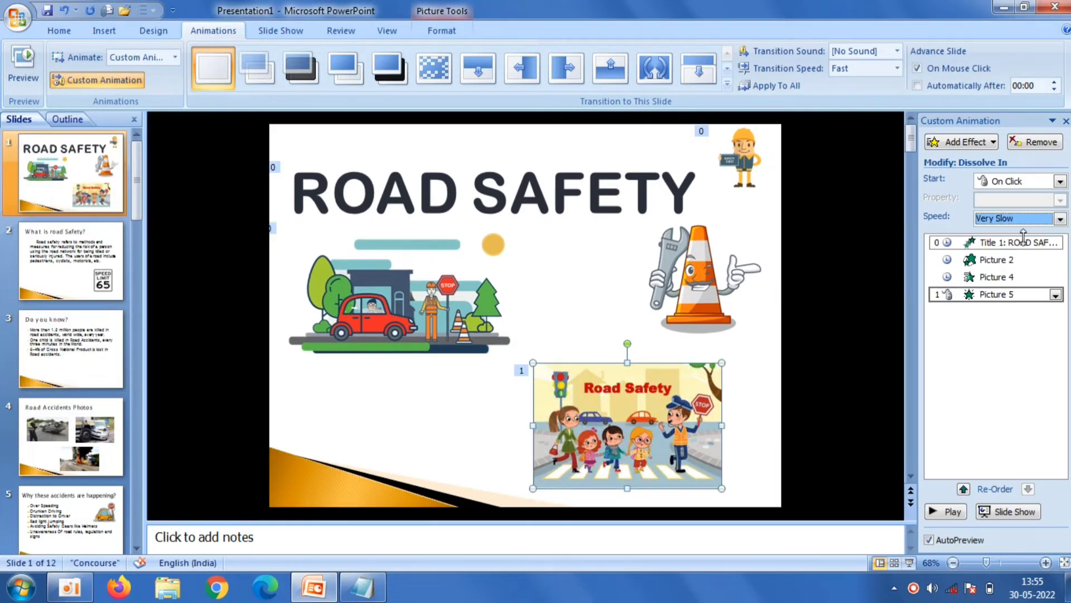
{"action": "left_click", "coordinate": [1060, 180]}
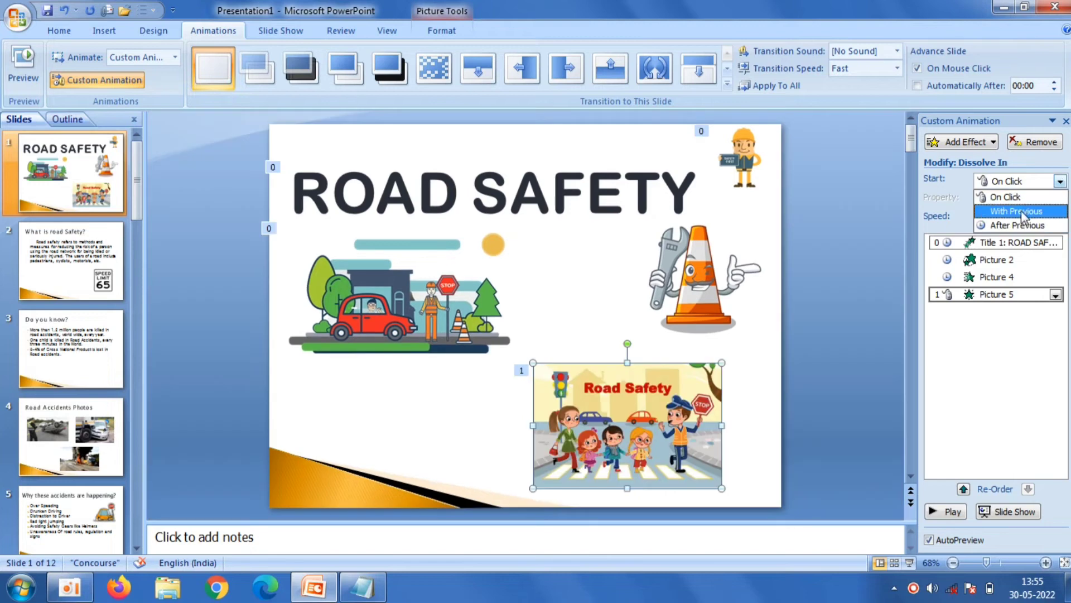
{"action": "left_click", "coordinate": [1023, 212]}
Step: Give the cone-and-wrench picture a Strips entrance: Slow, Left Up, After Previous
{"action": "left_click", "coordinate": [685, 277]}
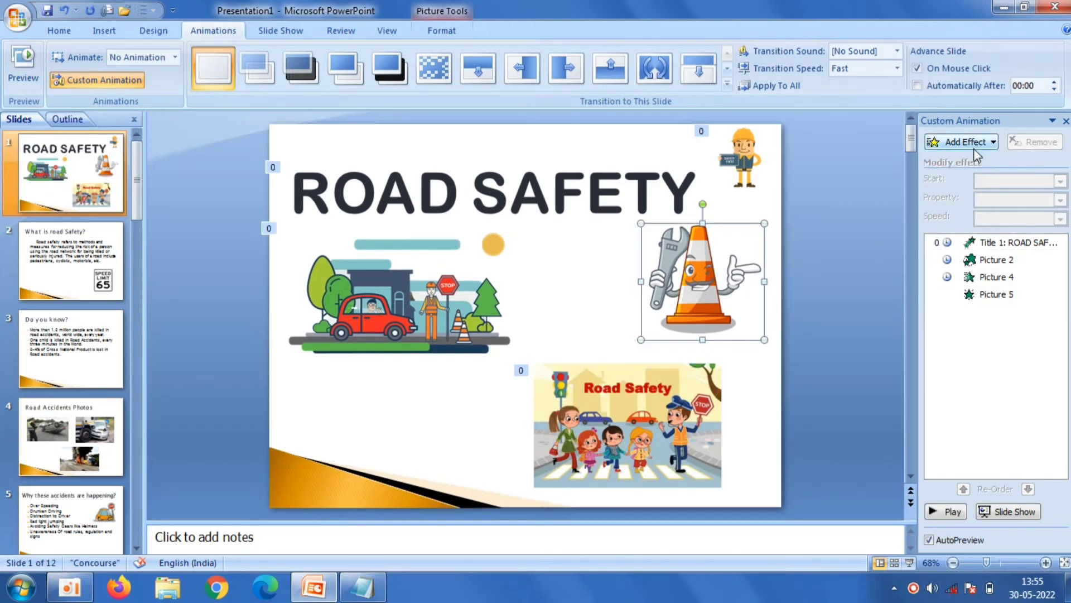
{"action": "left_click", "coordinate": [965, 142]}
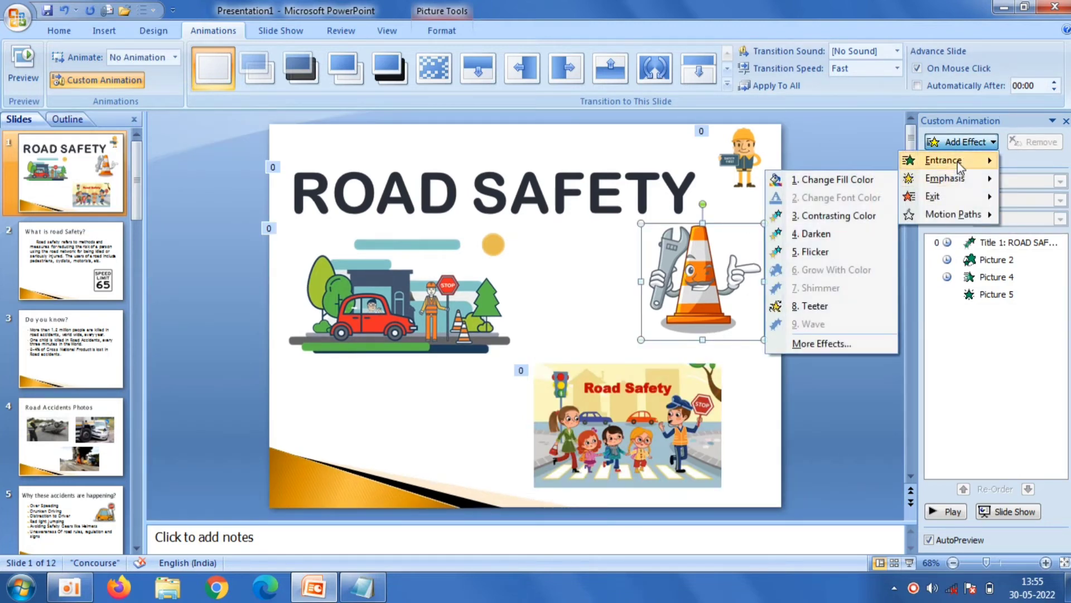
{"action": "mouse_move", "coordinate": [944, 159]}
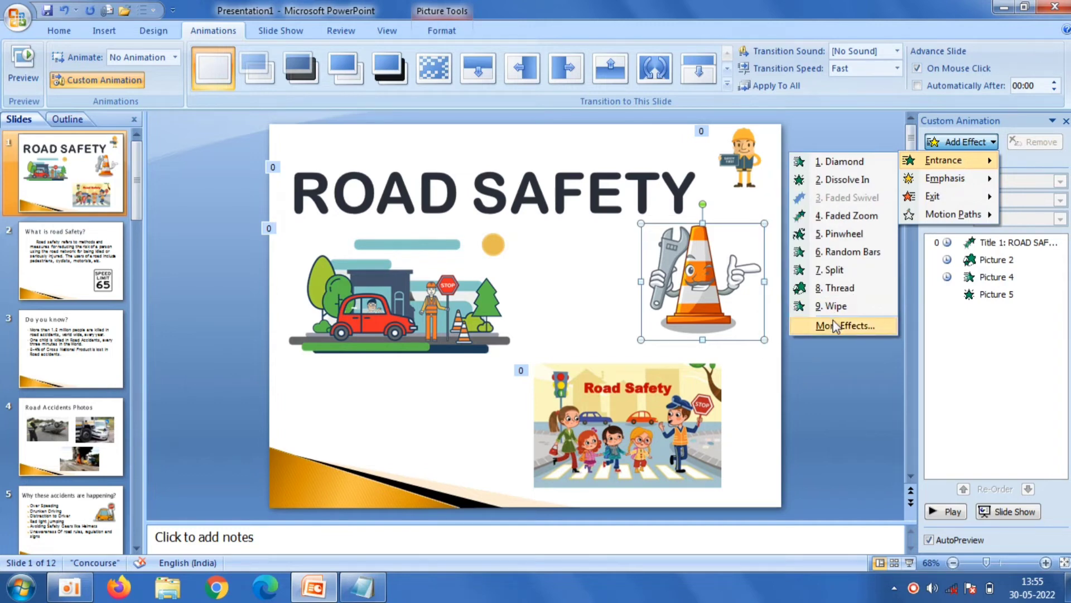
{"action": "left_click", "coordinate": [835, 324]}
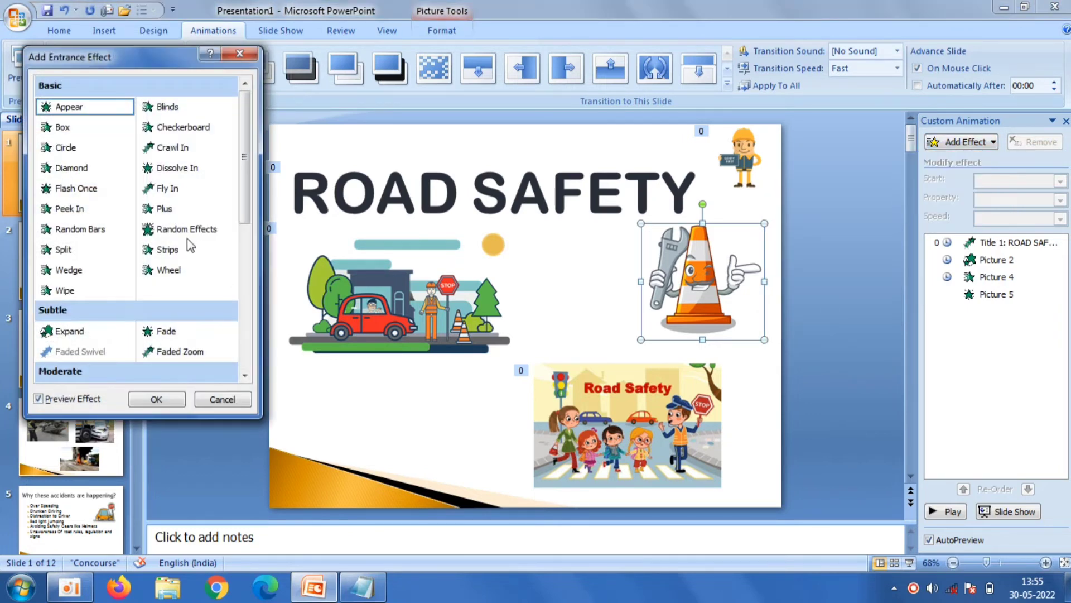
{"action": "left_click", "coordinate": [187, 238]}
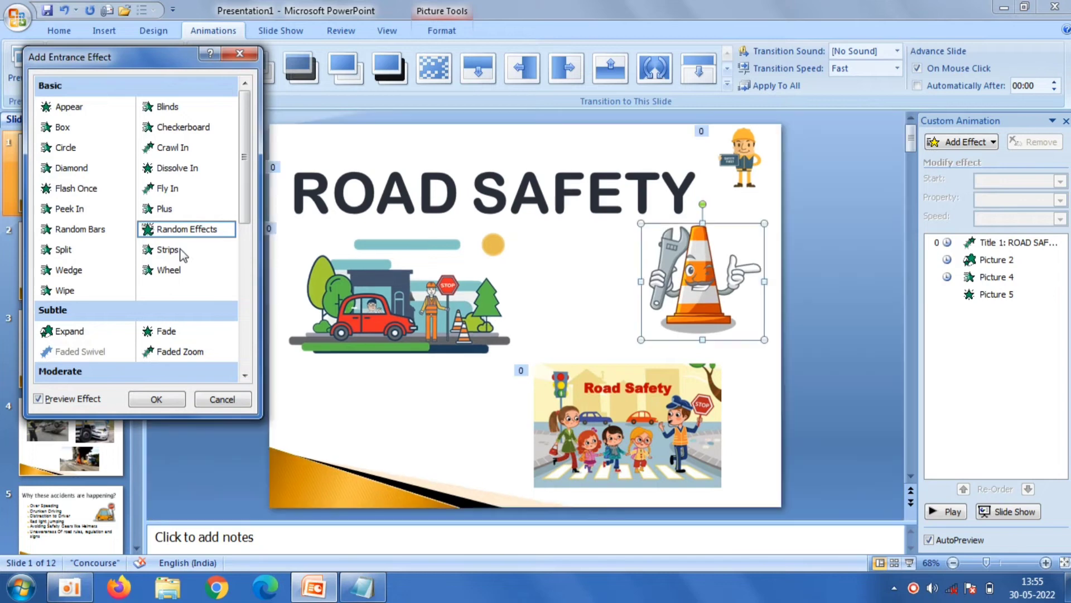
{"action": "left_click", "coordinate": [180, 251]}
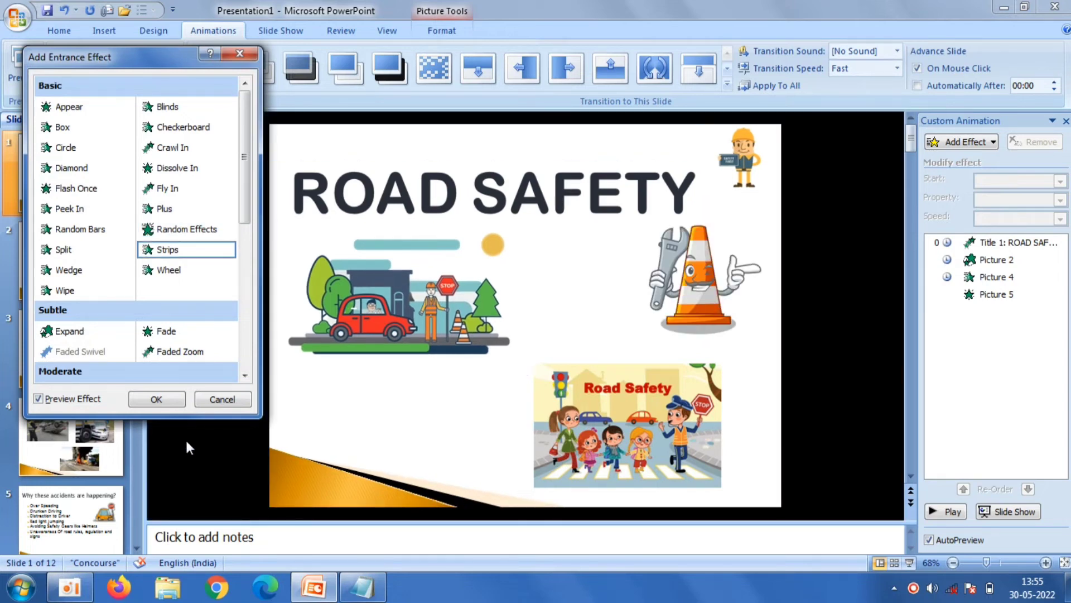
{"action": "left_click", "coordinate": [166, 400]}
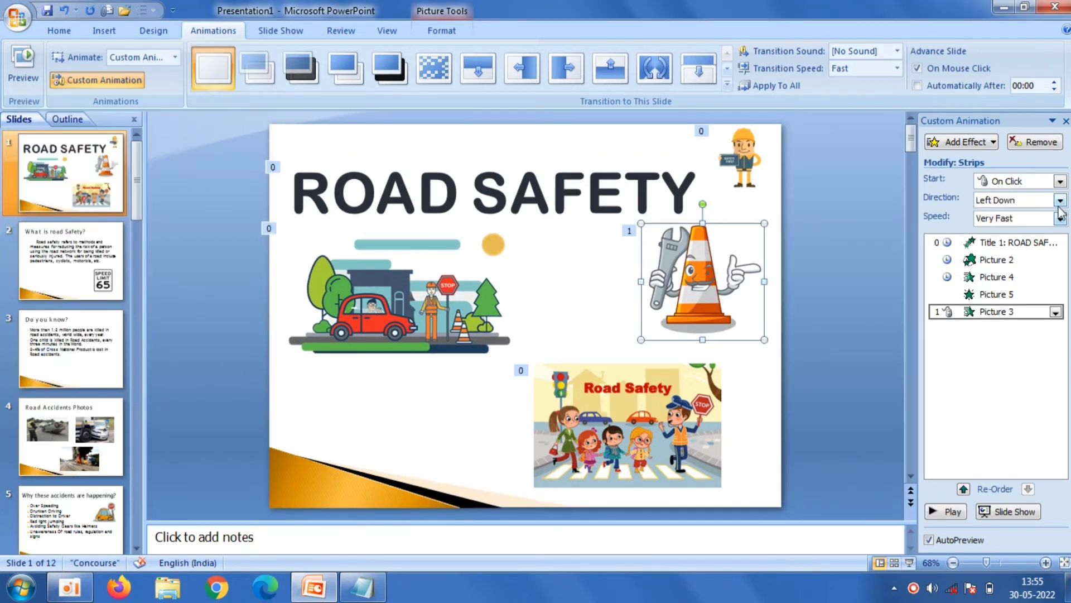
{"action": "left_click", "coordinate": [1060, 219]}
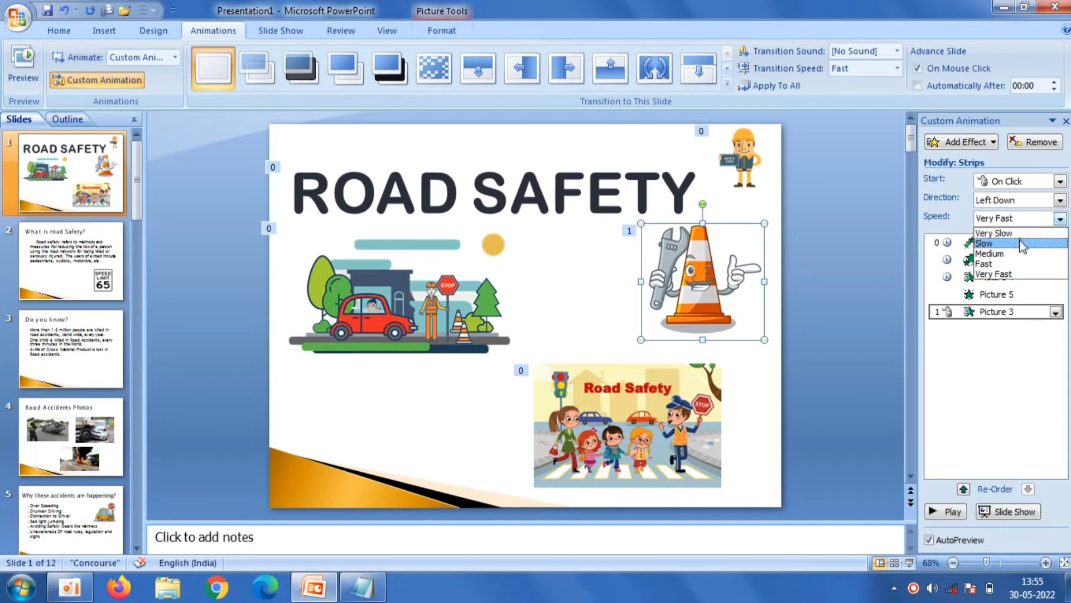
{"action": "left_click", "coordinate": [1022, 246]}
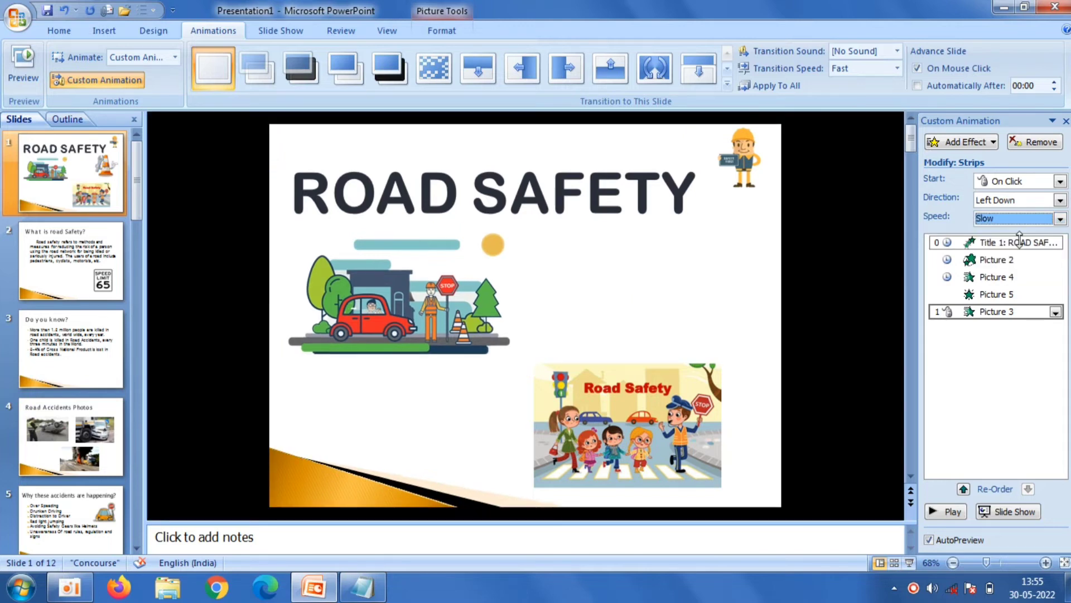
{"action": "left_click", "coordinate": [1059, 201]}
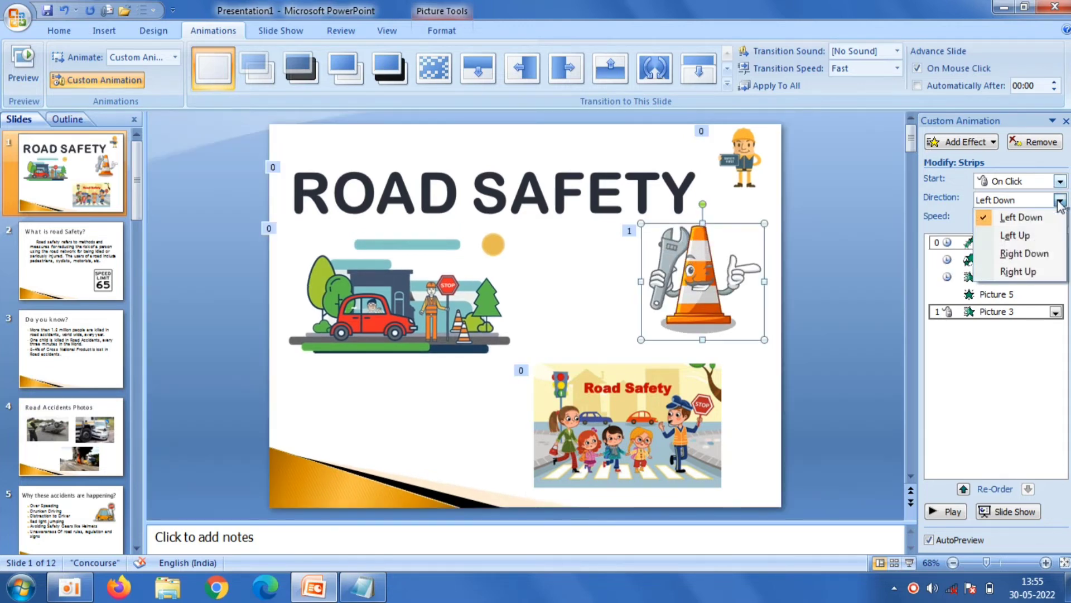
{"action": "left_click", "coordinate": [1036, 236]}
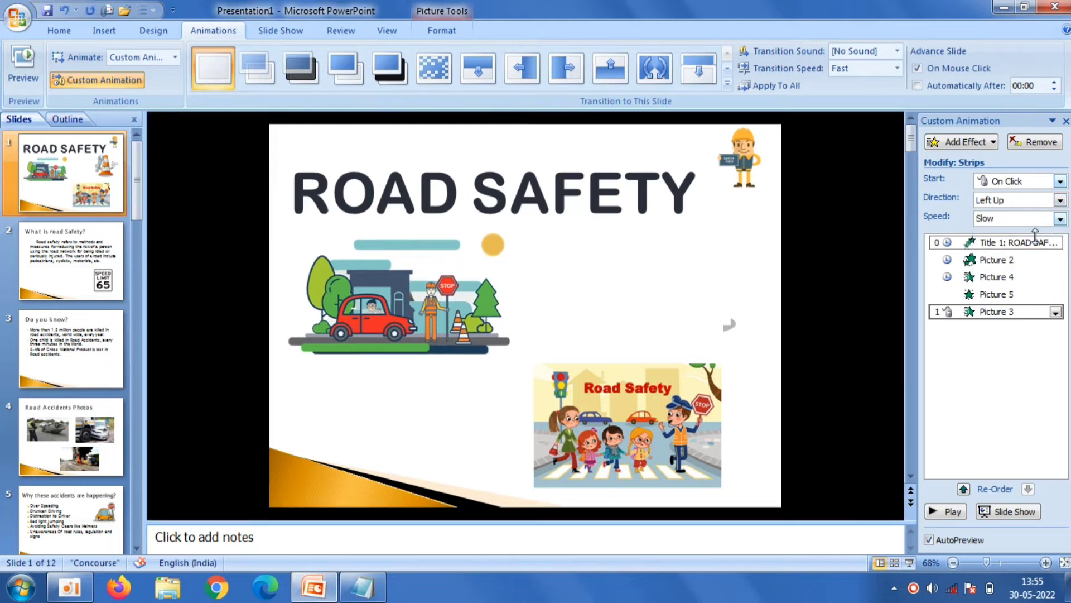
{"action": "left_click", "coordinate": [1060, 182]}
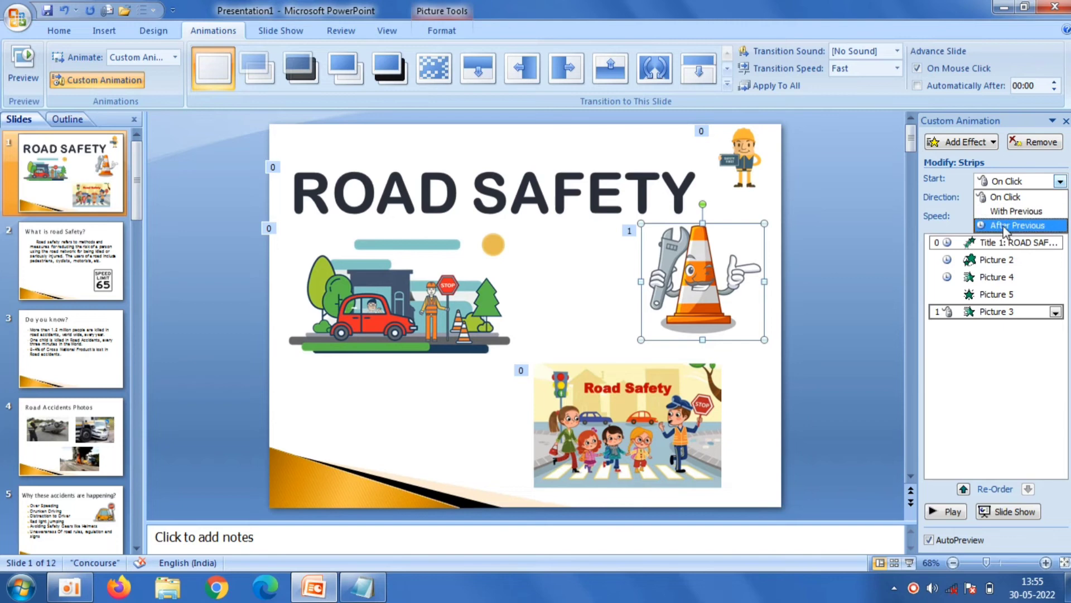
{"action": "left_click", "coordinate": [1004, 222]}
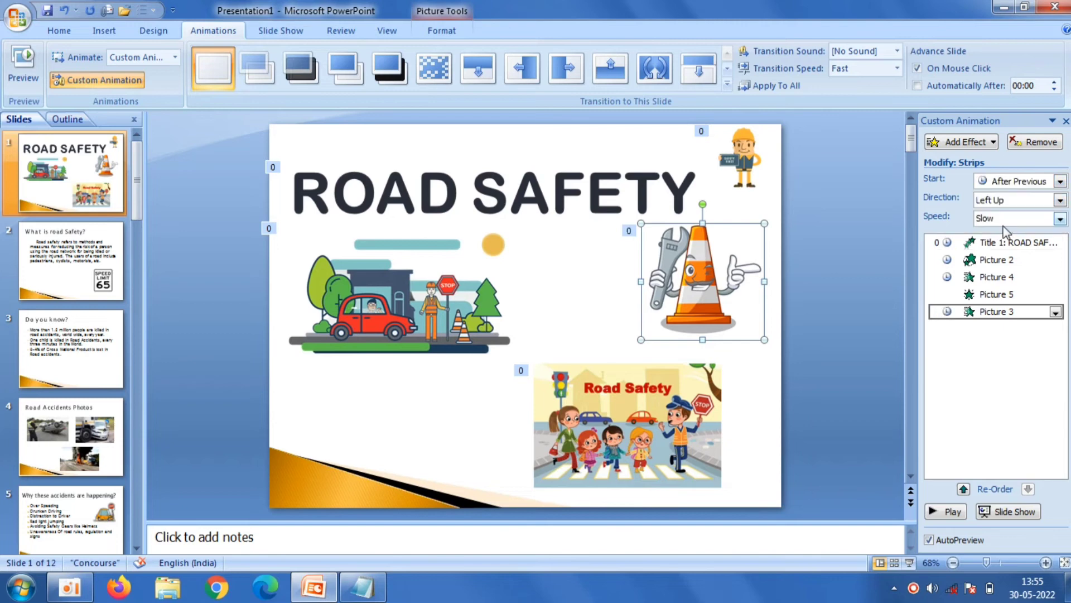
Step: Give the ROAD SAFETY title slide a stripes transition at Slow speed
{"action": "left_click", "coordinate": [727, 83]}
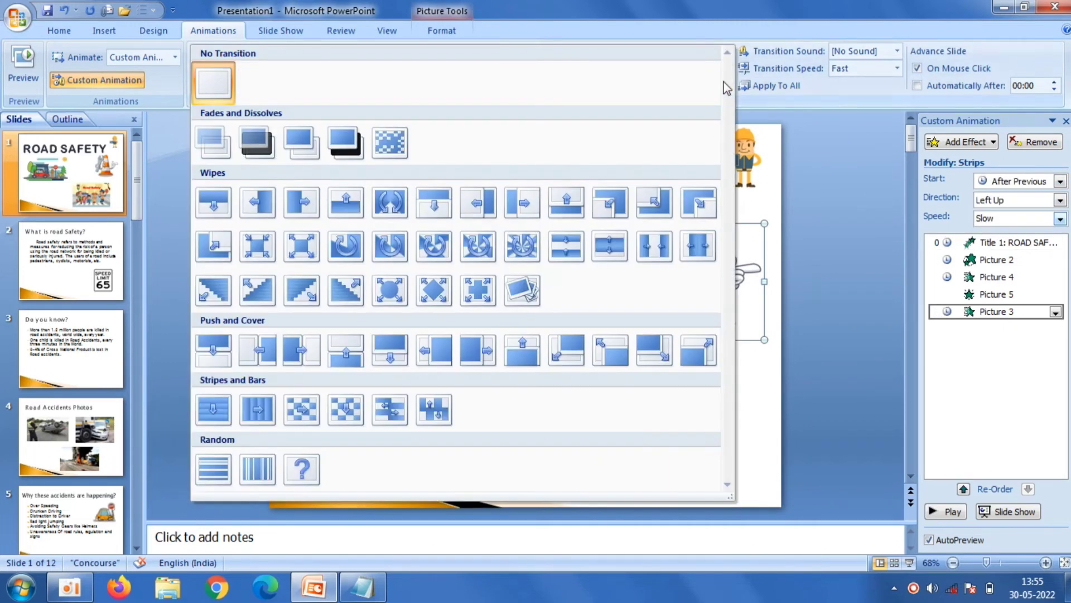
{"action": "left_click", "coordinate": [566, 246]}
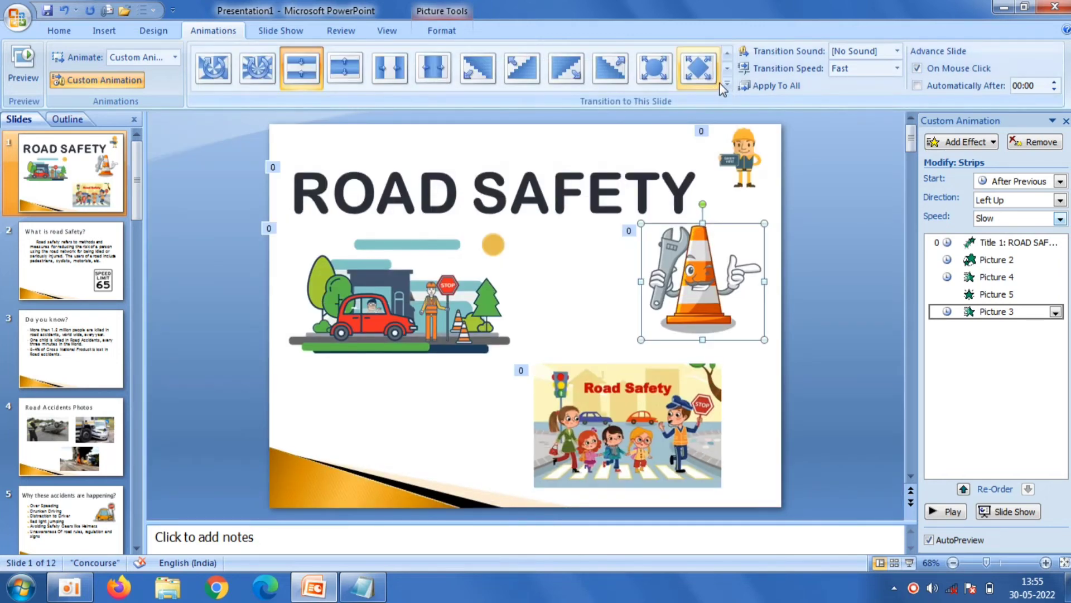
{"action": "left_click", "coordinate": [726, 85]}
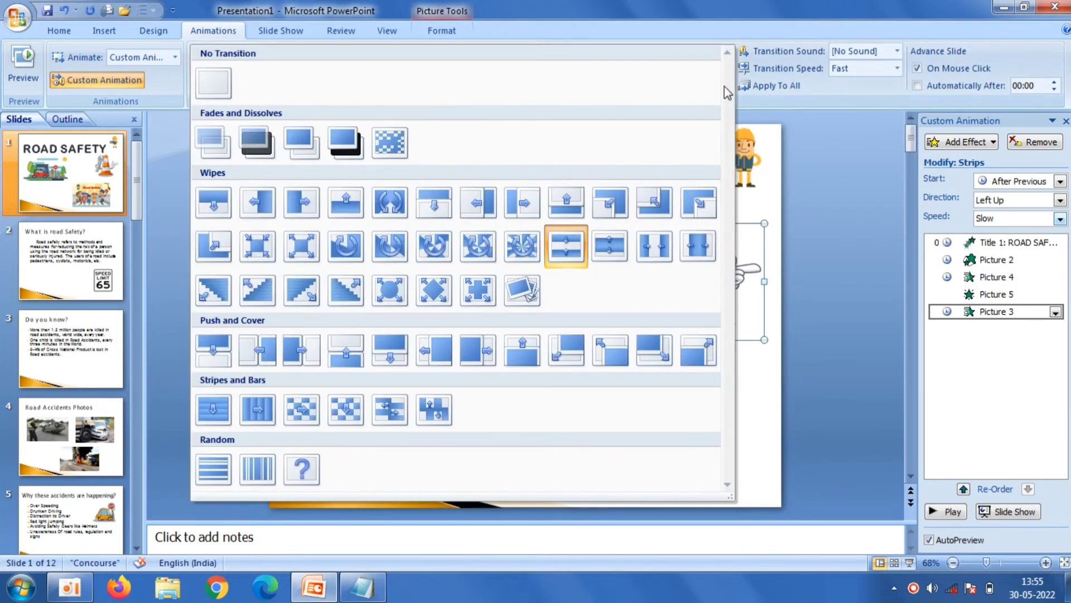
{"action": "left_click", "coordinate": [375, 407]}
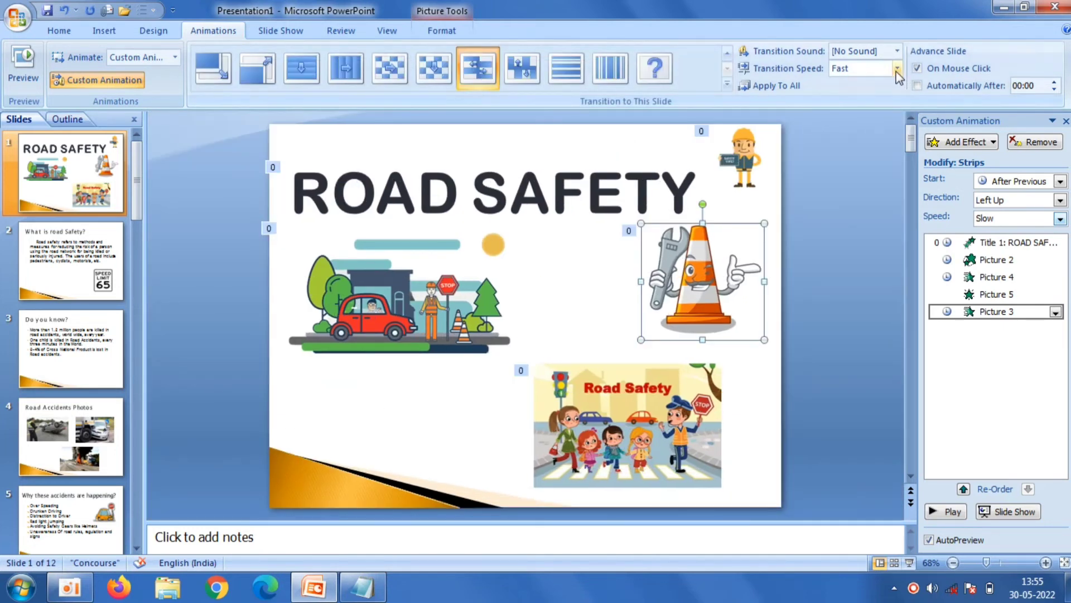
{"action": "left_click", "coordinate": [897, 69]}
{"action": "left_click", "coordinate": [882, 85]}
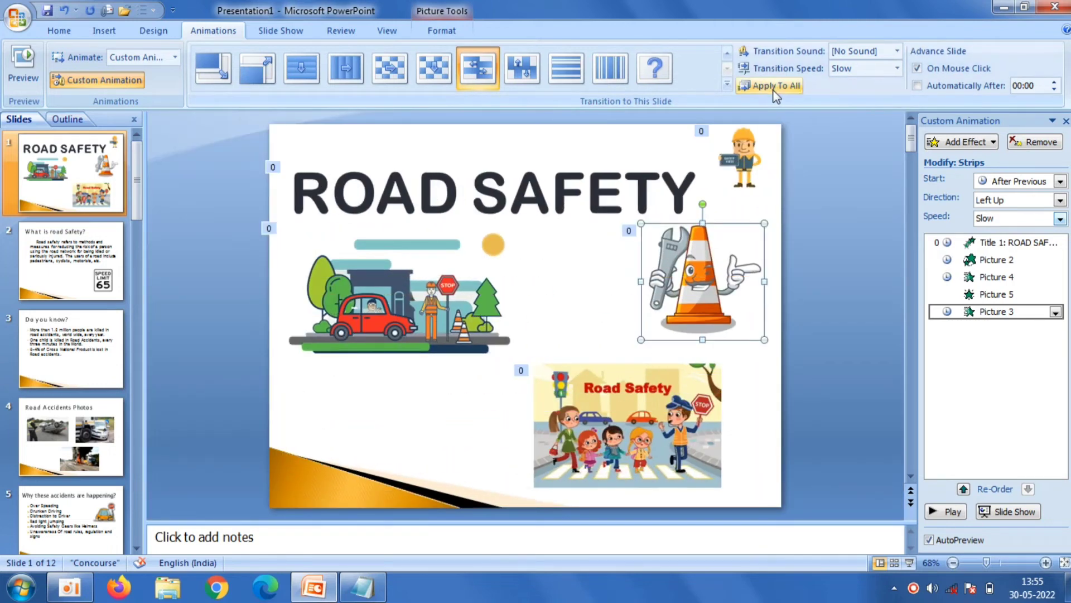
{"action": "scroll", "coordinate": [158, 246], "scroll_direction": "down", "scroll_amount": 2}
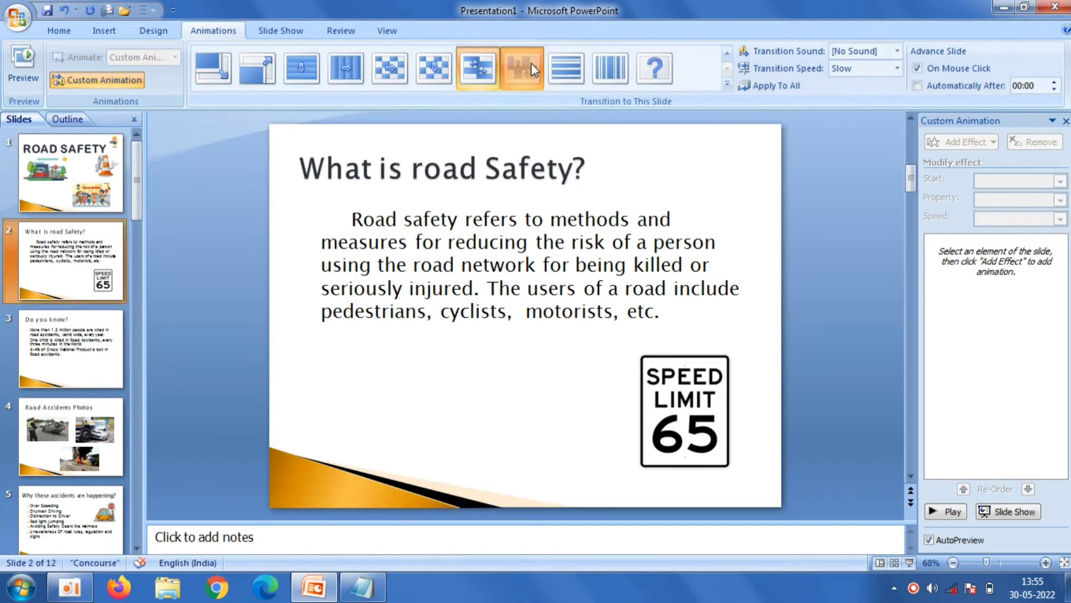
Step: Apply transitions to slides 2–5, including vertical blinds and checkerboard
{"action": "left_click", "coordinate": [531, 62]}
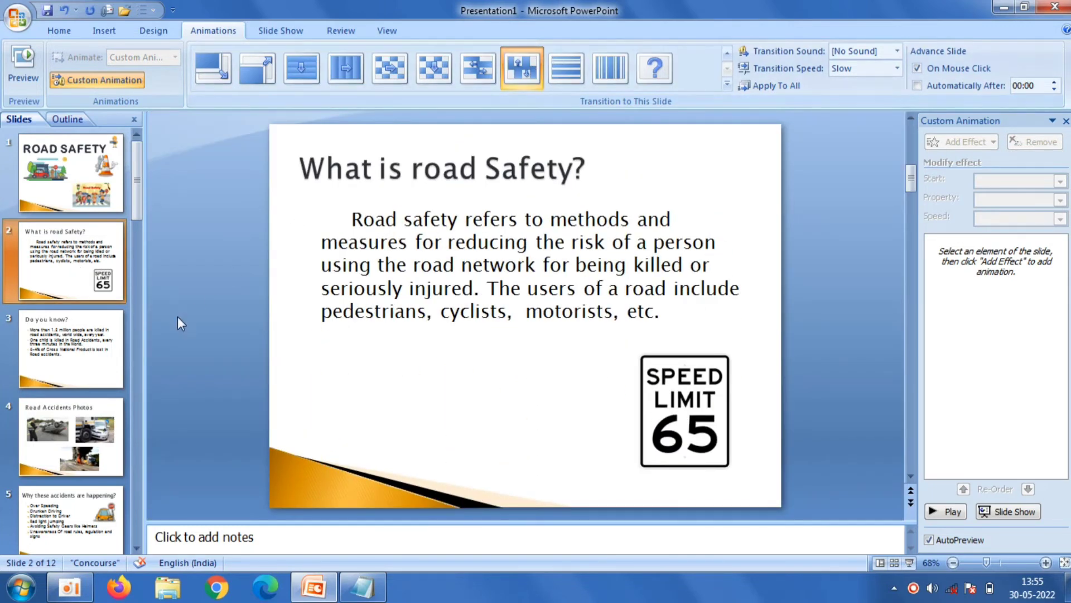
{"action": "left_click", "coordinate": [67, 354]}
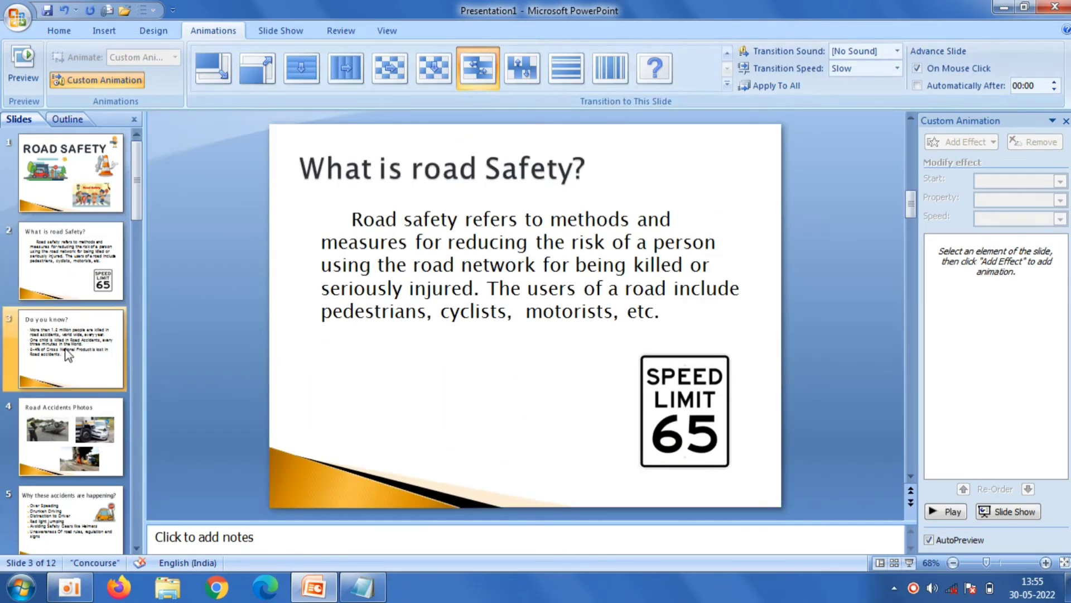
{"action": "left_click", "coordinate": [610, 50]}
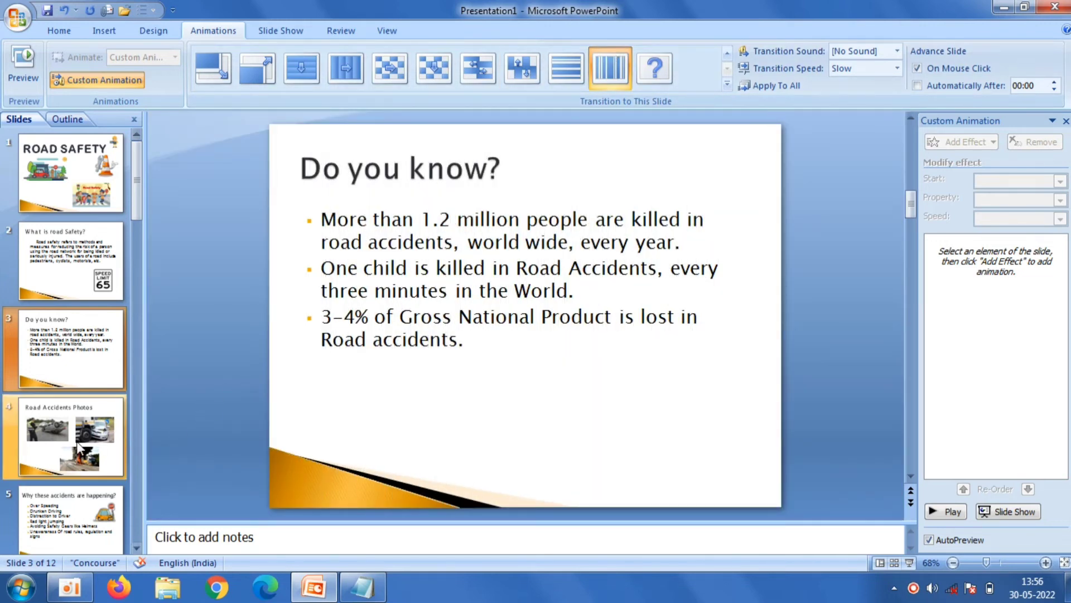
{"action": "left_click", "coordinate": [67, 435]}
{"action": "left_click", "coordinate": [403, 72]}
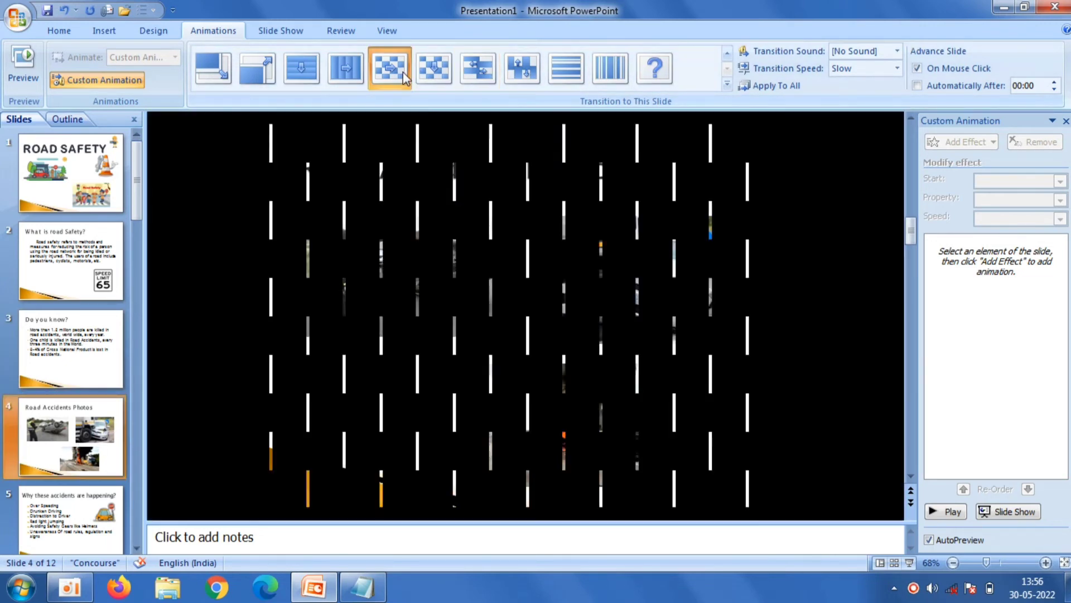
{"action": "left_click", "coordinate": [70, 516]}
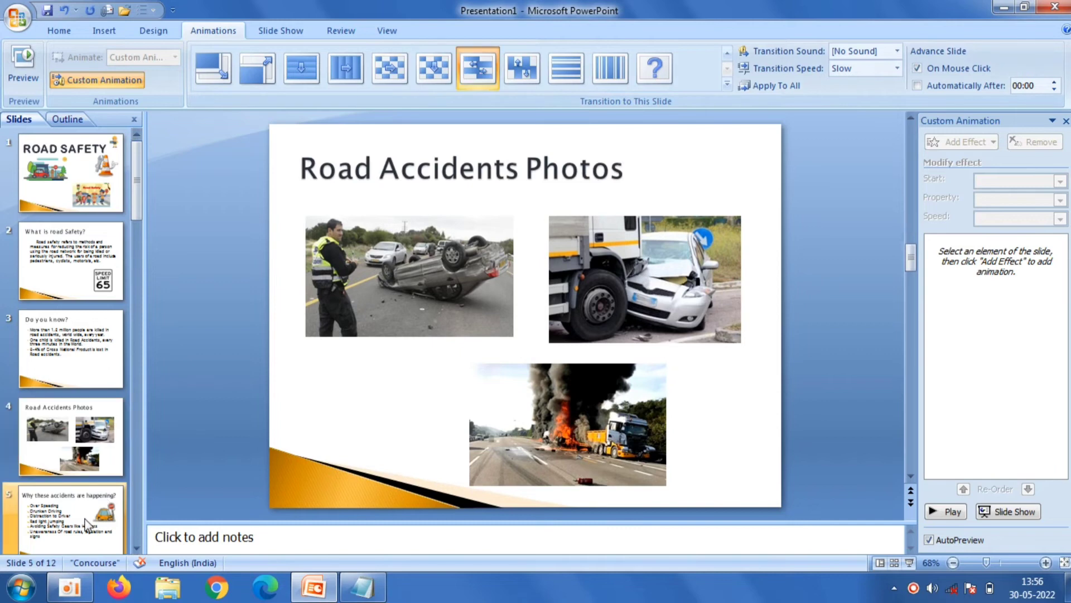
{"action": "left_click", "coordinate": [426, 80]}
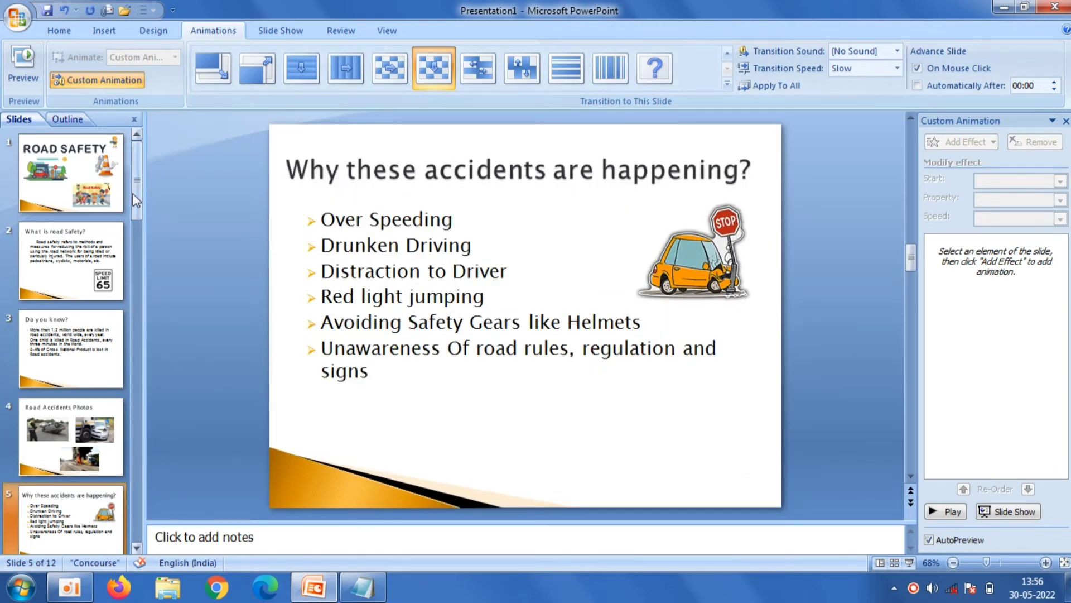
Step: Give slide 6 a horizontal comb transition and slide 8 a push-style transition
{"action": "left_click_drag", "start_coordinate": [136, 193], "coordinate": [134, 291]}
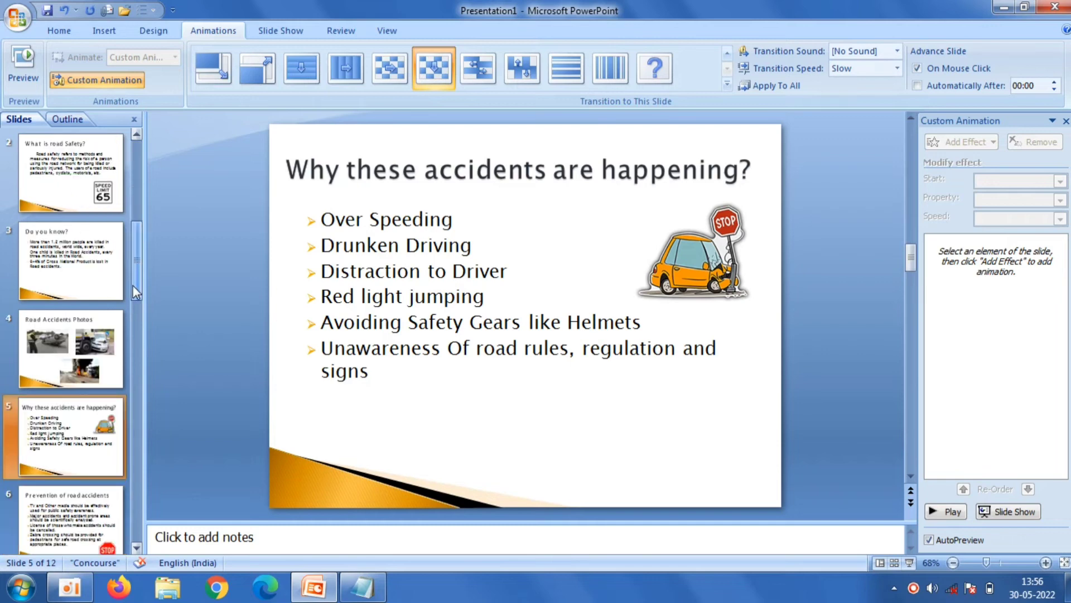
{"action": "left_click", "coordinate": [68, 454]}
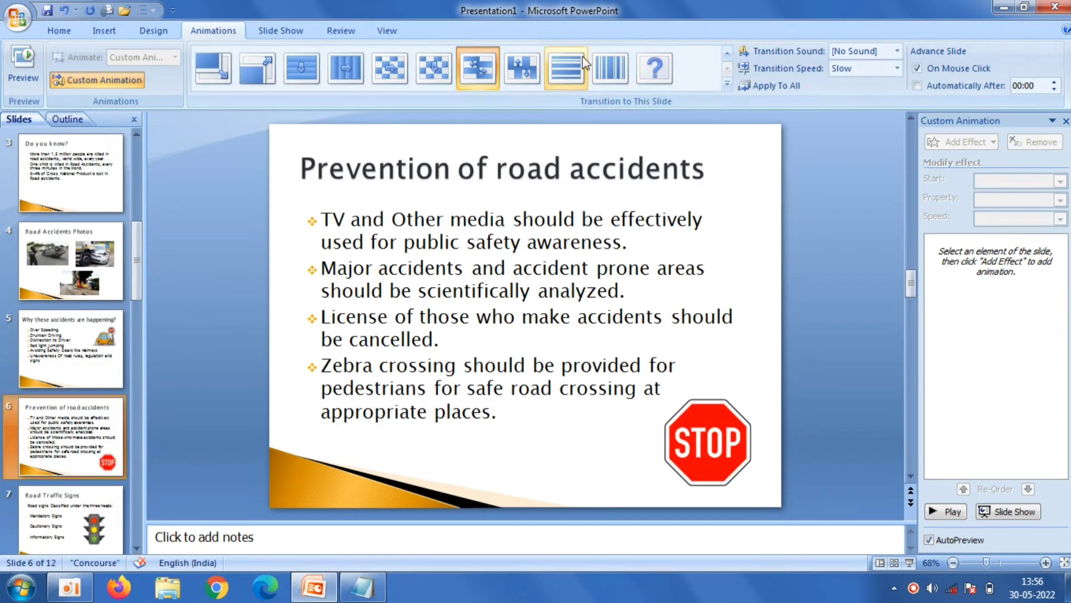
{"action": "left_click", "coordinate": [595, 73]}
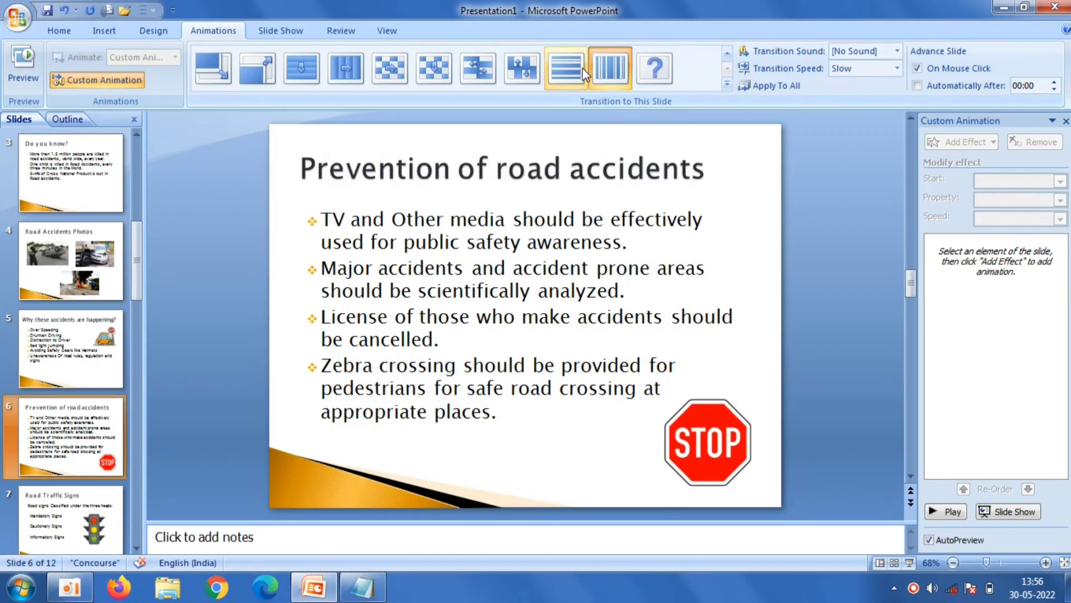
{"action": "left_click", "coordinate": [574, 70]}
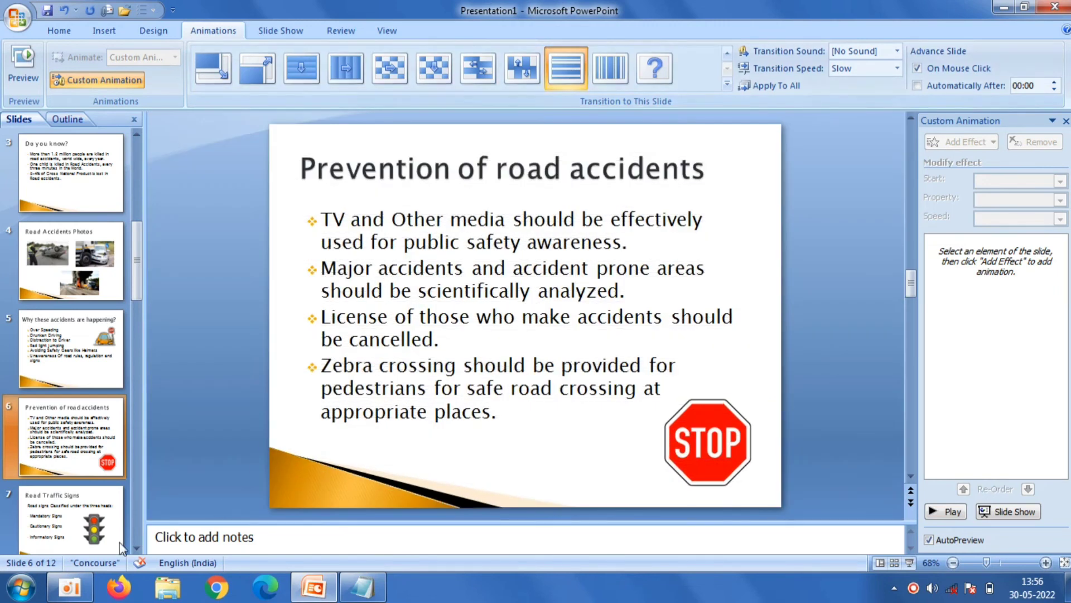
{"action": "left_click", "coordinate": [79, 520]}
{"action": "key", "text": "Down"}
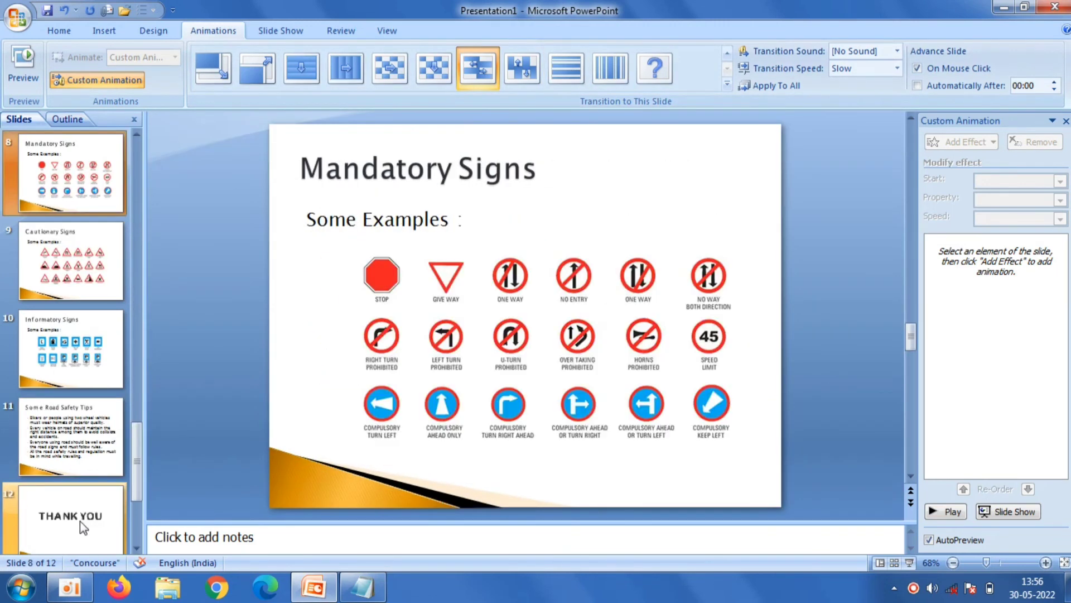
{"action": "left_click", "coordinate": [727, 53]}
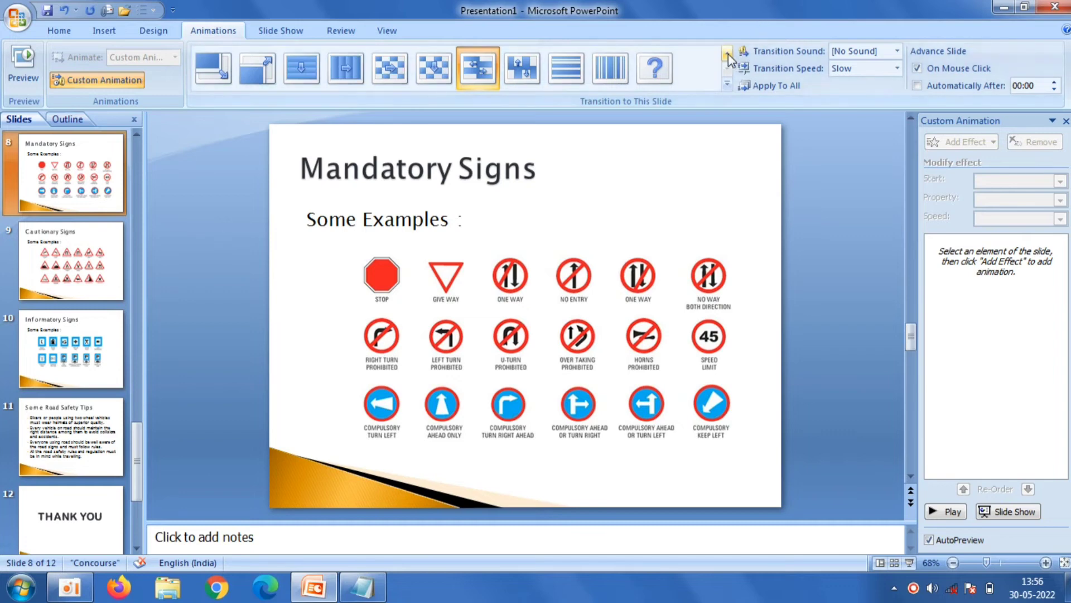
{"action": "left_click", "coordinate": [727, 53]}
{"action": "left_click", "coordinate": [694, 58]}
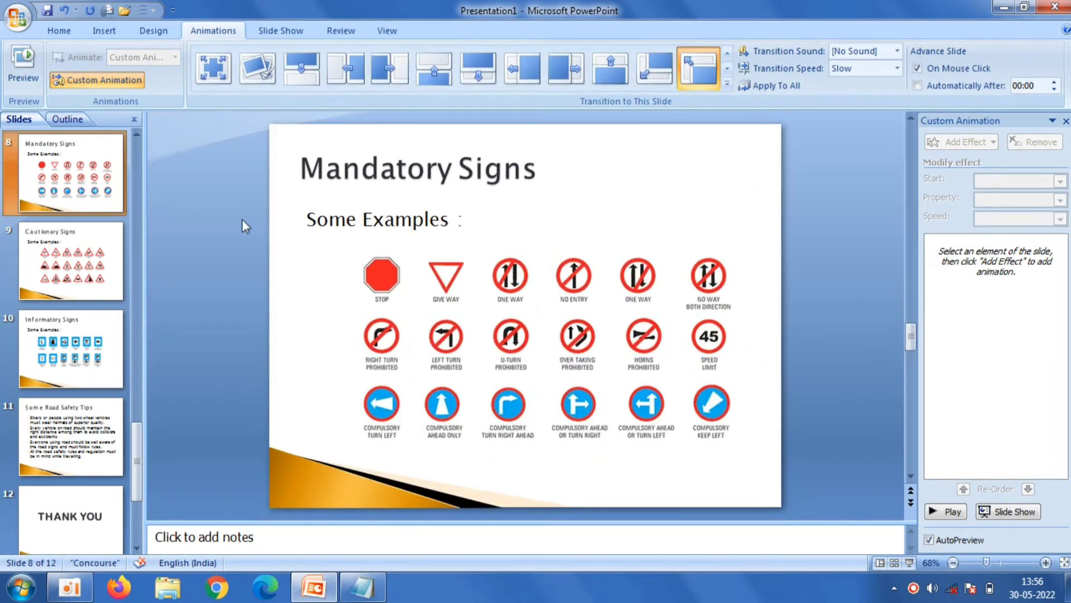
Step: Give slides 9–11 spinning wipe, wheel and checkerboard transitions respectively
{"action": "key", "text": "Page_Down"}
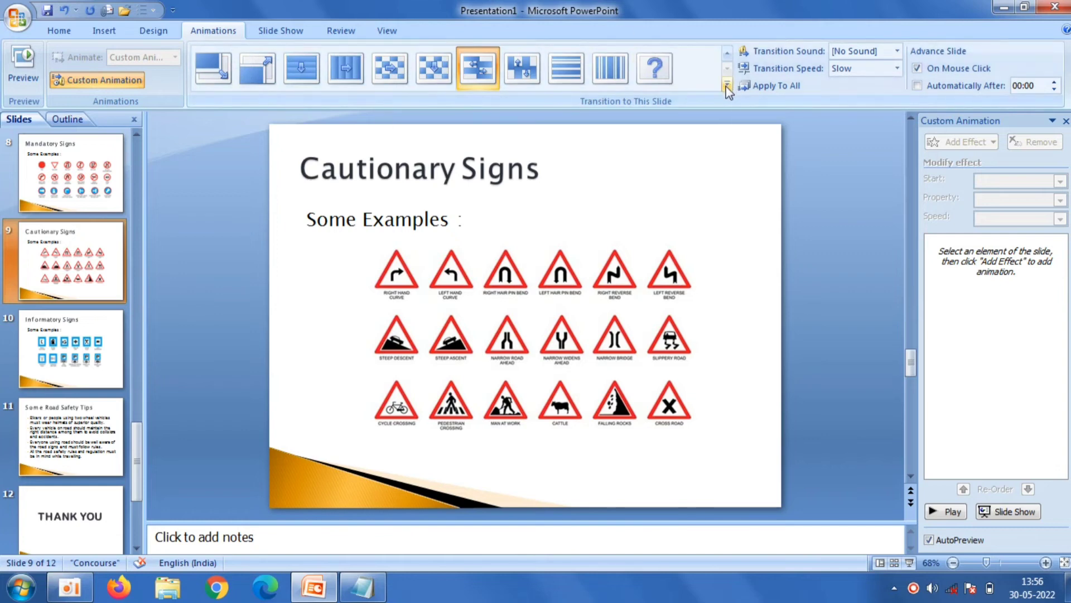
{"action": "left_click", "coordinate": [725, 83]}
{"action": "left_click", "coordinate": [505, 304]}
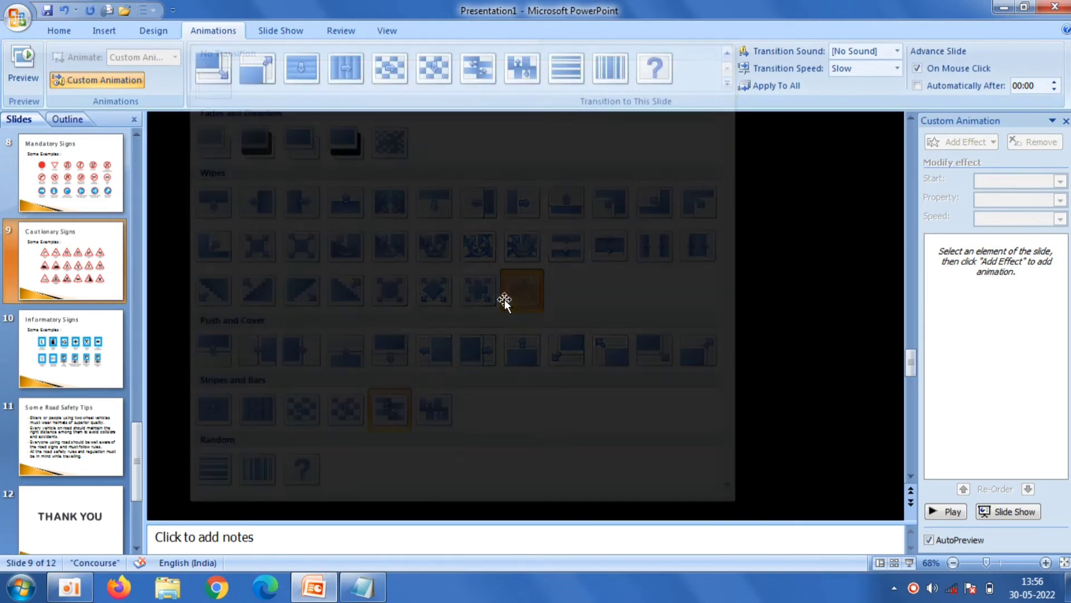
{"action": "key", "text": "Page_Down"}
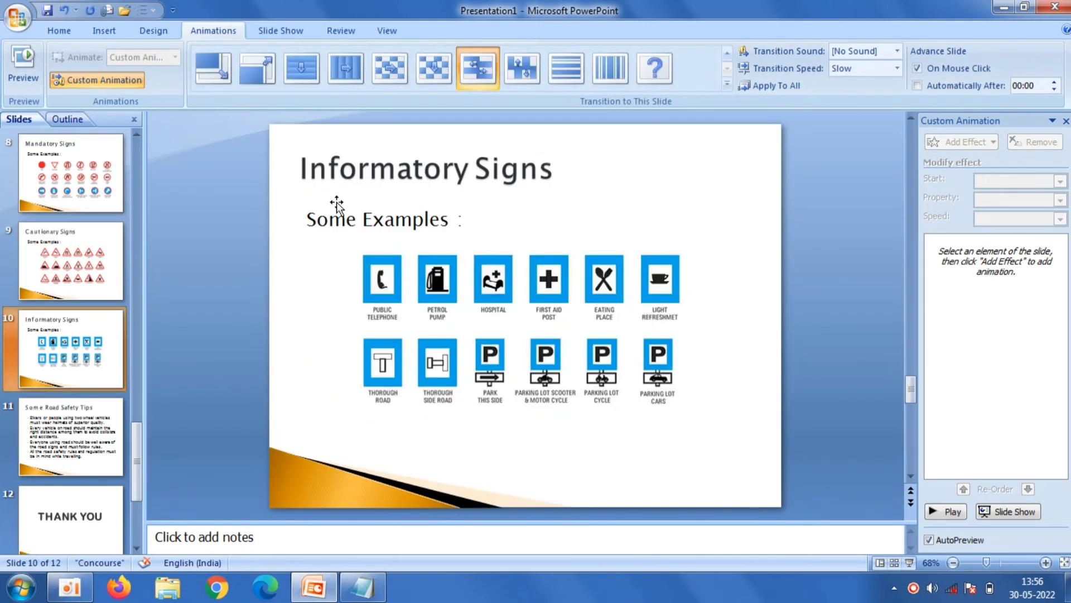
{"action": "left_click", "coordinate": [725, 85]}
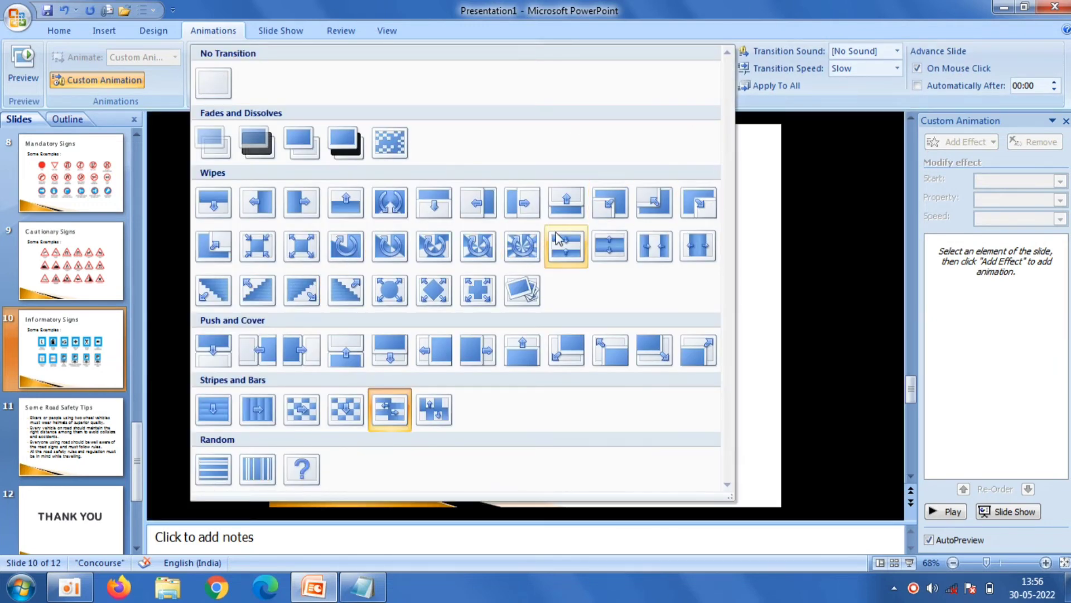
{"action": "left_click", "coordinate": [521, 245]}
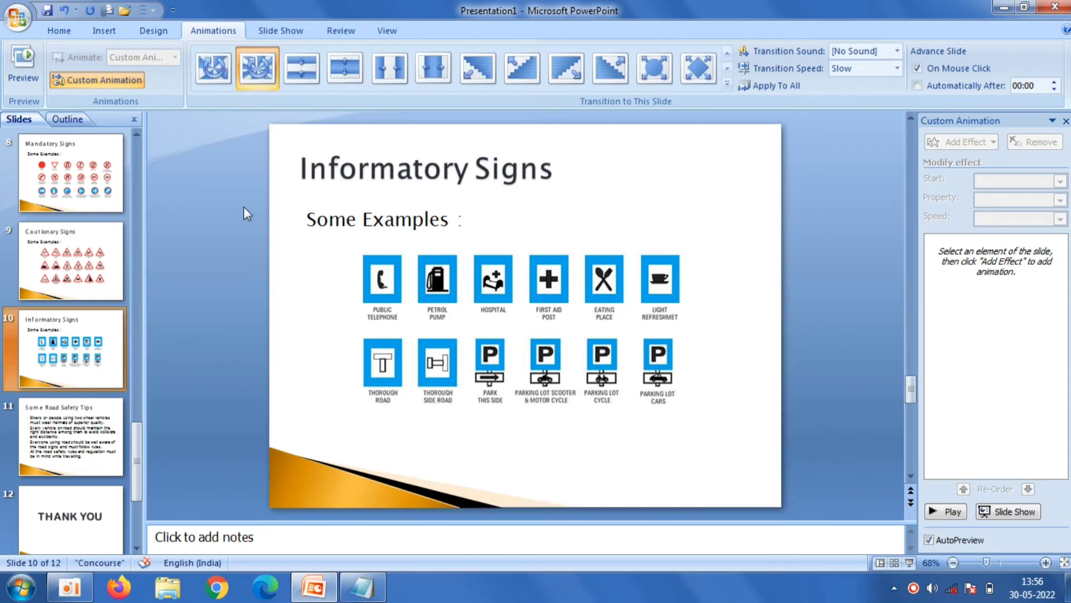
{"action": "key", "text": "Page_Down"}
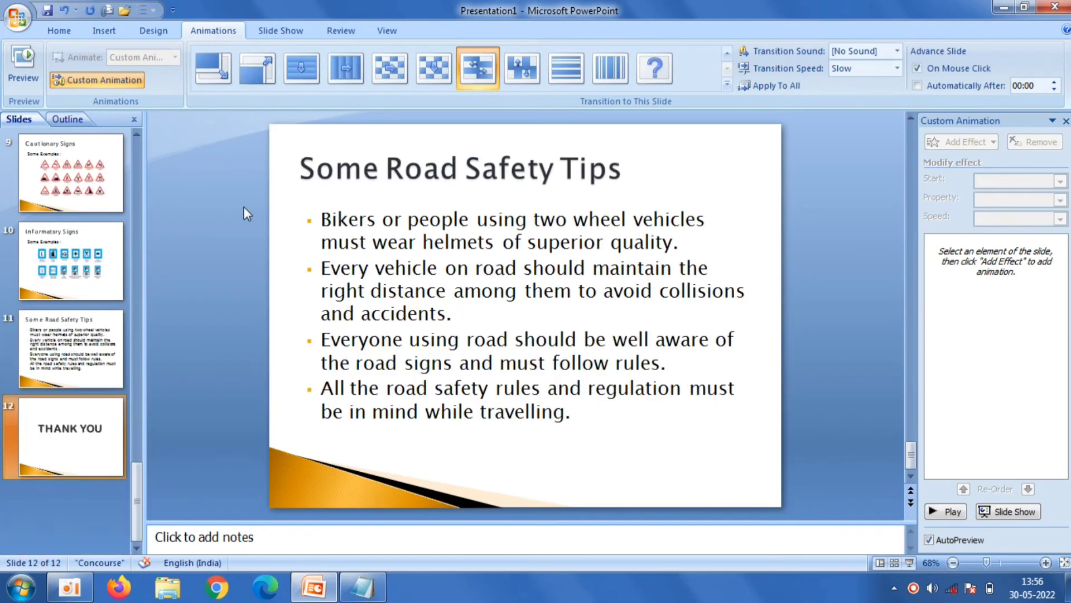
{"action": "key", "text": "Page_Down"}
{"action": "key", "text": "Page_Up"}
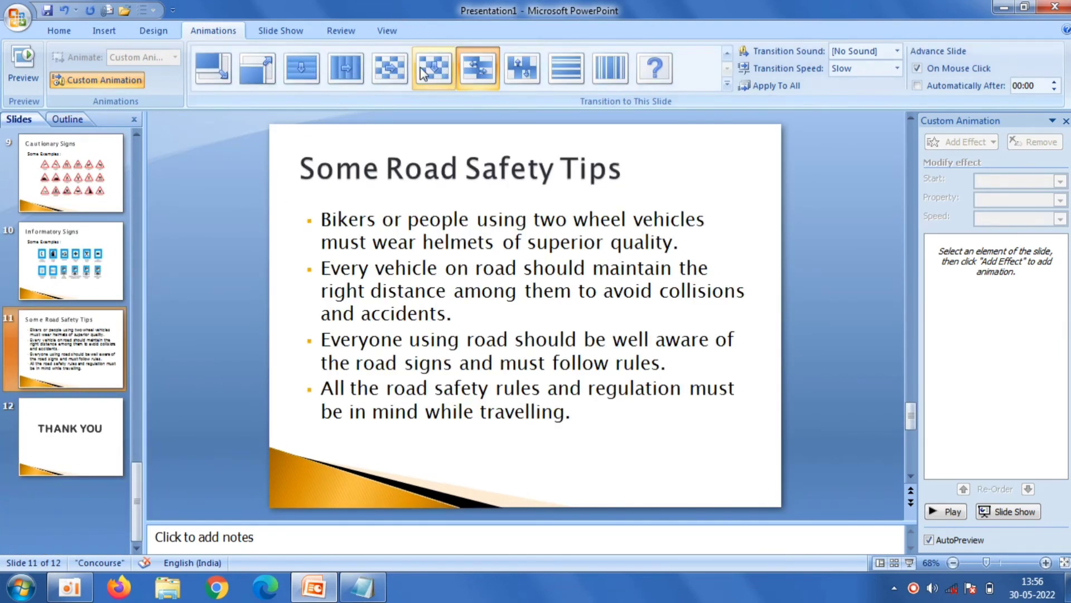
{"action": "left_click", "coordinate": [433, 68]}
{"action": "key", "text": "Page_Down"}
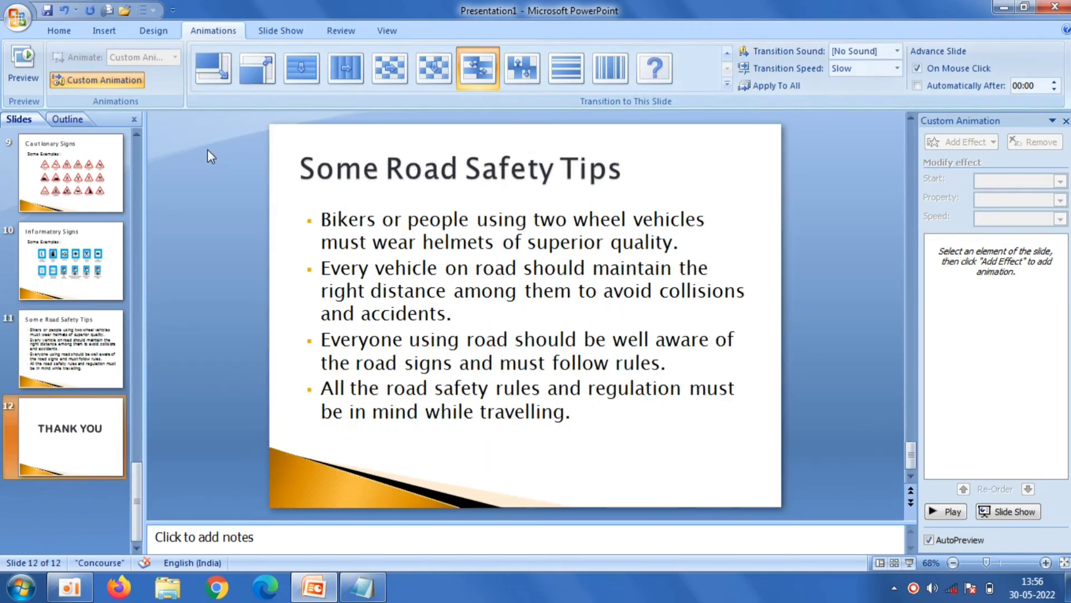
Step: Apply the Spiral In entrance effect to the THANK YOU title
{"action": "left_click", "coordinate": [631, 273]}
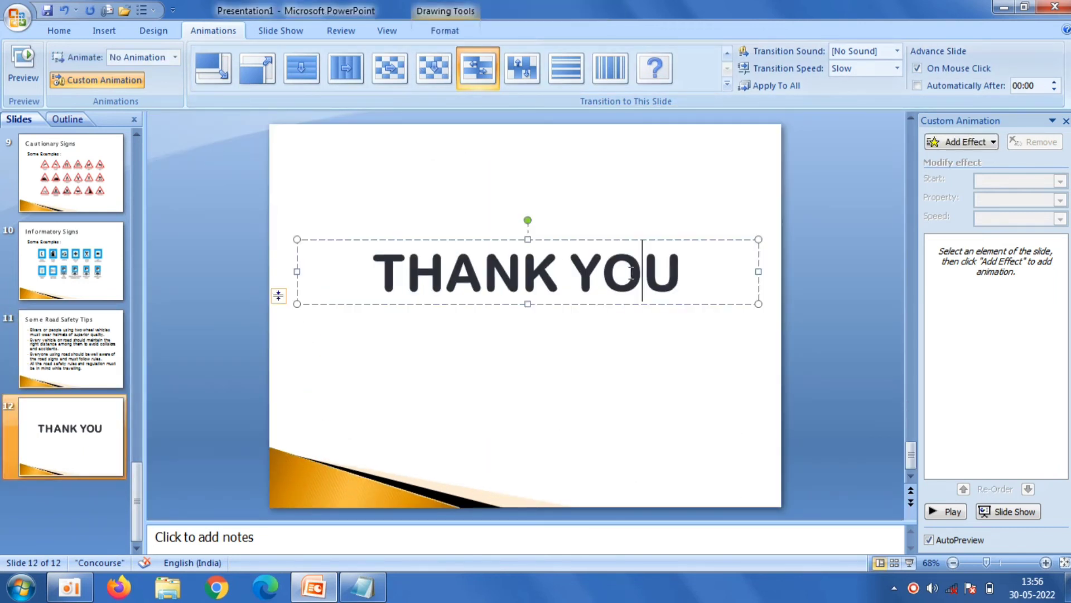
{"action": "left_click", "coordinate": [965, 142]}
{"action": "mouse_move", "coordinate": [943, 160]}
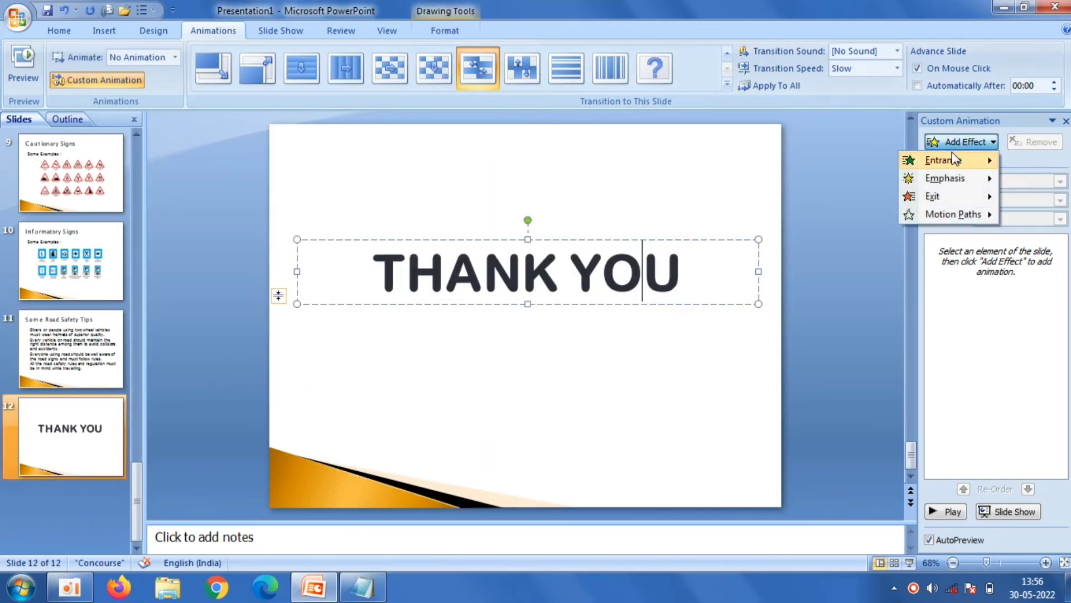
{"action": "left_click", "coordinate": [841, 327]}
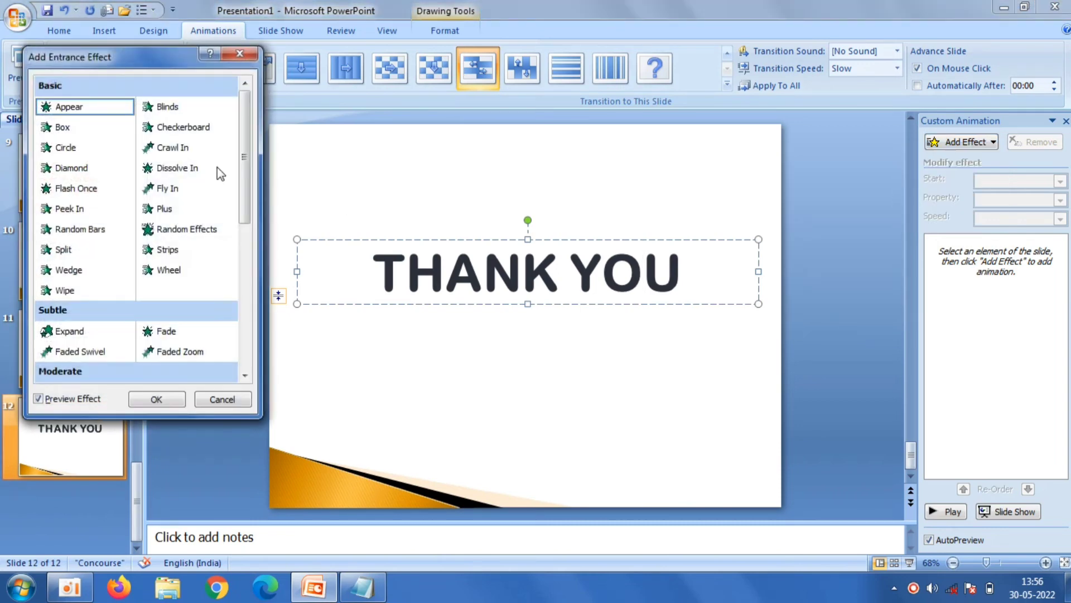
{"action": "left_click_drag", "start_coordinate": [244, 158], "coordinate": [244, 293]}
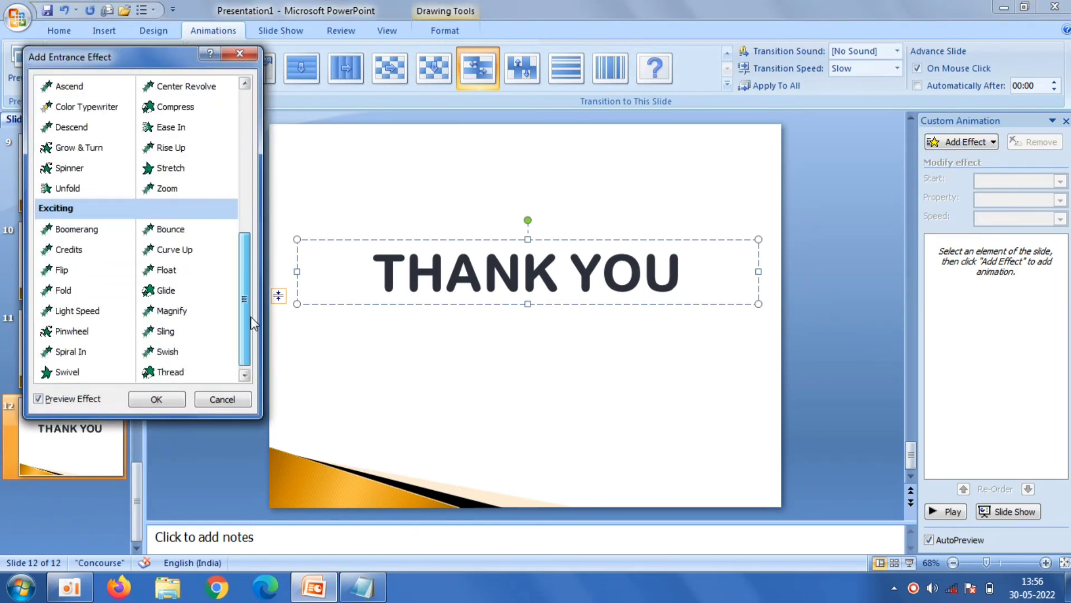
{"action": "left_click", "coordinate": [77, 372]}
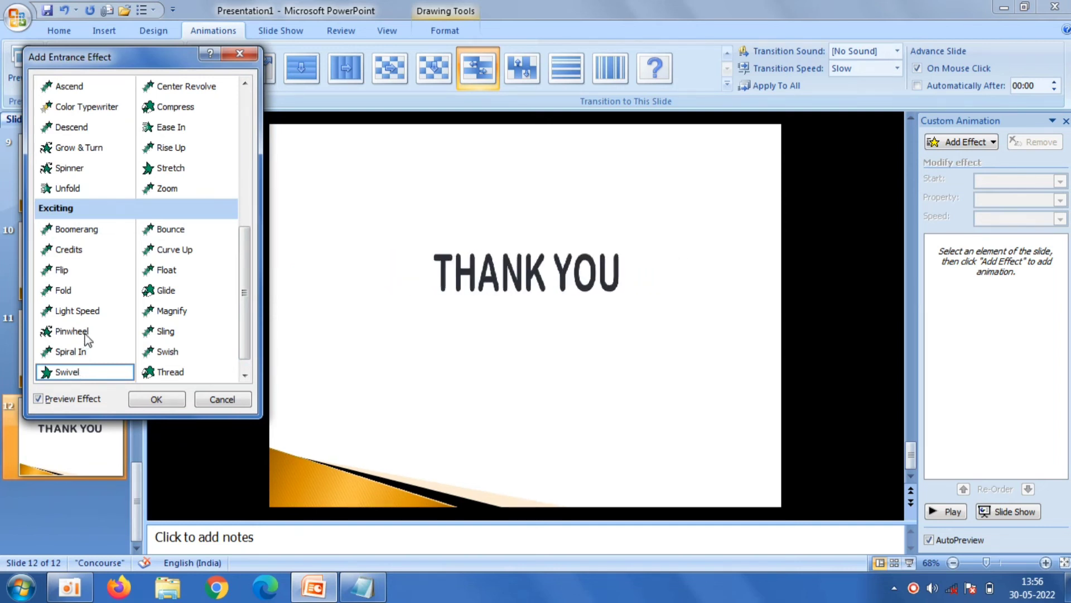
{"action": "left_click", "coordinate": [83, 351]}
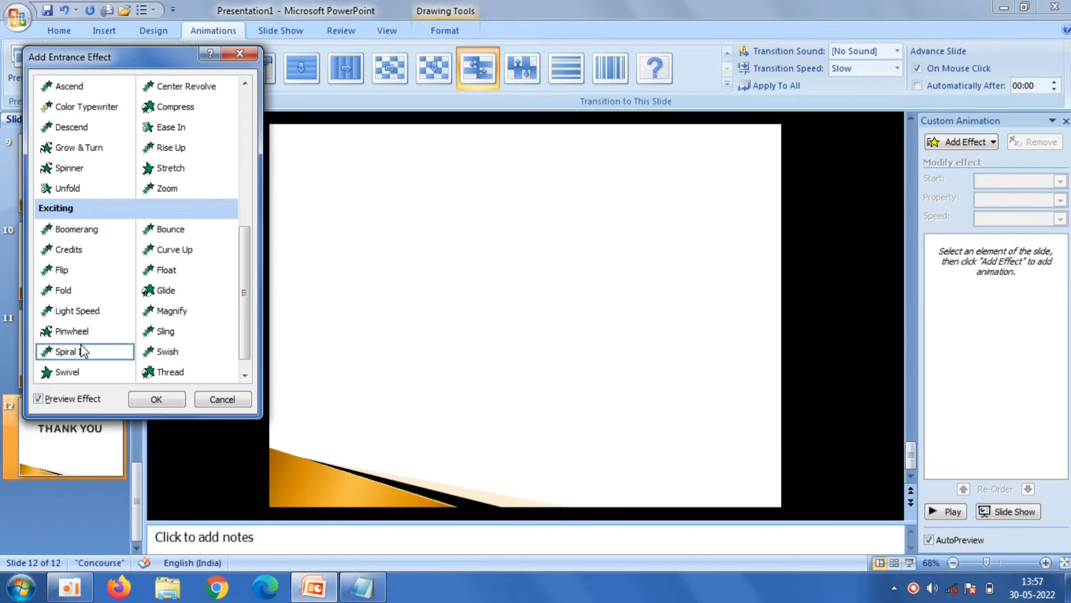
{"action": "left_click", "coordinate": [144, 399]}
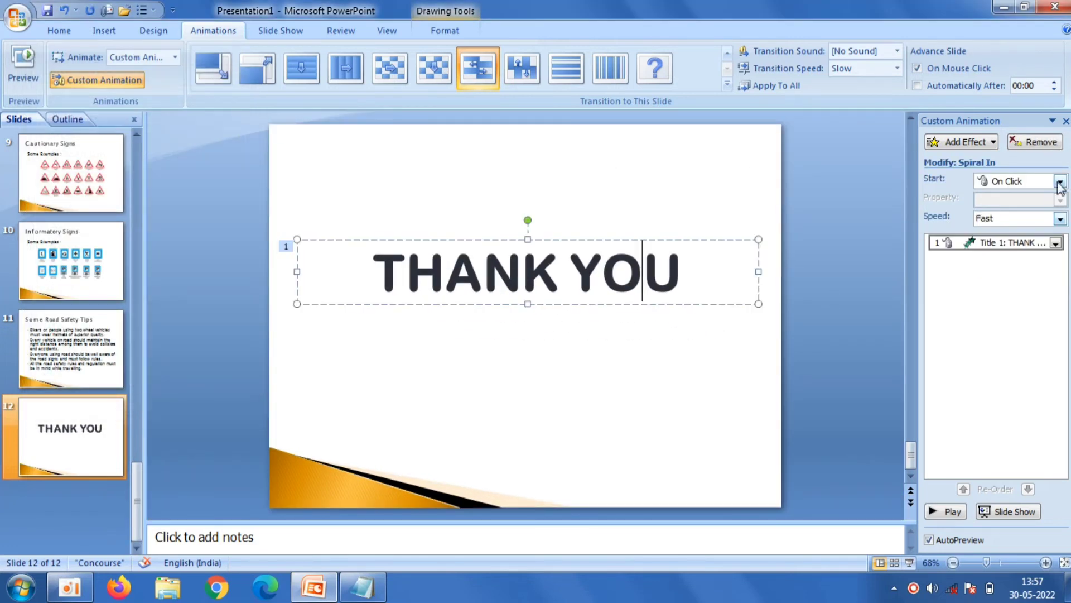
Step: Set the spiral's speed to Medium and start it After Previous
{"action": "left_click", "coordinate": [1060, 218]}
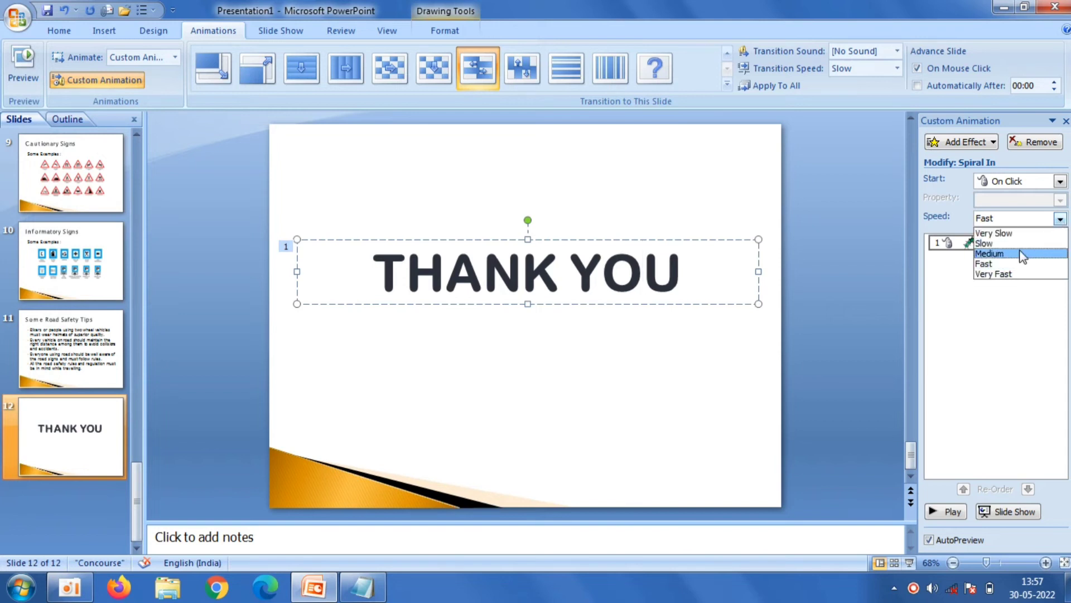
{"action": "left_click", "coordinate": [1021, 254]}
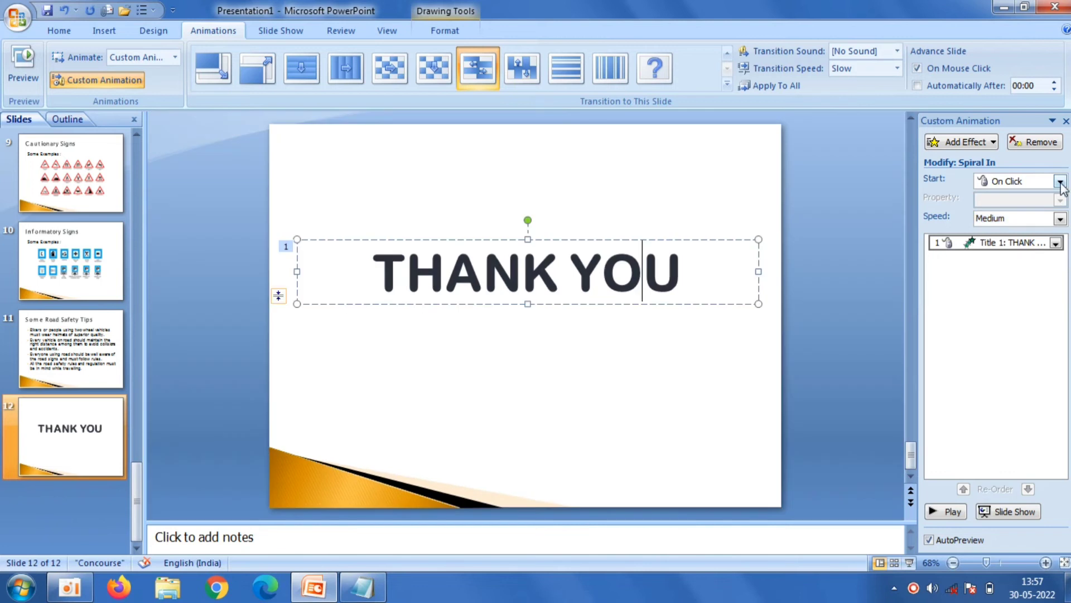
{"action": "left_click", "coordinate": [1060, 180]}
{"action": "left_click", "coordinate": [1002, 225]}
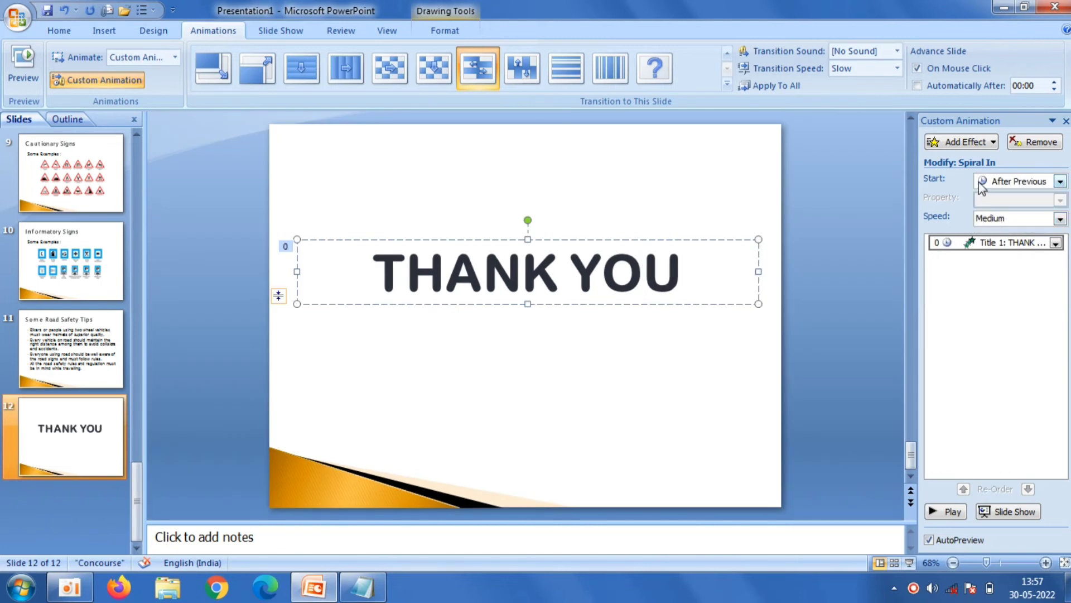
{"action": "left_click", "coordinate": [963, 143]}
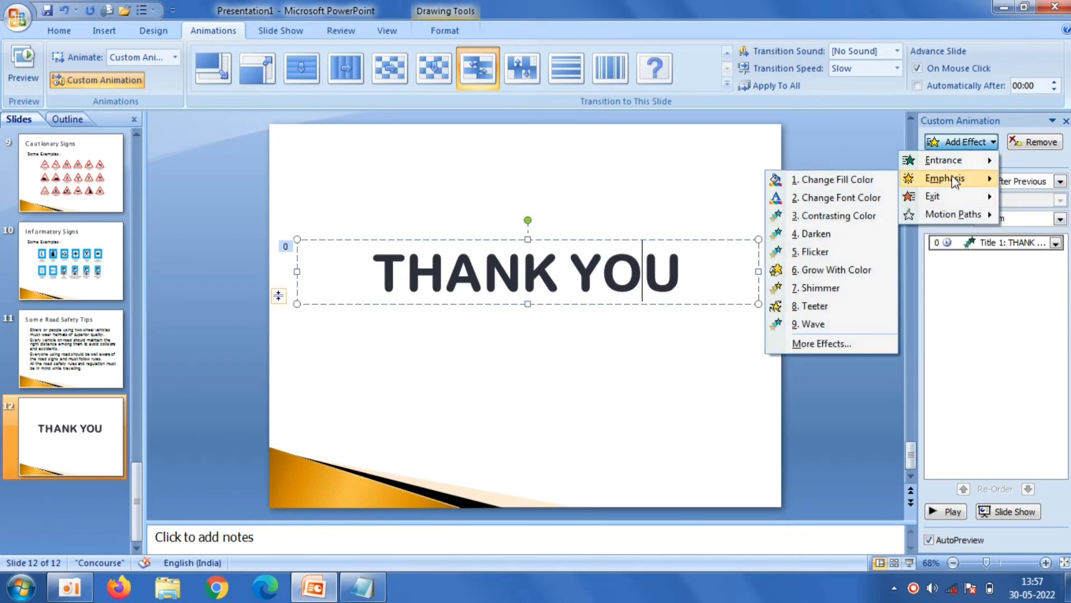
Step: Add a Change Font Color emphasis to the title, starting After Previous
{"action": "left_click", "coordinate": [839, 343]}
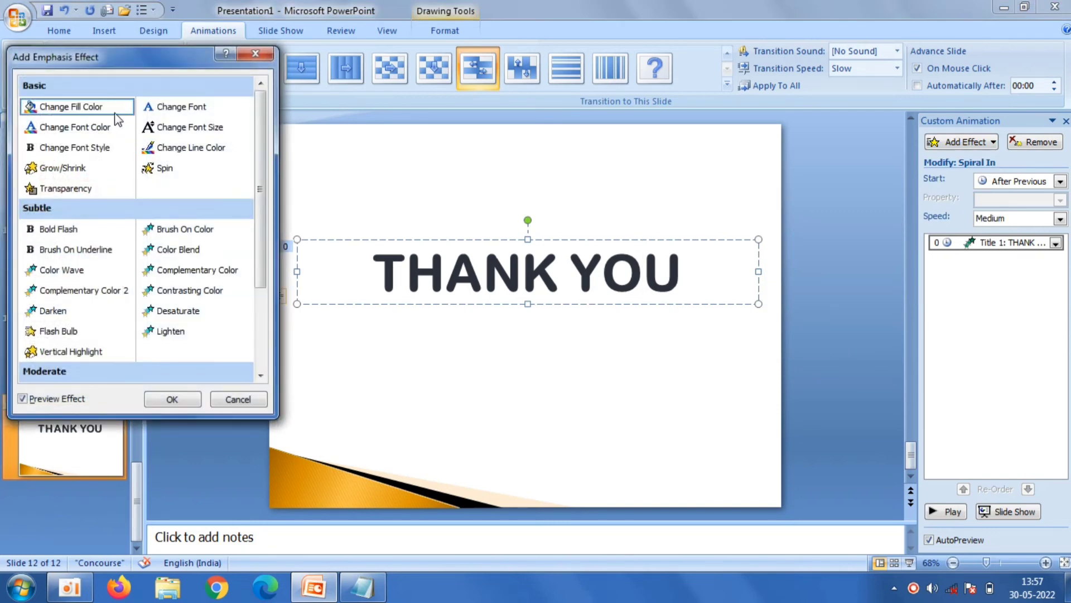
{"action": "left_click", "coordinate": [106, 129]}
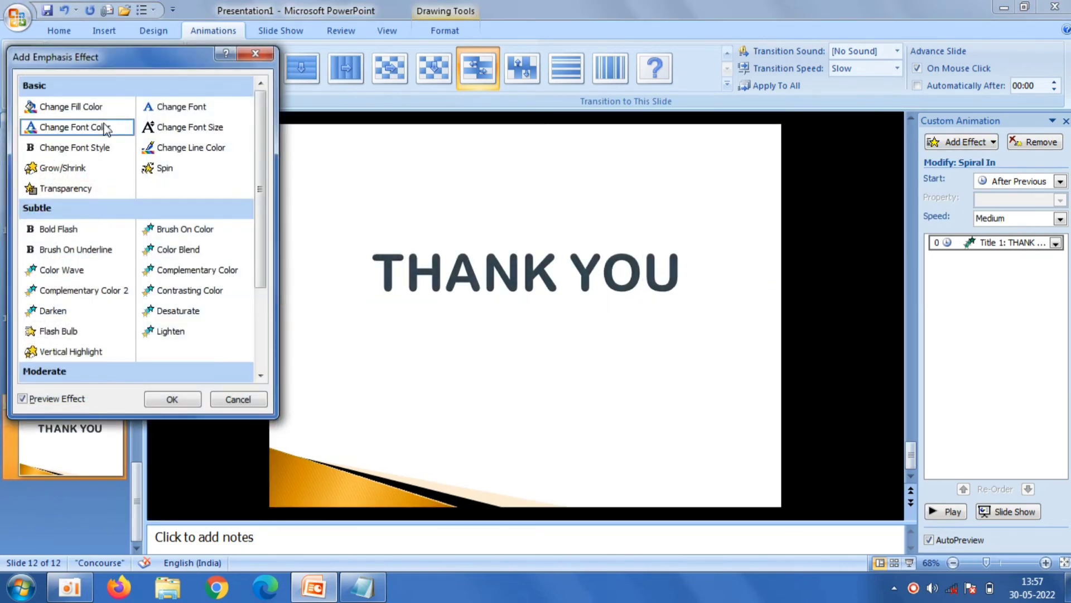
{"action": "left_click", "coordinate": [172, 400]}
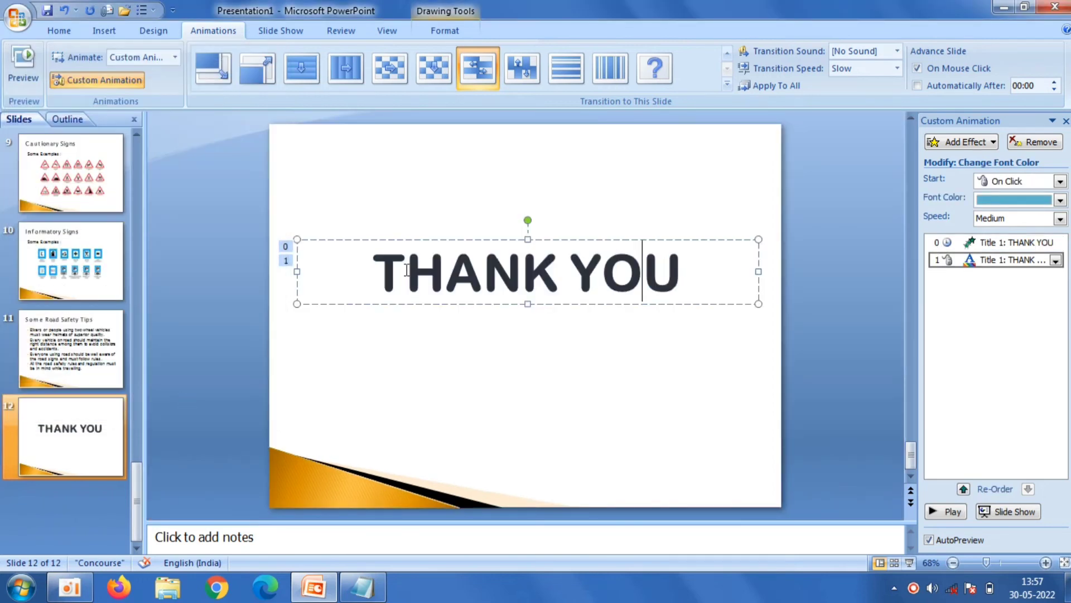
{"action": "left_click", "coordinate": [1060, 180]}
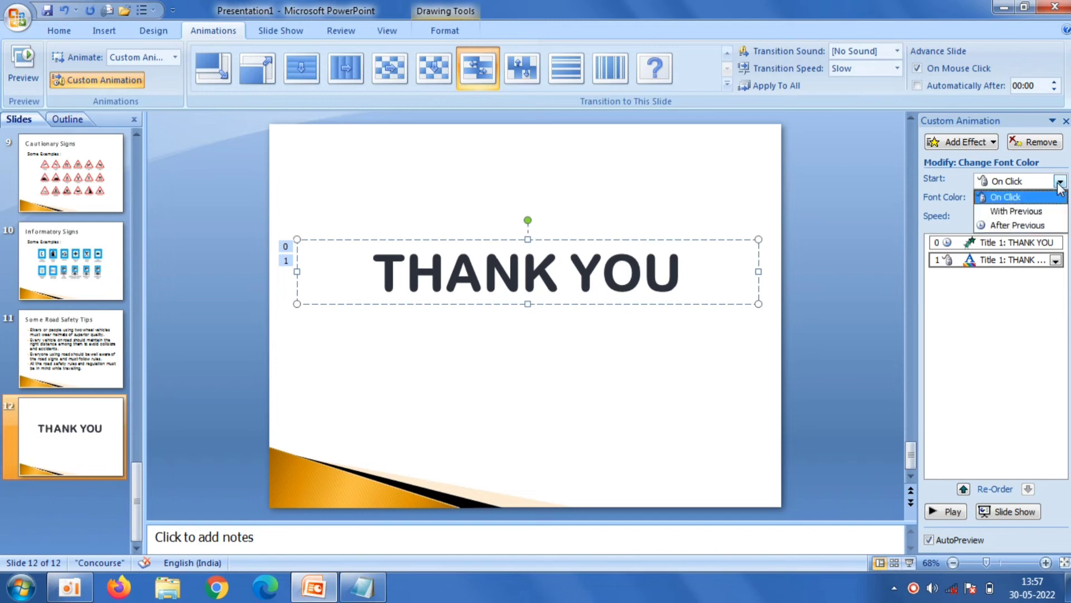
{"action": "left_click", "coordinate": [1015, 224]}
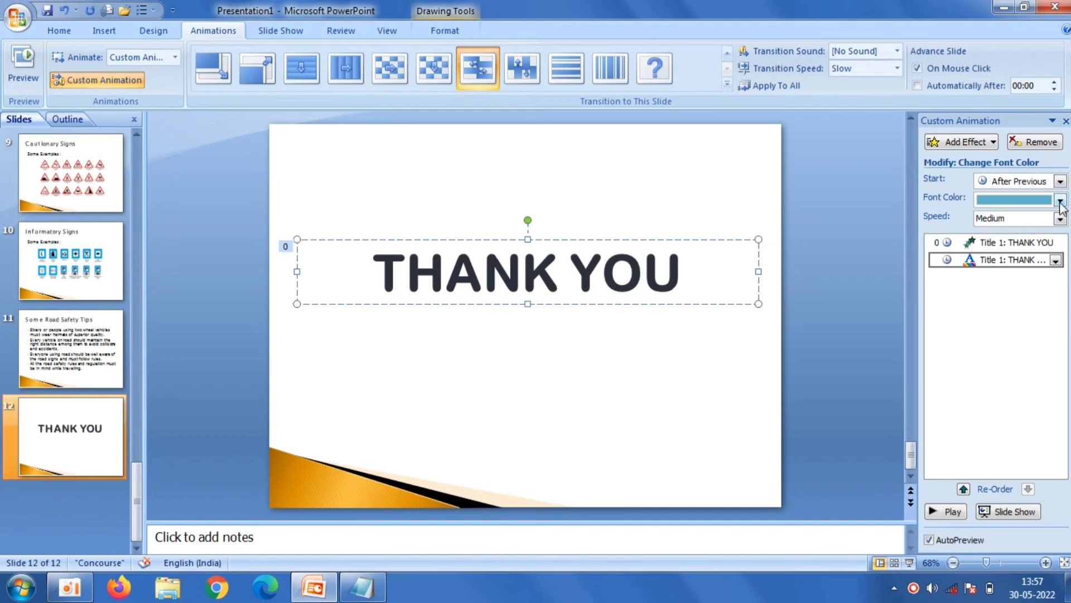
Step: Make the emphasis font colour a deeper orange chosen from the More Colors hexagon
{"action": "left_click", "coordinate": [1060, 199]}
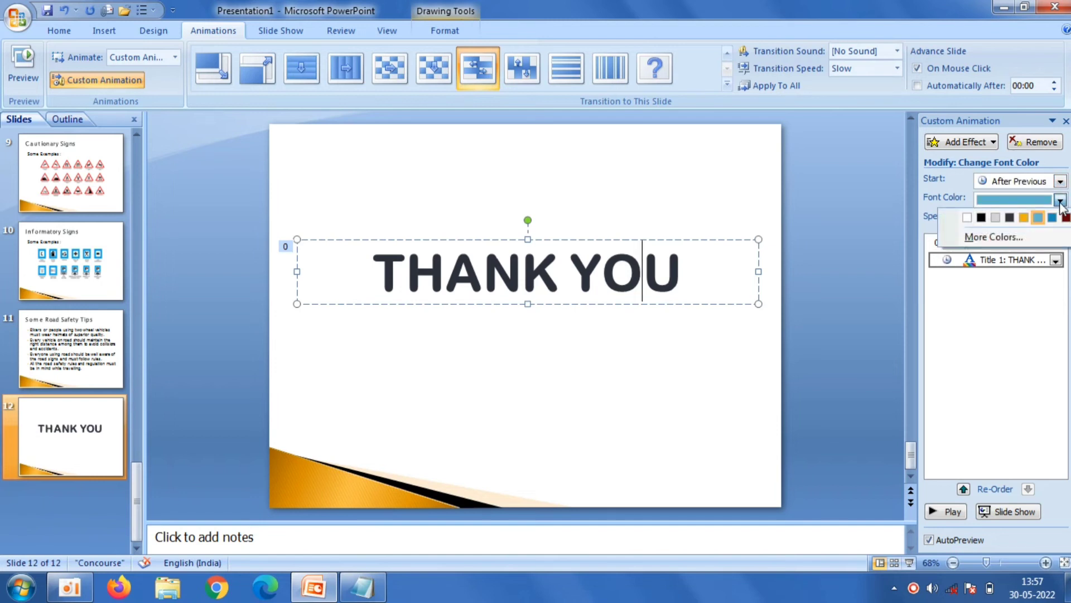
{"action": "left_click", "coordinate": [1023, 217]}
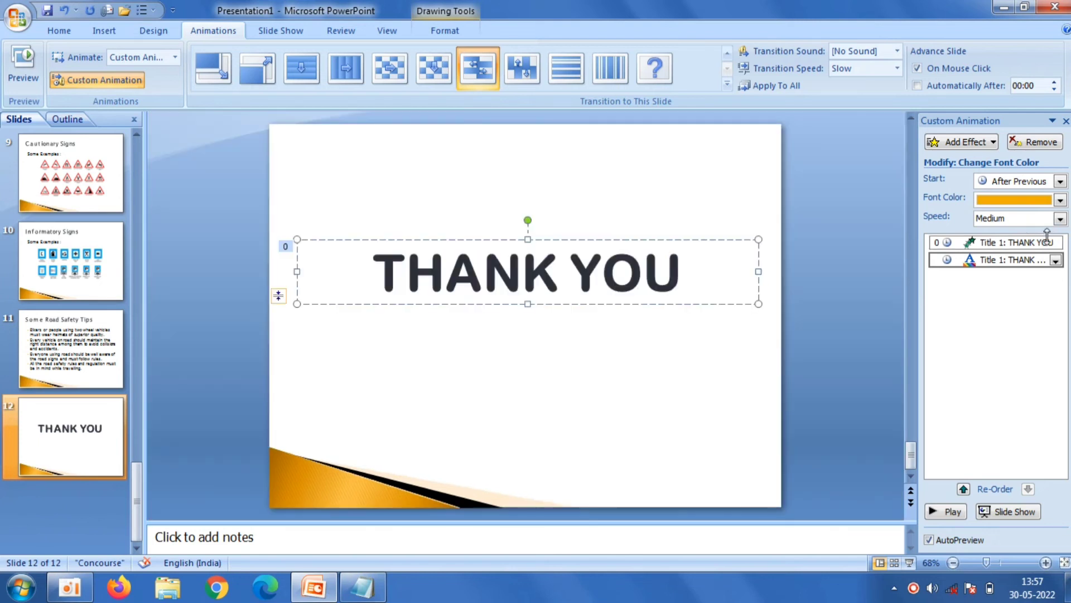
{"action": "left_click", "coordinate": [1060, 200]}
{"action": "left_click", "coordinate": [993, 237]}
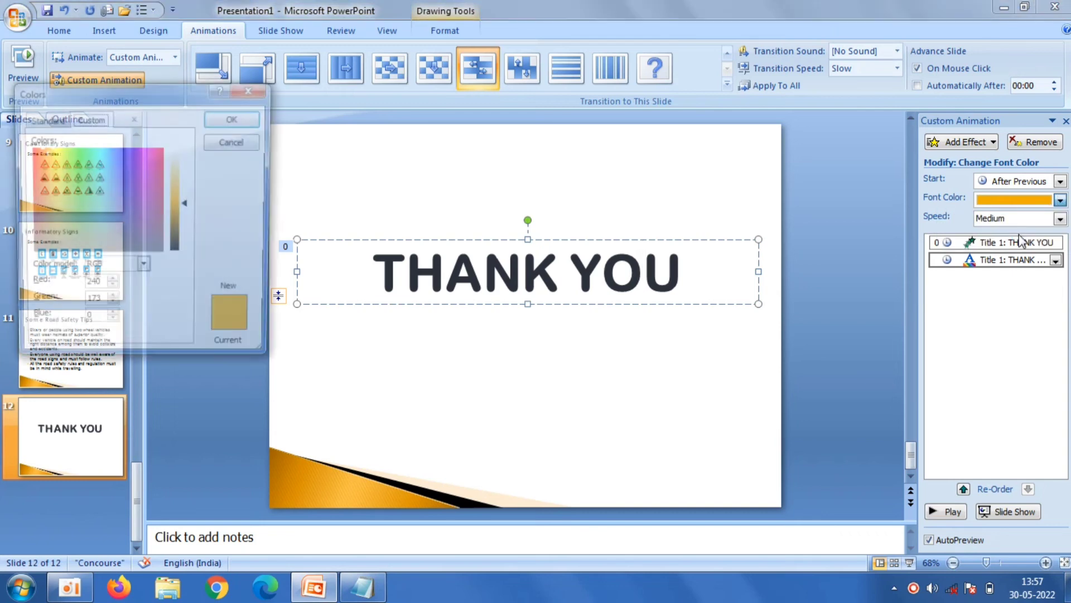
{"action": "left_click", "coordinate": [49, 122]}
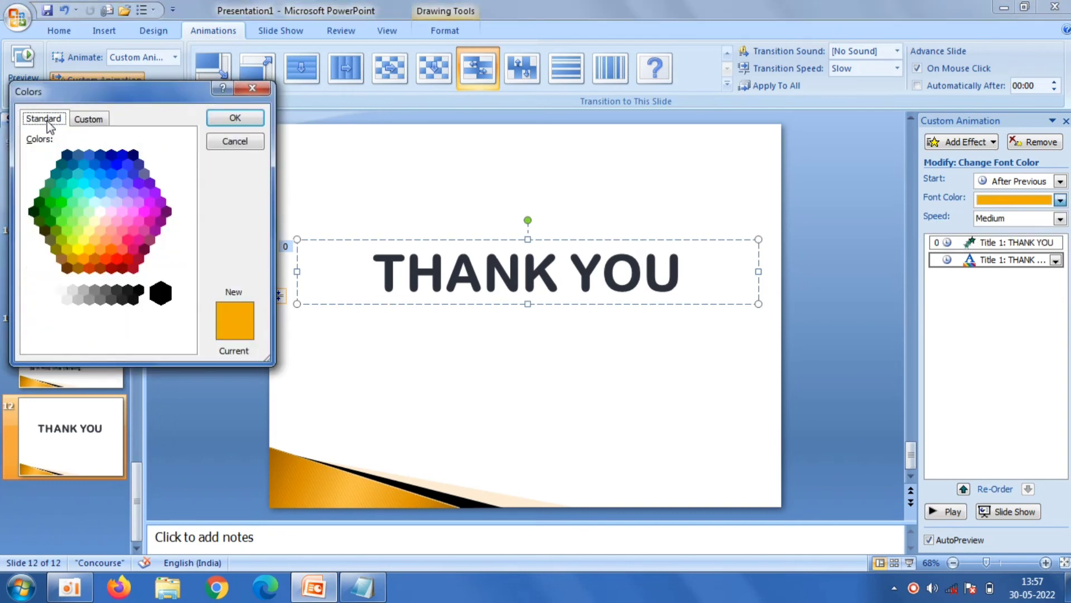
{"action": "left_click", "coordinate": [83, 257]}
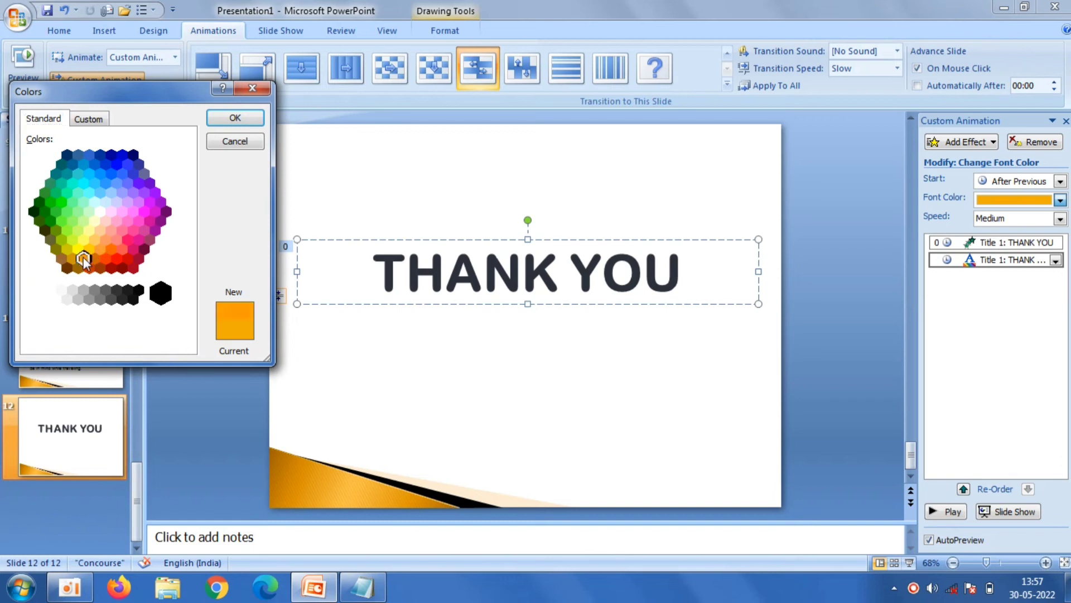
{"action": "left_click", "coordinate": [245, 118]}
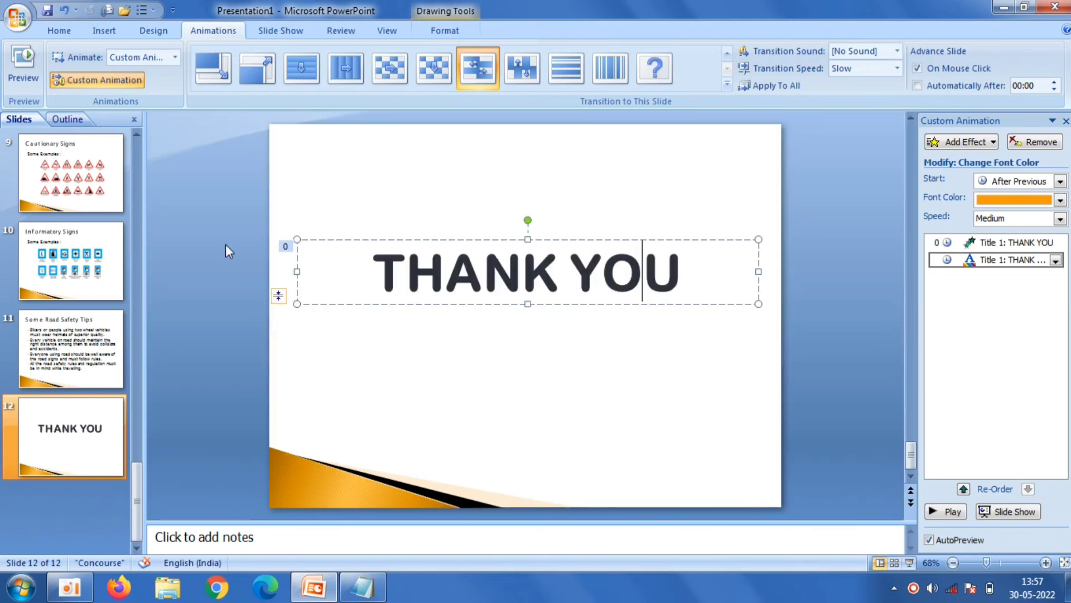
Step: Return to the ROAD SAFETY title slide, close the Custom Animation pane, and start the slide show
{"action": "left_click_drag", "start_coordinate": [135, 473], "coordinate": [135, 142]}
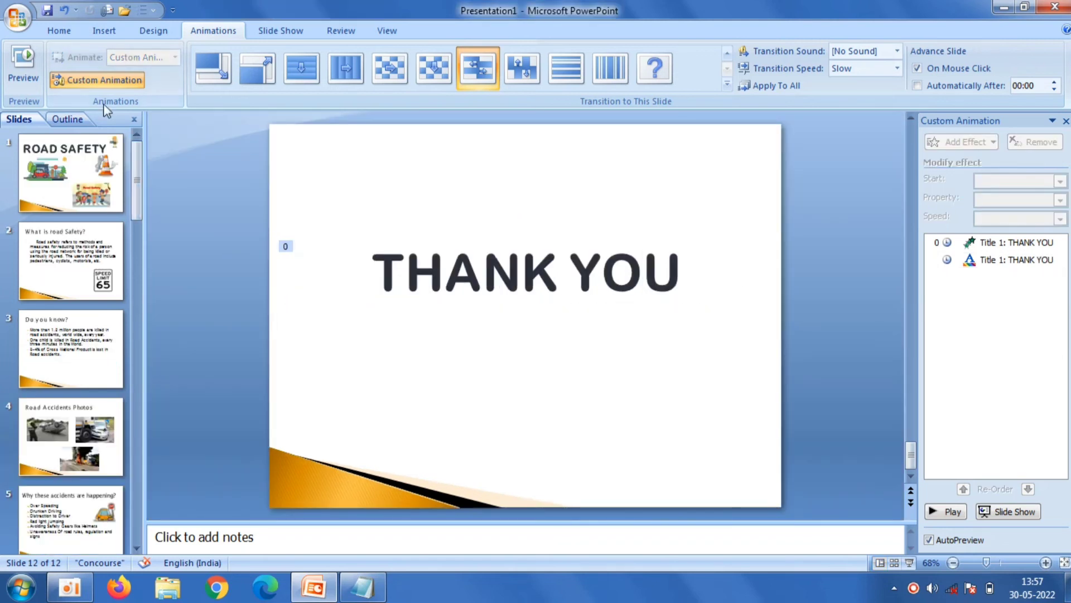
{"action": "left_click", "coordinate": [77, 173]}
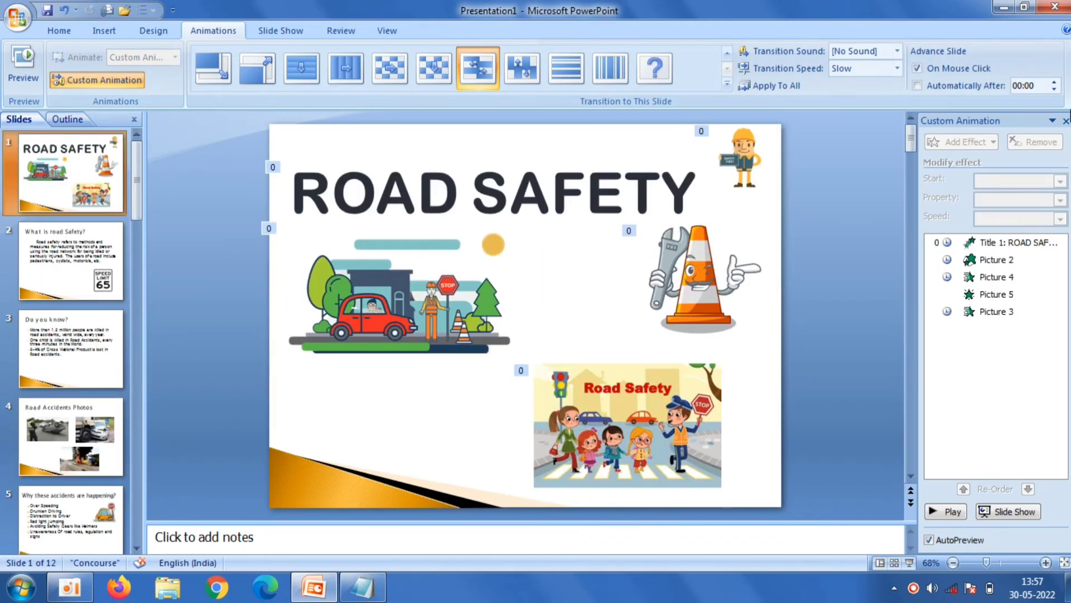
{"action": "left_click", "coordinate": [1066, 121]}
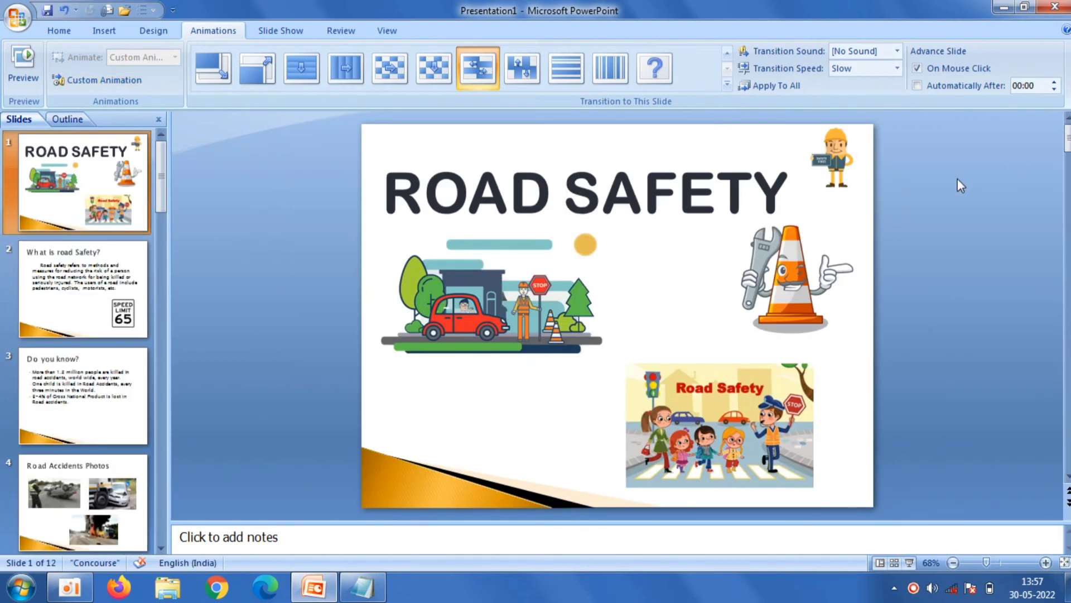
{"action": "left_click", "coordinate": [910, 563]}
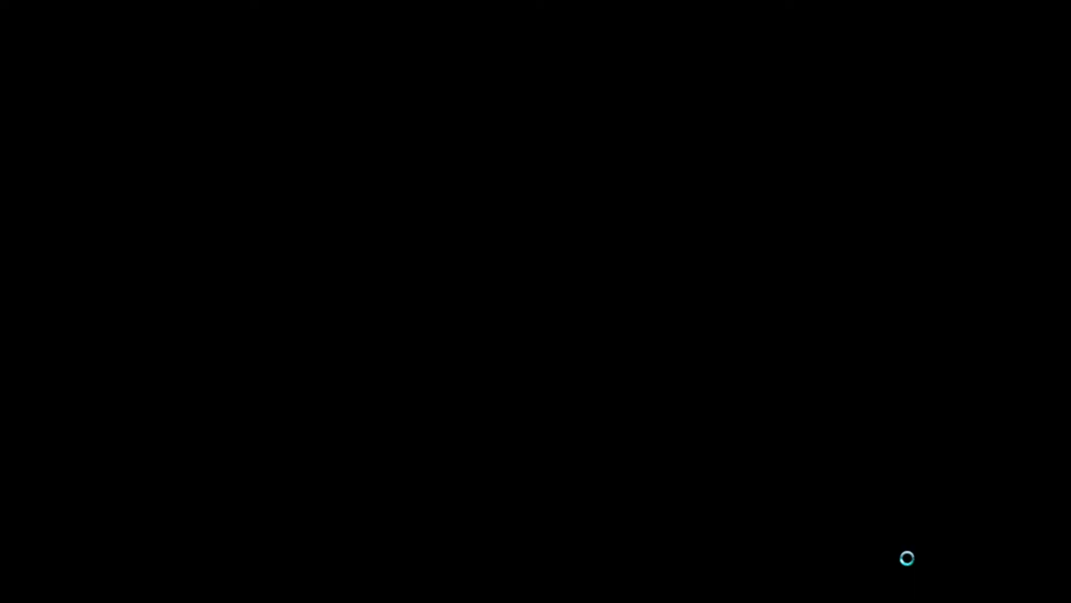